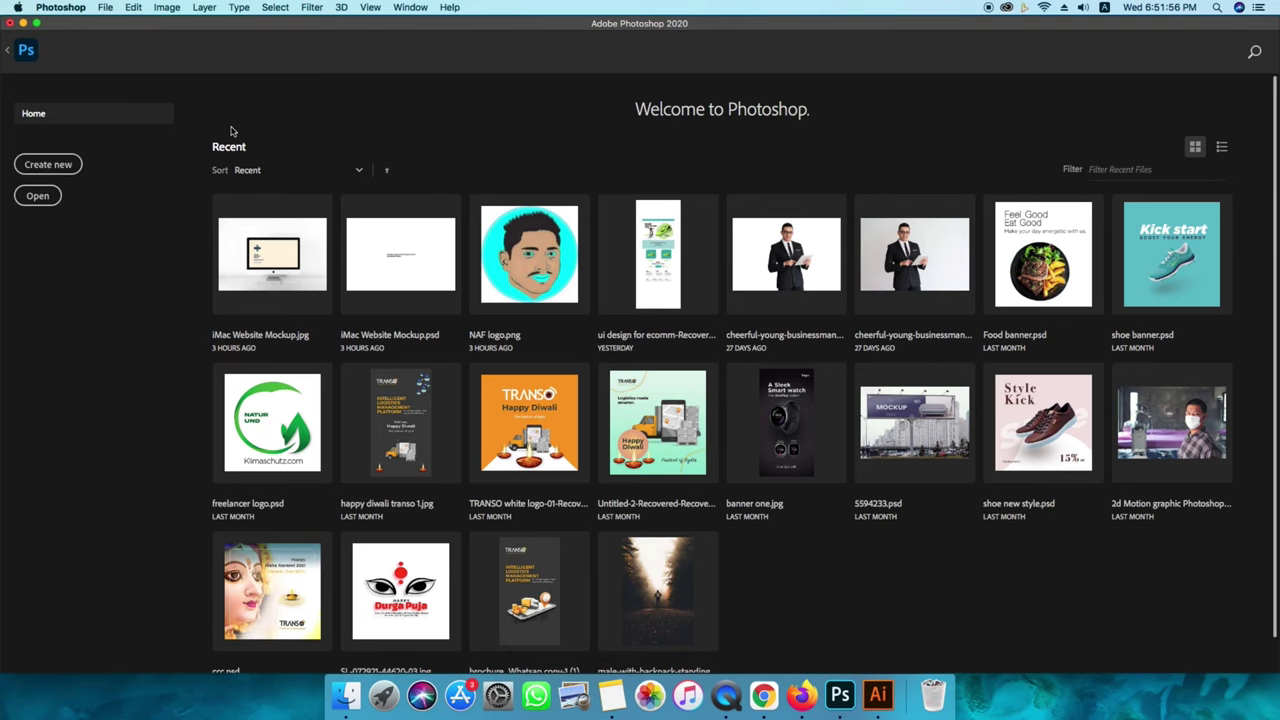
Create a new 1200 × 800 px, 300 ppi document named 'Web ui session'.
{"action": "left_click", "coordinate": [54, 168]}
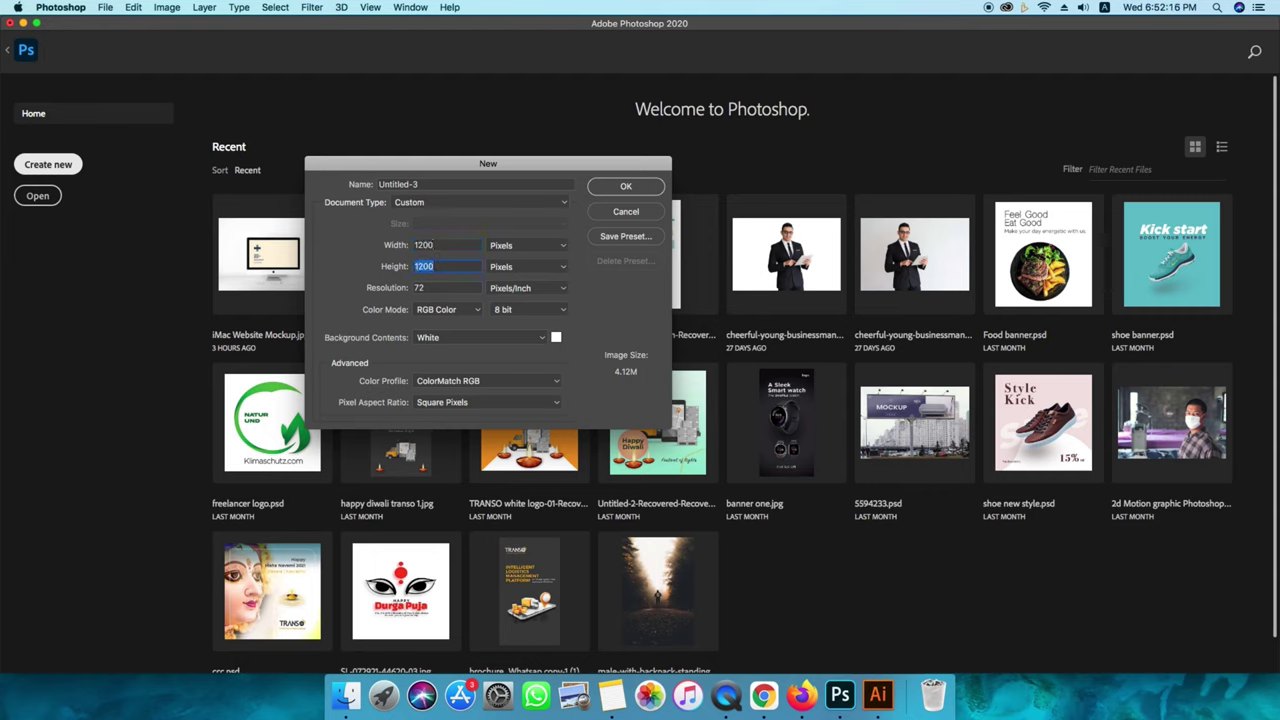
{"action": "type", "text": "80"}
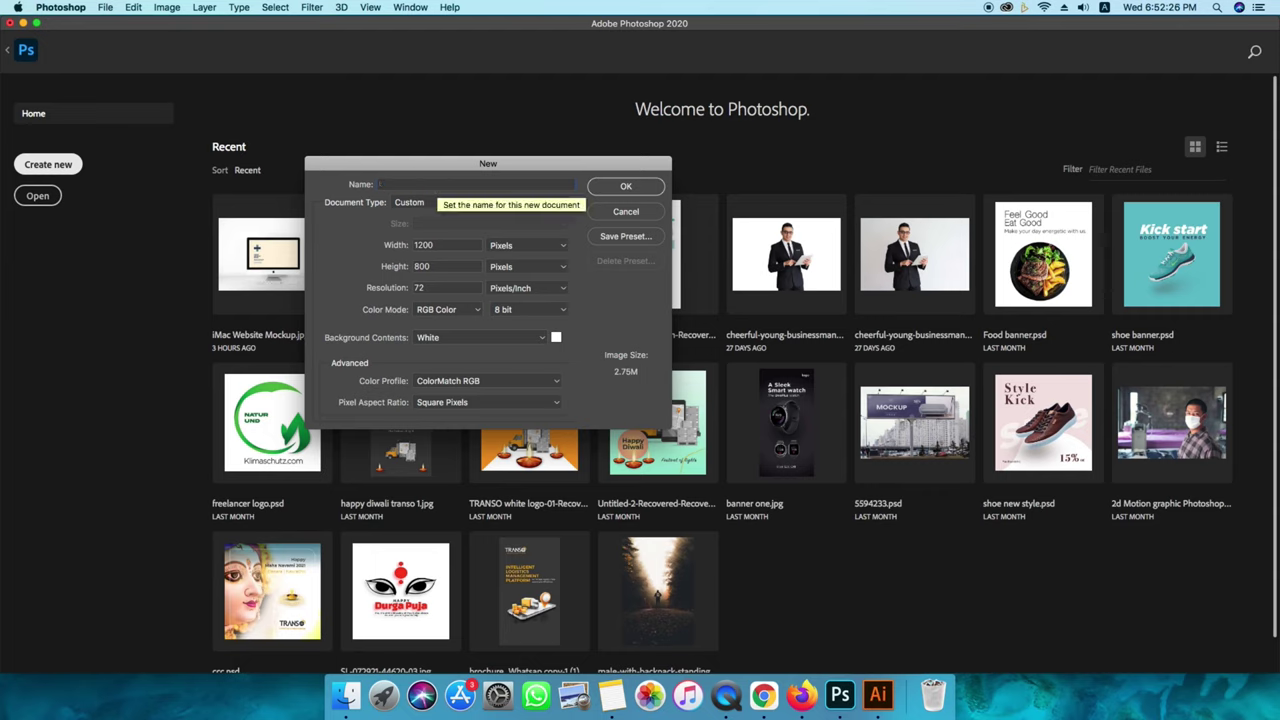
{"action": "type", "text": "s"}
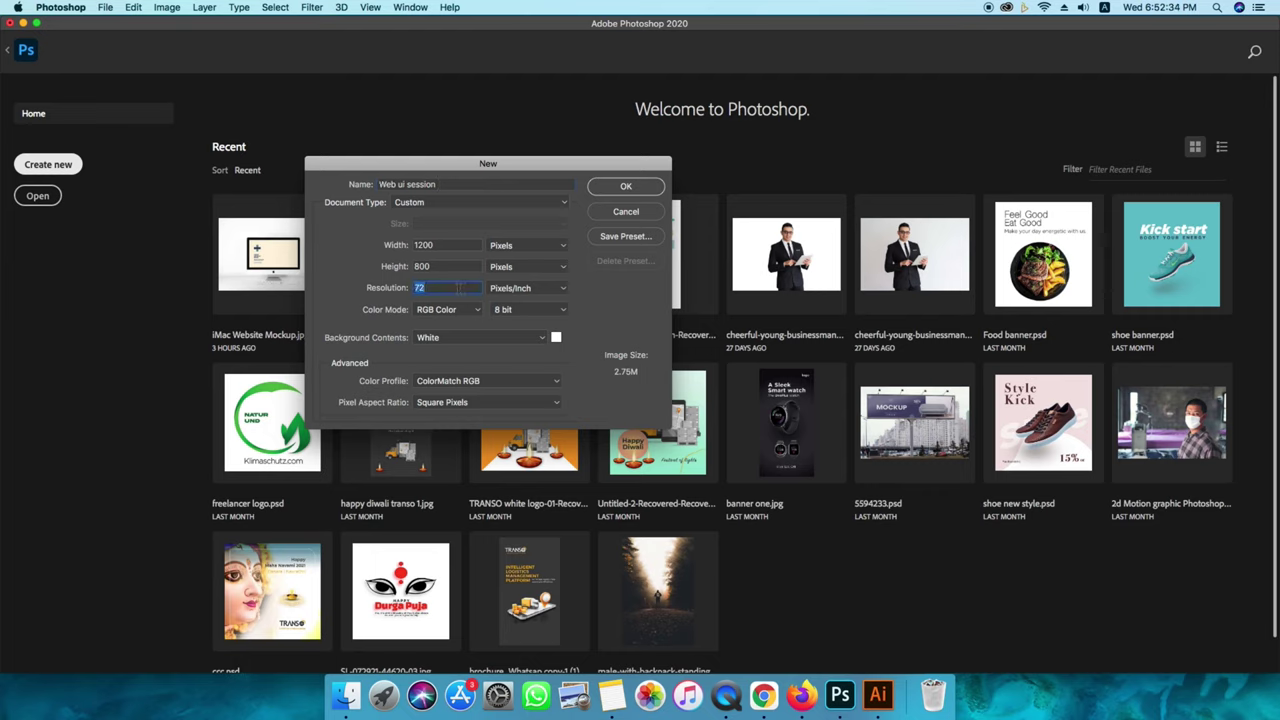
{"action": "type", "text": "00"}
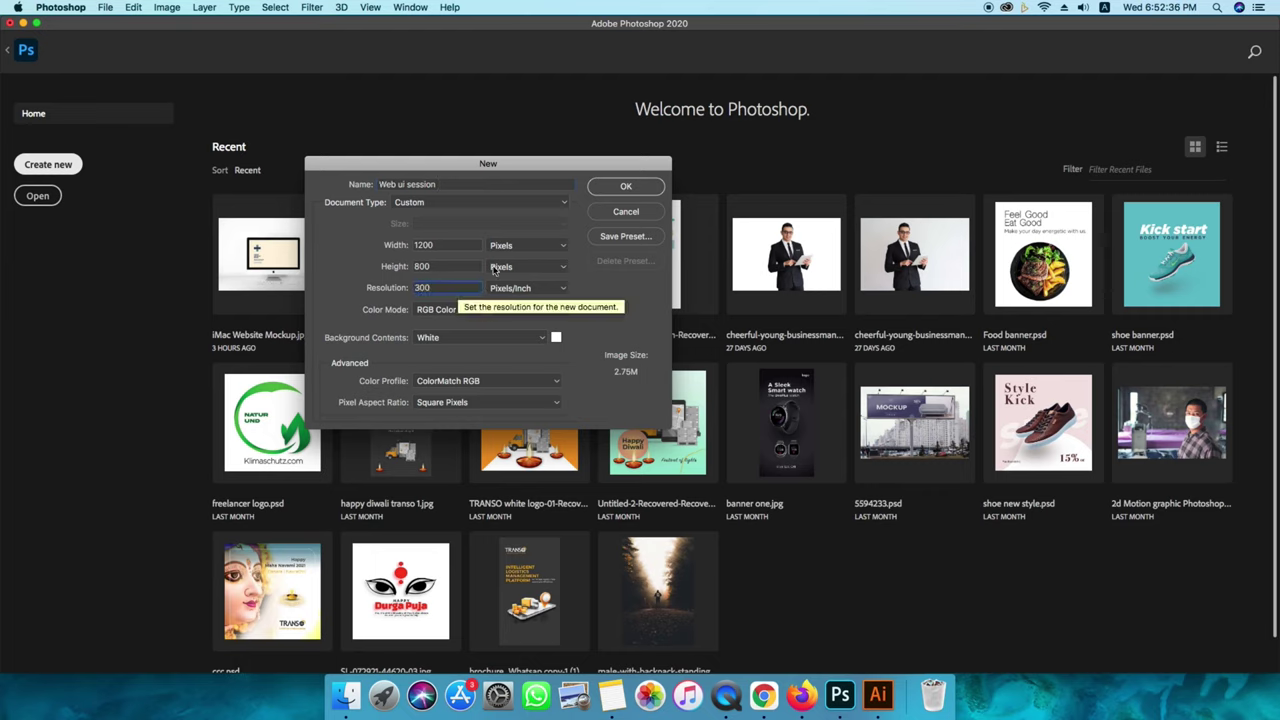
{"action": "left_click", "coordinate": [626, 187]}
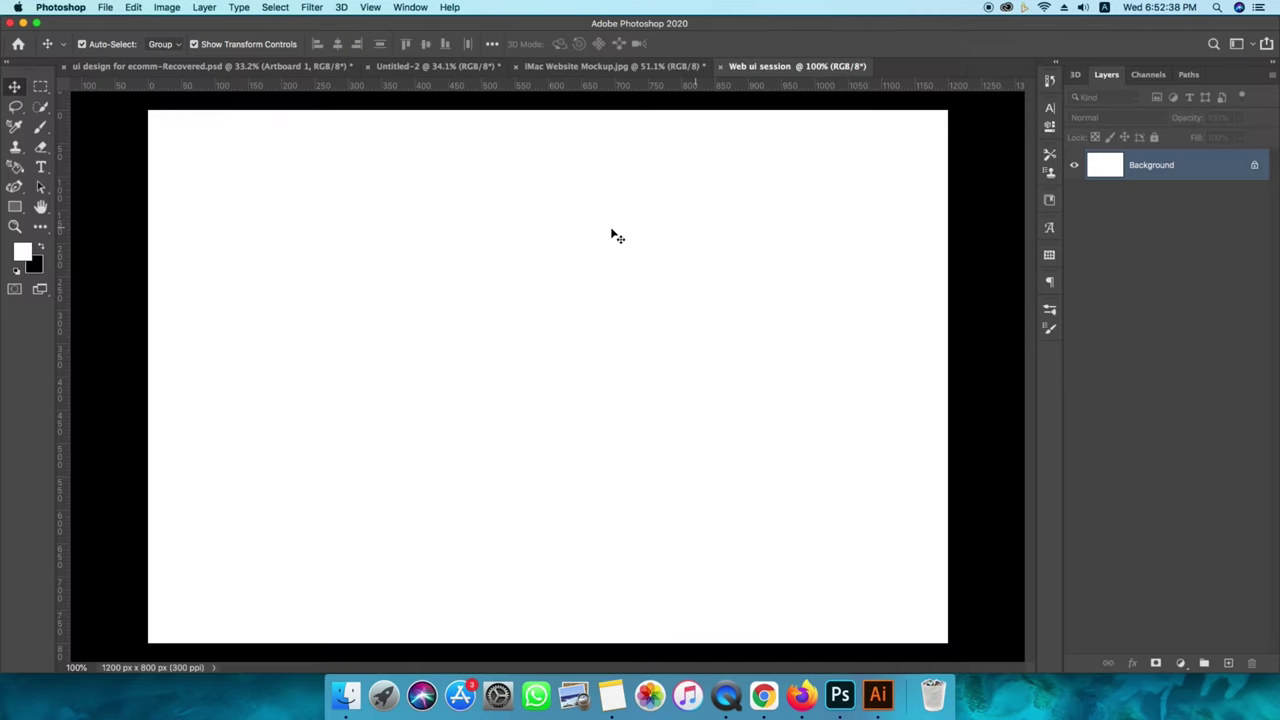
Draw a 1200 × 79 px rectangle across the top edge of the canvas.
{"action": "key", "text": "ctrl+0"}
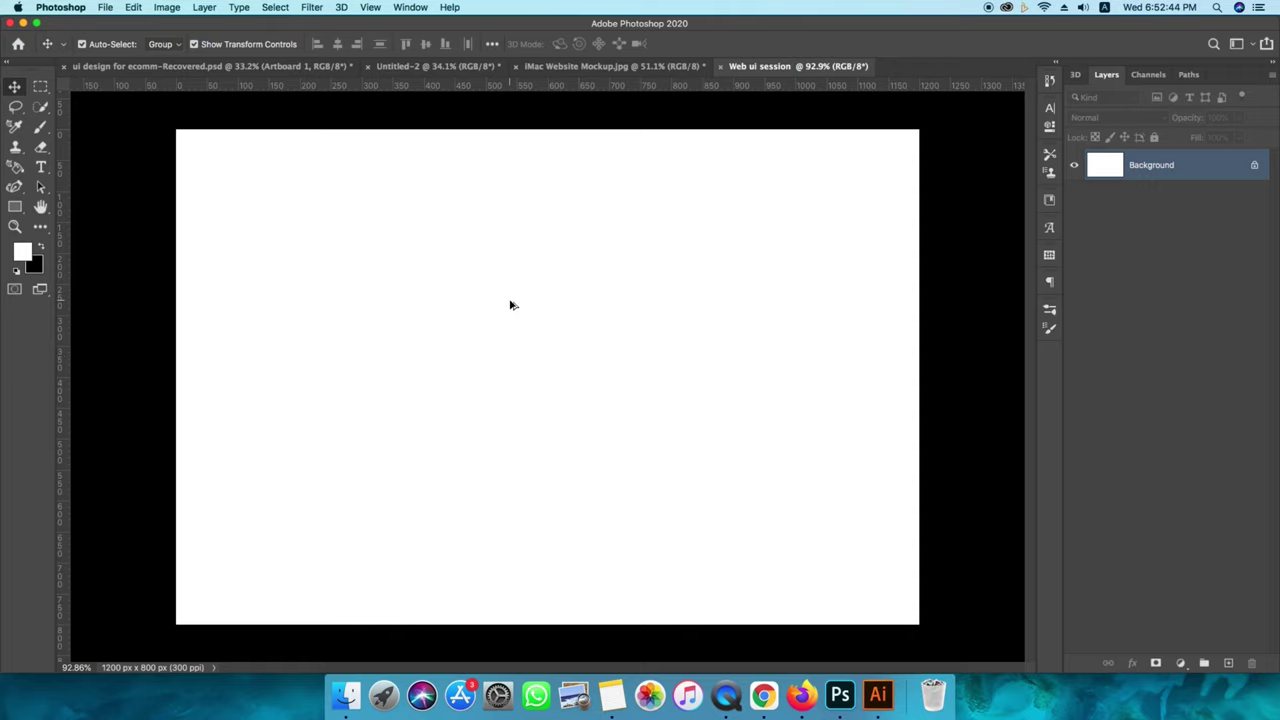
{"action": "key", "text": "ctrl+minus"}
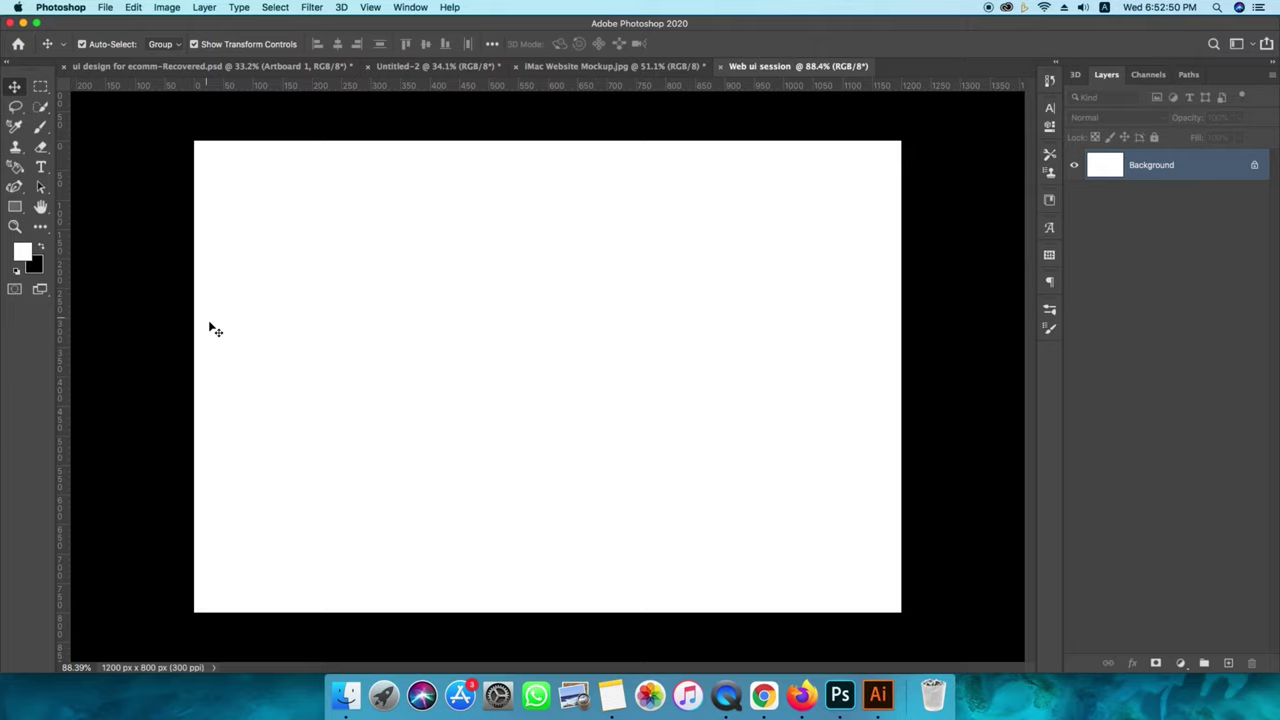
{"action": "left_click", "coordinate": [14, 206]}
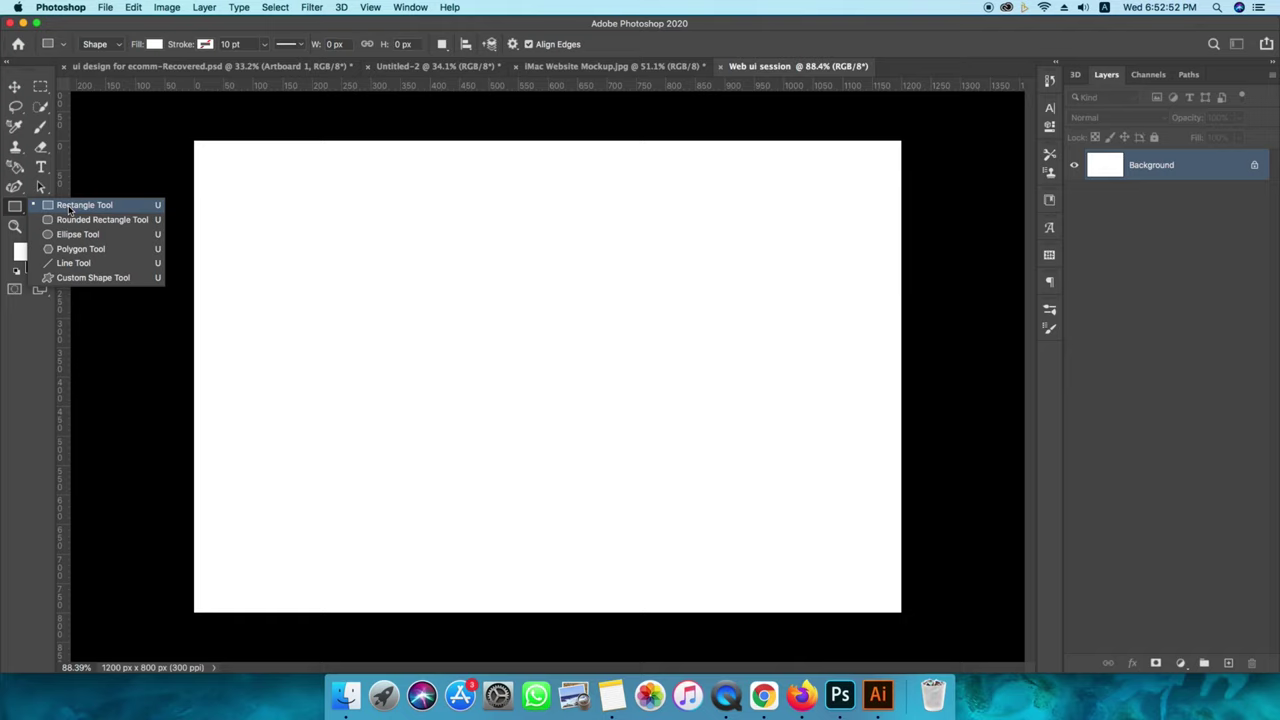
{"action": "left_click", "coordinate": [70, 208]}
{"action": "left_click_drag", "start_coordinate": [194, 140], "coordinate": [900, 190]}
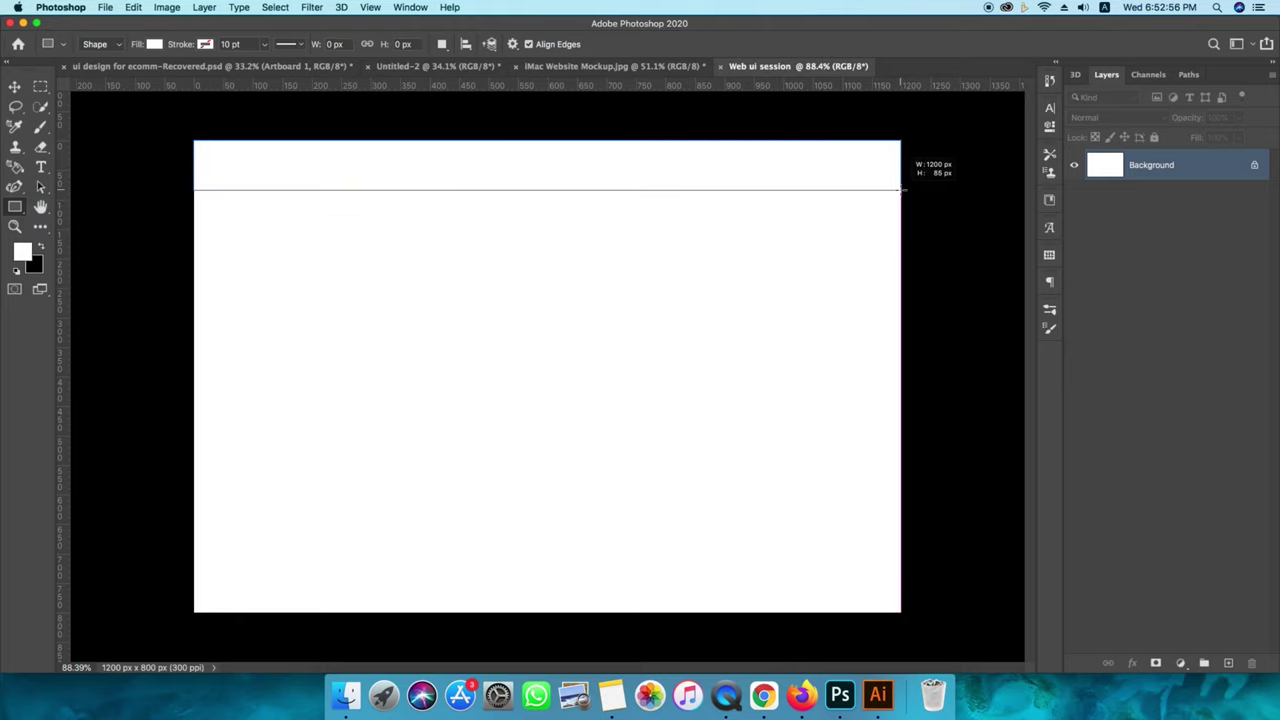
{"action": "left_click_drag", "start_coordinate": [900, 190], "coordinate": [900, 186]}
Fill the header rectangle with teal and return to the Move tool.
{"action": "left_click", "coordinate": [836, 198]}
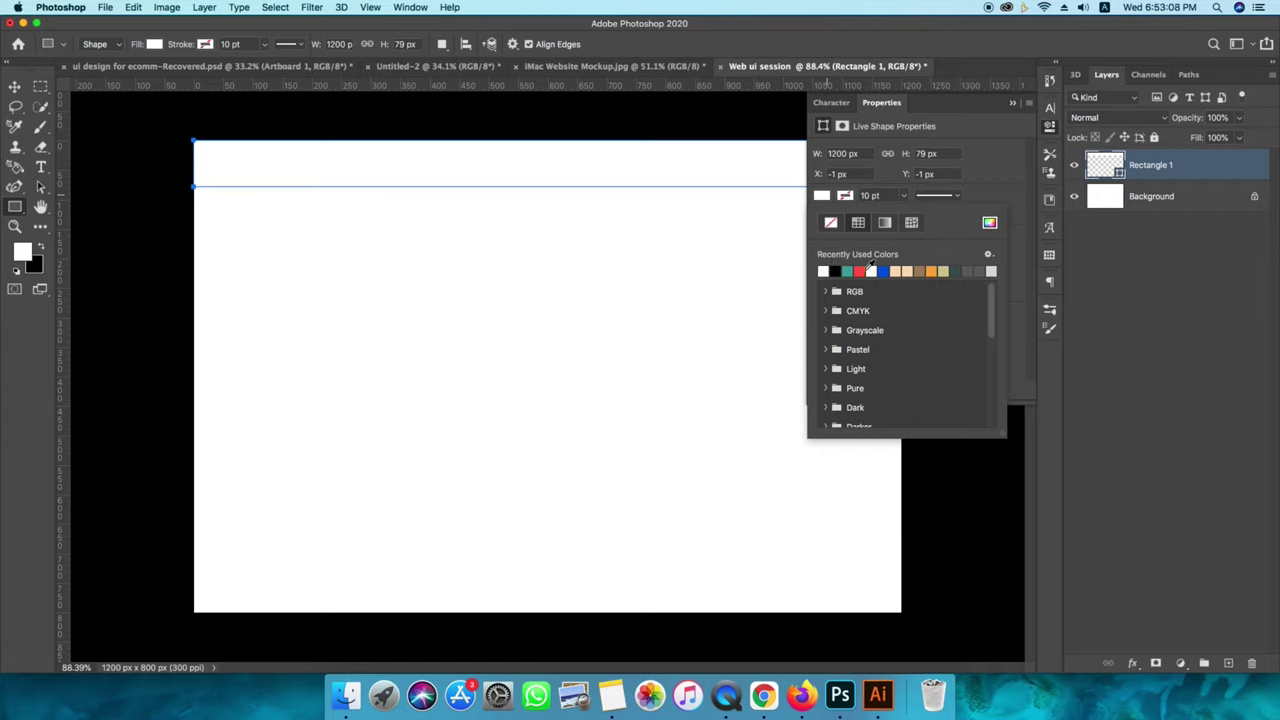
{"action": "left_click", "coordinate": [850, 270]}
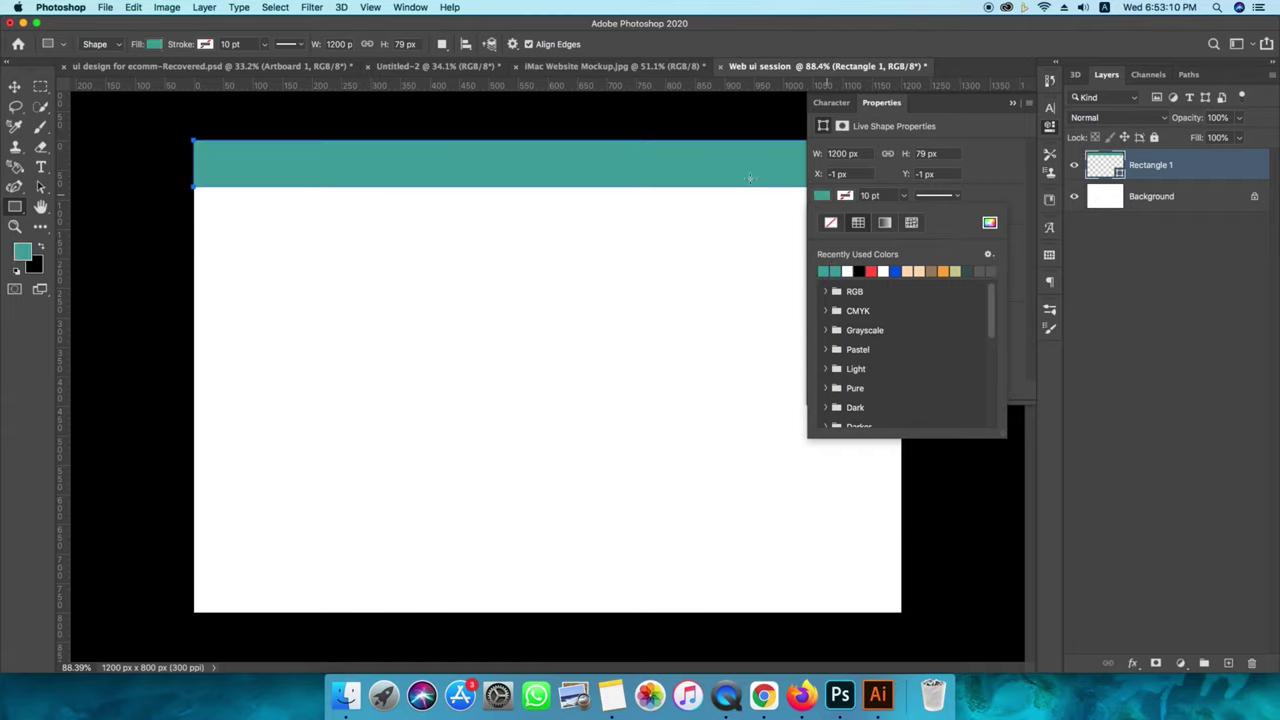
{"action": "left_click", "coordinate": [988, 132]}
{"action": "left_click", "coordinate": [536, 176]}
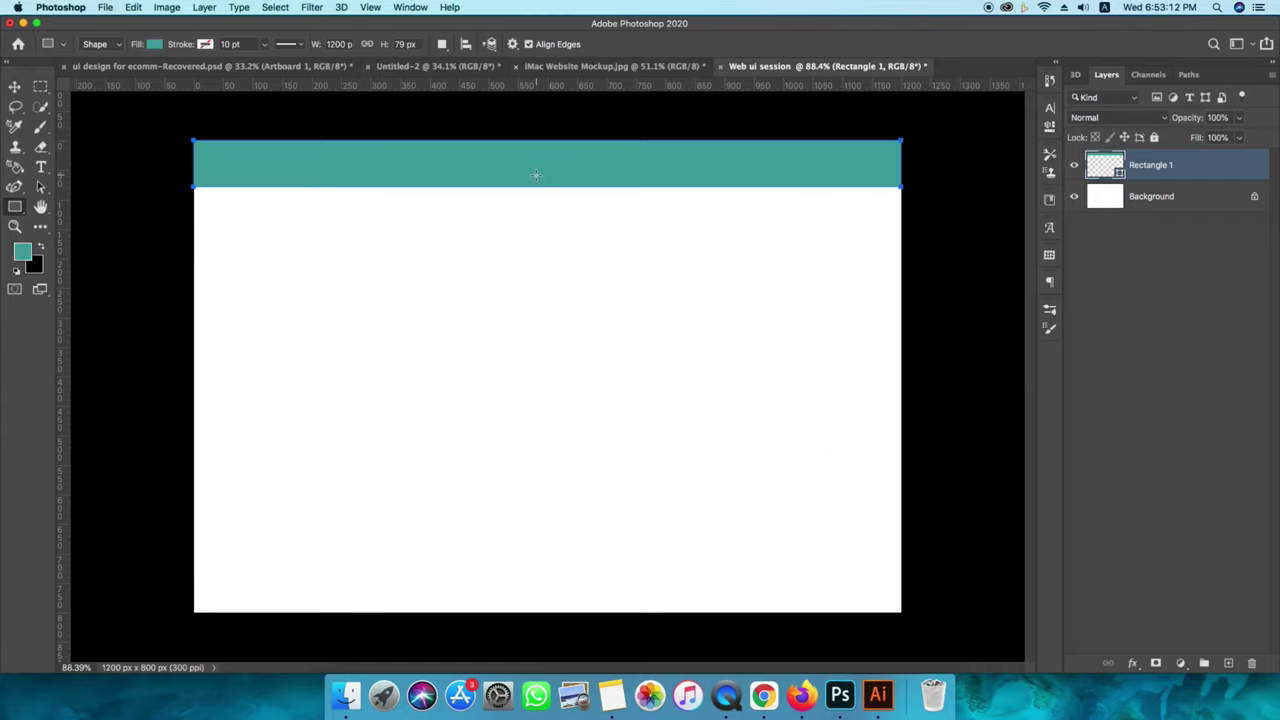
{"action": "left_click", "coordinate": [15, 87]}
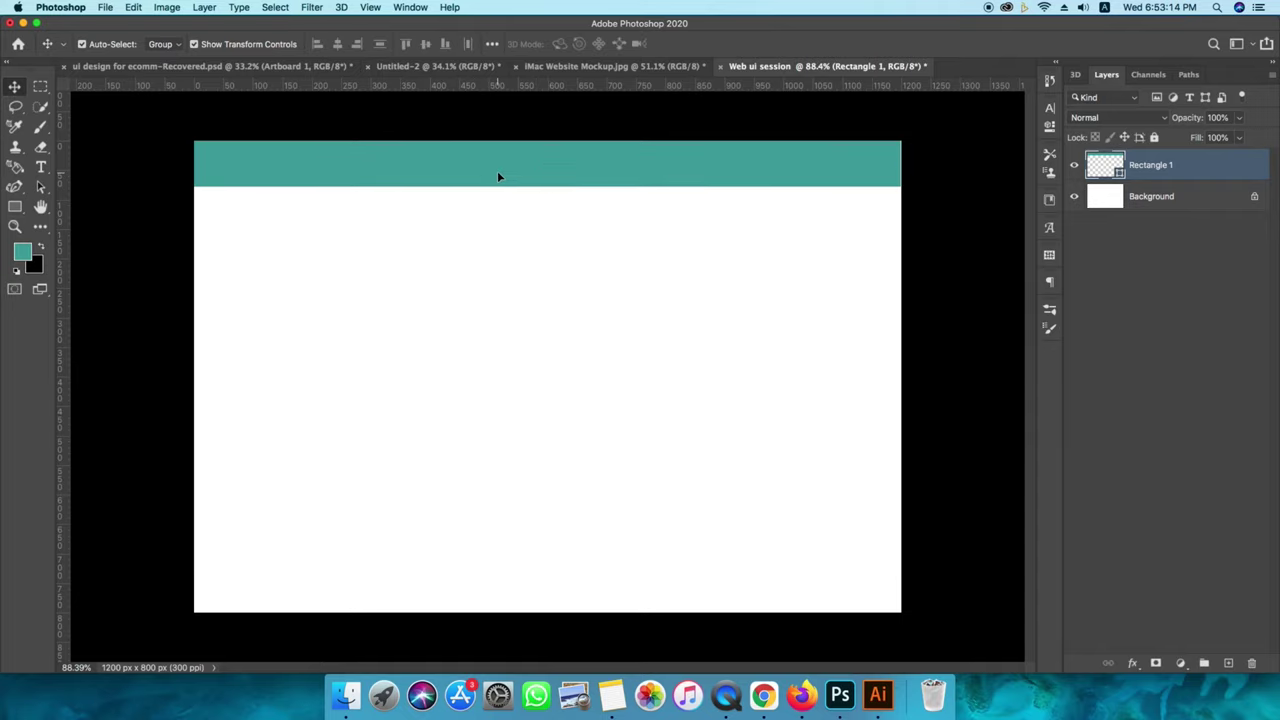
{"action": "left_click", "coordinate": [549, 306]}
{"action": "left_click", "coordinate": [432, 180]}
{"action": "left_click", "coordinate": [424, 308]}
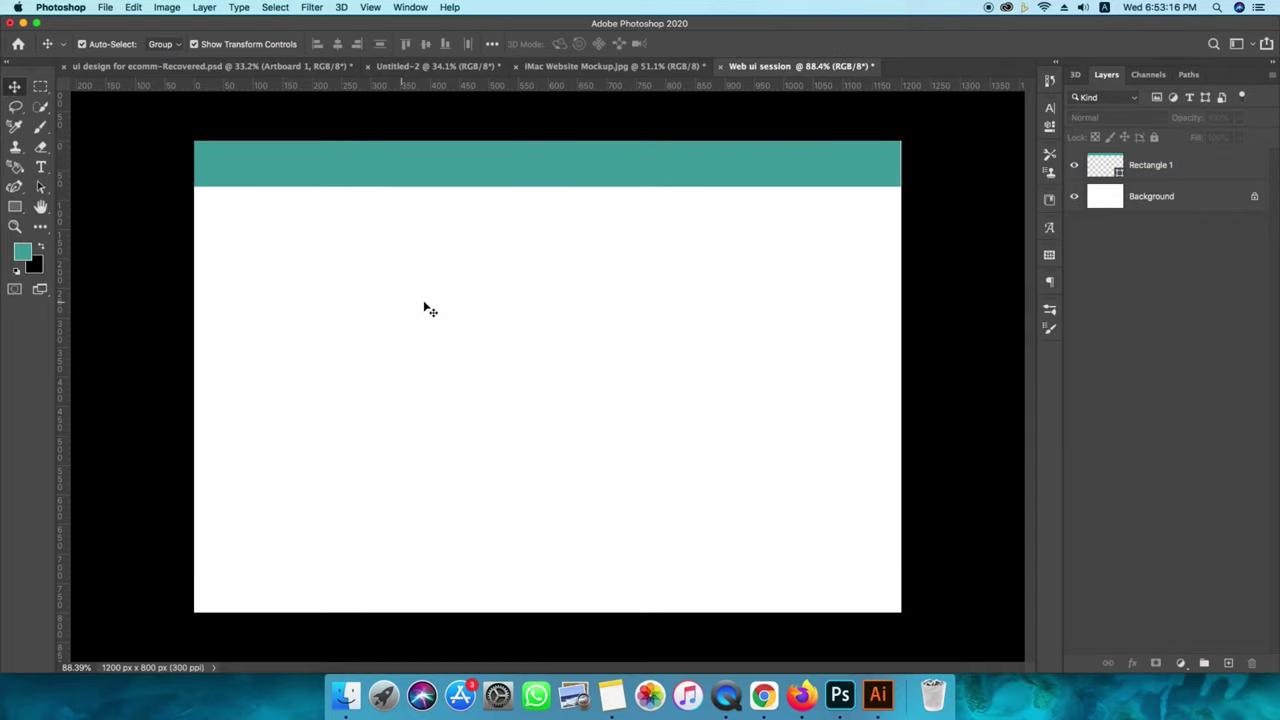
Add a teal HOME text label below the header in Daikon Bold.
{"action": "key", "text": "t"}
{"action": "left_click", "coordinate": [366, 282]}
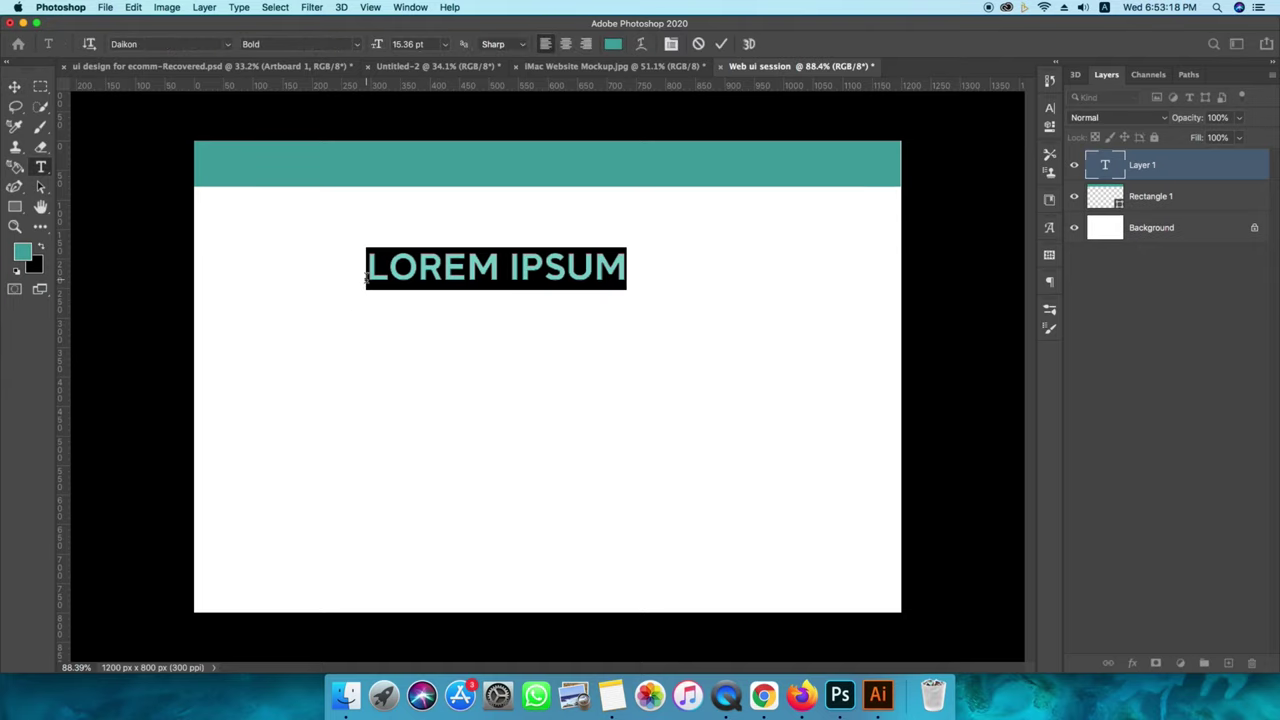
{"action": "key", "text": "BackSpace"}
{"action": "type", "text": "M"}
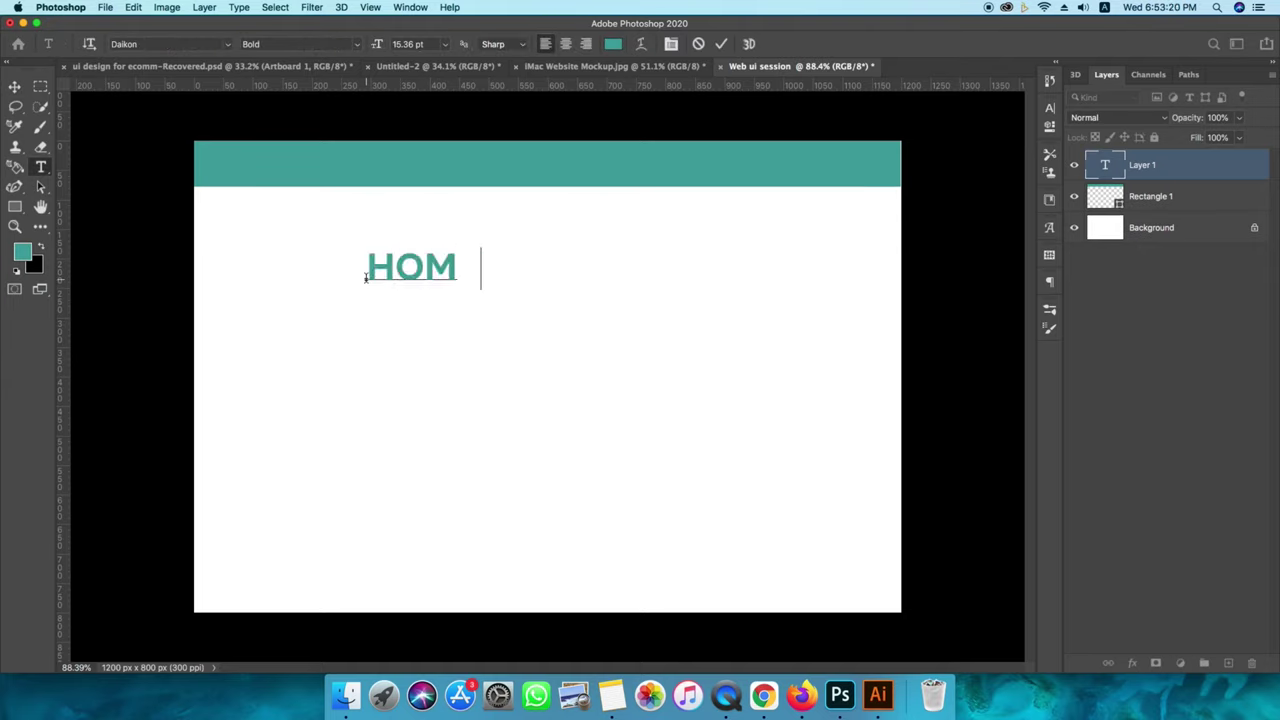
{"action": "type", "text": "E"}
{"action": "left_click", "coordinate": [720, 44]}
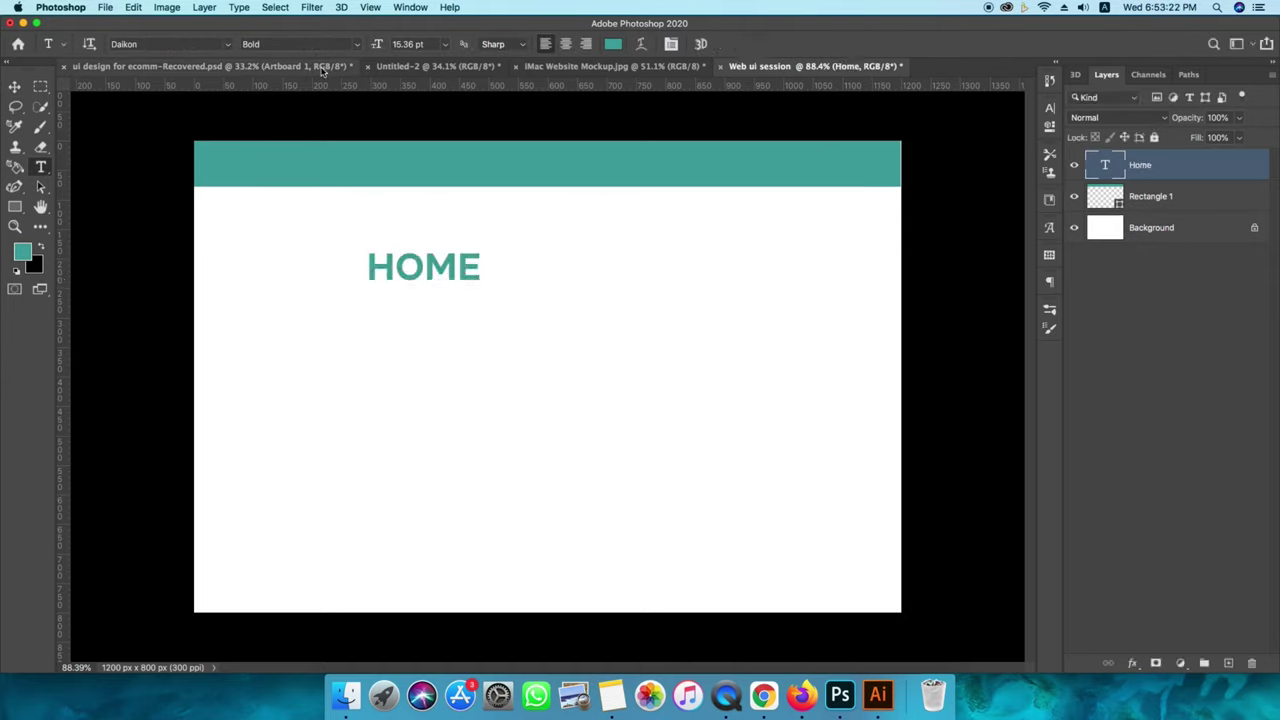
{"action": "left_click", "coordinate": [226, 45]}
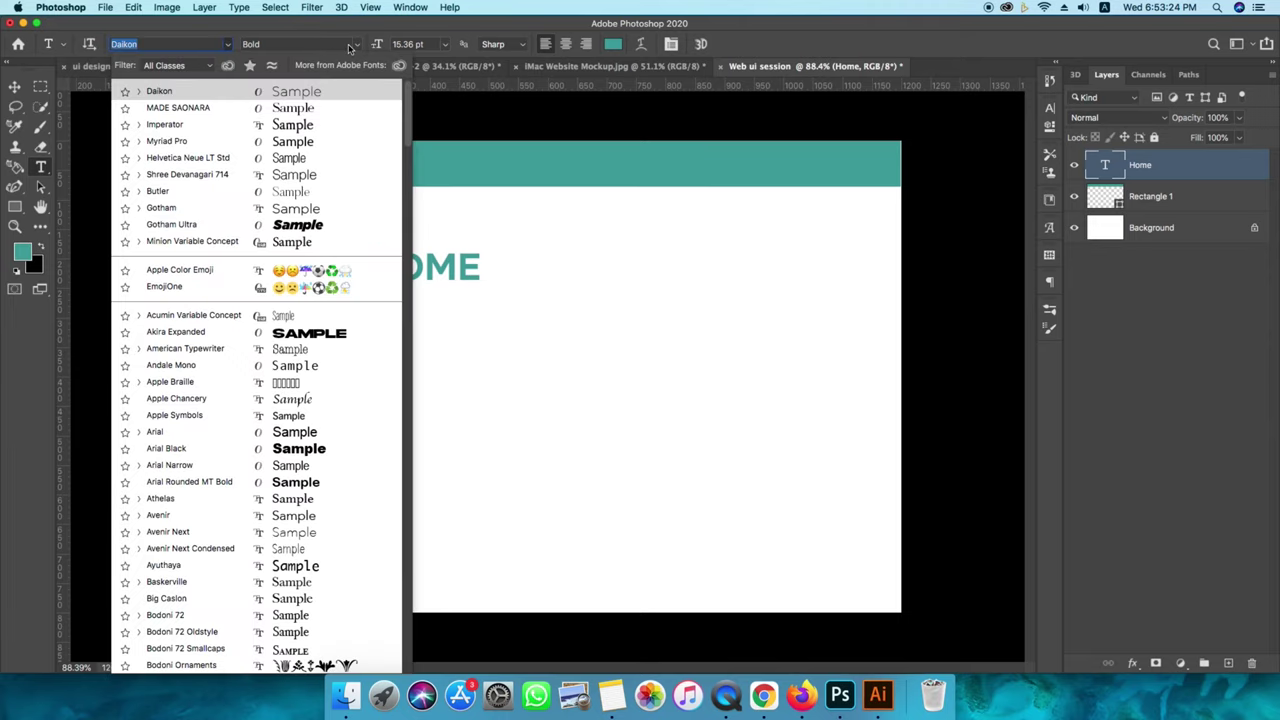
{"action": "left_click", "coordinate": [355, 47]}
{"action": "left_click", "coordinate": [357, 47]}
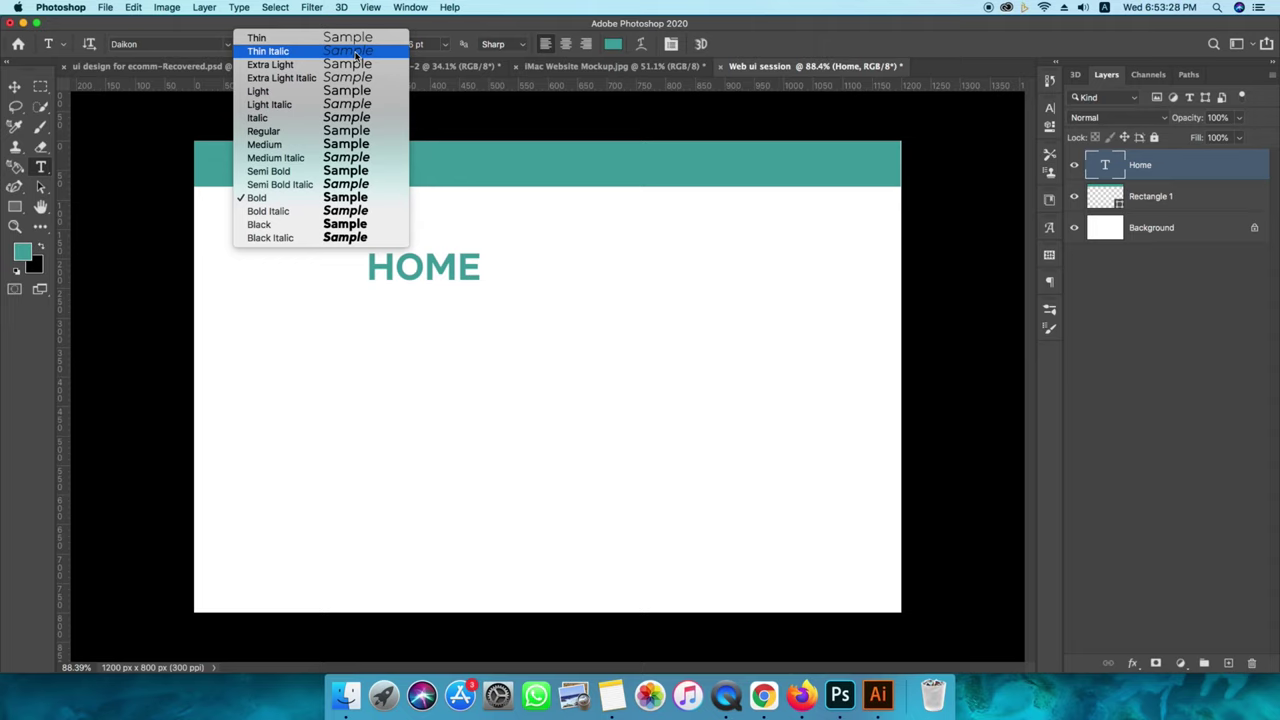
{"action": "left_click", "coordinate": [352, 200]}
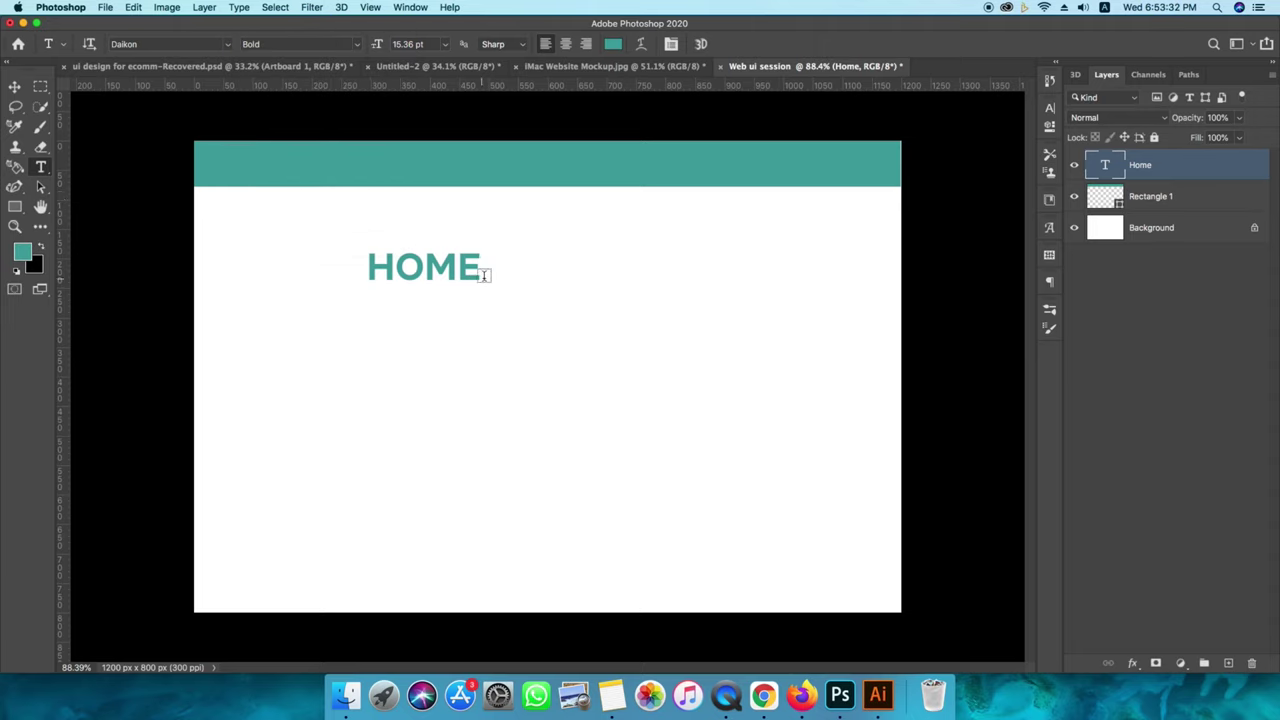
{"action": "left_click", "coordinate": [15, 87]}
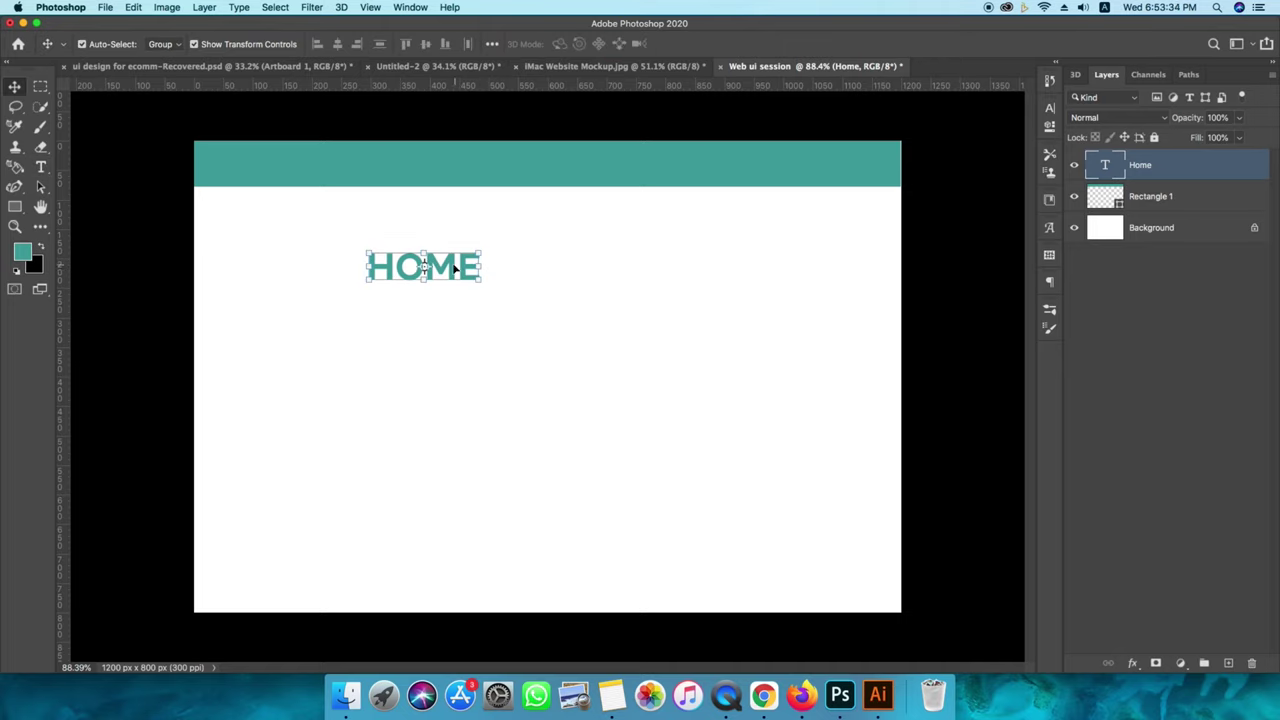
Duplicate HOME to its right and retype the copy as ABOUT.
{"action": "left_click_drag", "start_coordinate": [453, 266], "coordinate": [605, 265]}
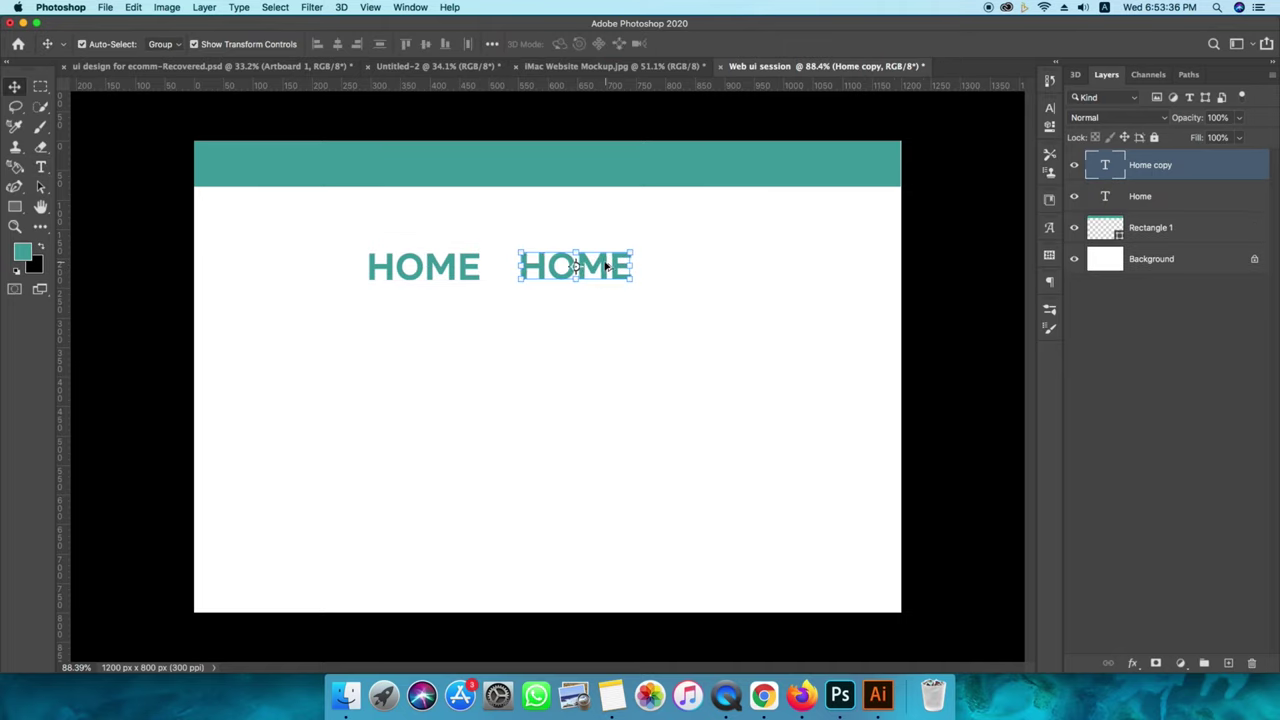
{"action": "double_click", "coordinate": [605, 265]}
{"action": "type", "text": "ABOUT"}
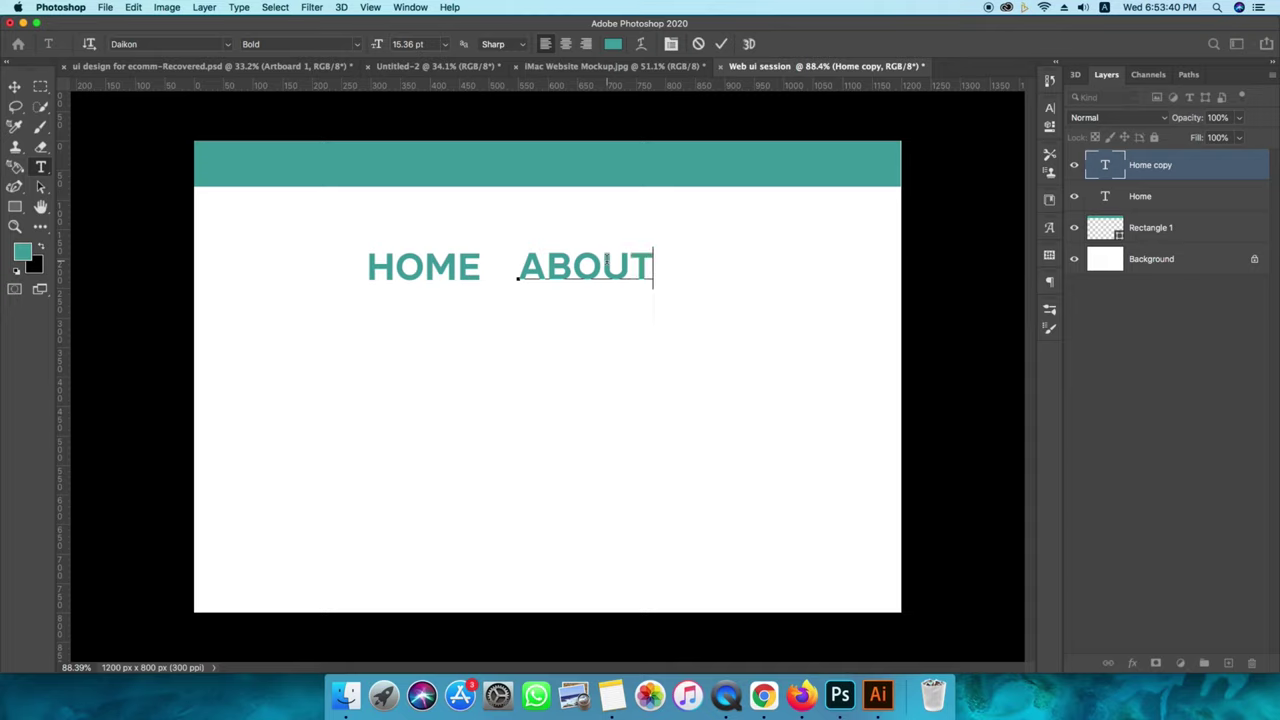
{"action": "left_click", "coordinate": [721, 43]}
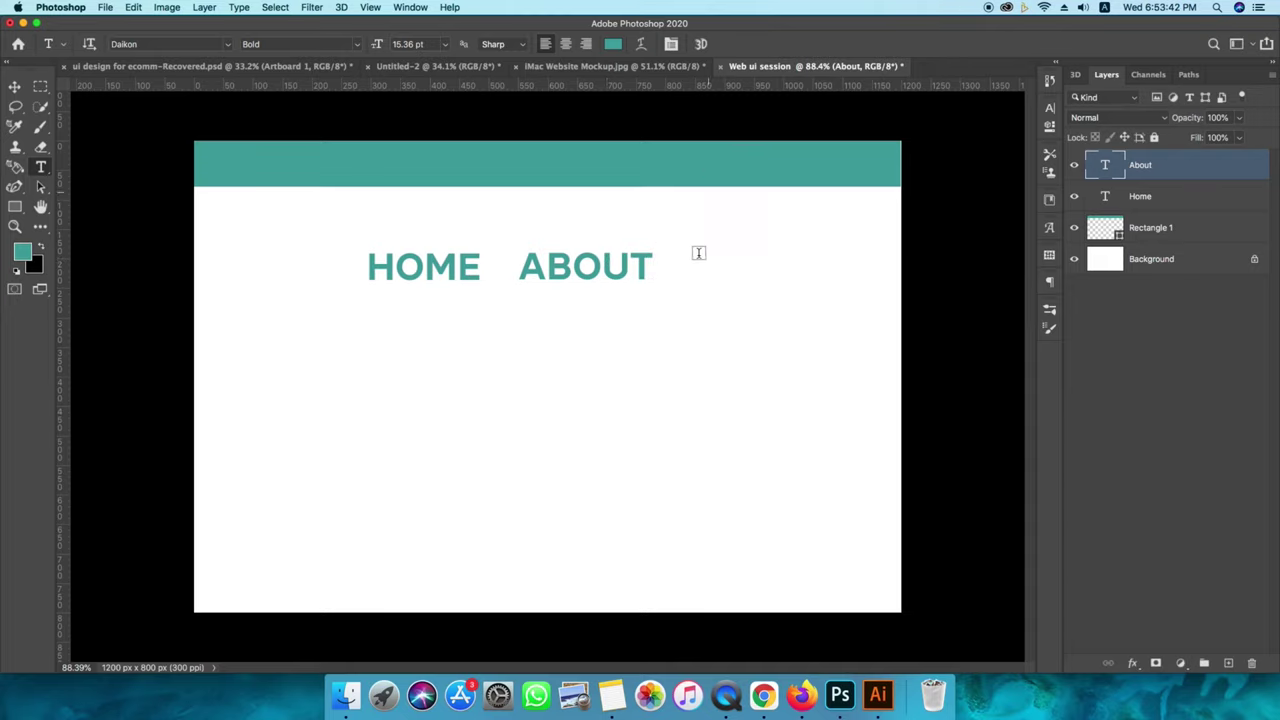
Reposition HOME, then duplicate it again and retype the copy as CONTACT.
{"action": "key", "text": "v"}
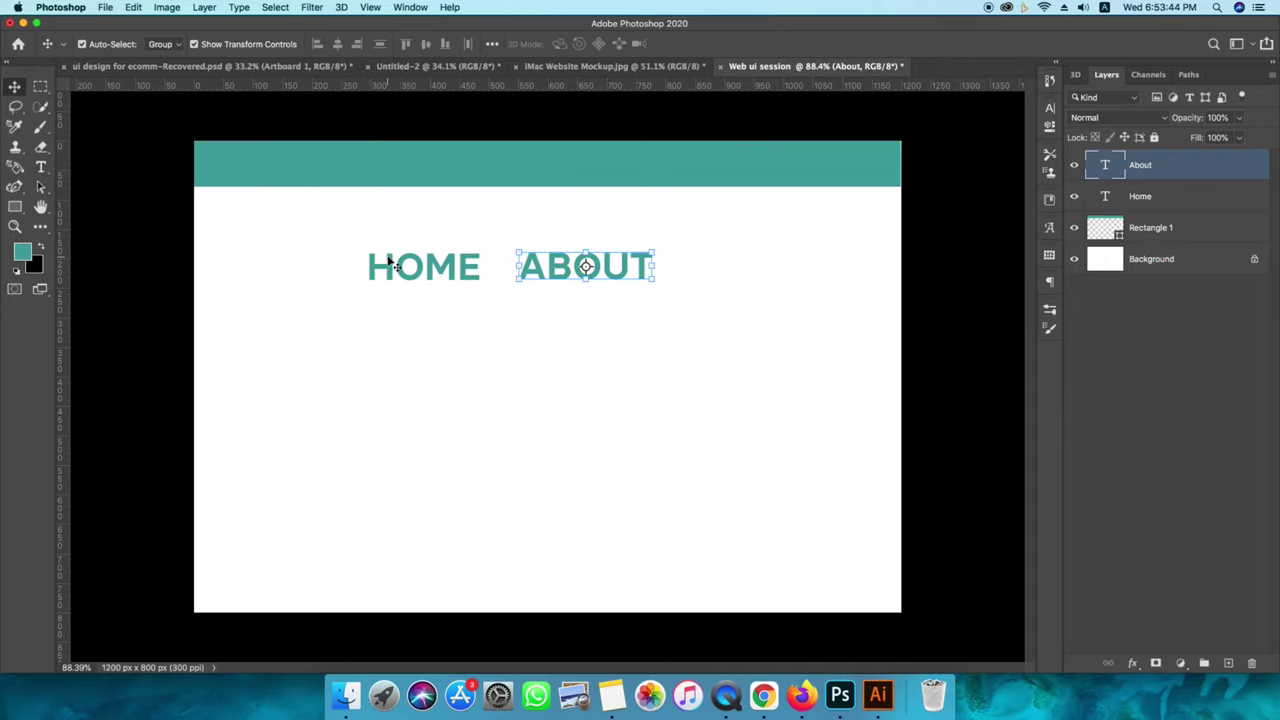
{"action": "right_click", "coordinate": [452, 267]}
{"action": "left_click", "coordinate": [474, 270]}
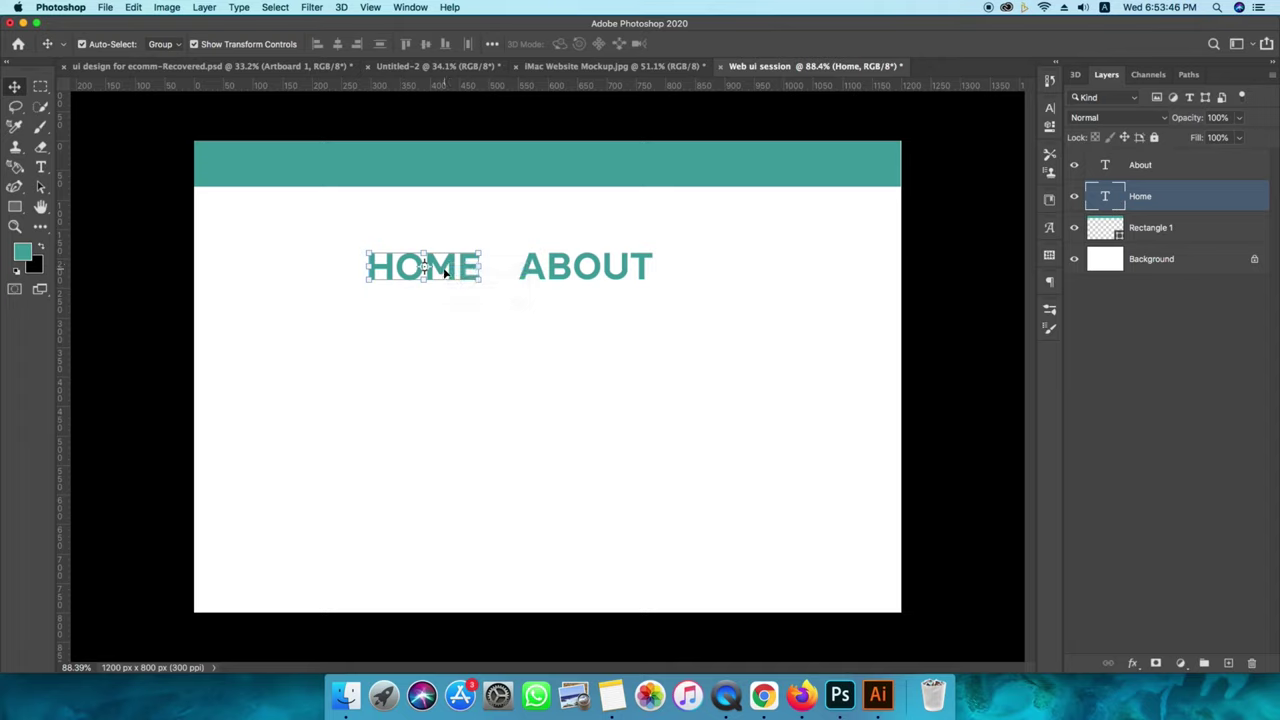
{"action": "mouse_move", "coordinate": [423, 264]}
{"action": "left_mouse_down"}
{"action": "mouse_move", "coordinate": [631, 281]}
{"action": "mouse_move", "coordinate": [603, 279]}
{"action": "left_mouse_up"}
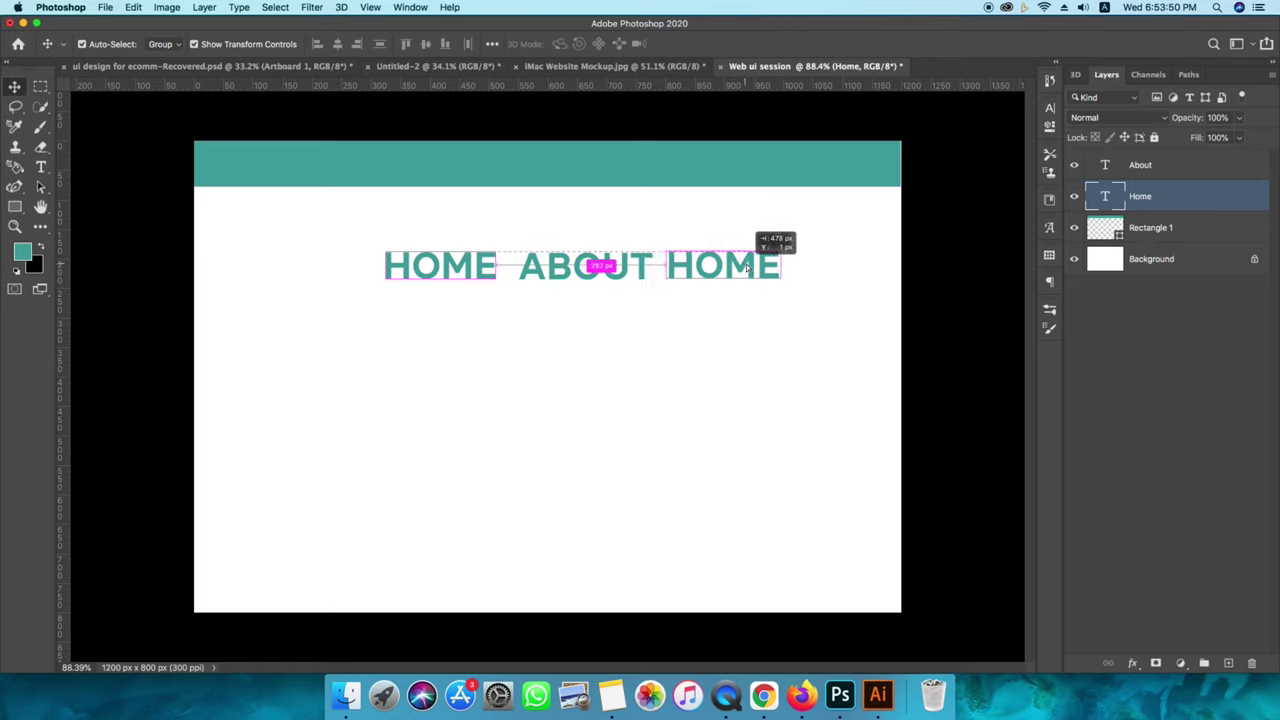
{"action": "left_click_drag", "start_coordinate": [603, 279], "coordinate": [705, 266]}
{"action": "key", "text": "t"}
{"action": "left_click", "coordinate": [748, 262]}
{"action": "double_click", "coordinate": [748, 262]}
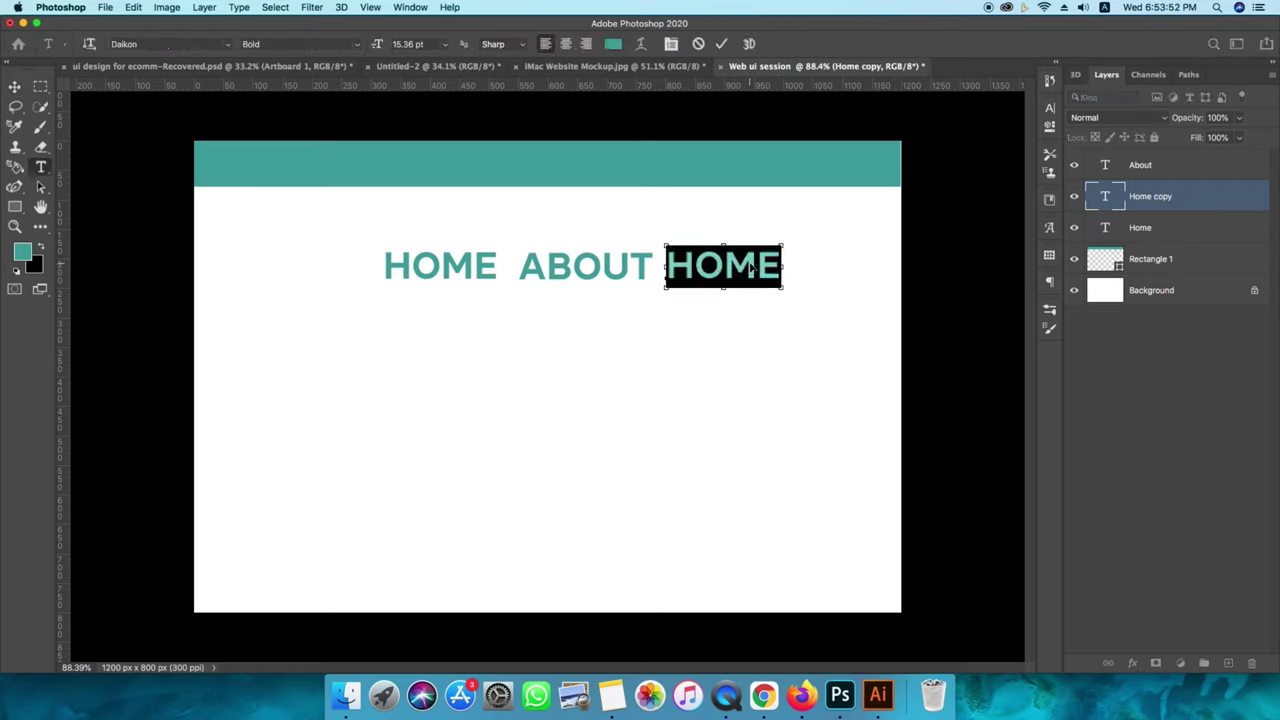
{"action": "key", "text": "BackSpace"}
{"action": "type", "text": "CONTA"}
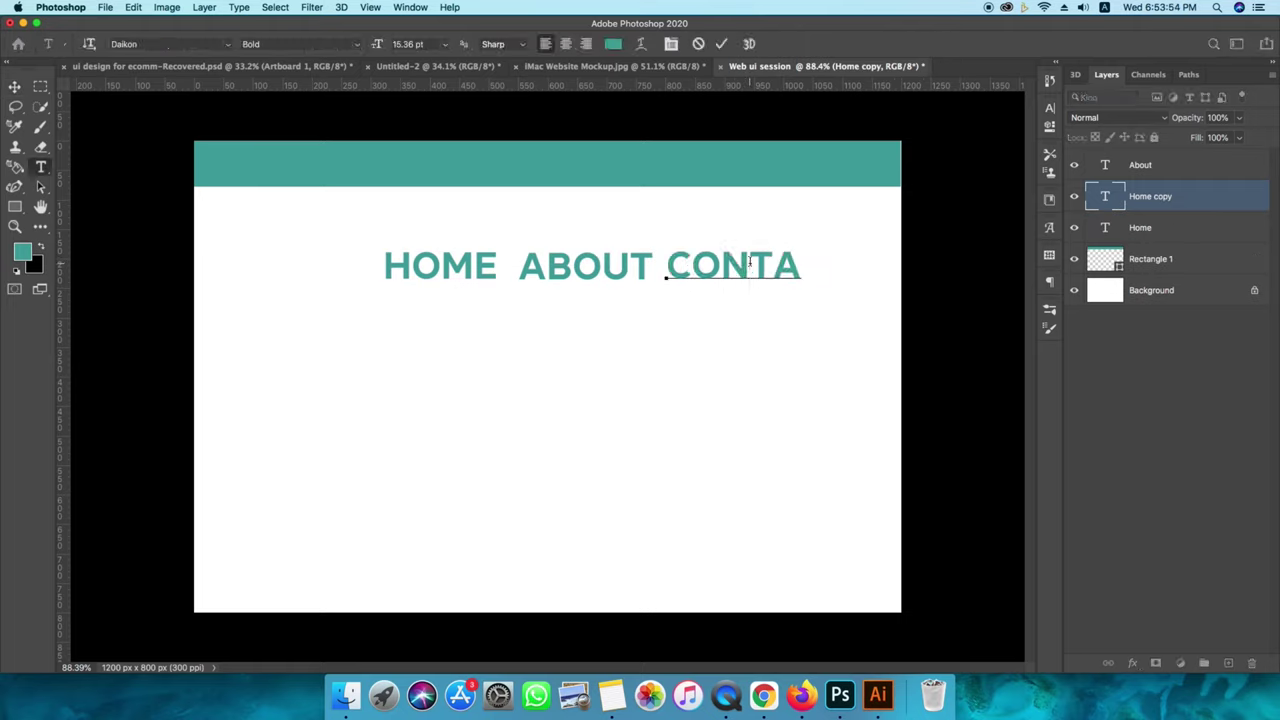
{"action": "type", "text": "CT"}
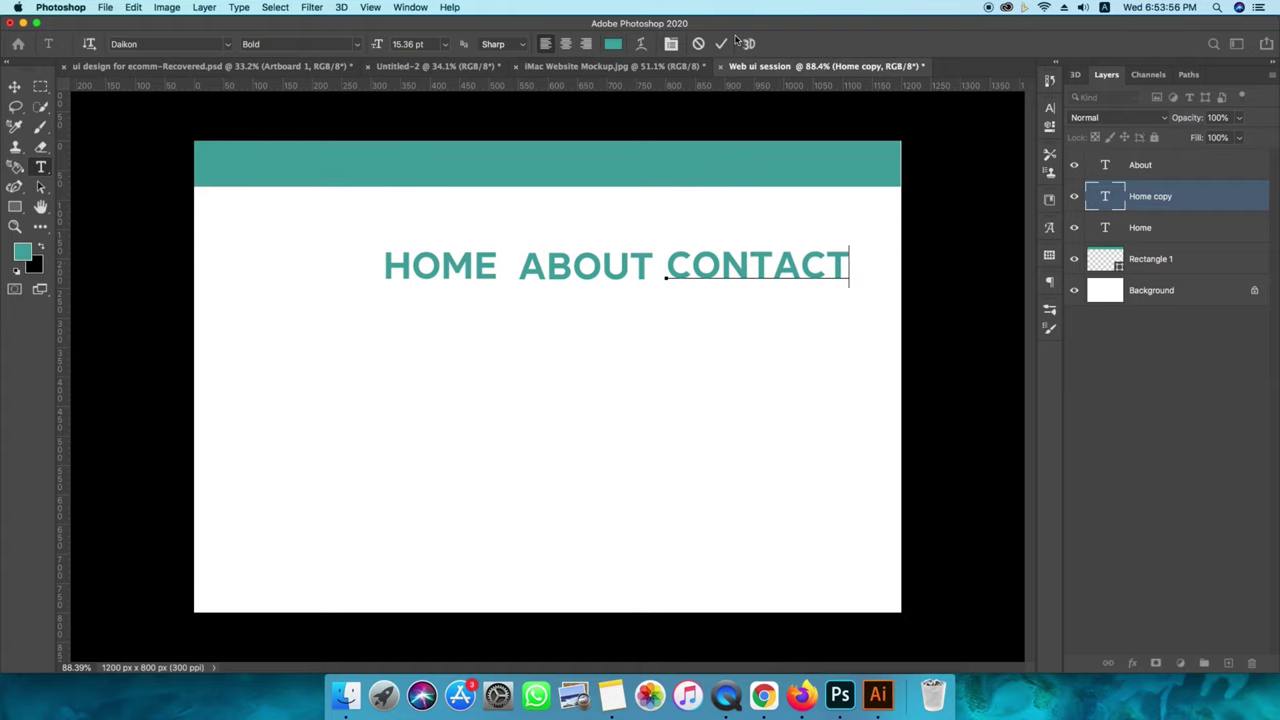
{"action": "left_click", "coordinate": [721, 44]}
Shift the HOME, ABOUT and CONTACT row left and up.
{"action": "left_click", "coordinate": [14, 87]}
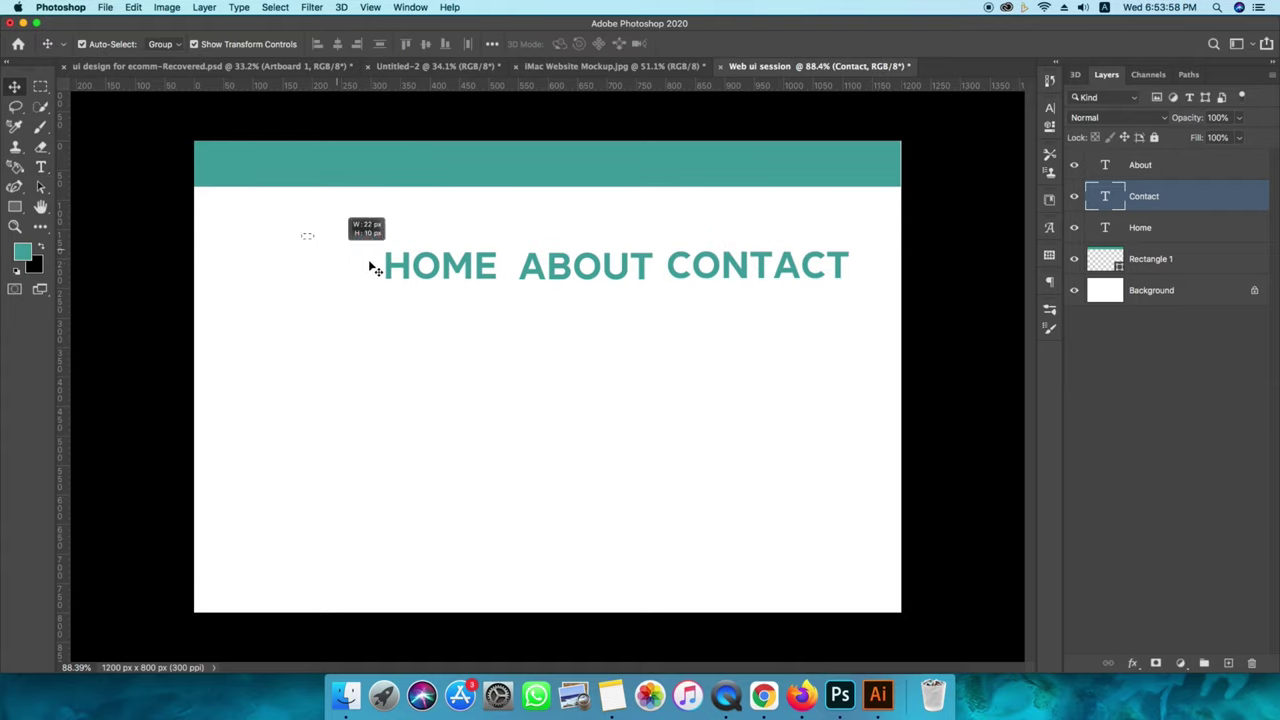
{"action": "left_click_drag", "start_coordinate": [300, 229], "coordinate": [860, 312]}
{"action": "left_click_drag", "start_coordinate": [770, 273], "coordinate": [657, 259]}
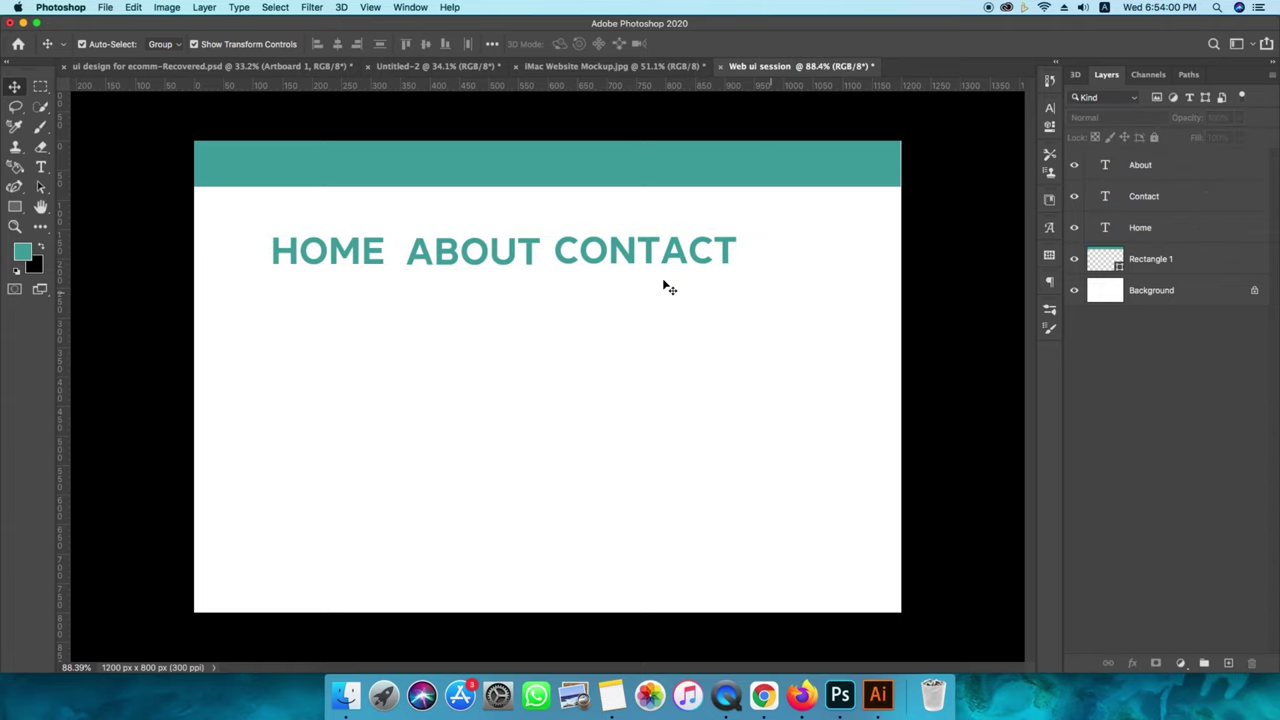
{"action": "left_click", "coordinate": [632, 260]}
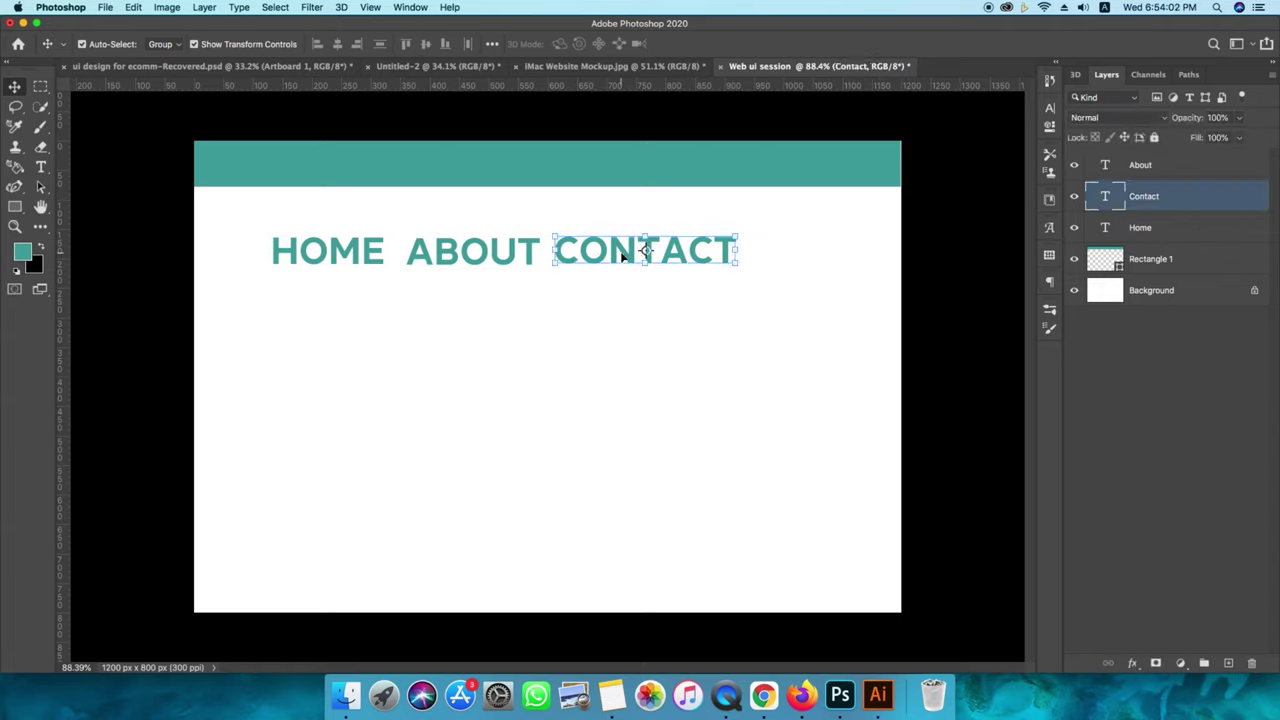
Duplicate CONTACT to its right, retype it as MORE, and select all four words.
{"action": "left_click_drag", "start_coordinate": [618, 251], "coordinate": [812, 256]}
{"action": "double_click", "coordinate": [810, 251]}
{"action": "double_click", "coordinate": [810, 250]}
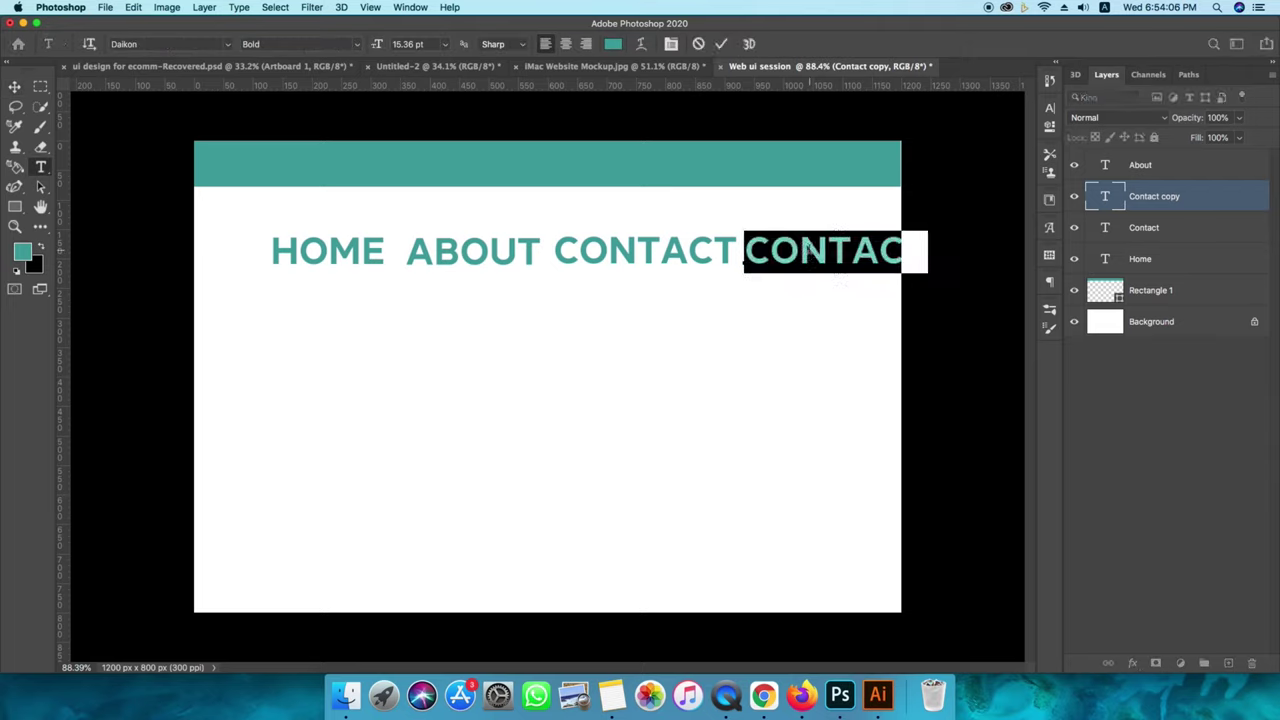
{"action": "key", "text": "BackSpace"}
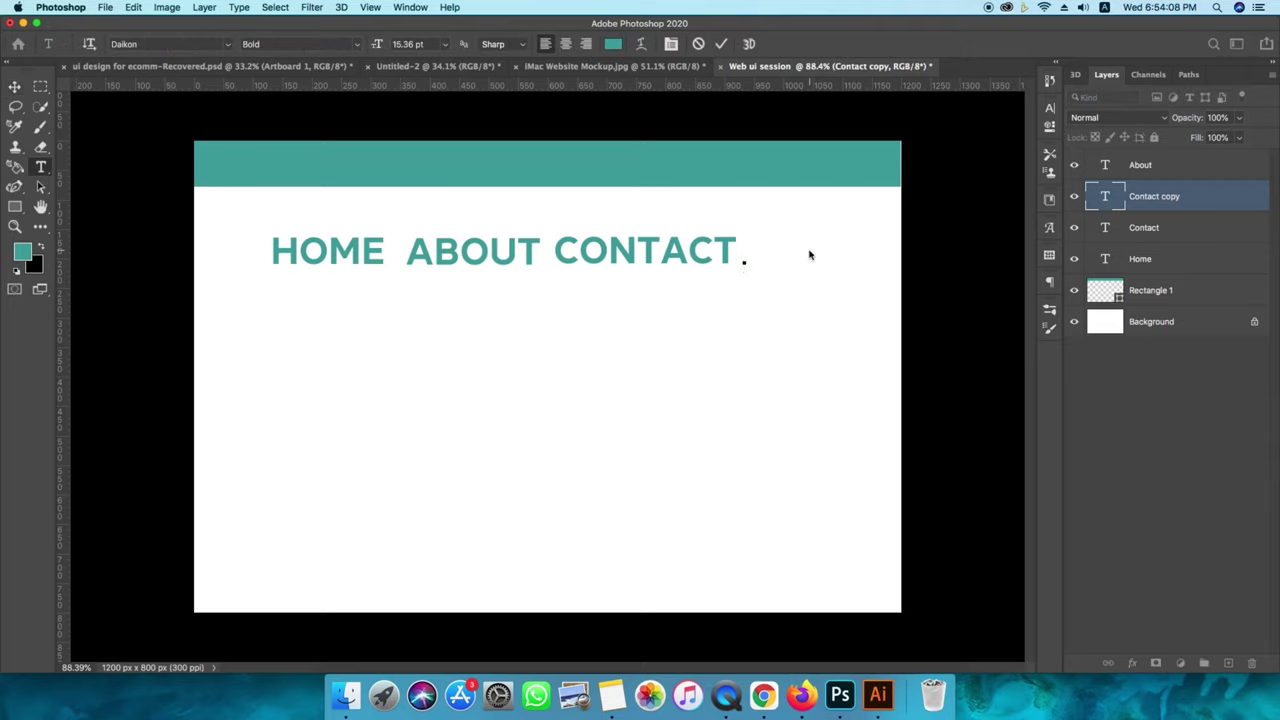
{"action": "type", "text": "LEARN"}
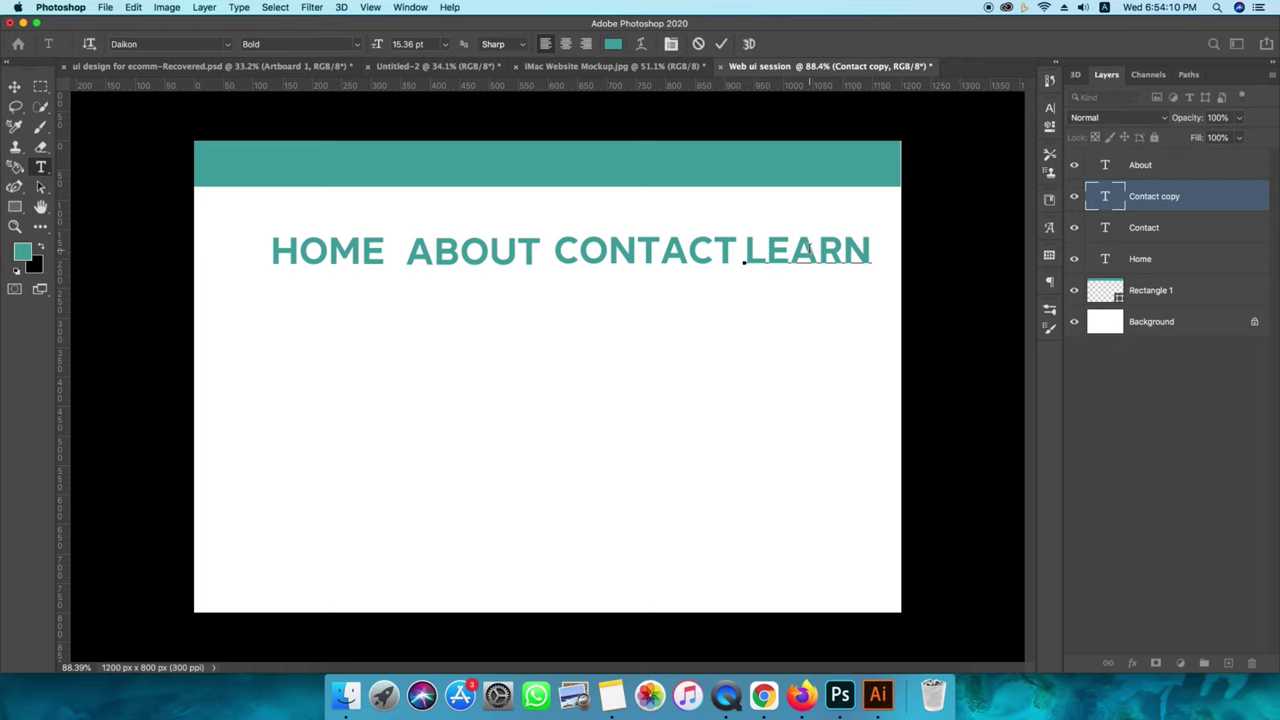
{"action": "type", "text": "M"}
{"action": "key", "text": "BackSpace"}
{"action": "key", "text": "BackSpace"}
{"action": "key", "text": "BackSpace"}
{"action": "key", "text": "BackSpace"}
{"action": "key", "text": "BackSpace"}
{"action": "key", "text": "BackSpace"}
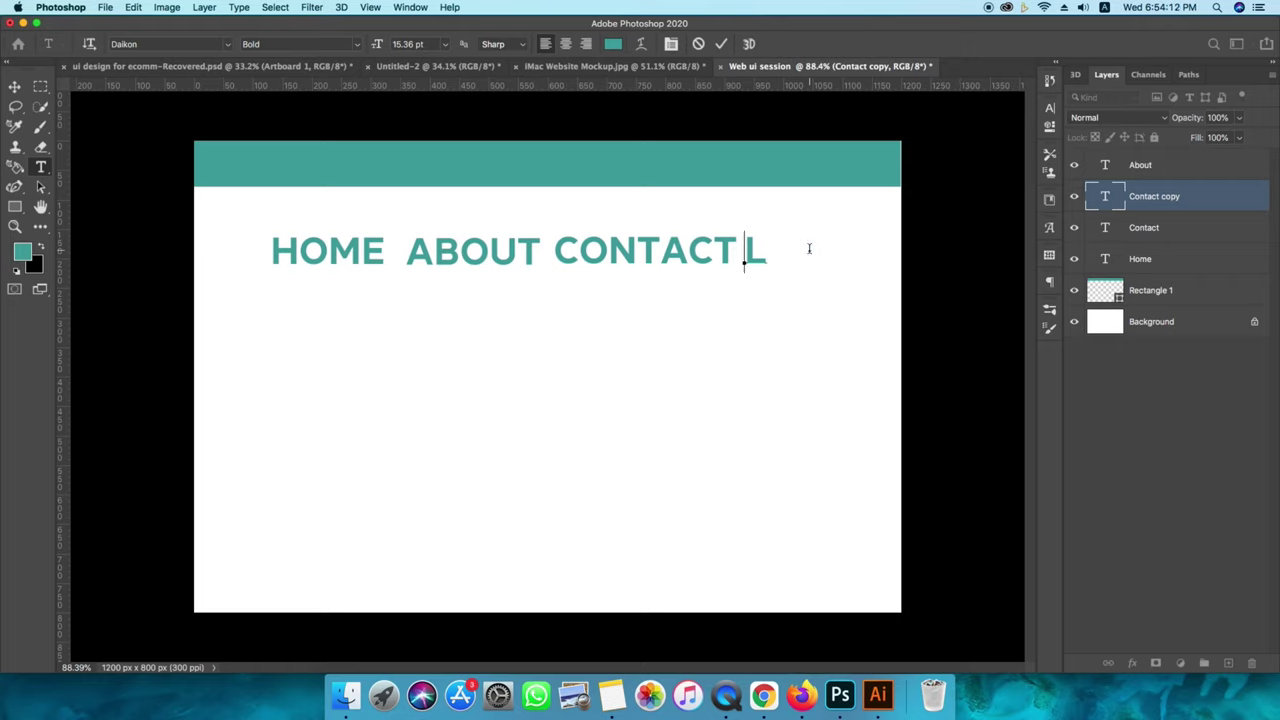
{"action": "key", "text": "BackSpace"}
{"action": "type", "text": "MORE"}
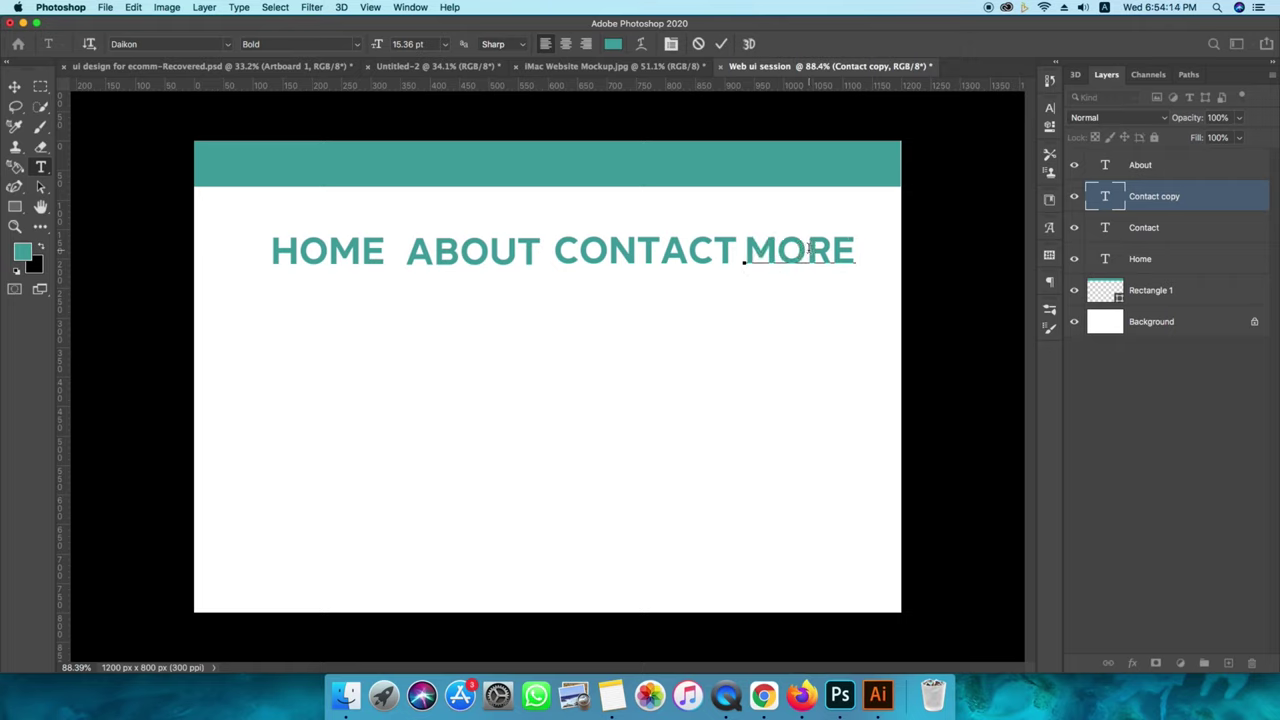
{"action": "left_click", "coordinate": [15, 86]}
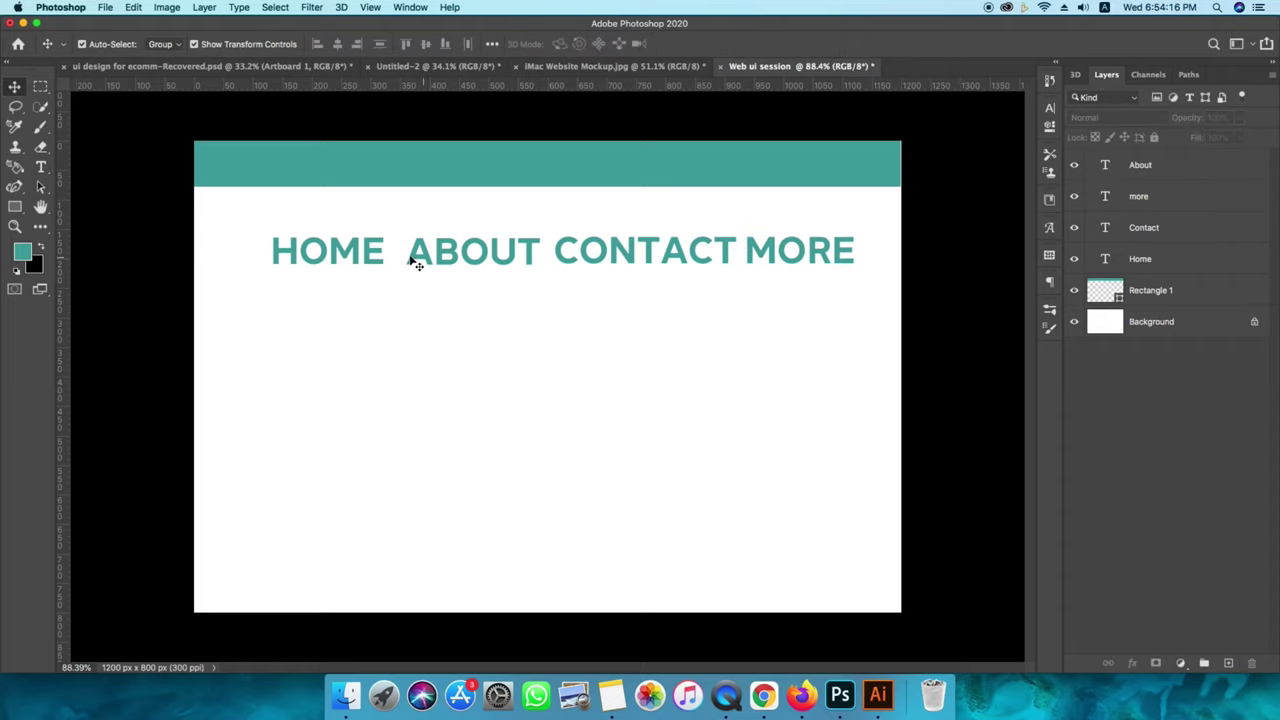
{"action": "left_click", "coordinate": [362, 260]}
{"action": "left_click_drag", "start_coordinate": [886, 286], "coordinate": [275, 242]}
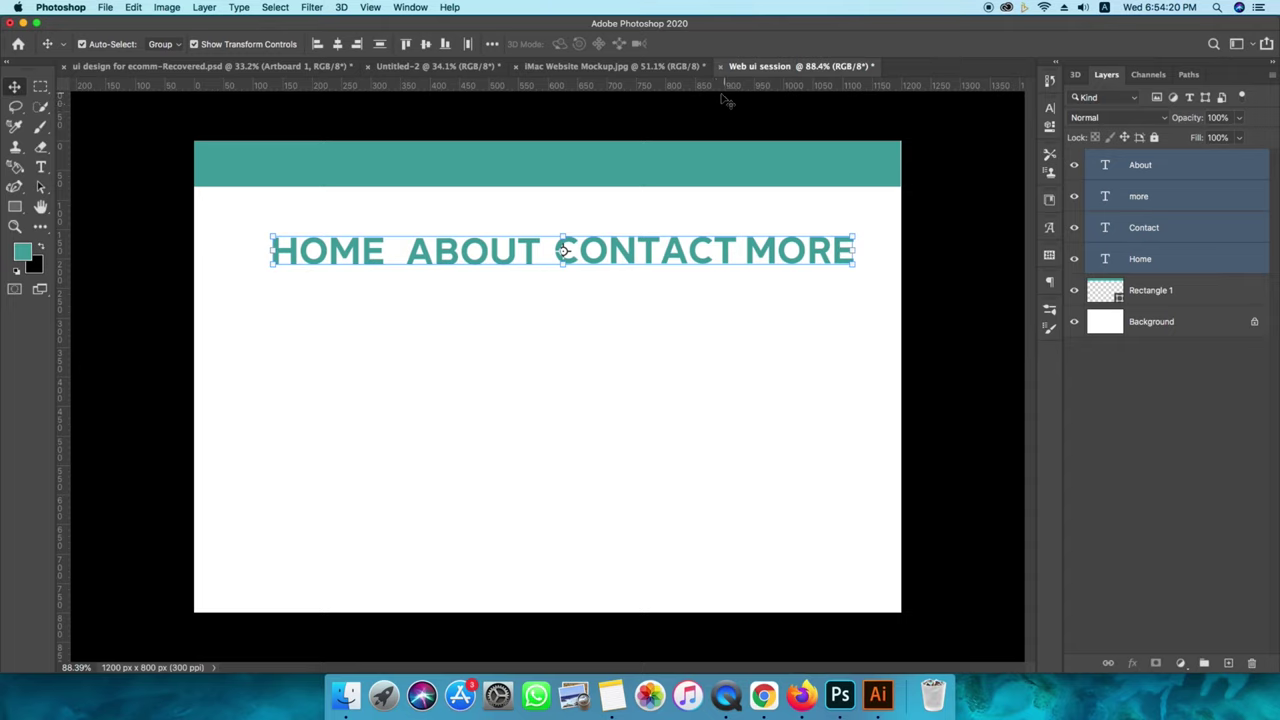
Set the four menu words' text colour to white (#ffffff).
{"action": "key", "text": "t"}
{"action": "left_click", "coordinate": [612, 46]}
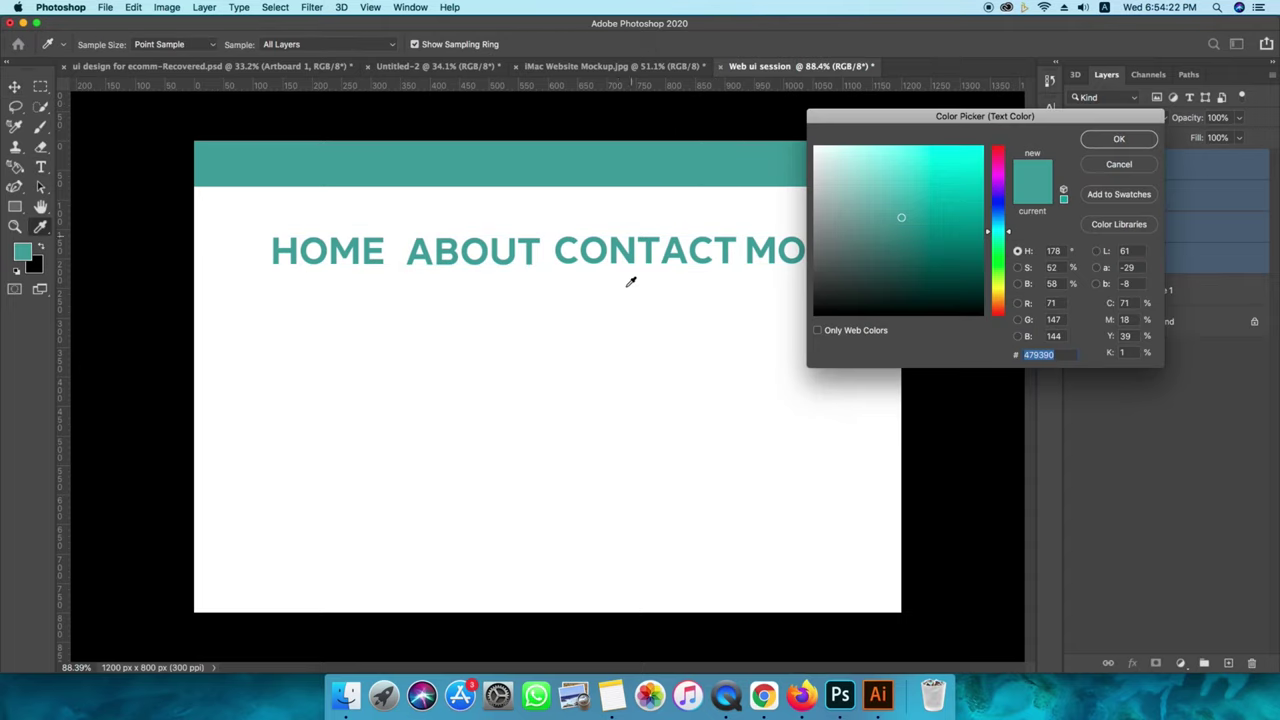
{"action": "type", "text": "ffffff"}
{"action": "left_click", "coordinate": [1100, 144]}
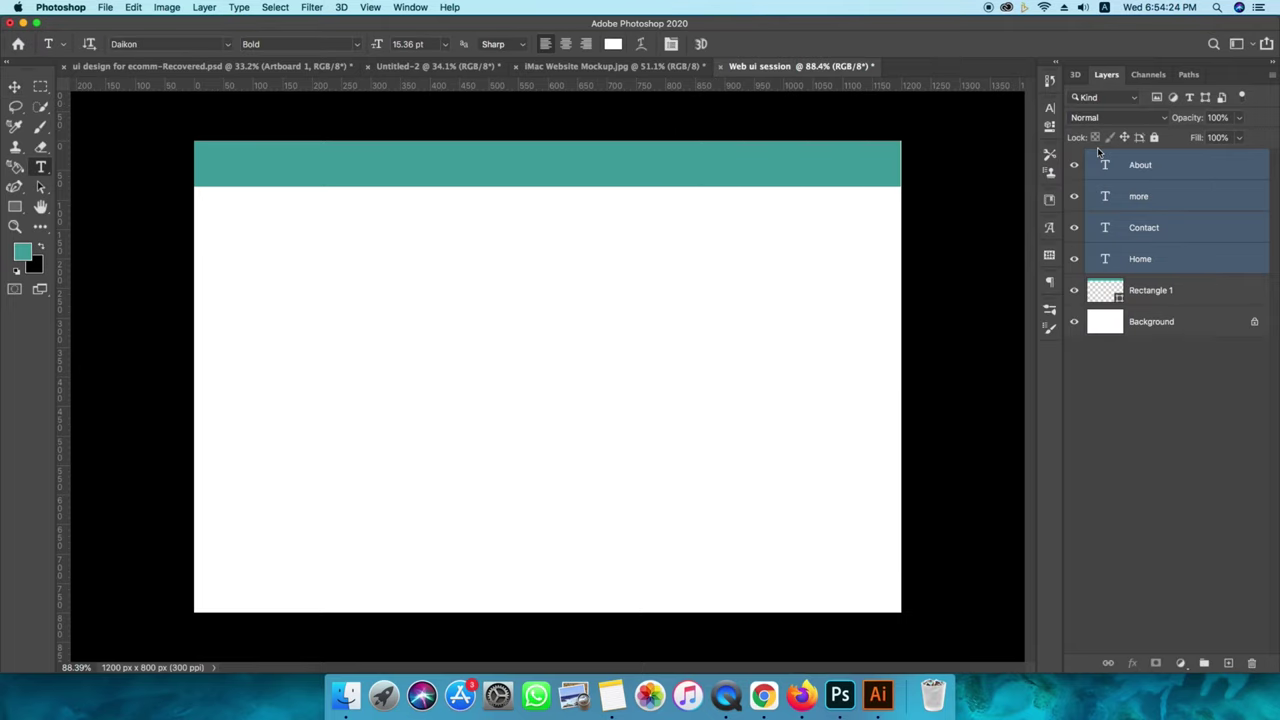
Move the white menu words up onto the teal header bar at full size.
{"action": "key", "text": "v"}
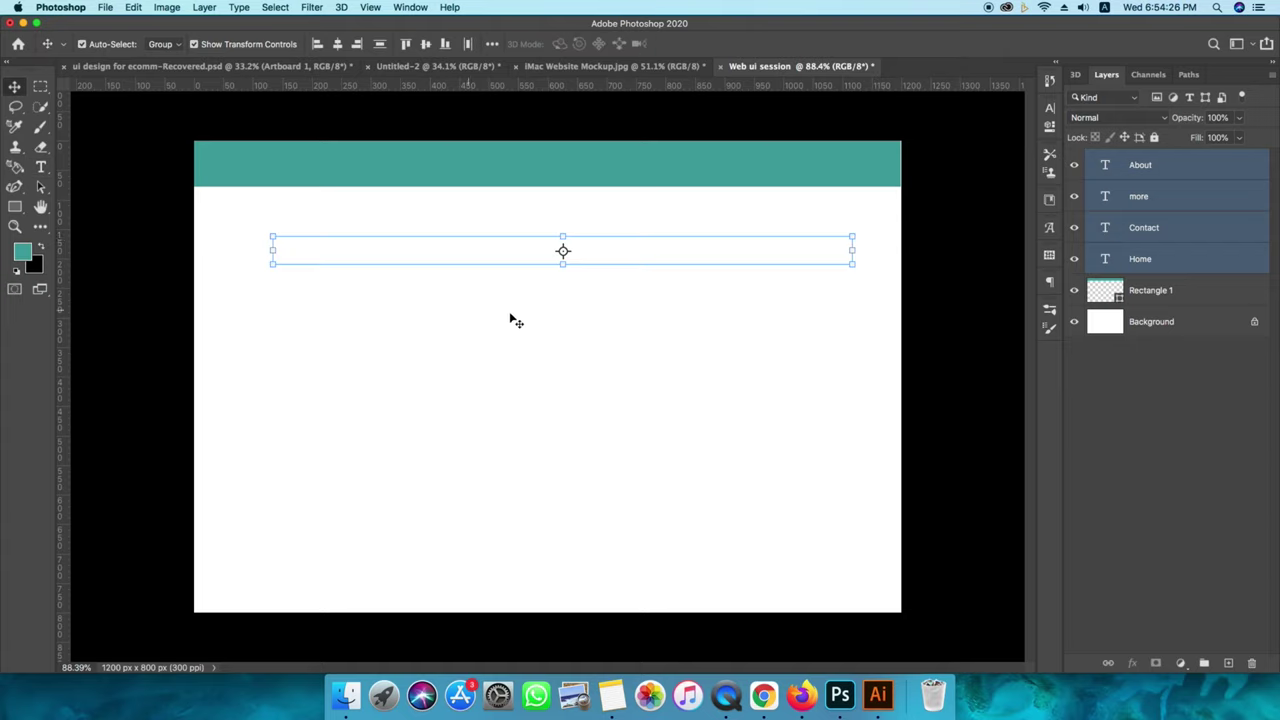
{"action": "left_click_drag", "start_coordinate": [508, 251], "coordinate": [505, 164]}
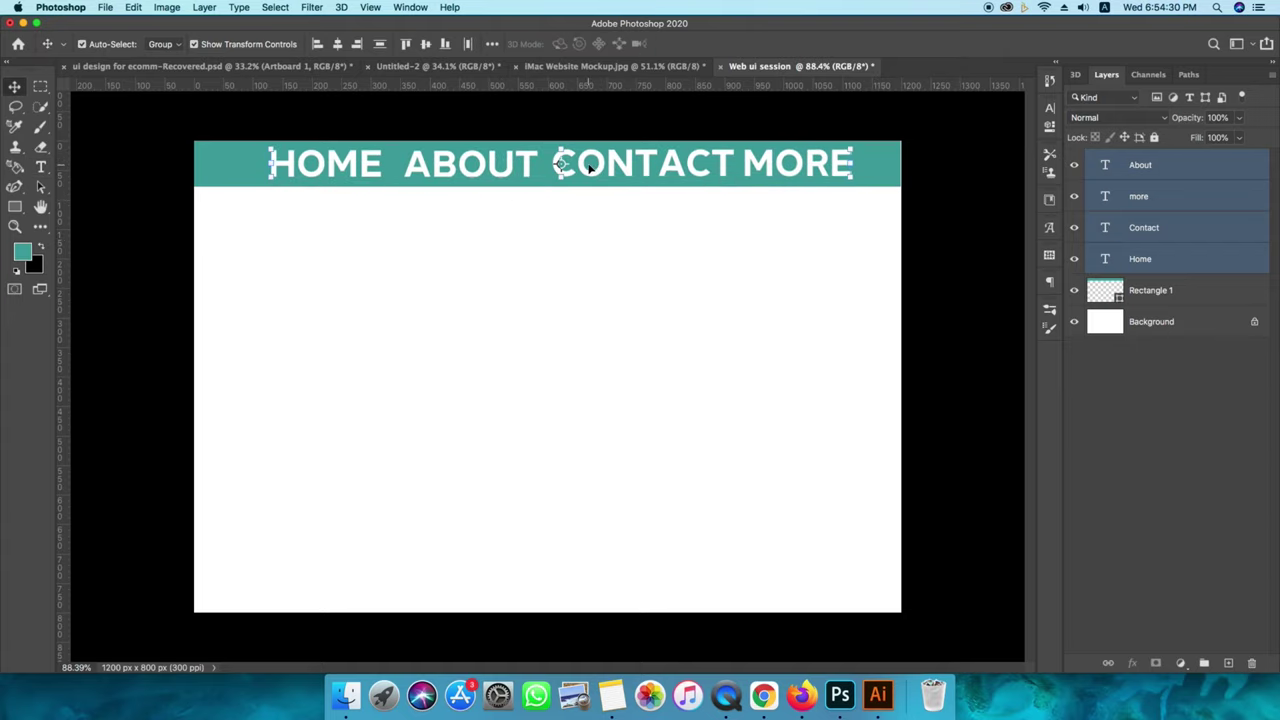
{"action": "left_click_drag", "start_coordinate": [850, 151], "coordinate": [567, 171]}
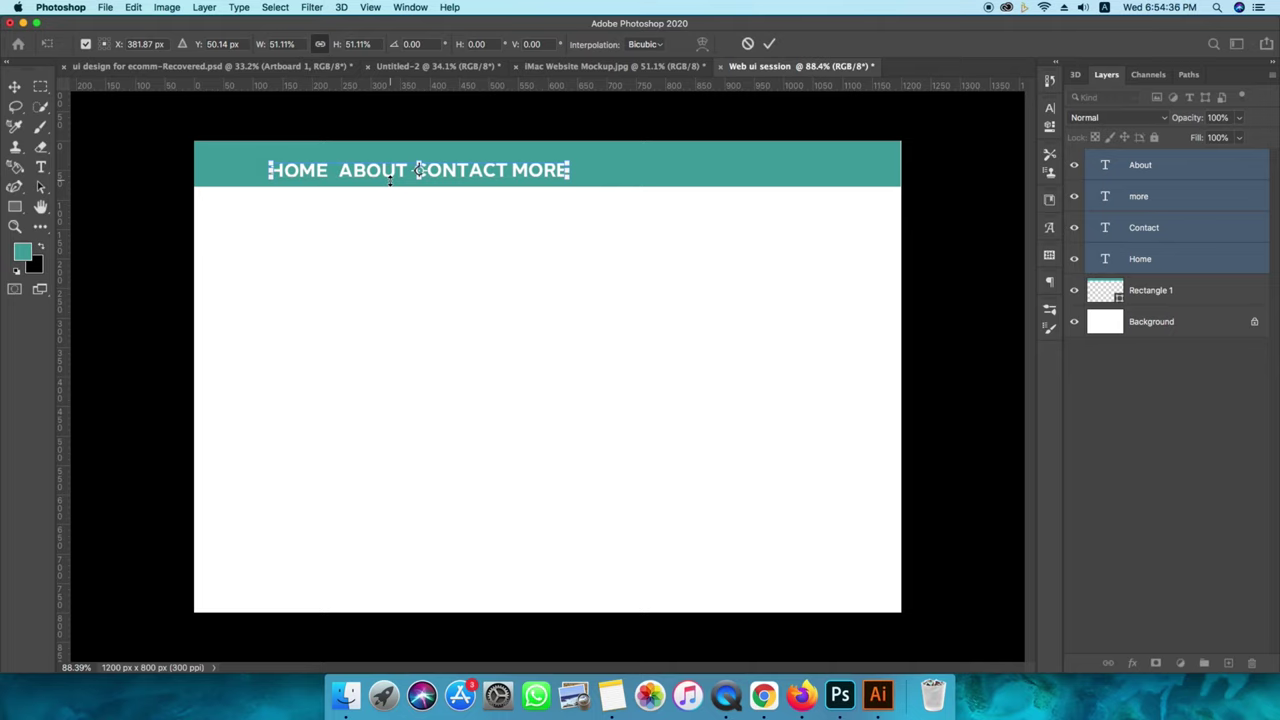
{"action": "key", "text": "ctrl+z"}
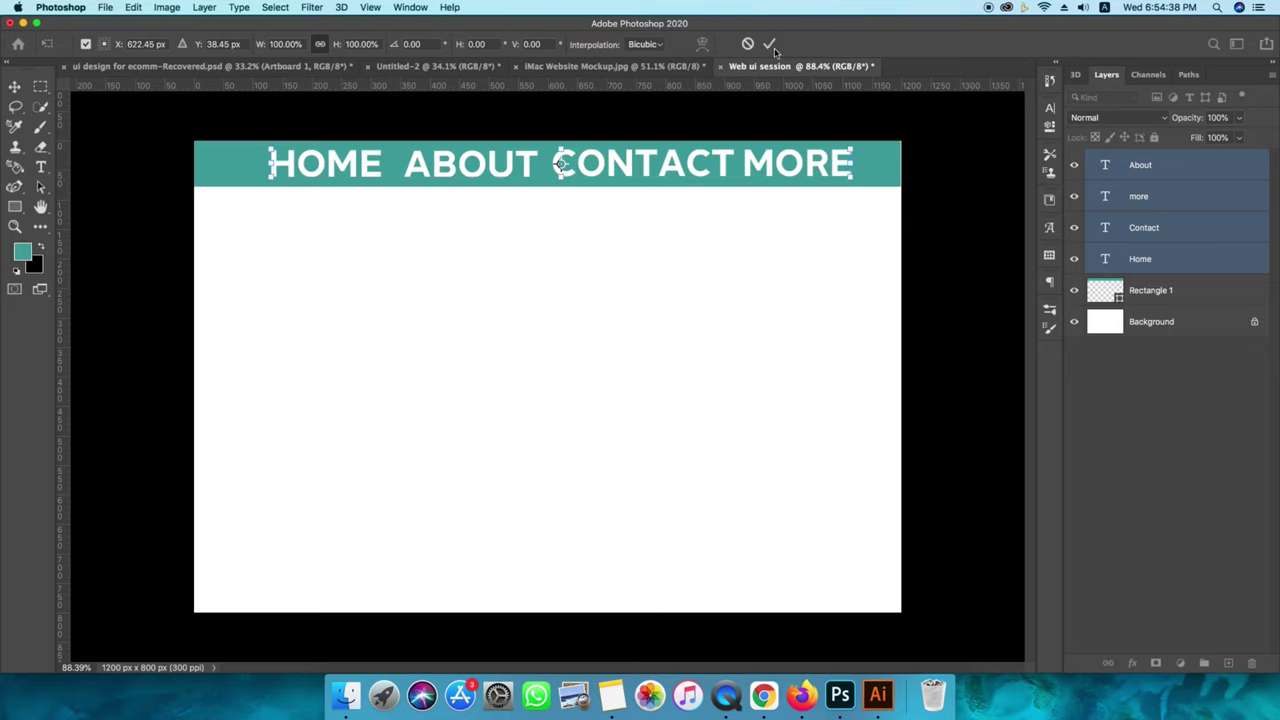
{"action": "left_click", "coordinate": [769, 43]}
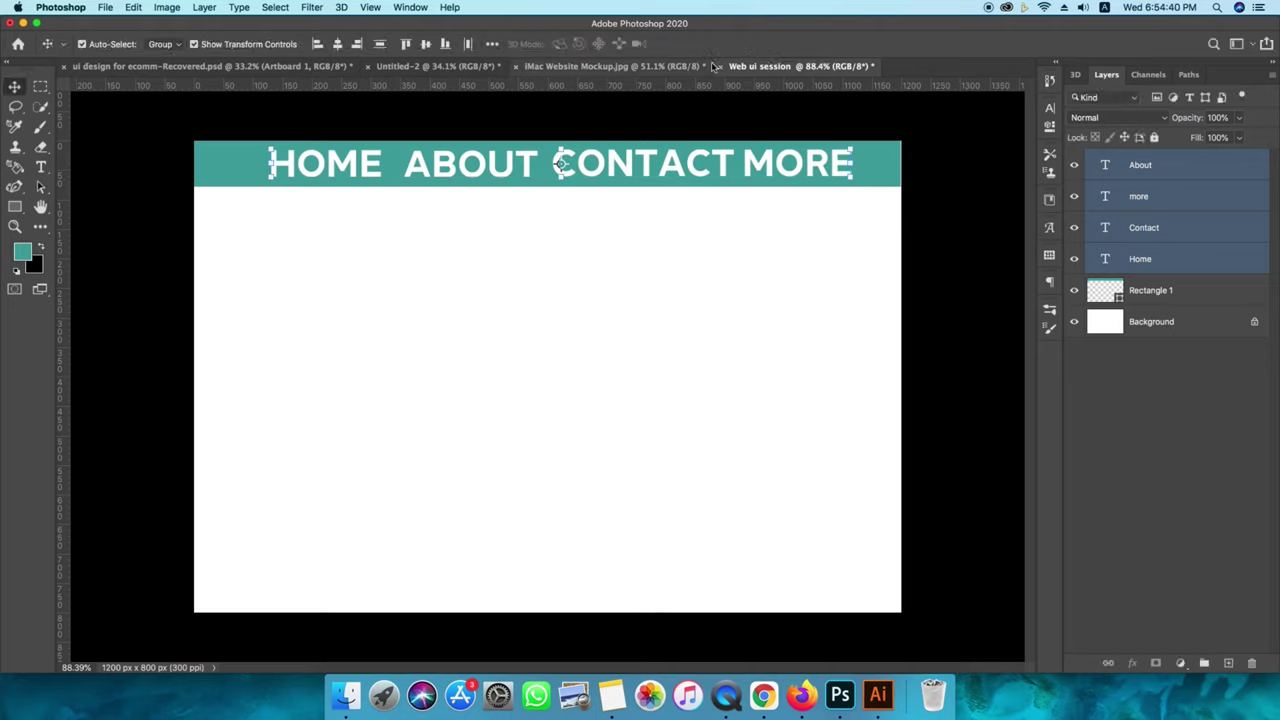
Set the menu text size to 6 pt in the Character panel.
{"action": "left_click", "coordinate": [1050, 108]}
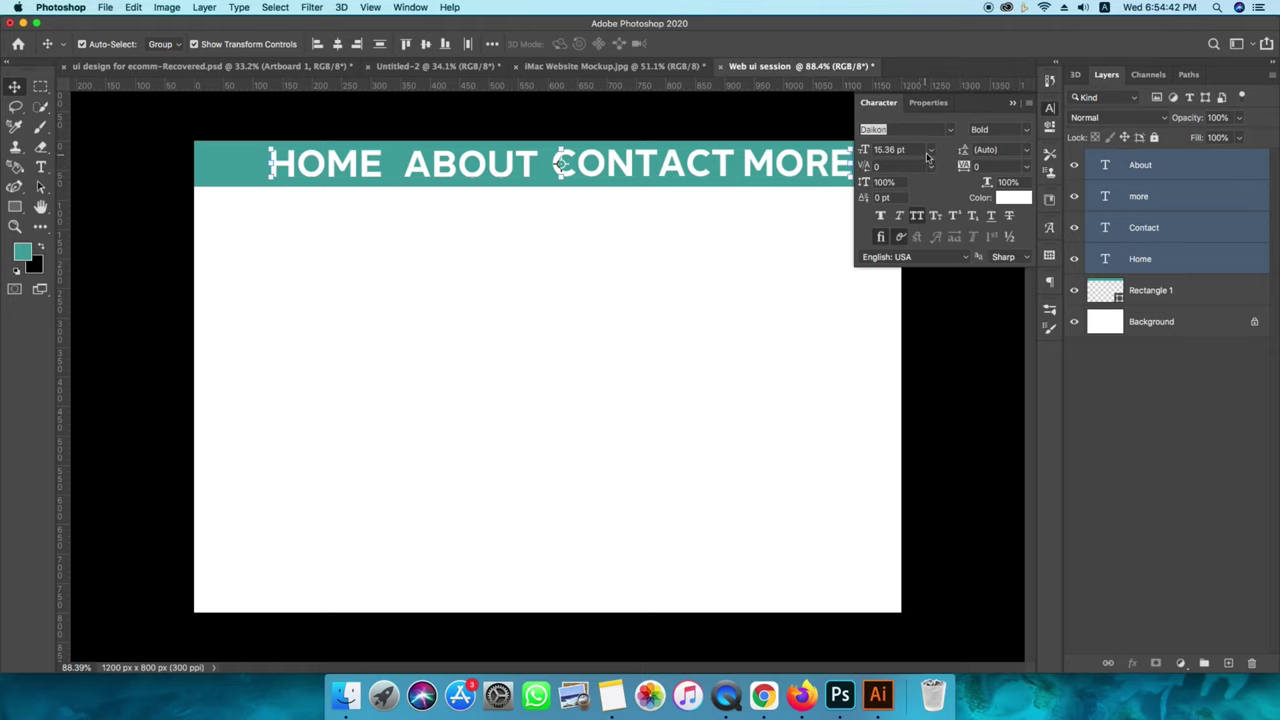
{"action": "left_click", "coordinate": [928, 155]}
{"action": "left_click", "coordinate": [897, 198]}
{"action": "left_click", "coordinate": [930, 149]}
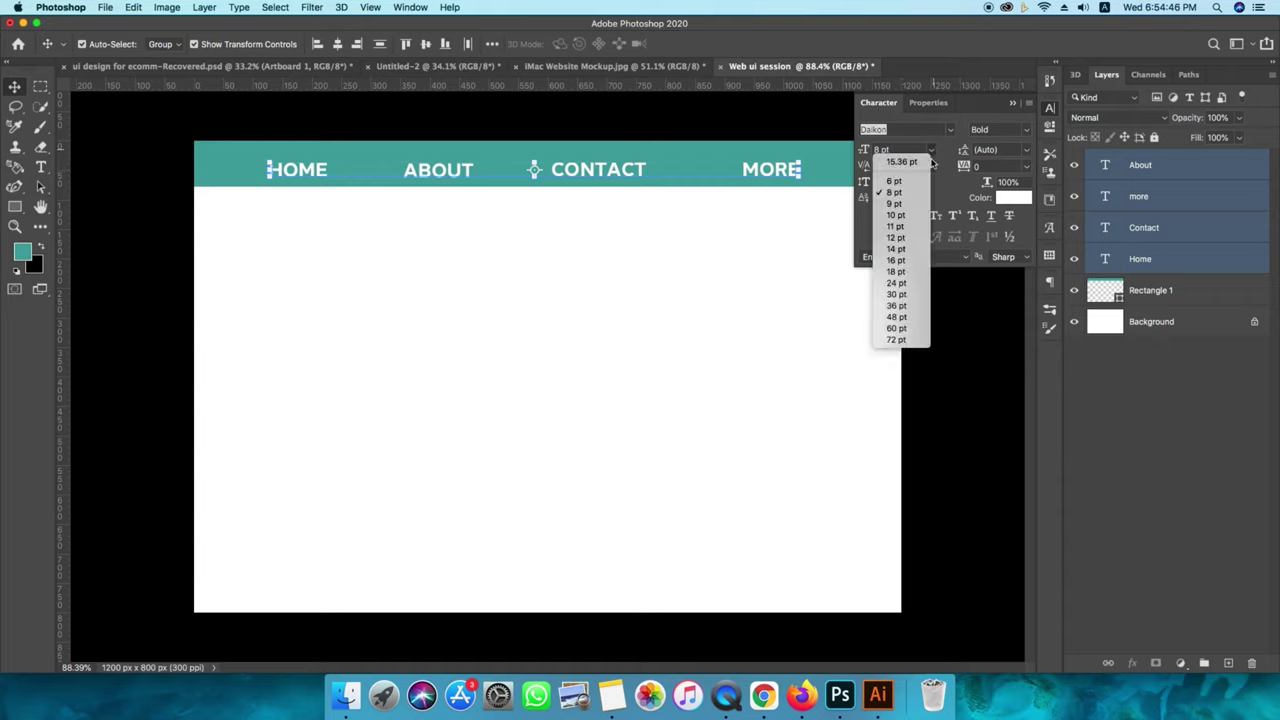
{"action": "left_click", "coordinate": [900, 182]}
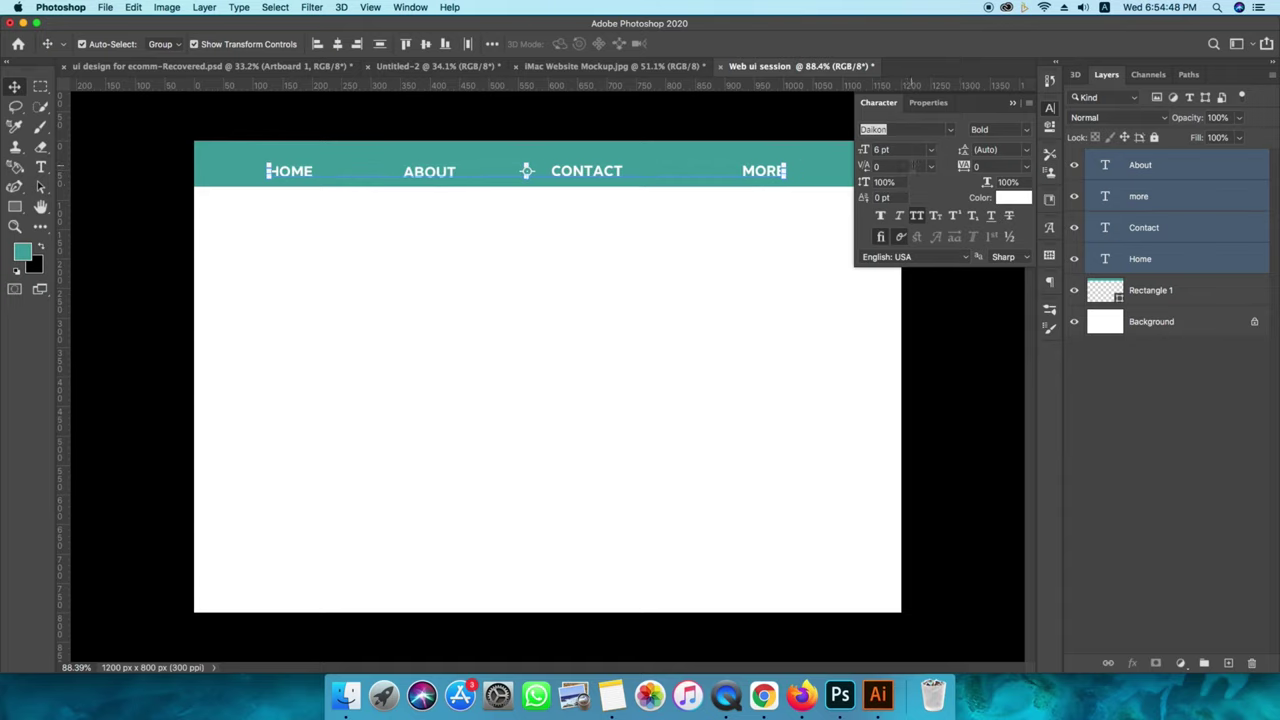
{"action": "left_click", "coordinate": [1013, 104]}
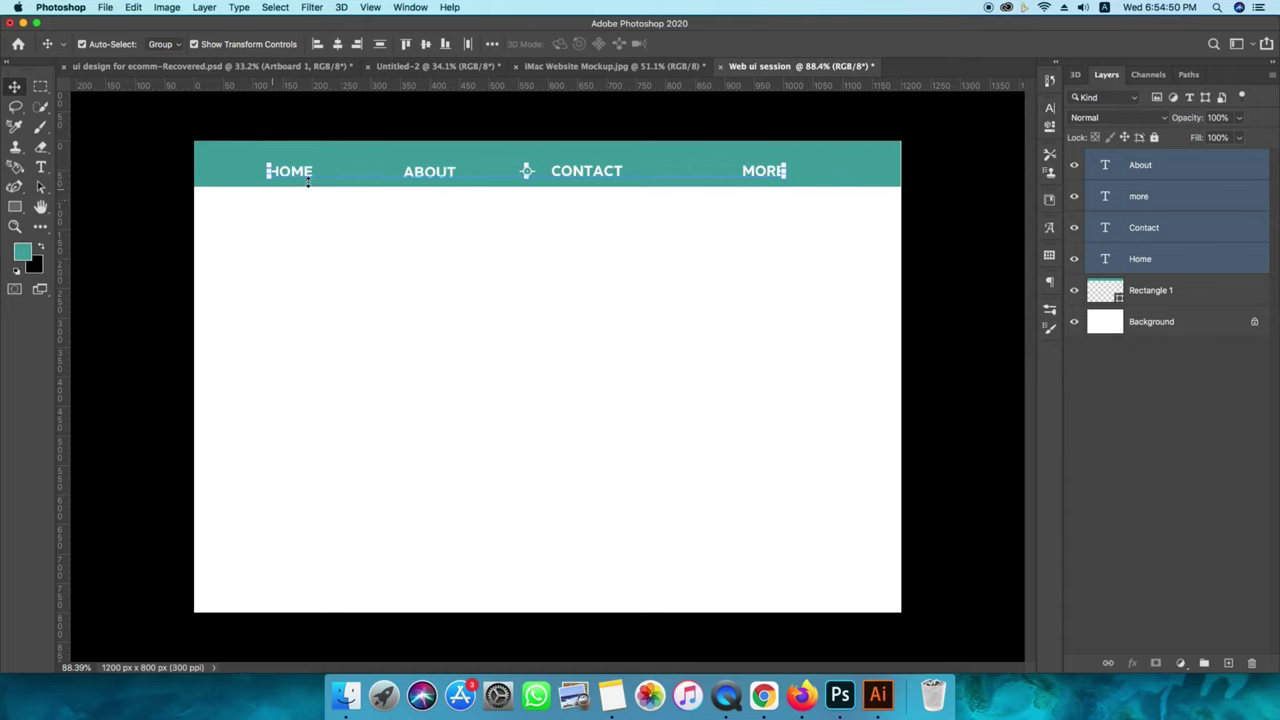
Nudge HOME, move CONTACT next to it, and select ABOUT.
{"action": "left_click", "coordinate": [357, 254]}
{"action": "left_click_drag", "start_coordinate": [297, 171], "coordinate": [287, 170]}
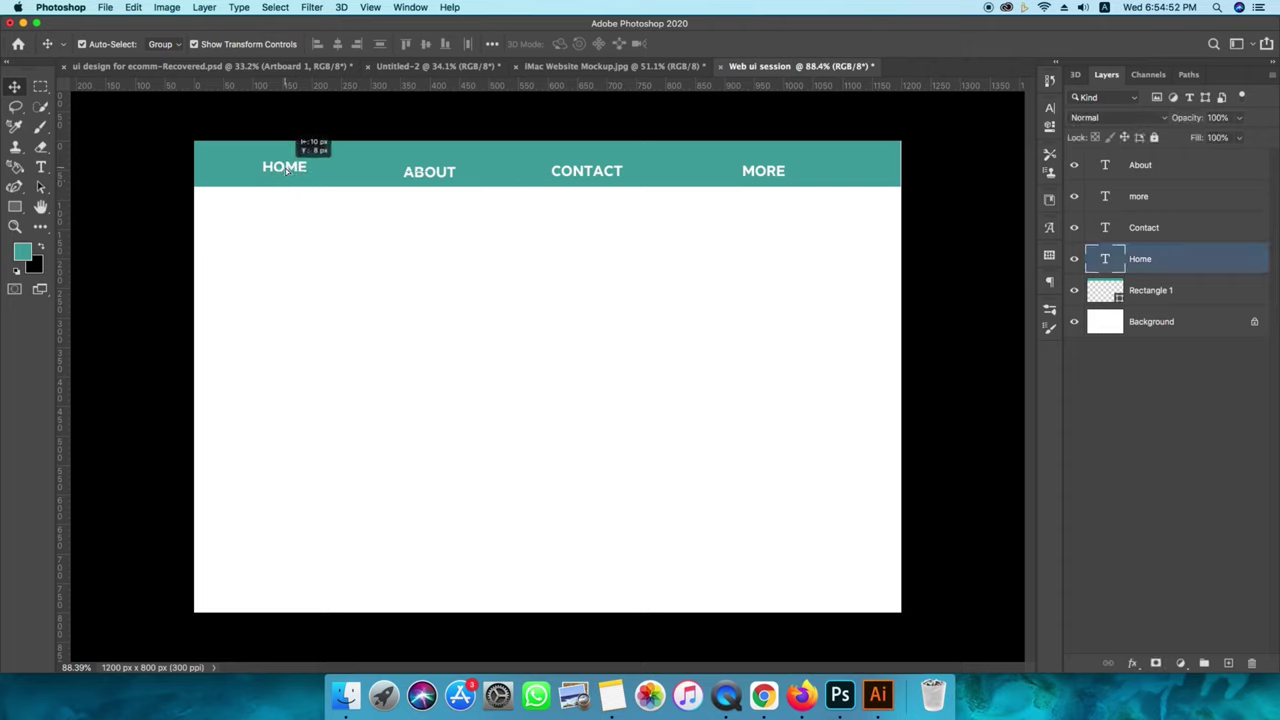
{"action": "left_click", "coordinate": [508, 211]}
{"action": "mouse_move", "coordinate": [594, 177]}
{"action": "left_mouse_down"}
{"action": "mouse_move", "coordinate": [386, 170]}
{"action": "mouse_move", "coordinate": [560, 168]}
{"action": "left_mouse_up"}
{"action": "left_click", "coordinate": [429, 206]}
Retype the copied ABOUT label as PRODUCT.
{"action": "double_click", "coordinate": [545, 167]}
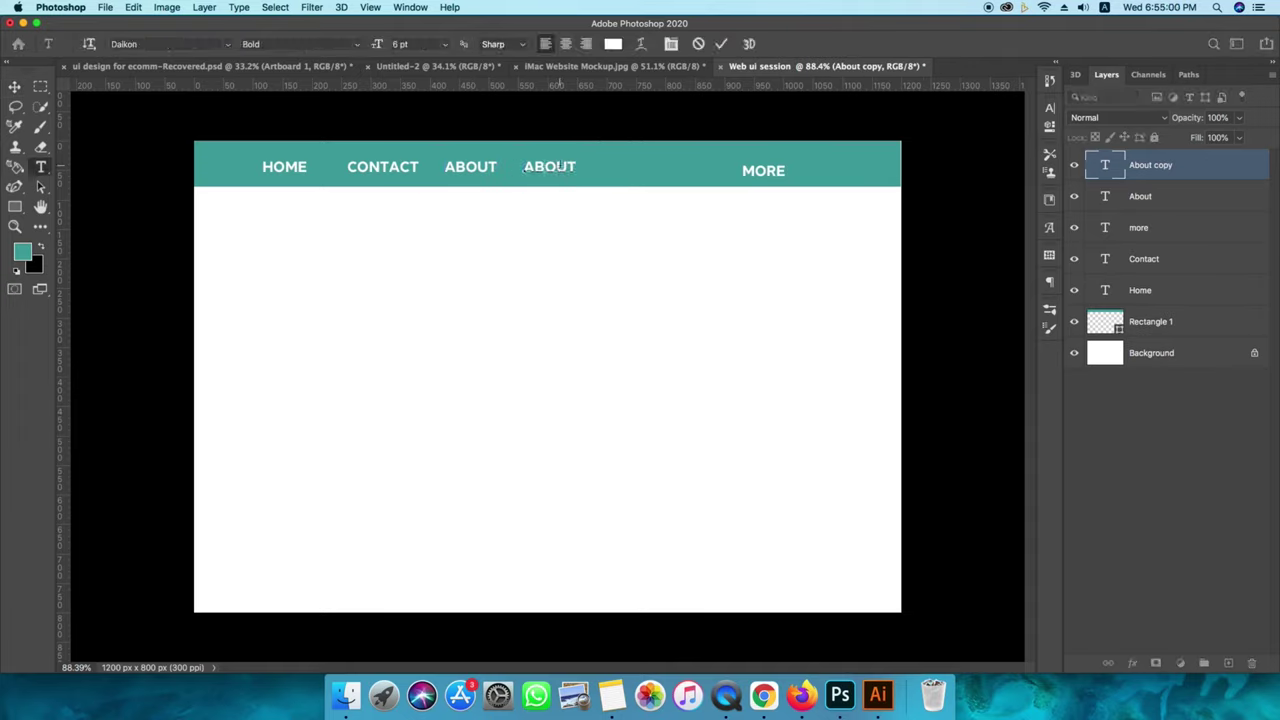
{"action": "key", "text": "BackSpace"}
{"action": "key", "text": "BackSpace"}
{"action": "key", "text": "ctrl+a"}
{"action": "key", "text": "BackSpace"}
{"action": "type", "text": "PRTC"}
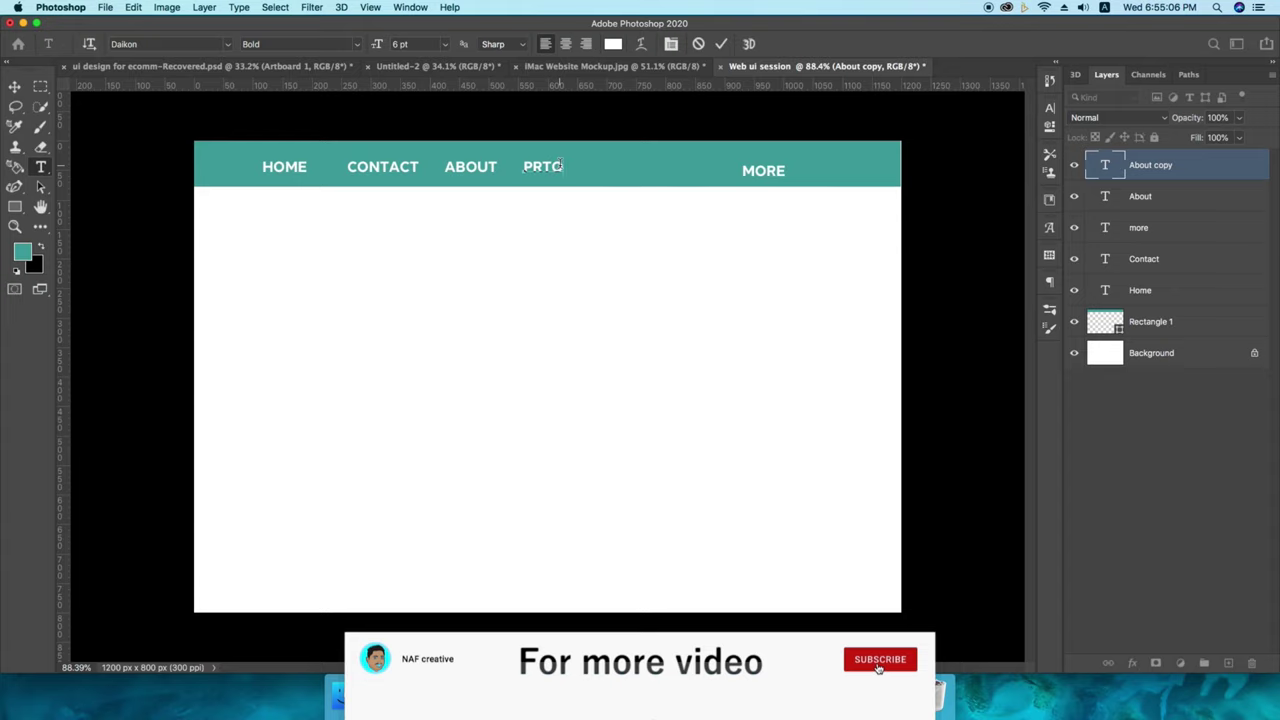
{"action": "type", "text": "D"}
{"action": "key", "text": "BackSpace"}
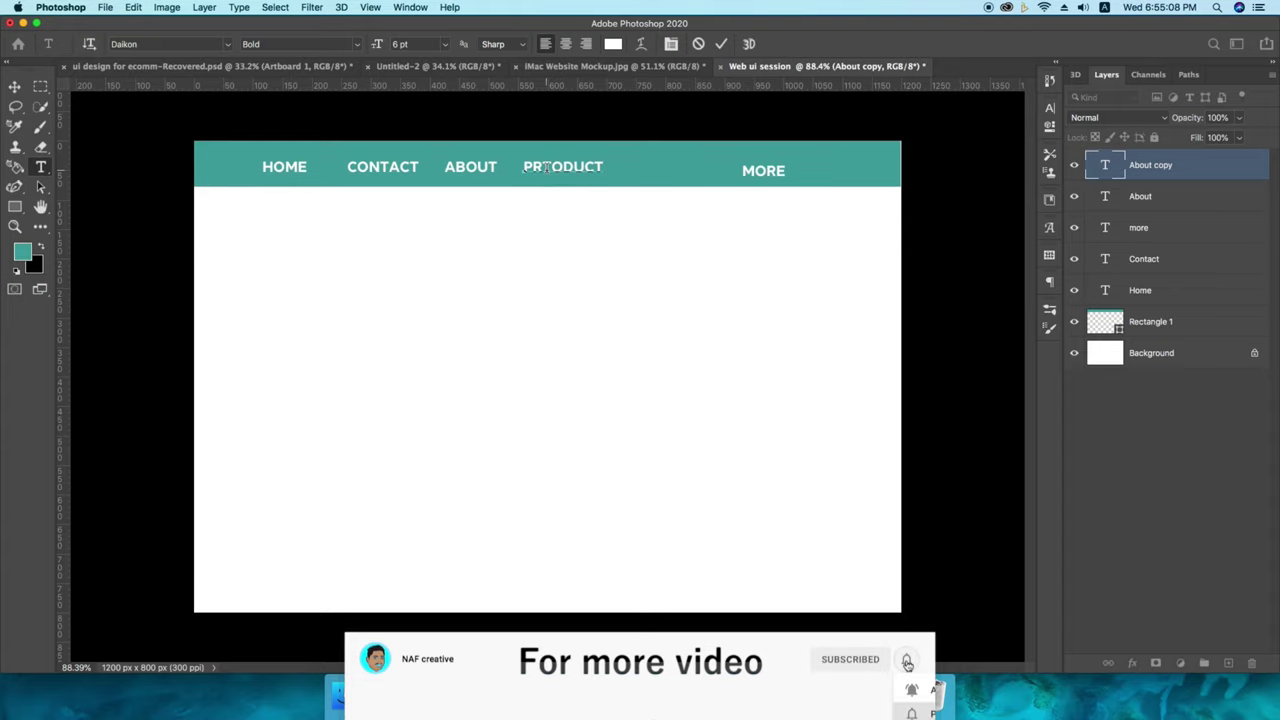
{"action": "key", "text": "Delete"}
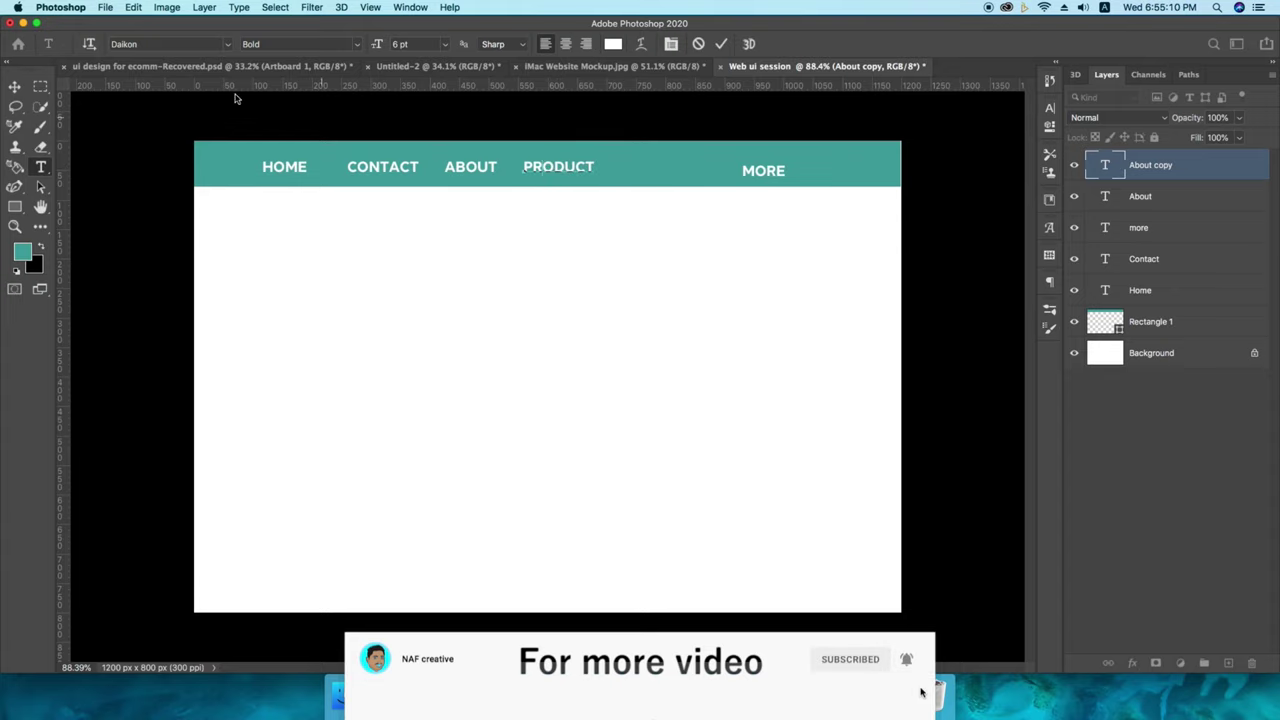
{"action": "left_click", "coordinate": [15, 87]}
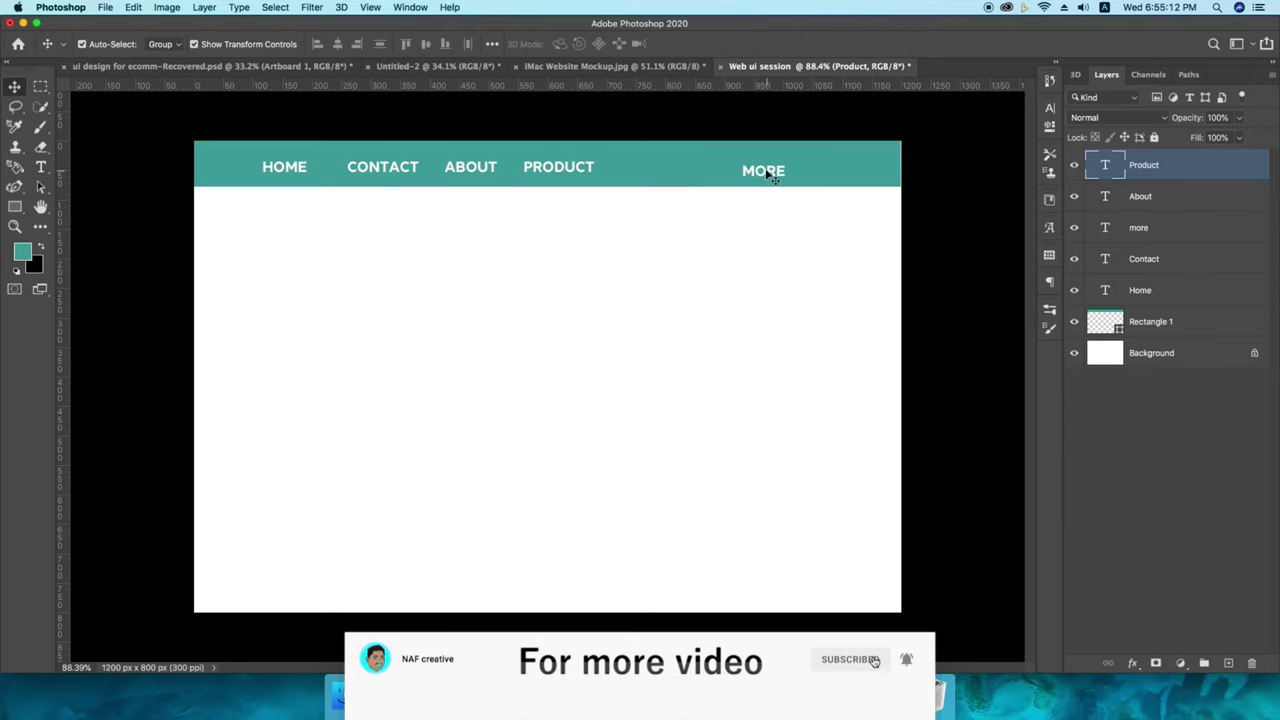
Move MORE beside PRODUCT and stretch the teal bar to the full canvas width.
{"action": "left_click_drag", "start_coordinate": [766, 171], "coordinate": [651, 170]}
{"action": "left_click", "coordinate": [705, 218]}
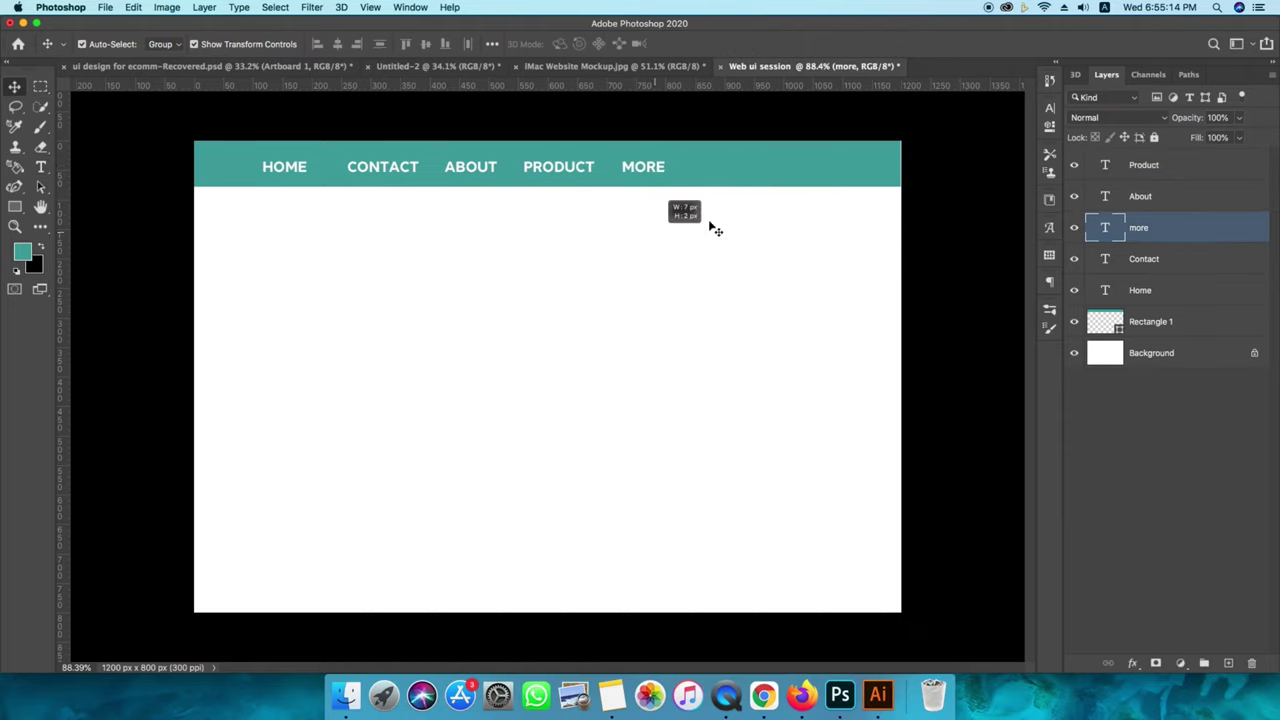
{"action": "left_click", "coordinate": [887, 172]}
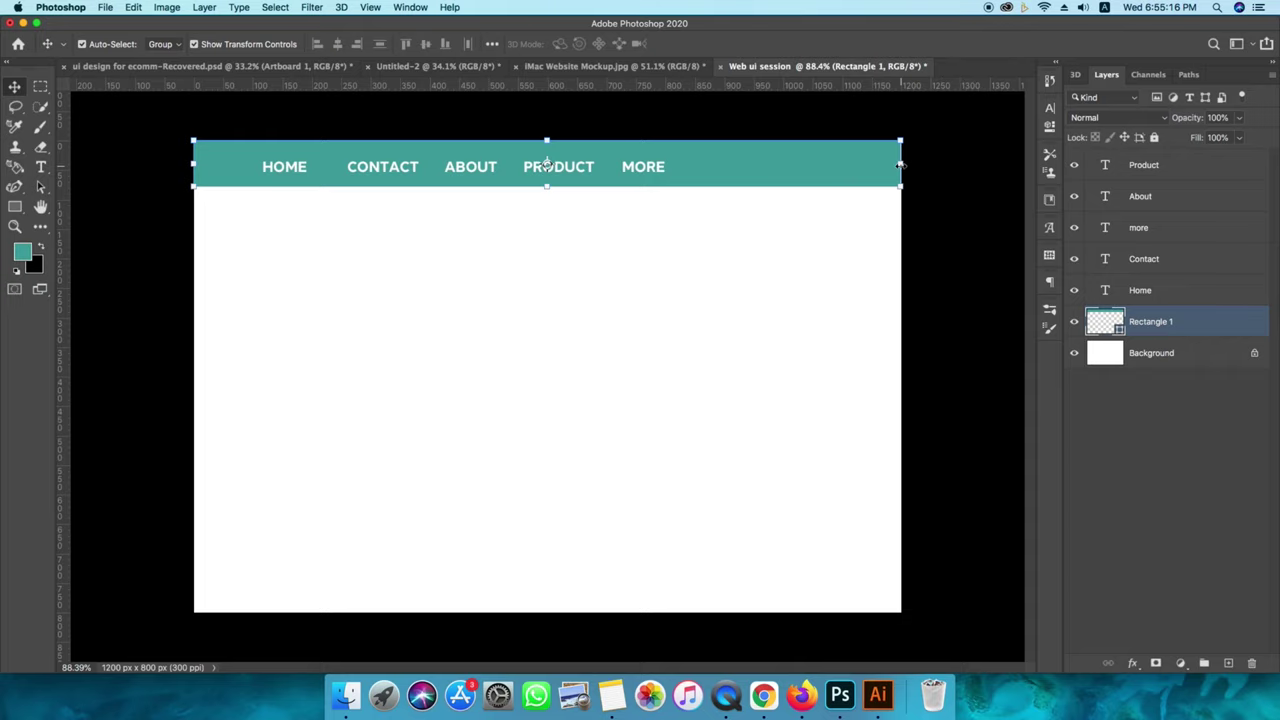
{"action": "left_click_drag", "start_coordinate": [898, 164], "coordinate": [902, 164]}
{"action": "left_click", "coordinate": [770, 45]}
{"action": "left_click", "coordinate": [939, 207]}
Nudge CONTACT, ABOUT, PRODUCT and MORE left to even out the spacing.
{"action": "left_click_drag", "start_coordinate": [400, 171], "coordinate": [453, 168]}
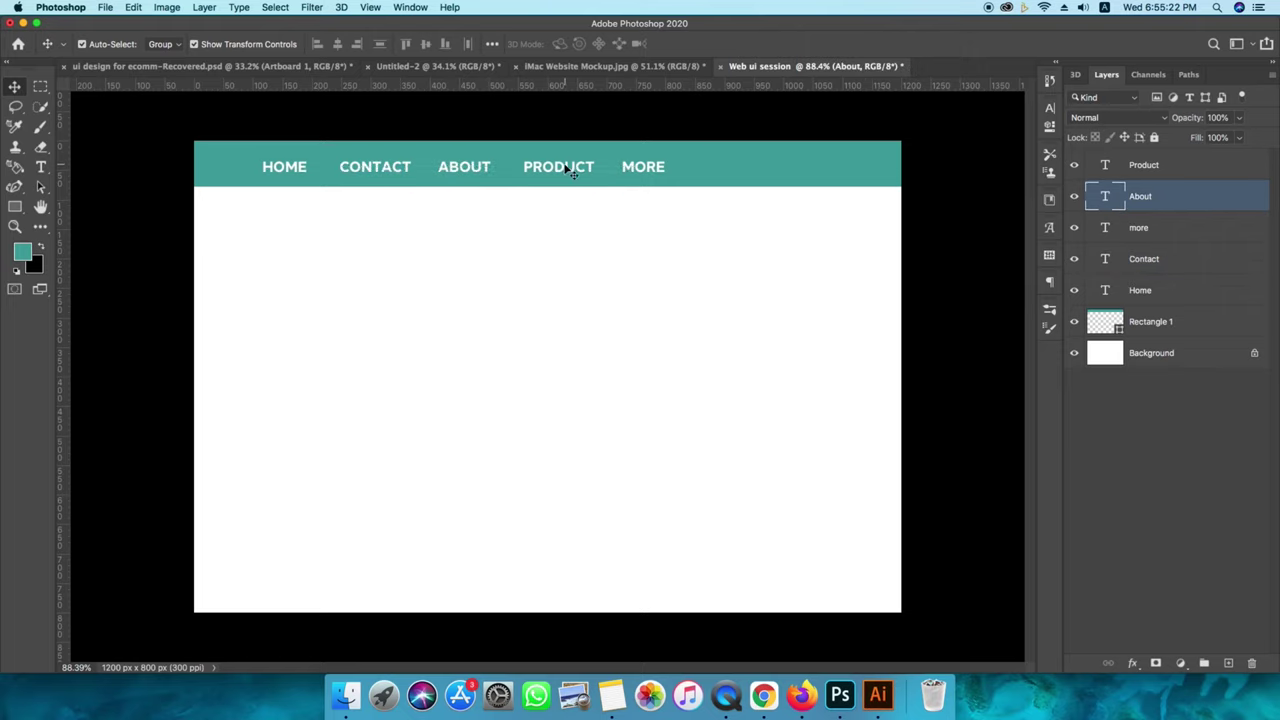
{"action": "left_click_drag", "start_coordinate": [564, 167], "coordinate": [559, 167]}
{"action": "left_click_drag", "start_coordinate": [642, 169], "coordinate": [637, 170]}
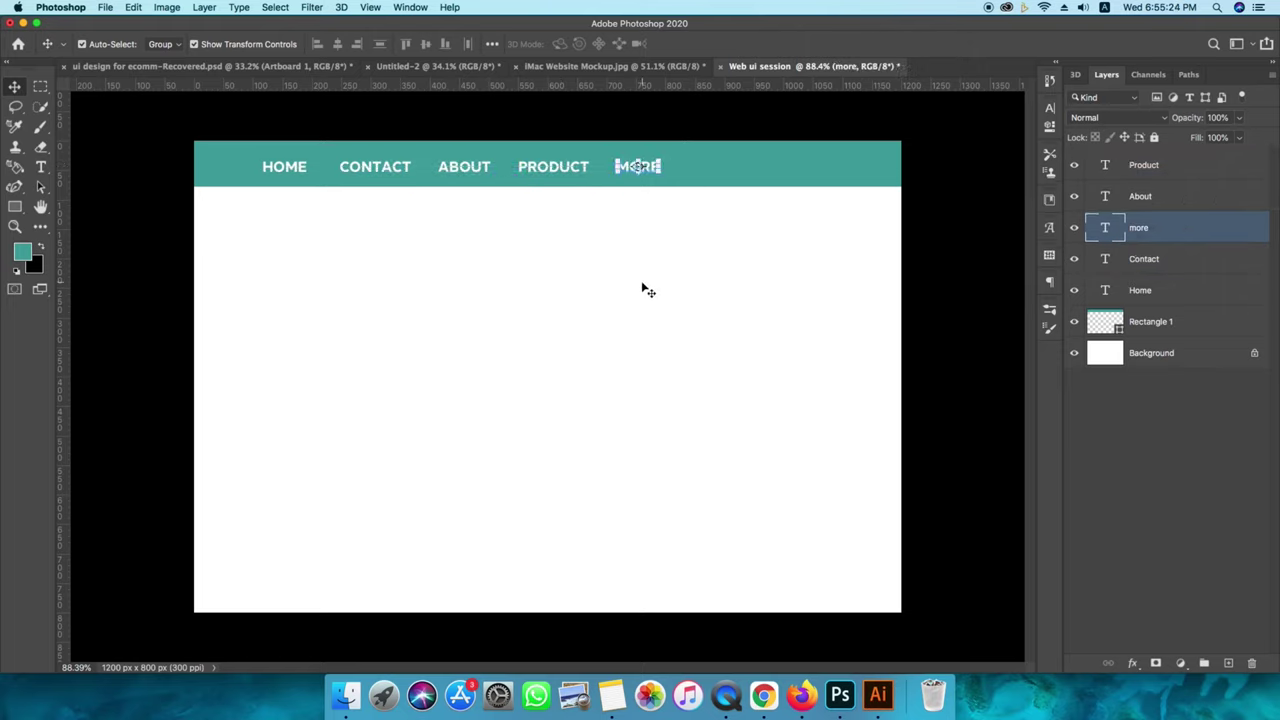
{"action": "left_click", "coordinate": [606, 341]}
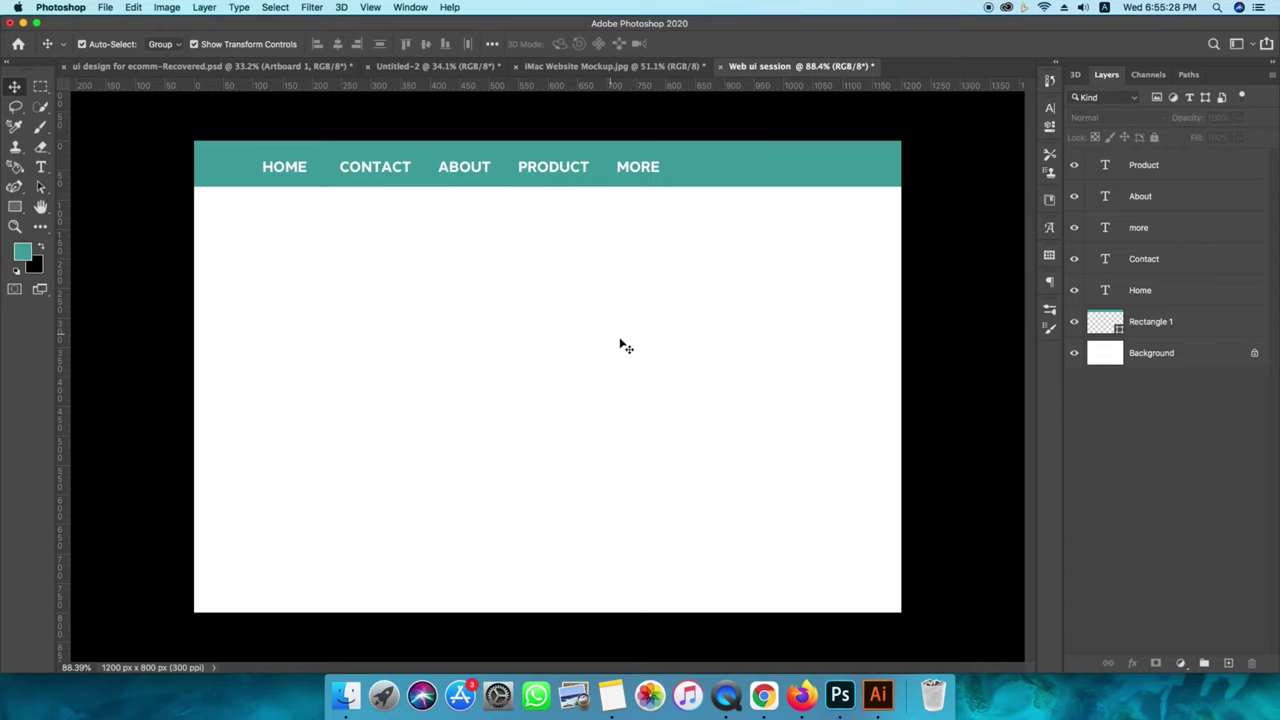
Google-image search 'shoe iamge png' and copy the green Nike shoe picture.
{"action": "left_click", "coordinate": [762, 683]}
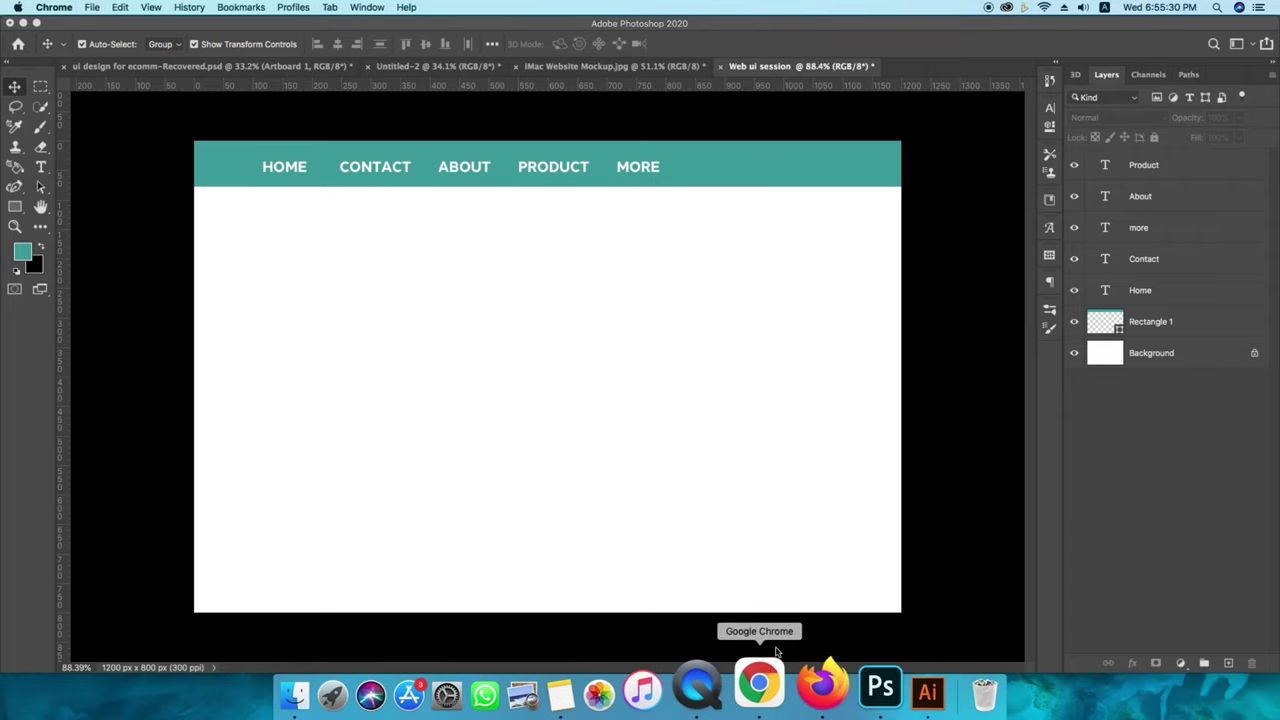
{"action": "left_click", "coordinate": [518, 304]}
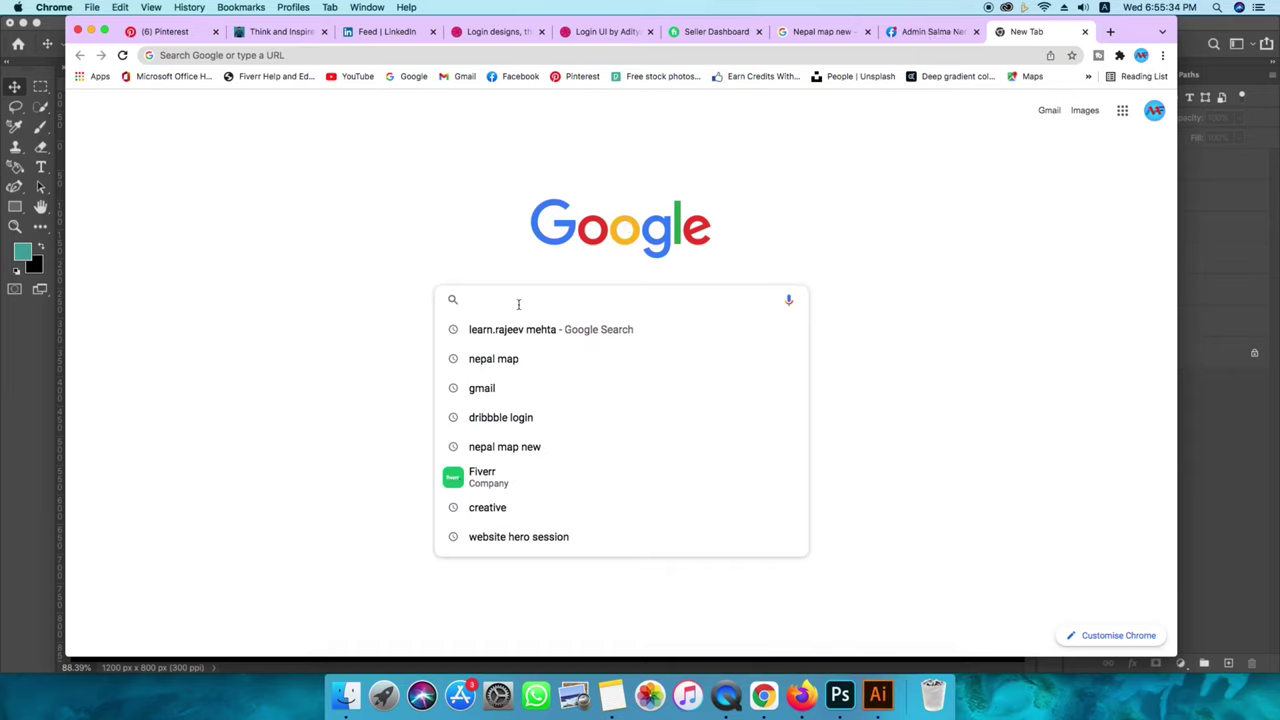
{"action": "type", "text": "shoe "}
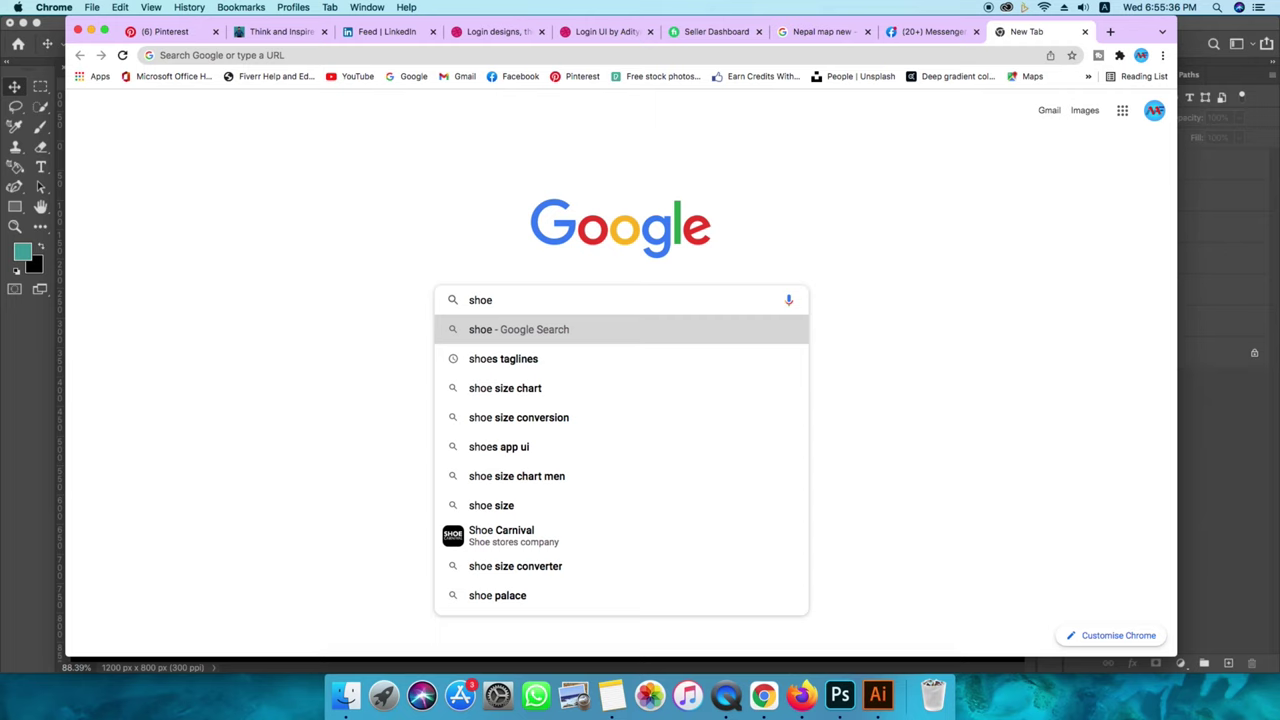
{"action": "type", "text": "iamge p"}
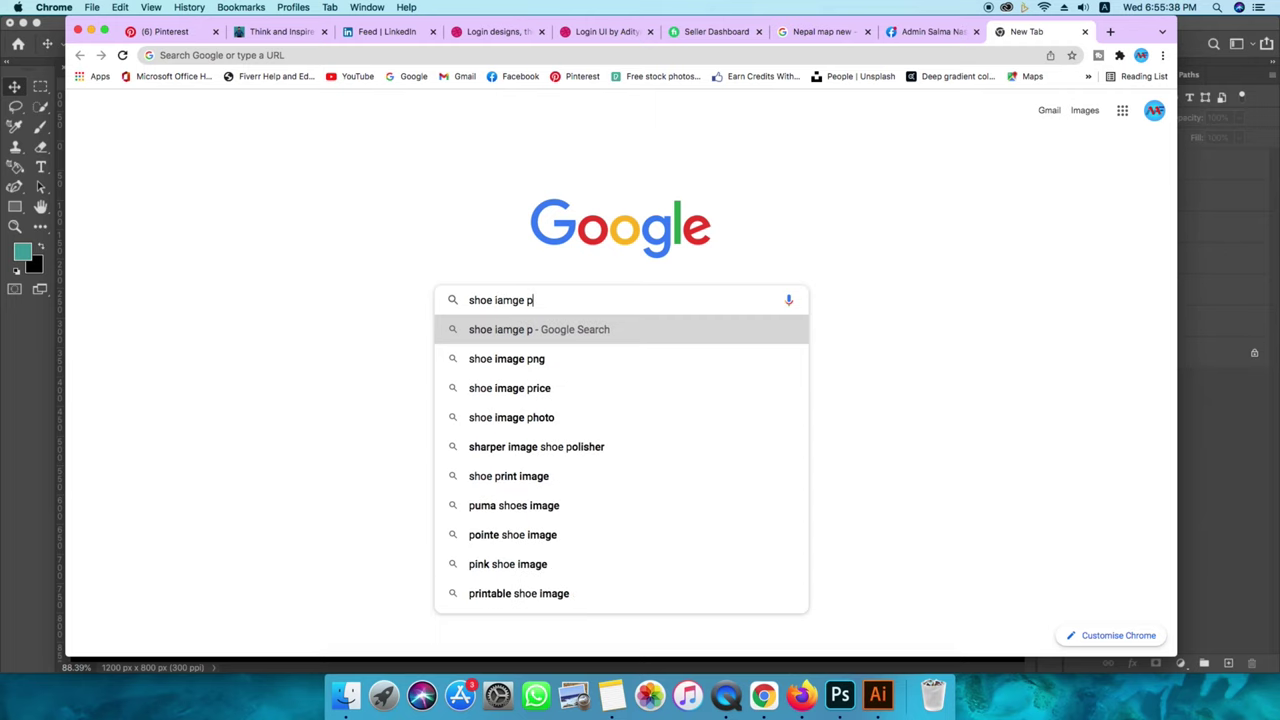
{"action": "type", "text": "ng"}
{"action": "key", "text": "Return"}
{"action": "left_click", "coordinate": [420, 349]}
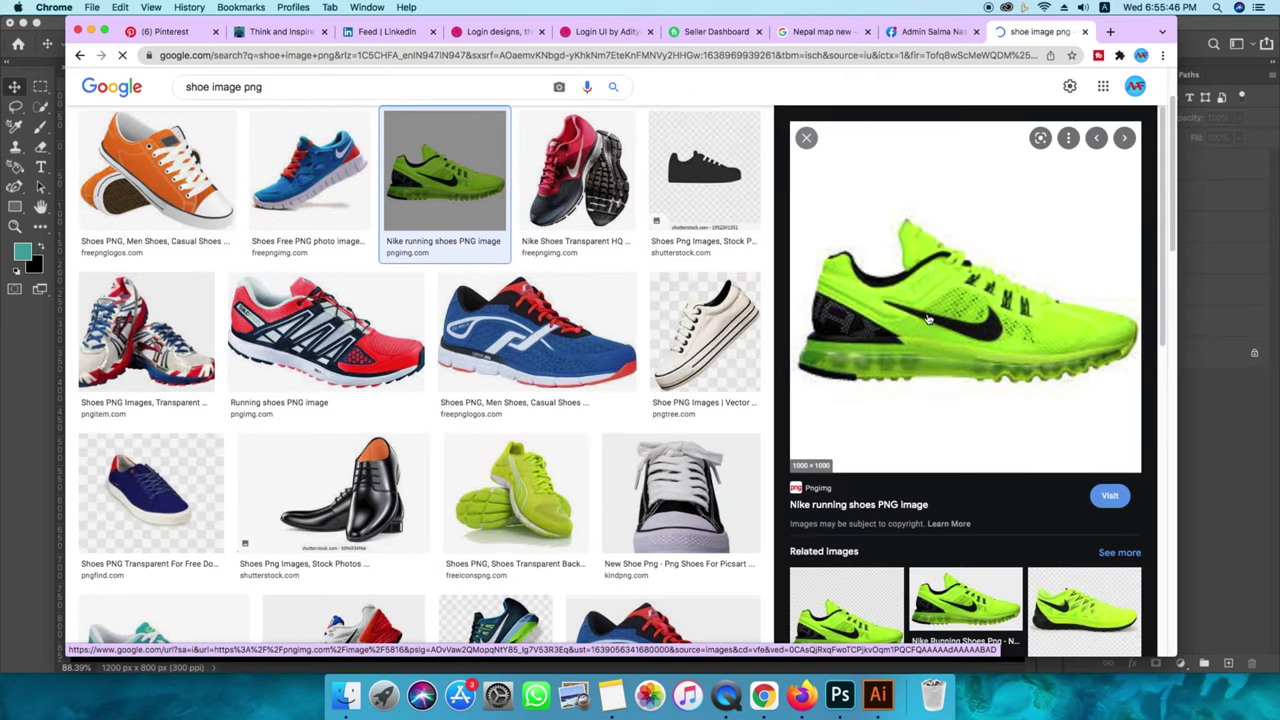
{"action": "right_click", "coordinate": [929, 300]}
{"action": "left_click", "coordinate": [970, 433]}
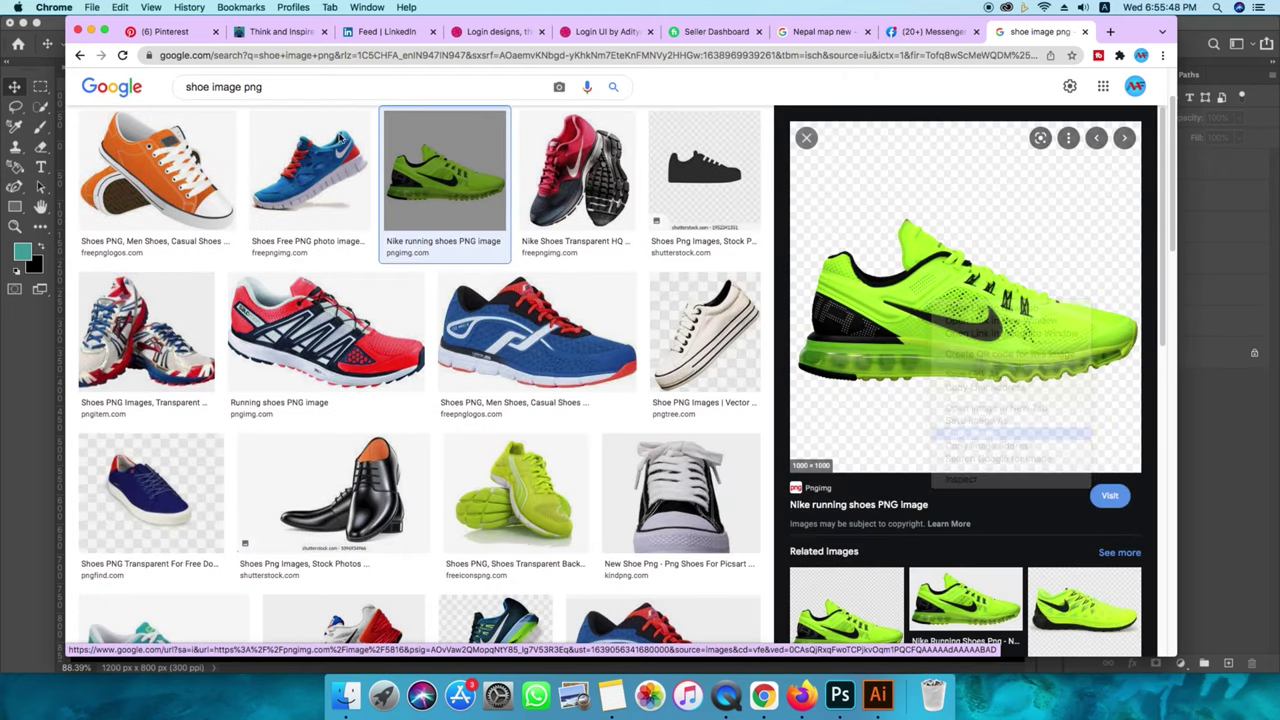
{"action": "left_click", "coordinate": [22, 416]}
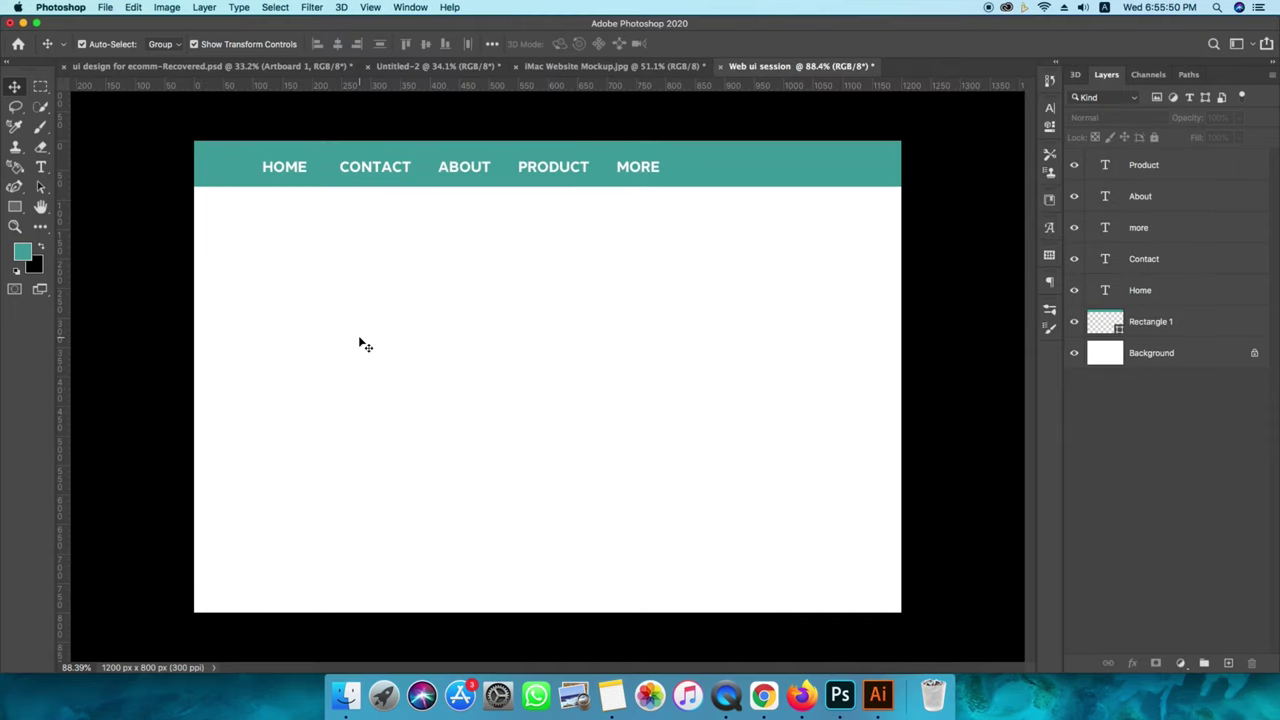
Paste the shoe image and name its layer 'shoe'.
{"action": "key", "text": "super+v"}
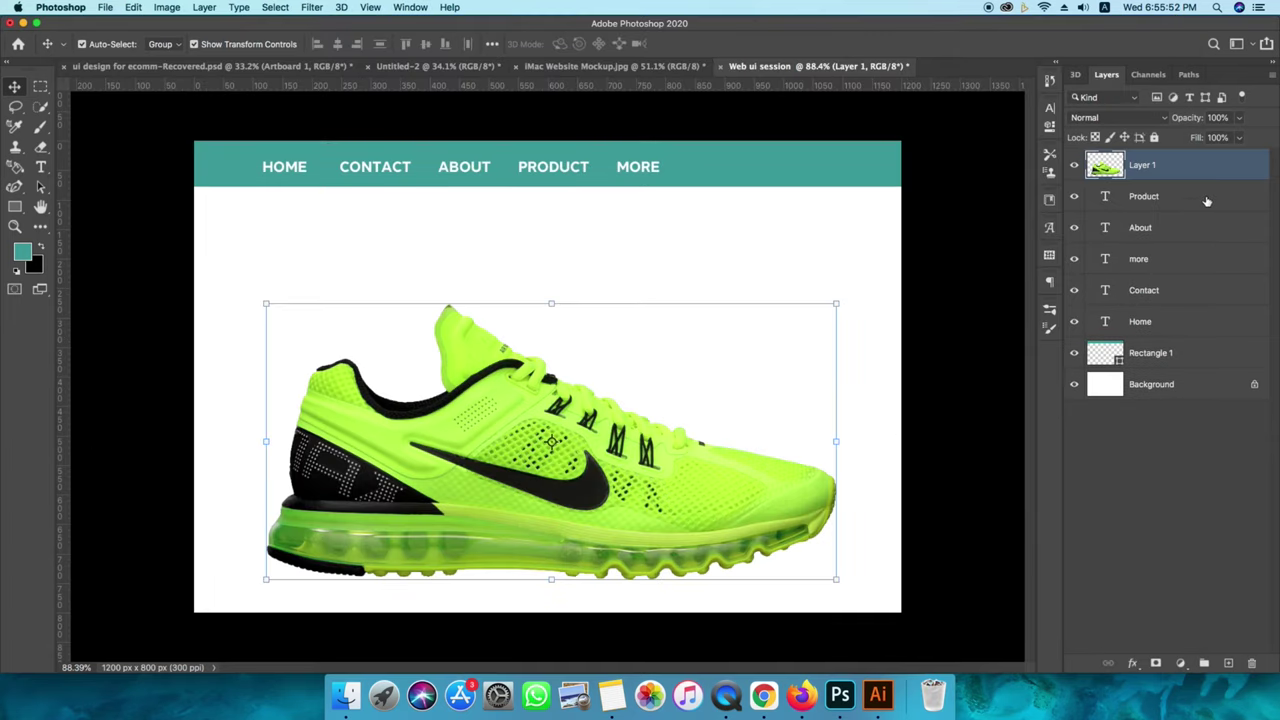
{"action": "double_click", "coordinate": [1153, 167]}
{"action": "type", "text": "shoe"}
{"action": "key", "text": "Return"}
Flip the shoe horizontally so it faces left.
{"action": "right_click", "coordinate": [525, 496]}
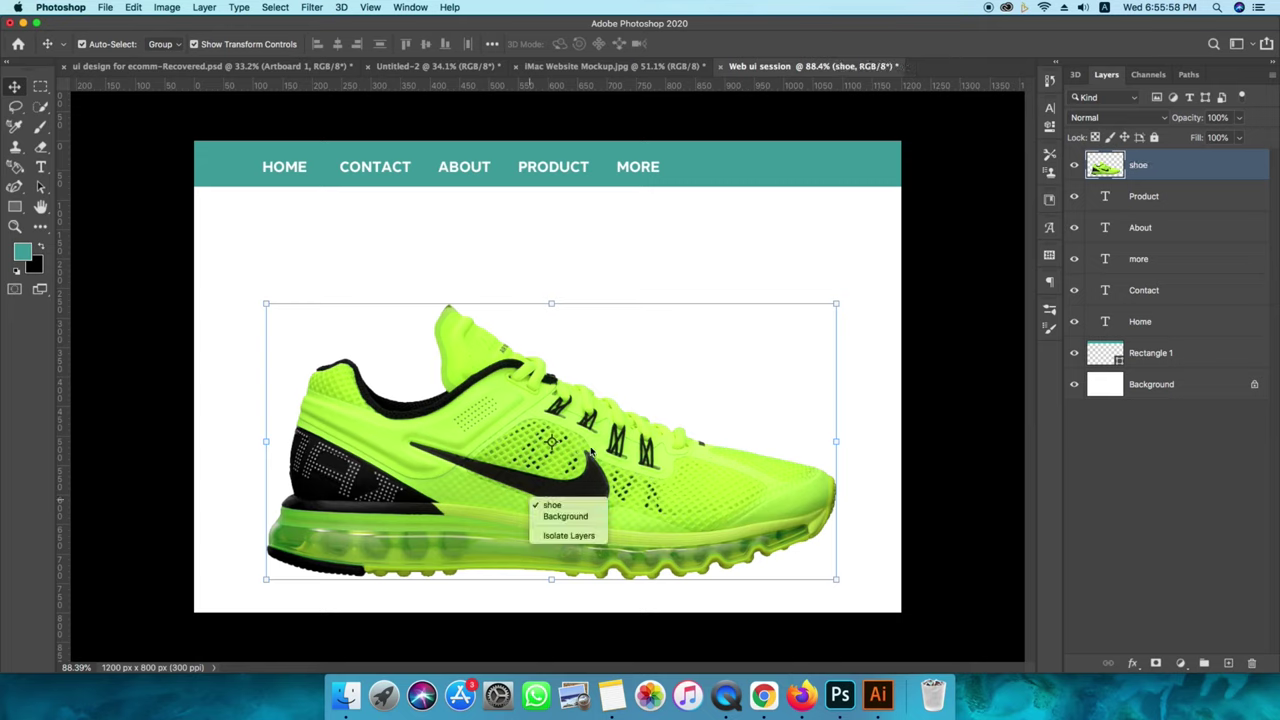
{"action": "right_click", "coordinate": [585, 438]}
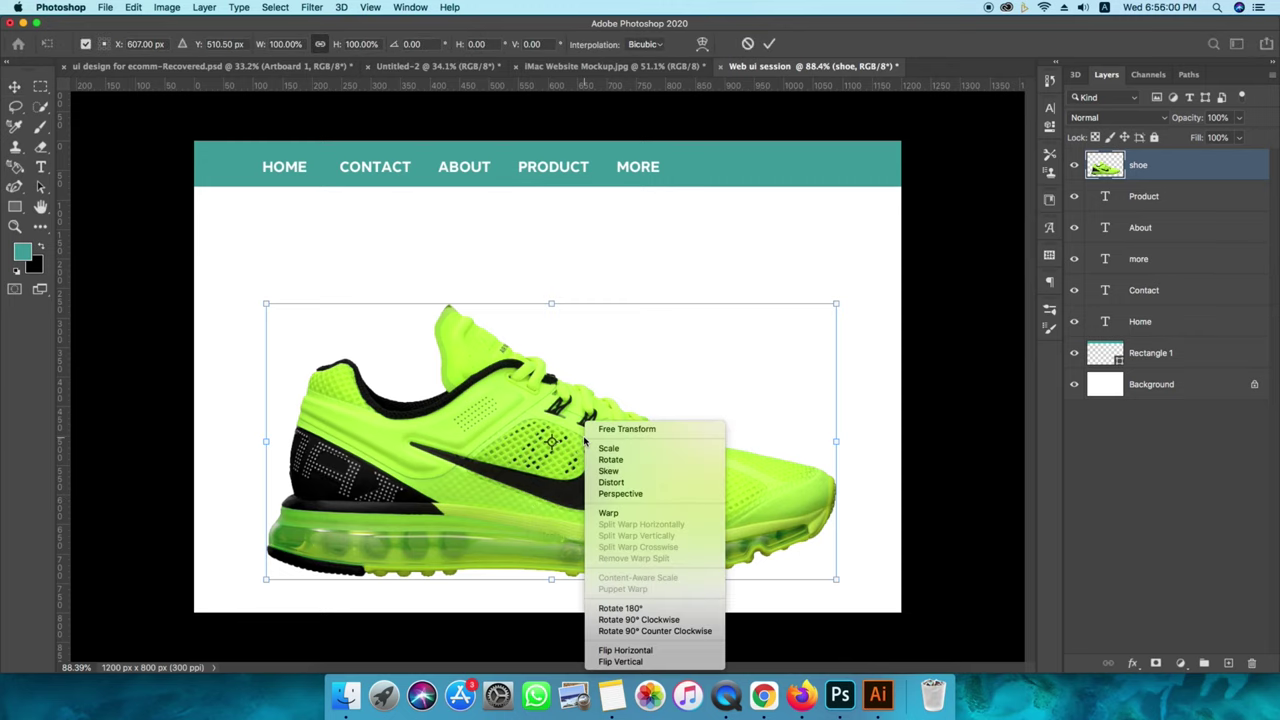
{"action": "left_click", "coordinate": [627, 651]}
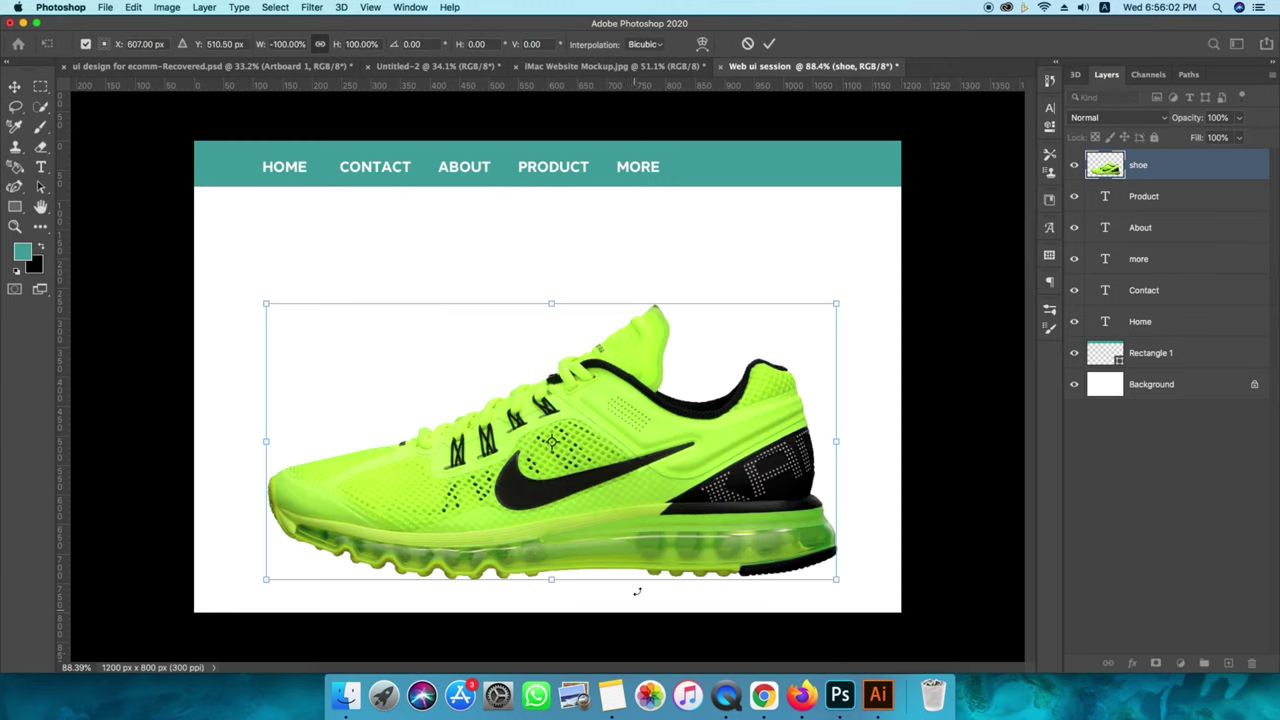
{"action": "left_click_drag", "start_coordinate": [836, 303], "coordinate": [457, 471]}
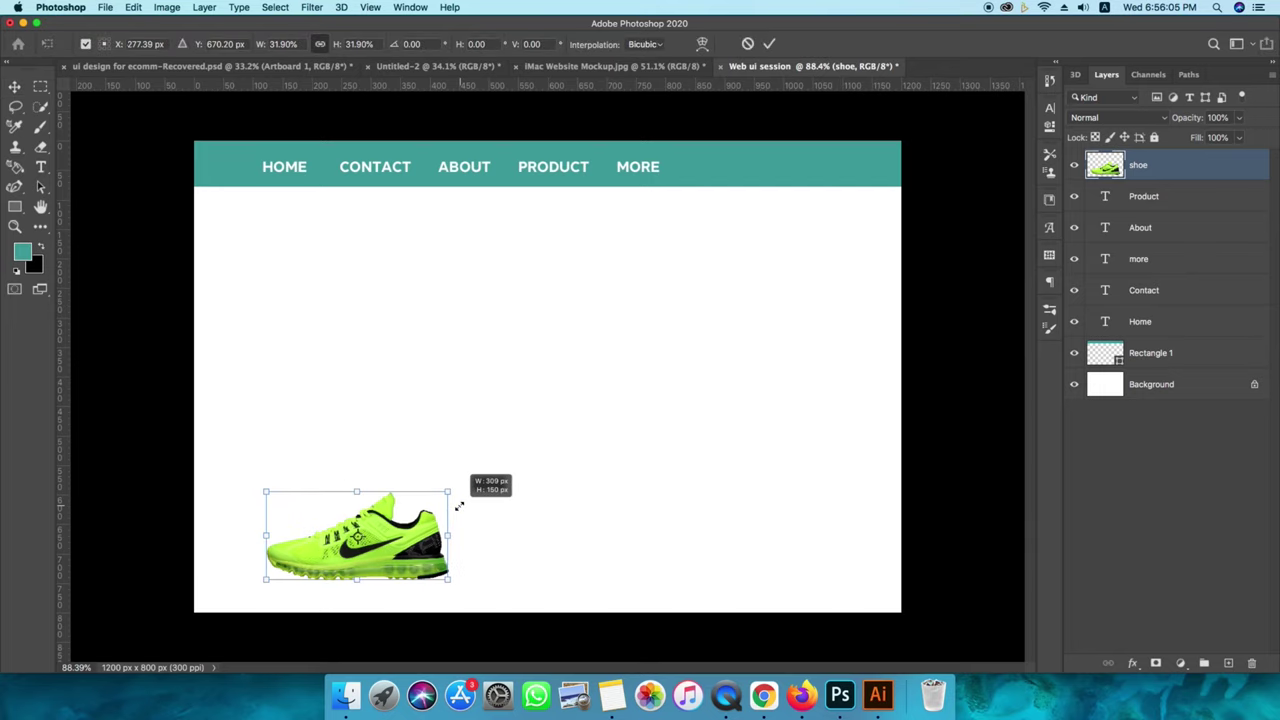
{"action": "mouse_move", "coordinate": [423, 515]}
{"action": "left_mouse_down"}
{"action": "mouse_move", "coordinate": [763, 332]}
{"action": "mouse_move", "coordinate": [763, 376]}
{"action": "left_mouse_up"}
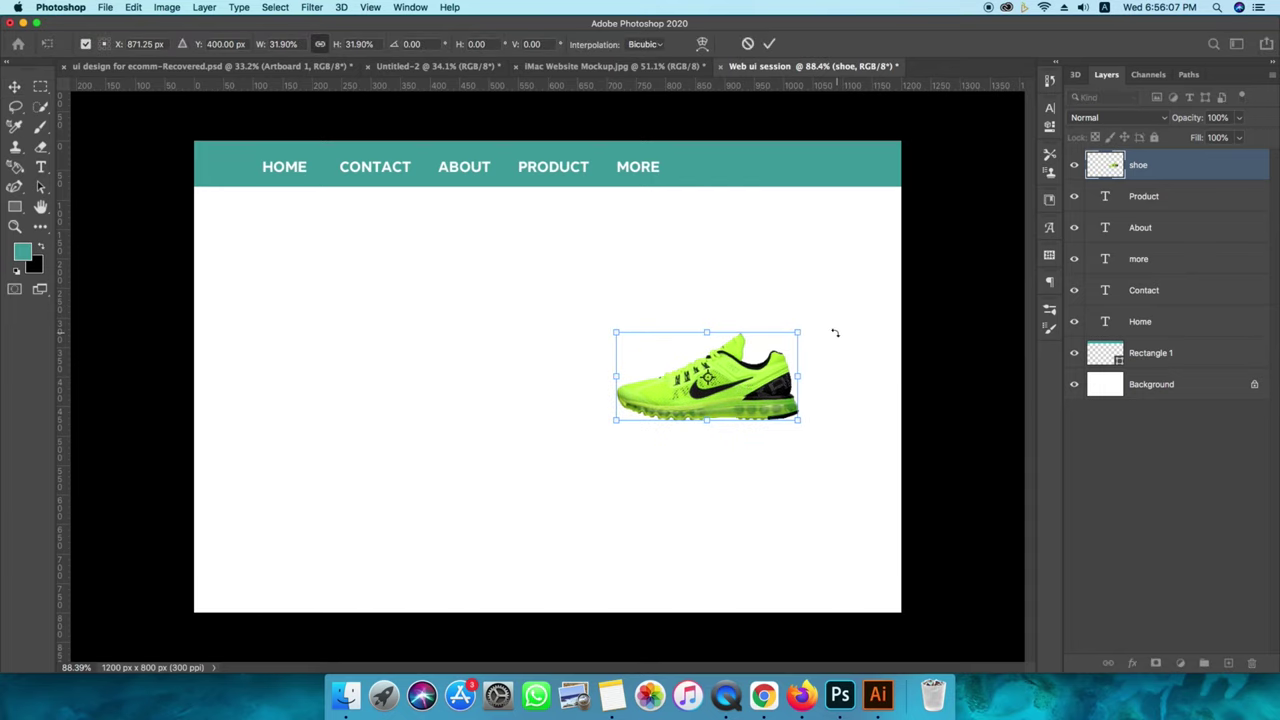
{"action": "mouse_move", "coordinate": [834, 334]}
{"action": "left_mouse_down"}
{"action": "mouse_move", "coordinate": [776, 242]}
{"action": "mouse_move", "coordinate": [837, 249]}
{"action": "left_mouse_up"}
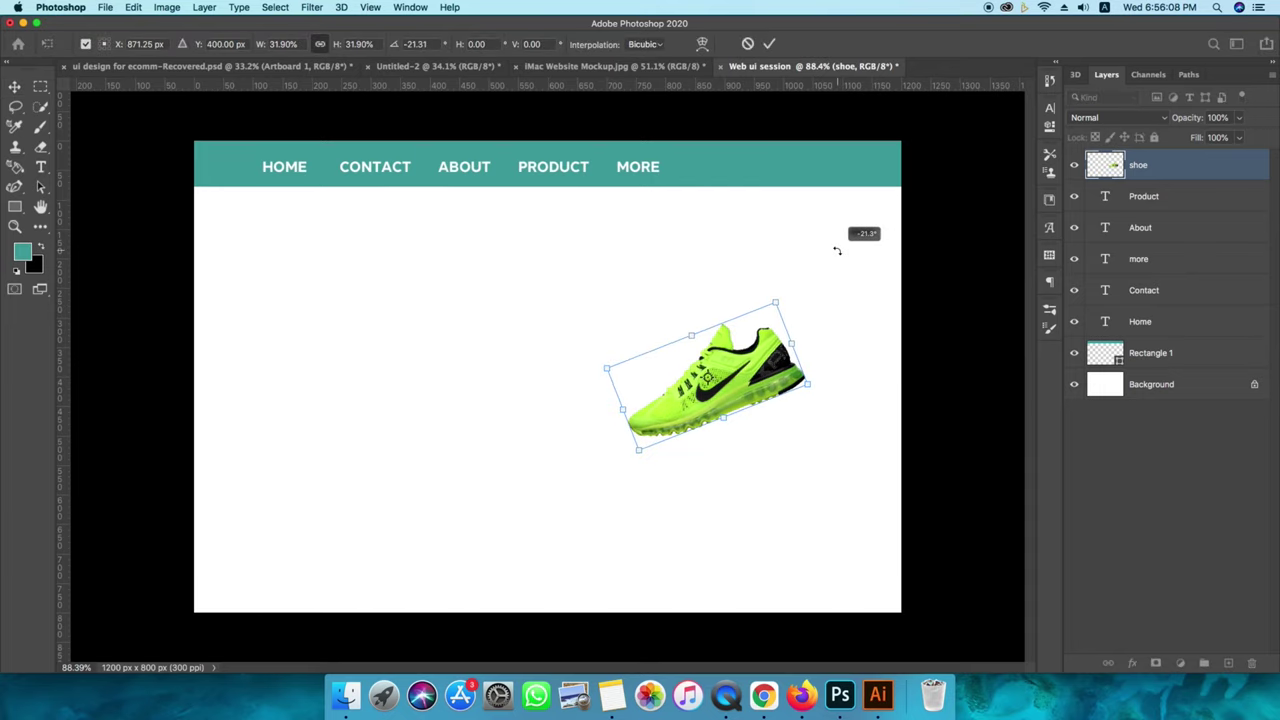
{"action": "left_click", "coordinate": [748, 43]}
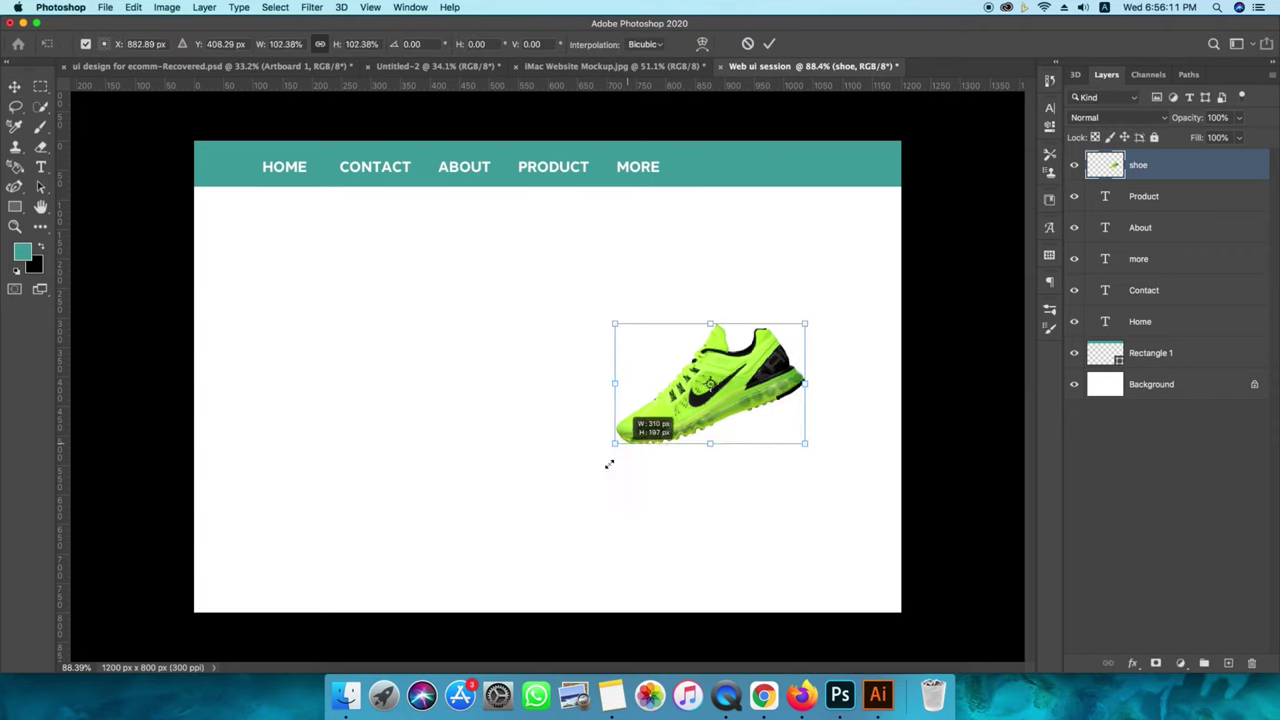
Enlarge the shoe and place it on the right side of the page body.
{"action": "left_click_drag", "start_coordinate": [623, 447], "coordinate": [490, 530]}
{"action": "left_click_drag", "start_coordinate": [730, 438], "coordinate": [770, 410]}
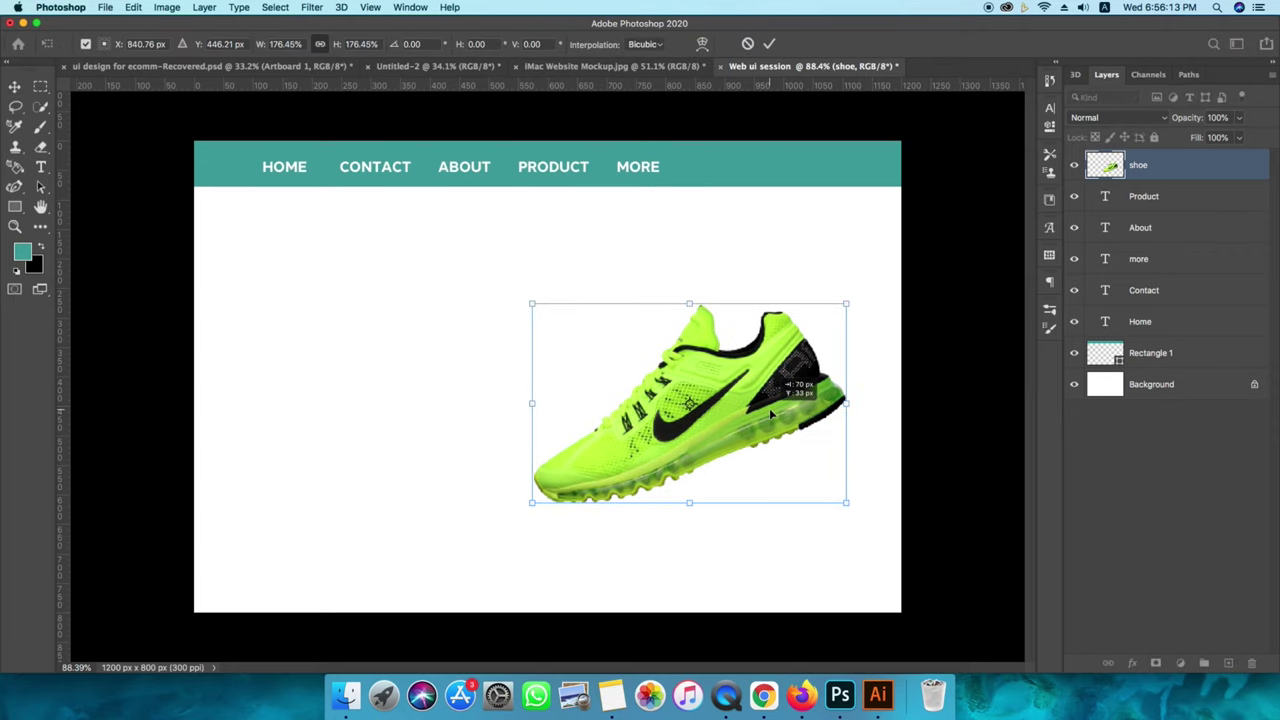
{"action": "left_click", "coordinate": [769, 43]}
{"action": "left_click", "coordinate": [822, 262]}
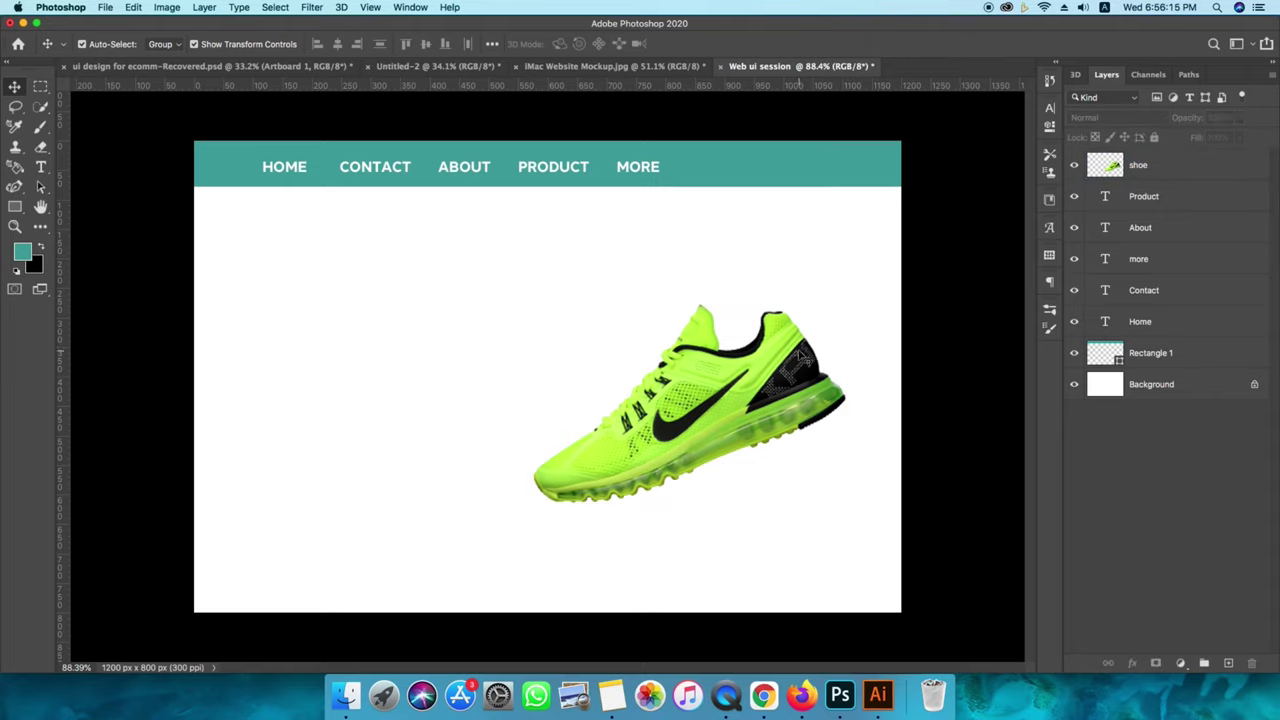
{"action": "left_click", "coordinate": [800, 355]}
{"action": "left_click", "coordinate": [665, 210]}
Shift the five menu labels left and group them as 'header'.
{"action": "left_click", "coordinate": [1150, 198]}
{"action": "left_click", "coordinate": [1141, 323], "text": "shift"}
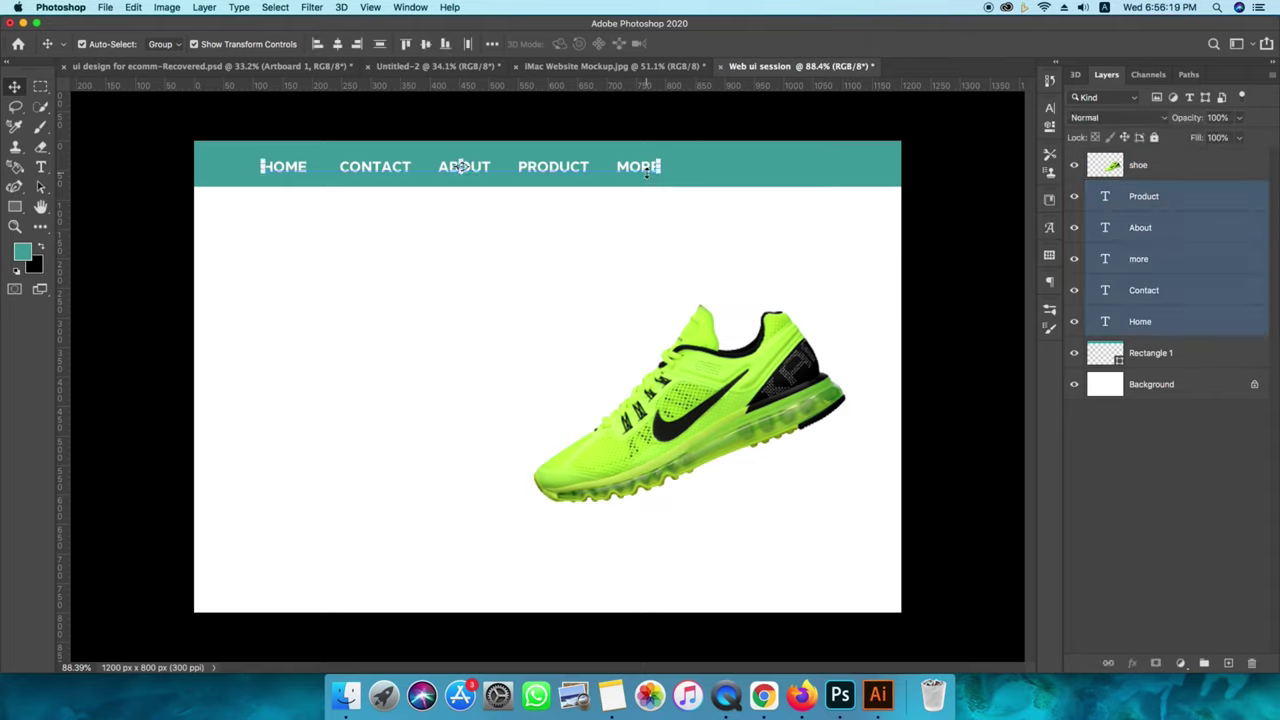
{"action": "left_click_drag", "start_coordinate": [632, 172], "coordinate": [617, 170]}
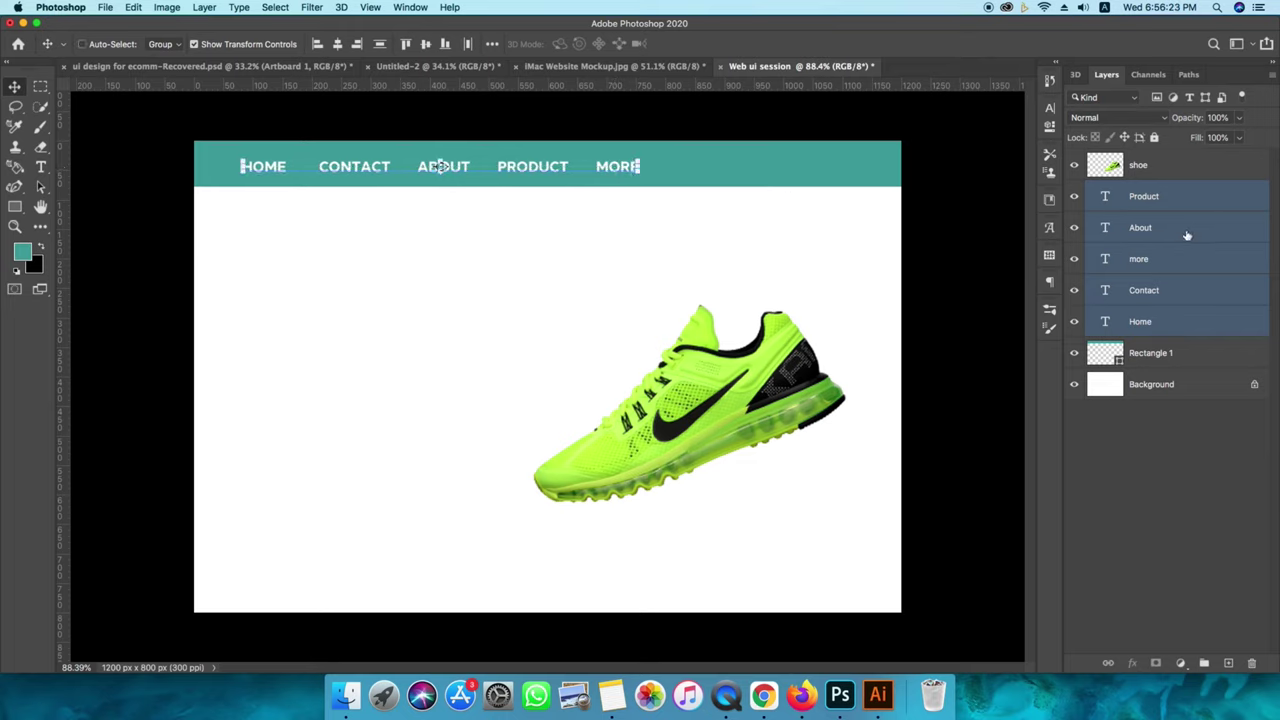
{"action": "key", "text": "ctrl+g"}
{"action": "double_click", "coordinate": [1124, 190]}
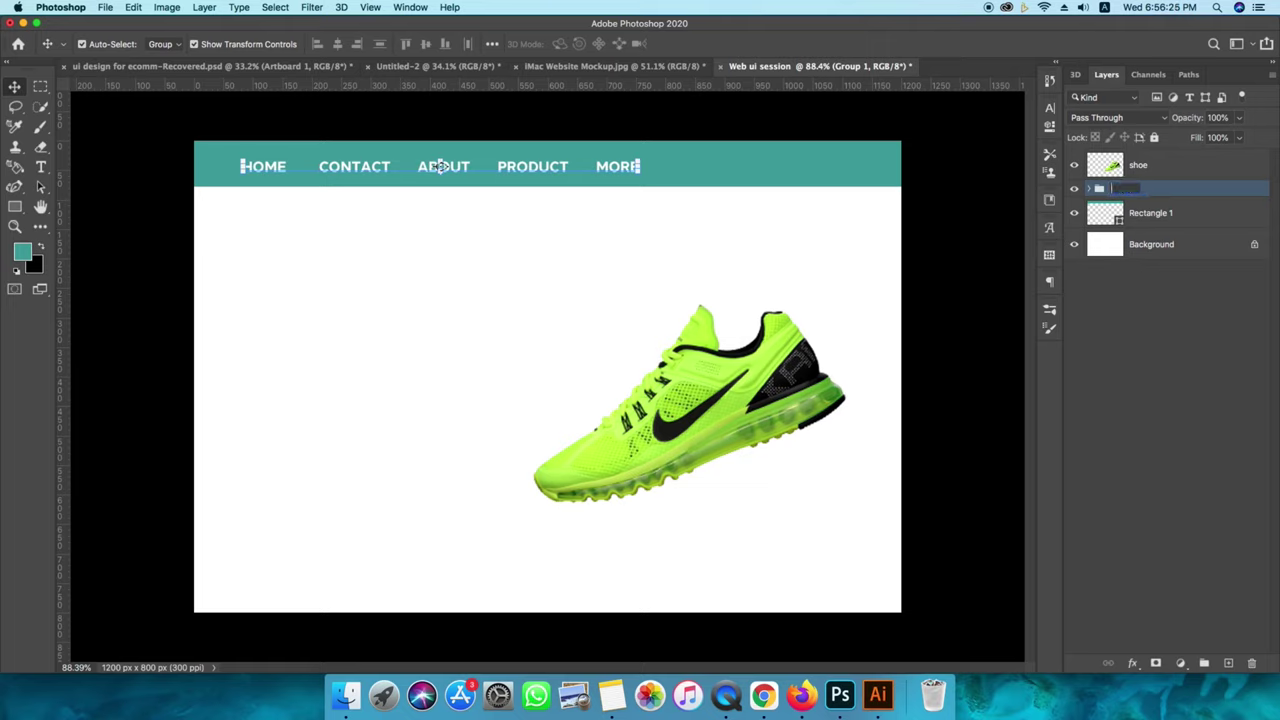
{"action": "key", "text": "Return"}
Convert the shoe layer into a smart object.
{"action": "left_click", "coordinate": [1177, 168]}
{"action": "right_click", "coordinate": [1177, 168]}
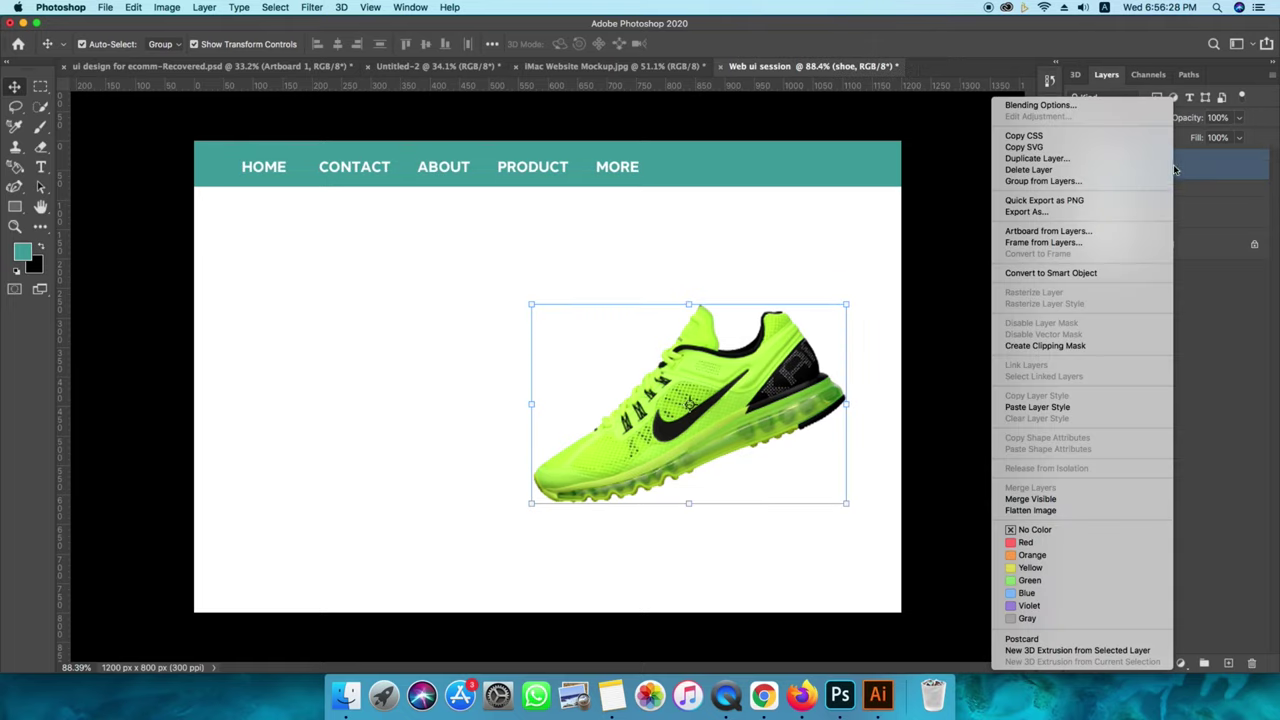
{"action": "left_click", "coordinate": [1100, 272]}
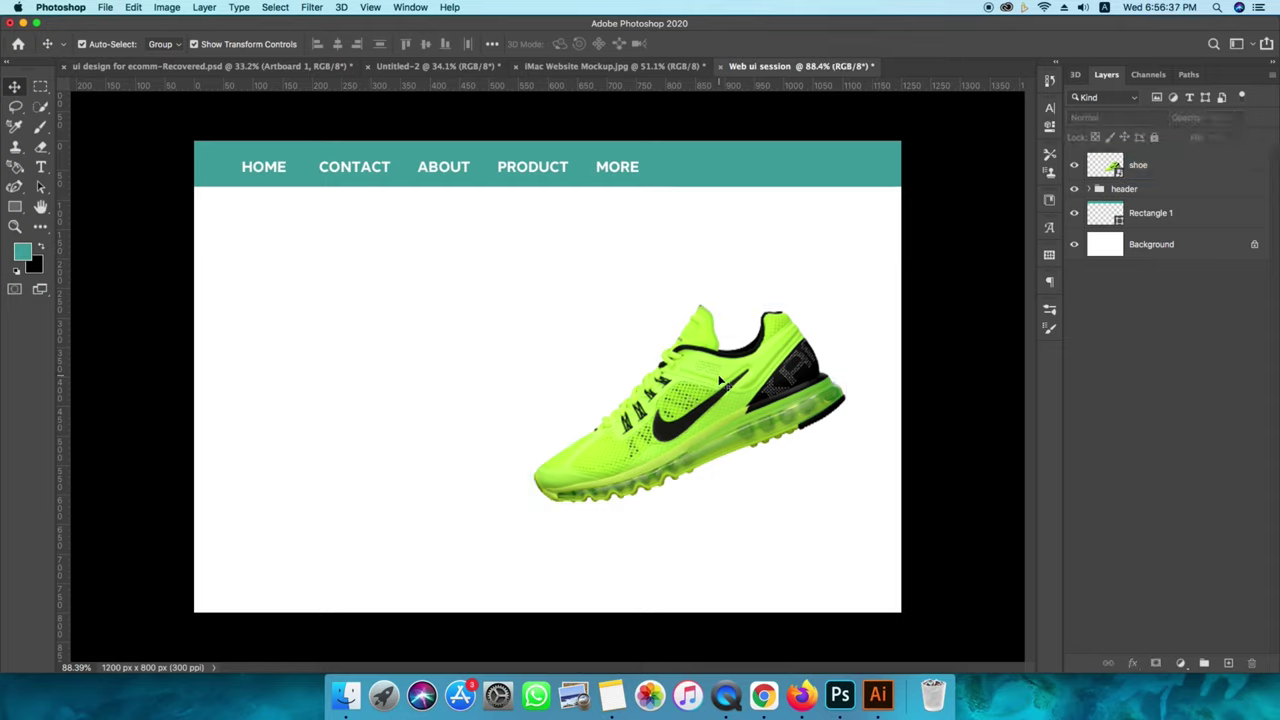
Draw a large circle on the right side of the canvas with the Ellipse Tool.
{"action": "left_click", "coordinate": [14, 206]}
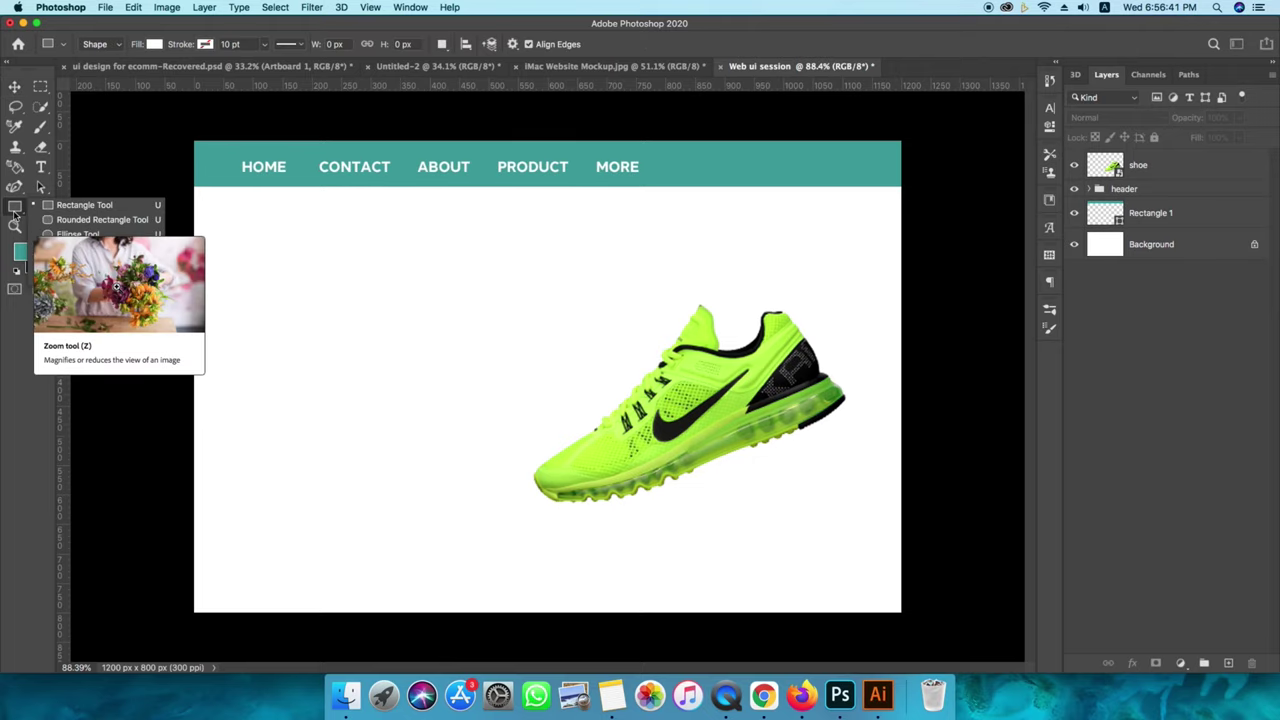
{"action": "left_click", "coordinate": [60, 237]}
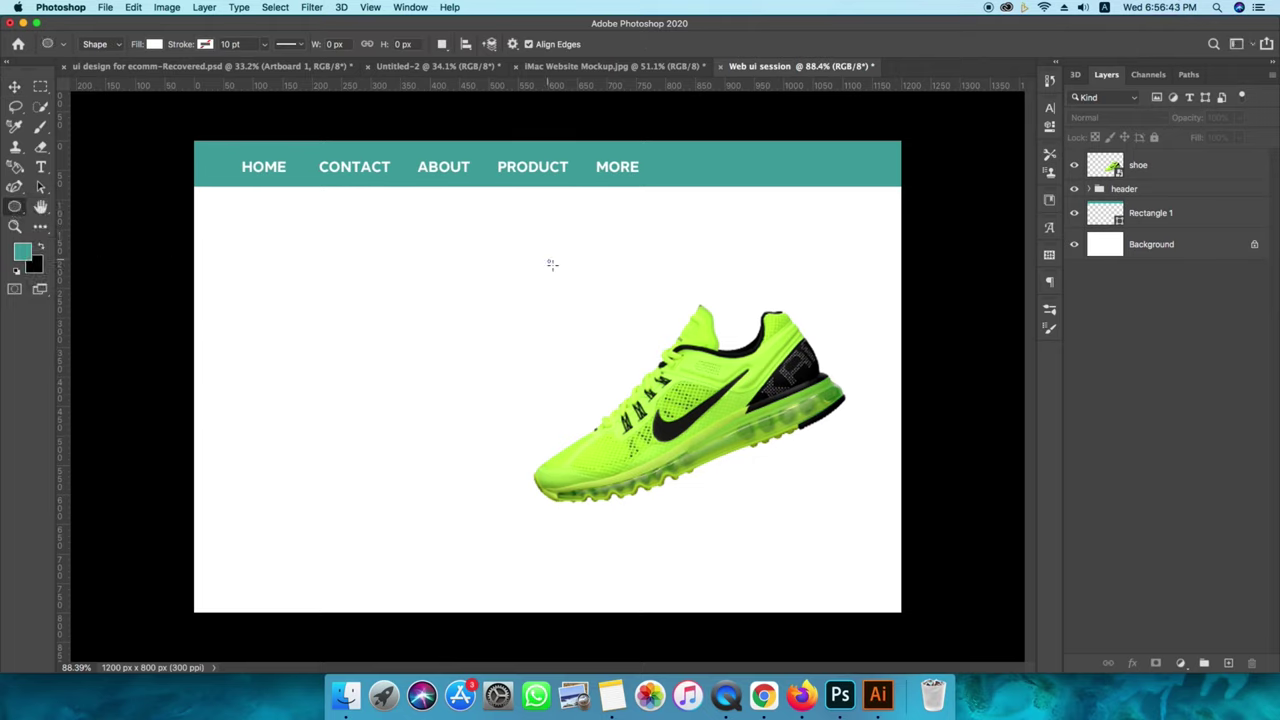
{"action": "left_click_drag", "start_coordinate": [552, 264], "coordinate": [876, 600]}
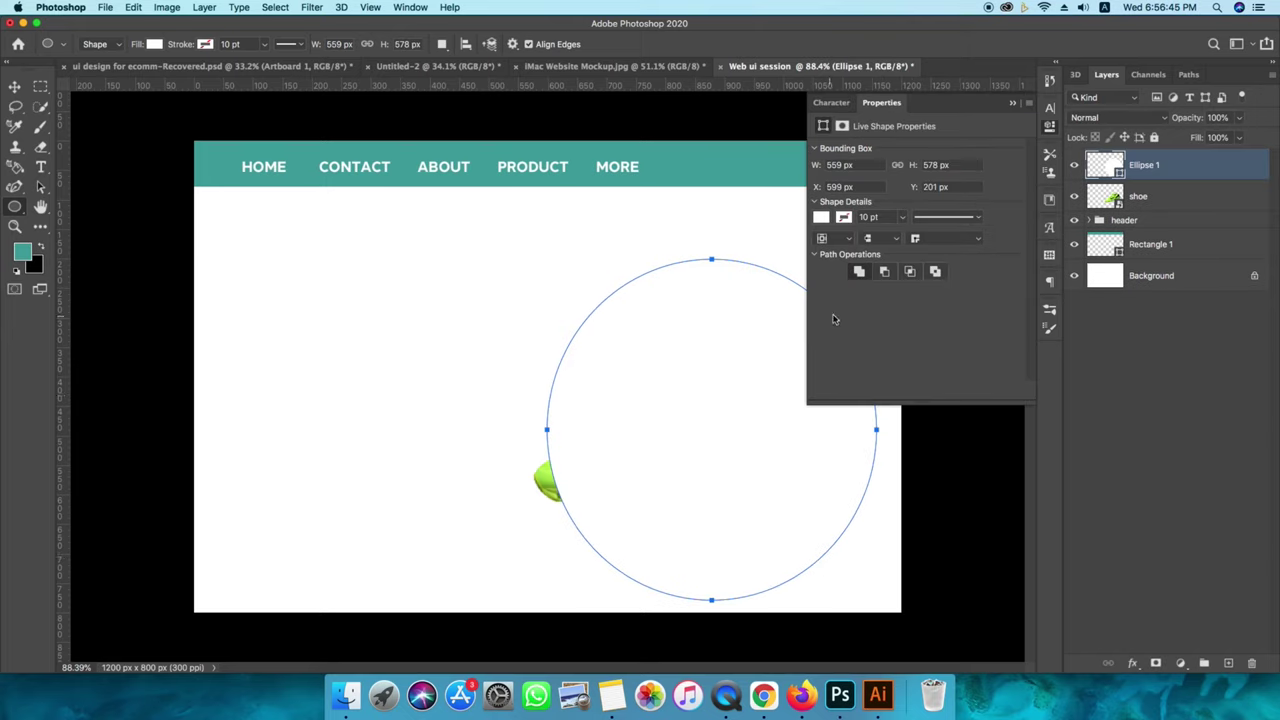
Fill the circle with sage green #9daf79 and move Ellipse 1 below the shoe layer.
{"action": "left_click", "coordinate": [822, 218]}
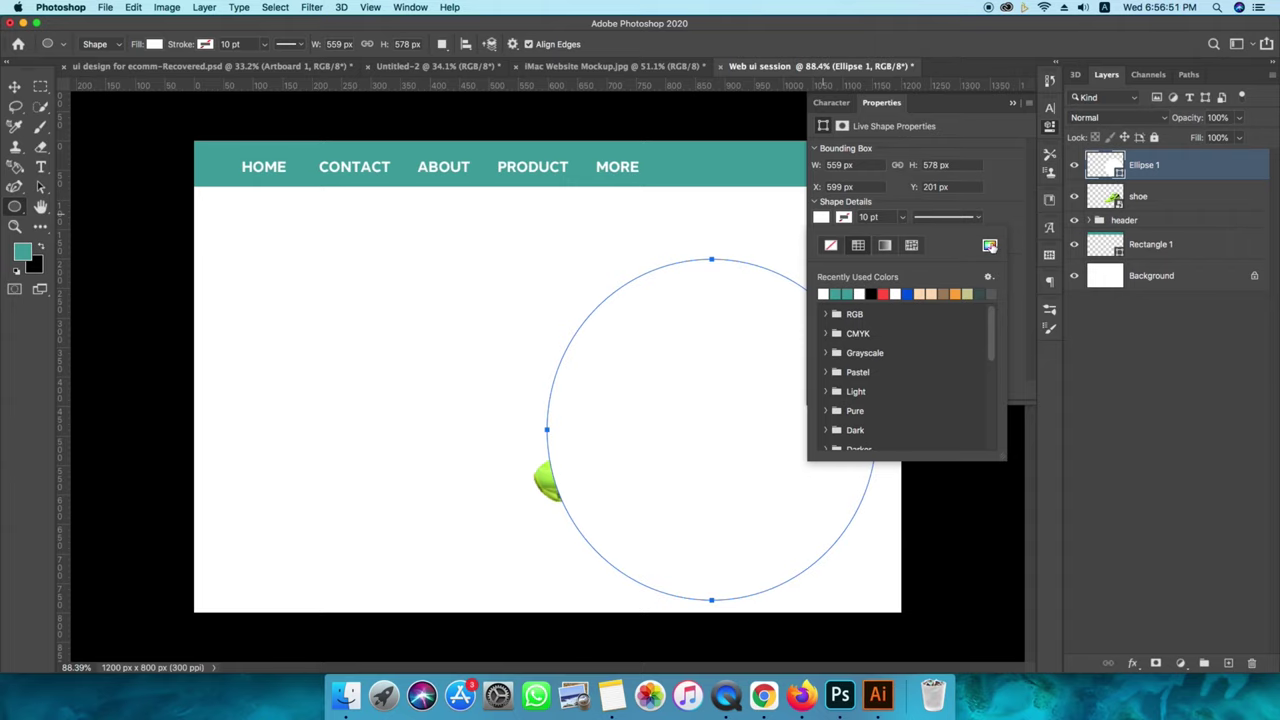
{"action": "left_click", "coordinate": [989, 245]}
{"action": "left_click", "coordinate": [554, 472]}
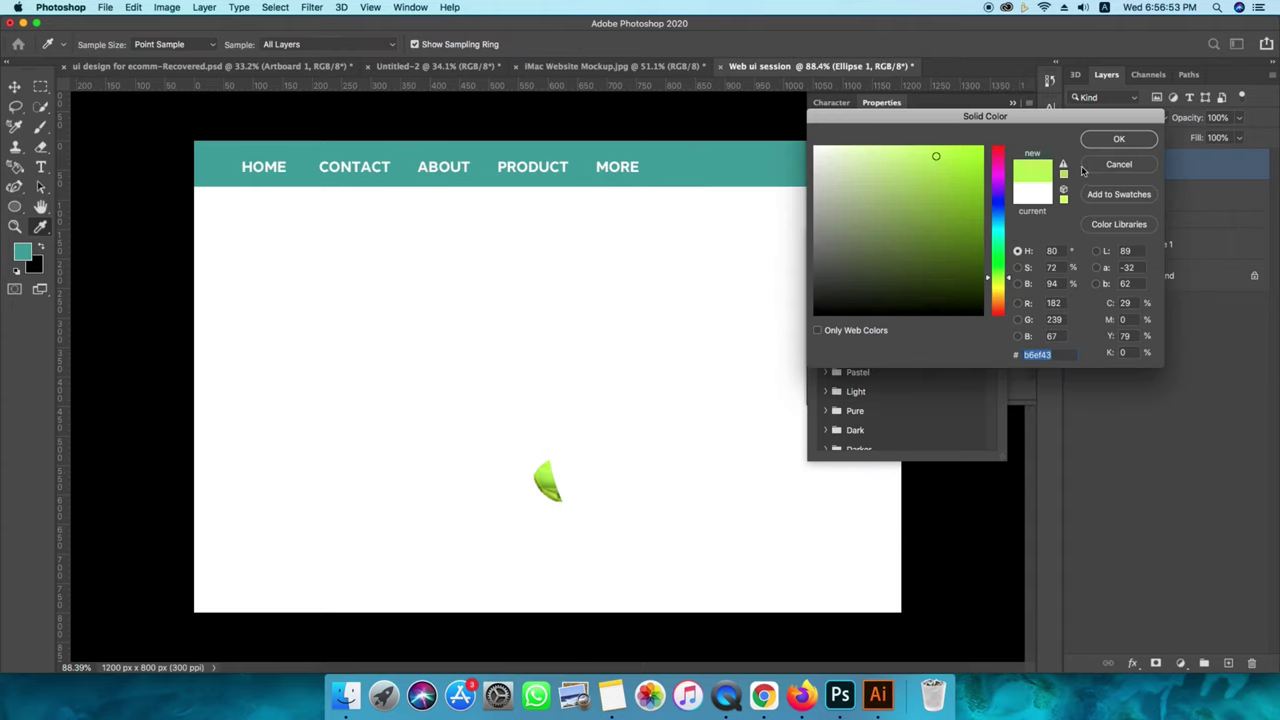
{"action": "left_click_drag", "start_coordinate": [880, 188], "coordinate": [866, 199]}
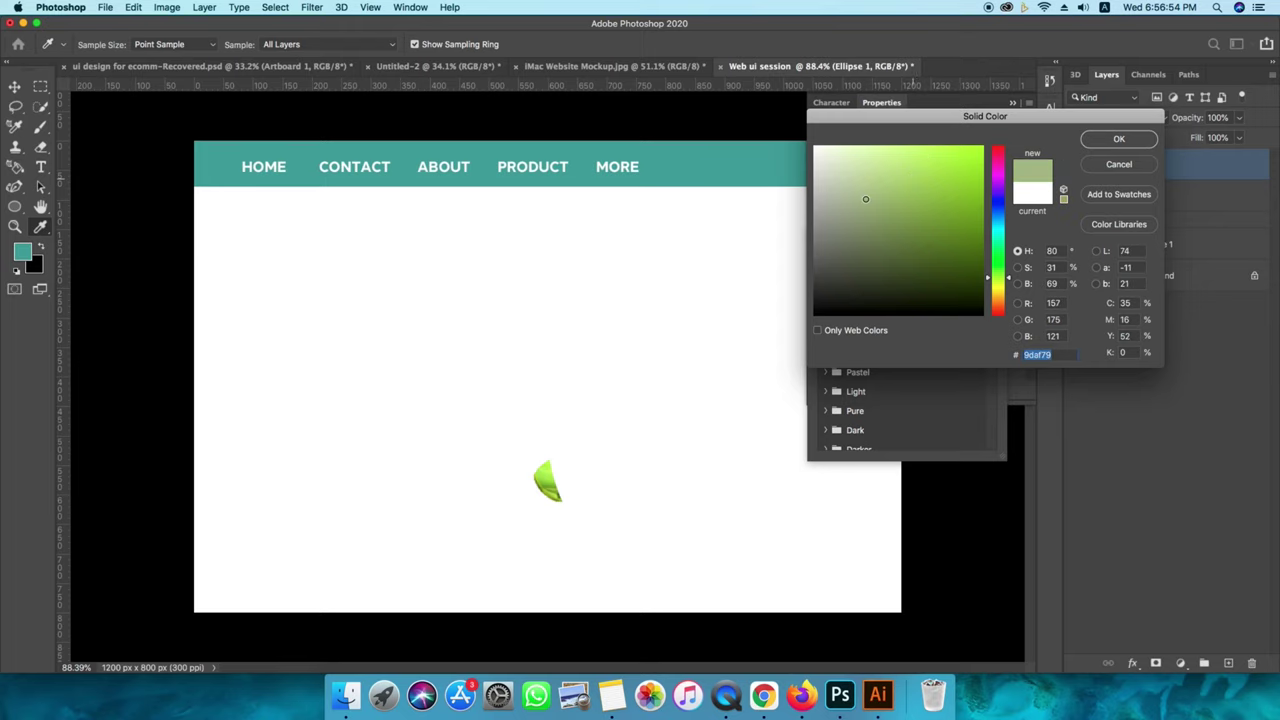
{"action": "left_click", "coordinate": [1117, 140]}
{"action": "left_click", "coordinate": [1106, 170]}
{"action": "double_click", "coordinate": [1106, 168]}
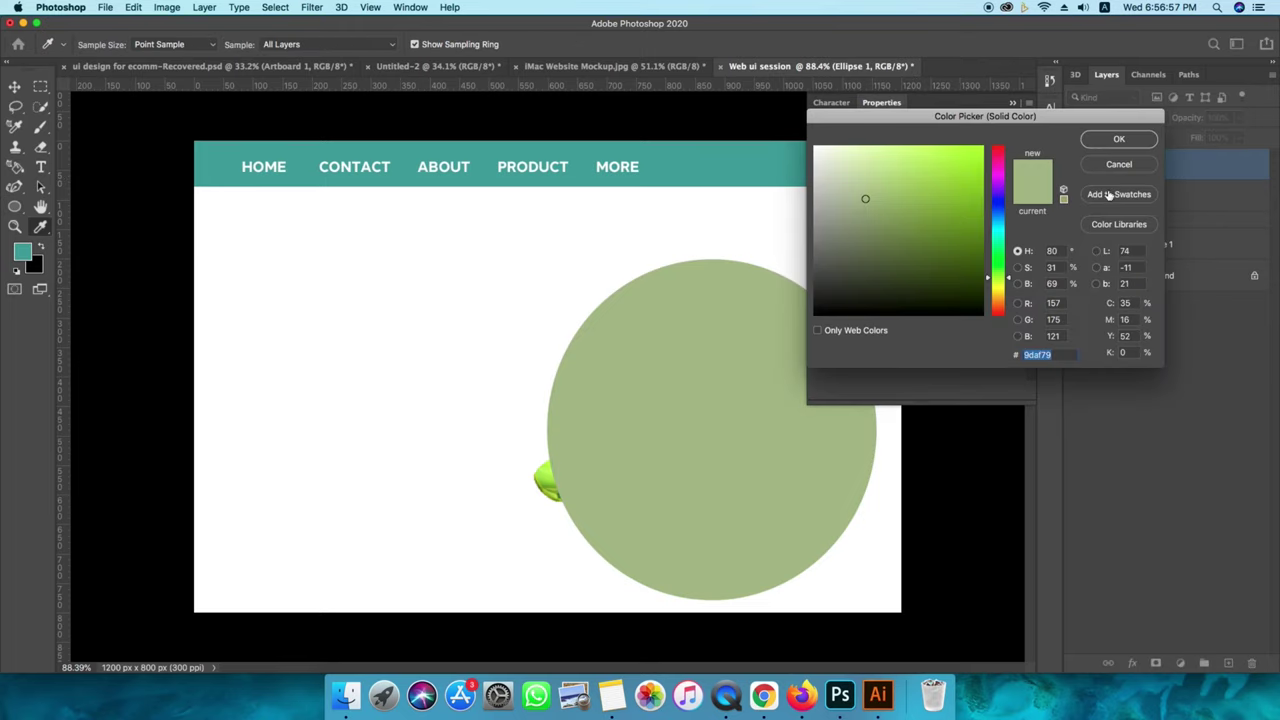
{"action": "left_click", "coordinate": [1120, 146]}
{"action": "left_click_drag", "start_coordinate": [1106, 166], "coordinate": [1108, 205]}
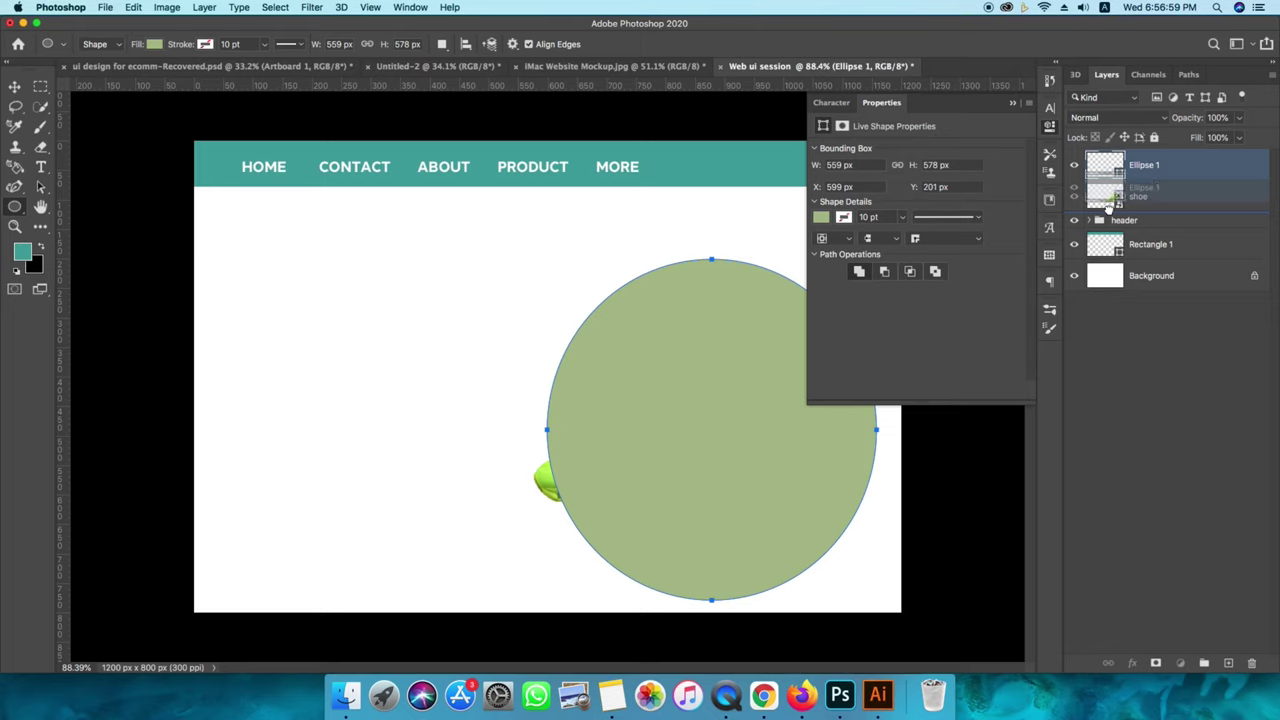
Shift the sage circle slightly left so it sits centred behind the shoe.
{"action": "left_click", "coordinate": [1012, 104]}
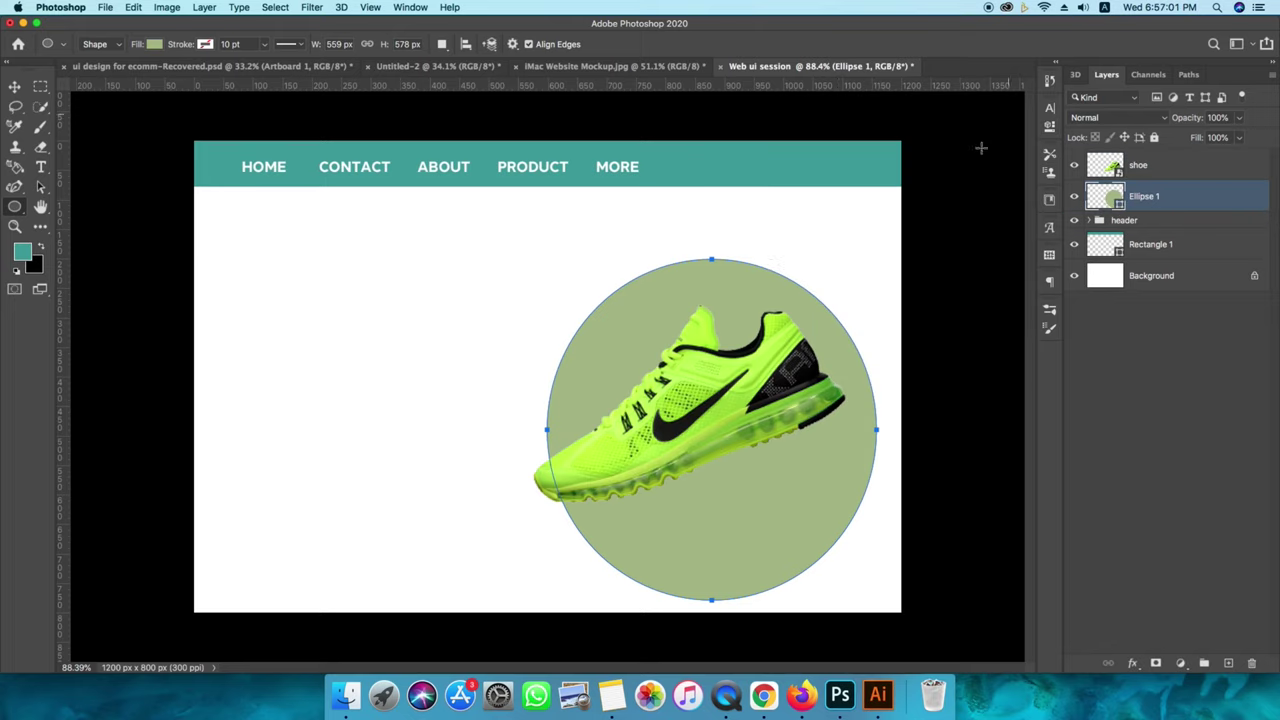
{"action": "left_click", "coordinate": [15, 87]}
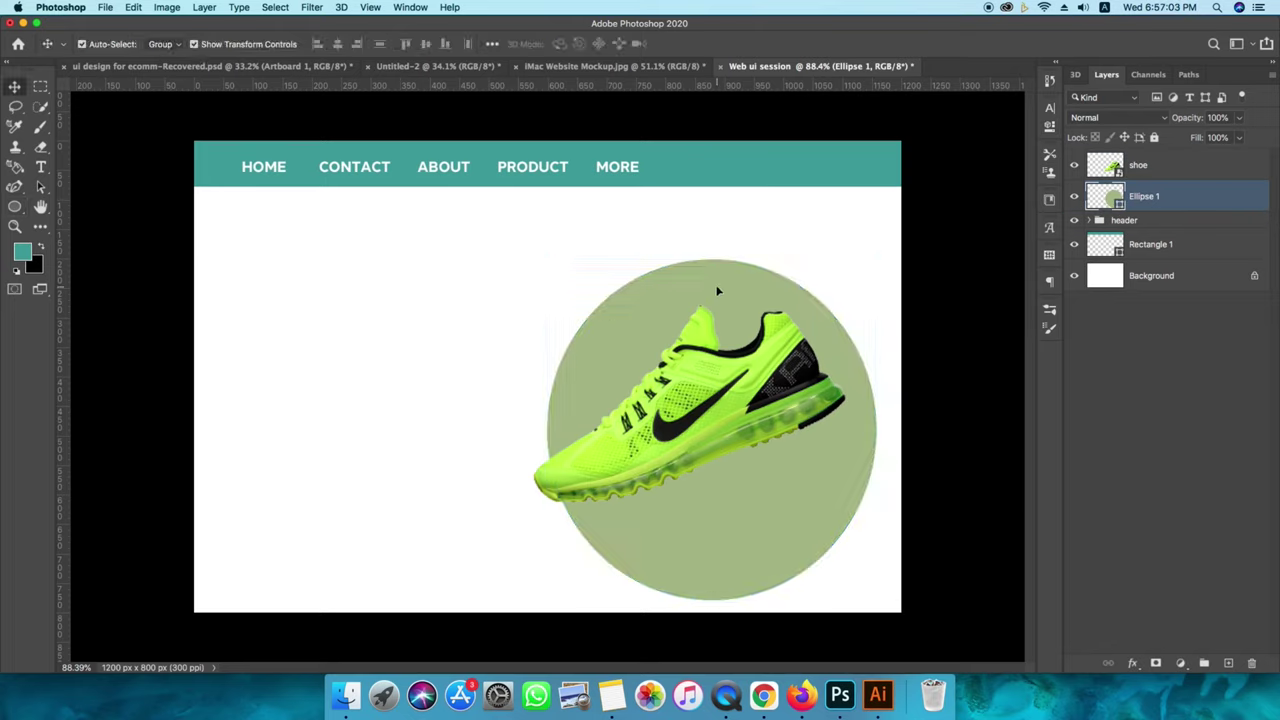
{"action": "left_click_drag", "start_coordinate": [714, 290], "coordinate": [685, 280]}
{"action": "left_click", "coordinate": [708, 303]}
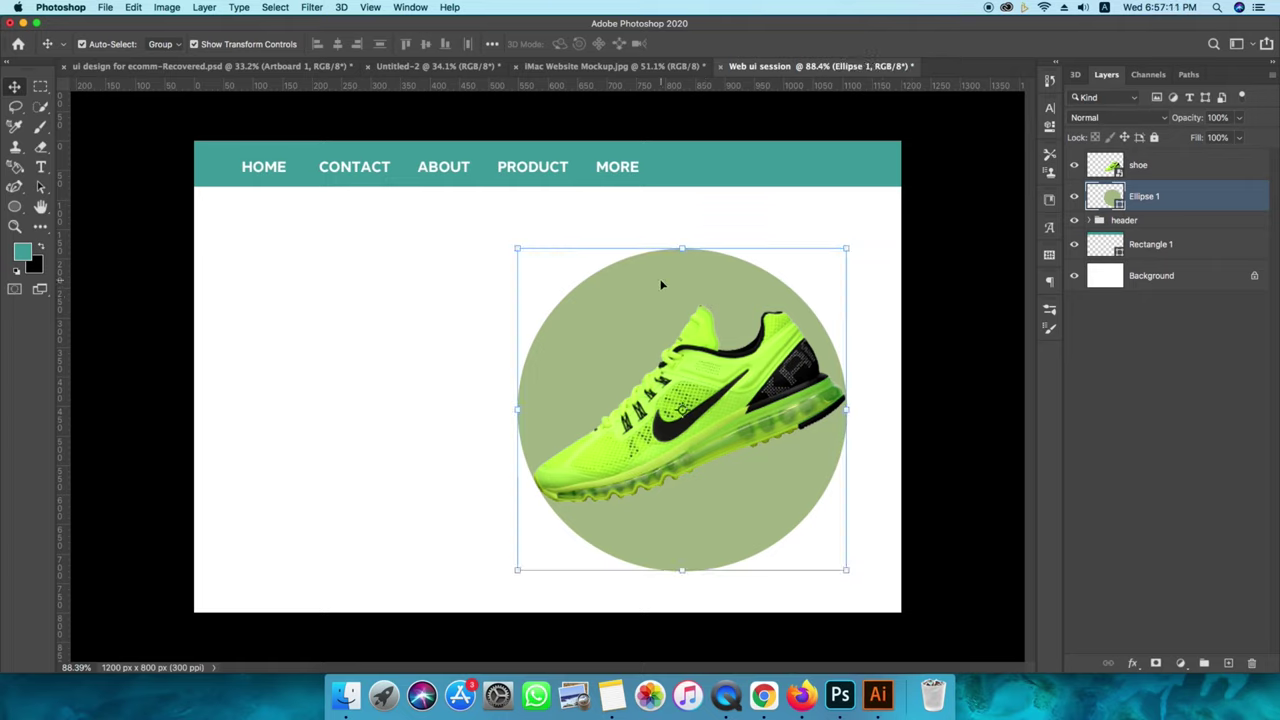
{"action": "left_click_drag", "start_coordinate": [660, 285], "coordinate": [676, 279]}
{"action": "right_click", "coordinate": [695, 283]}
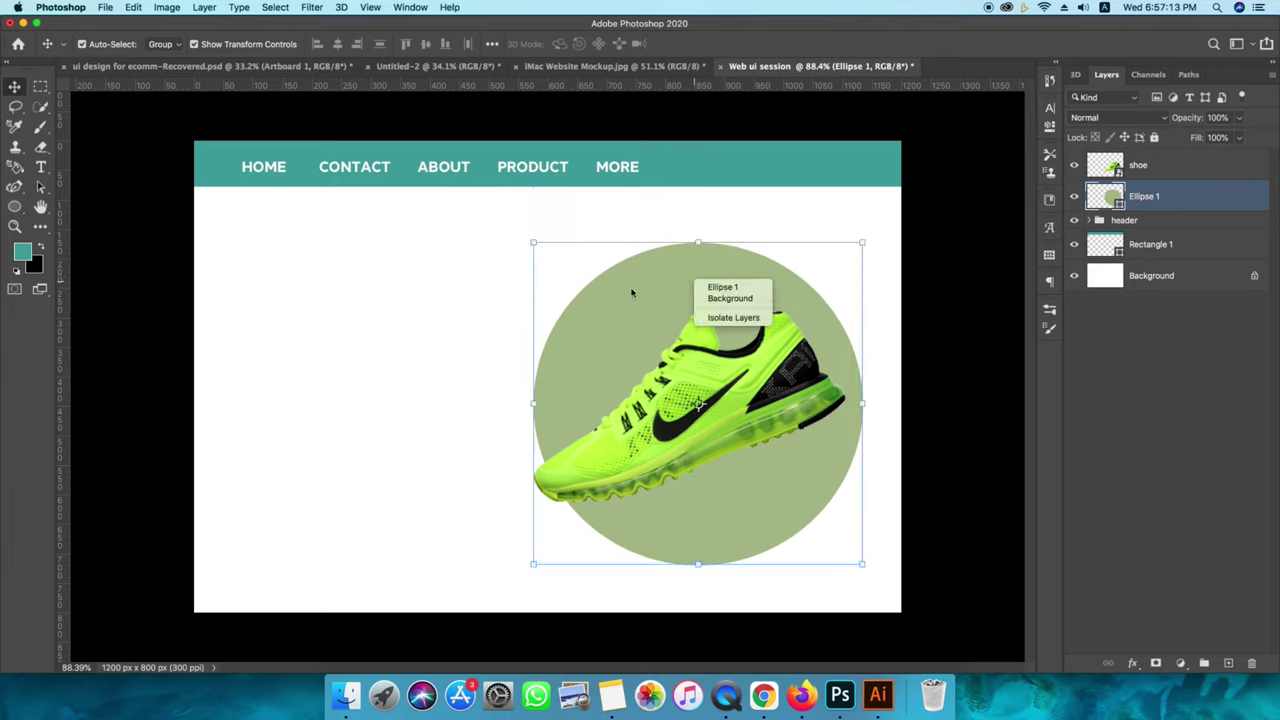
{"action": "left_click", "coordinate": [632, 292]}
{"action": "left_click", "coordinate": [312, 7]}
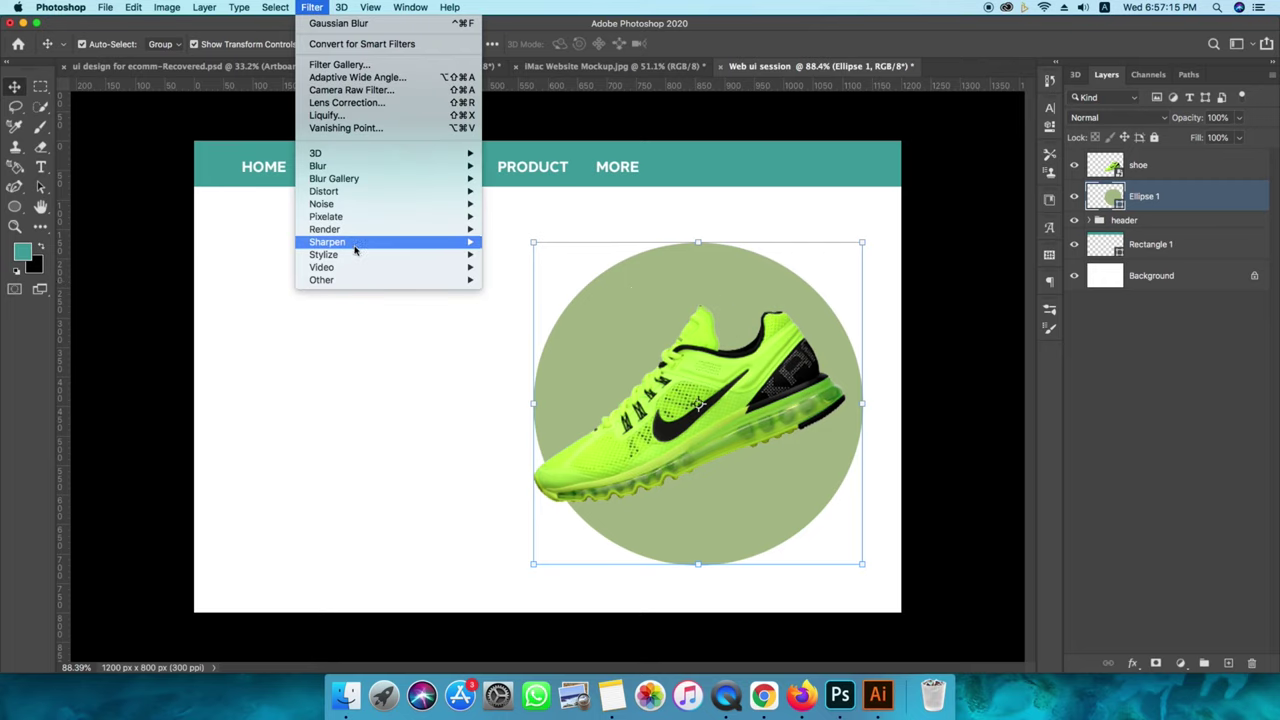
{"action": "mouse_move", "coordinate": [385, 191]}
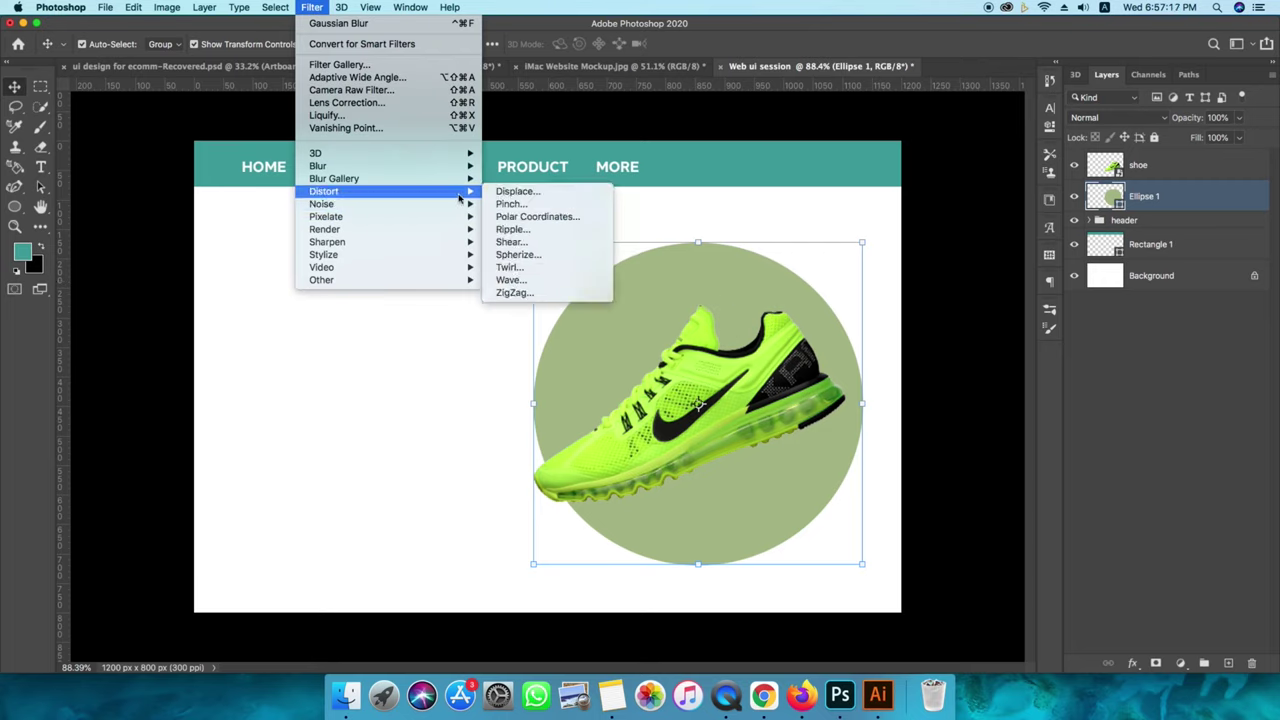
Rasterize the circle, apply a Wave filter with lower amplitude and longer wavelength, then tilt it about -11.5°.
{"action": "left_click", "coordinate": [531, 283]}
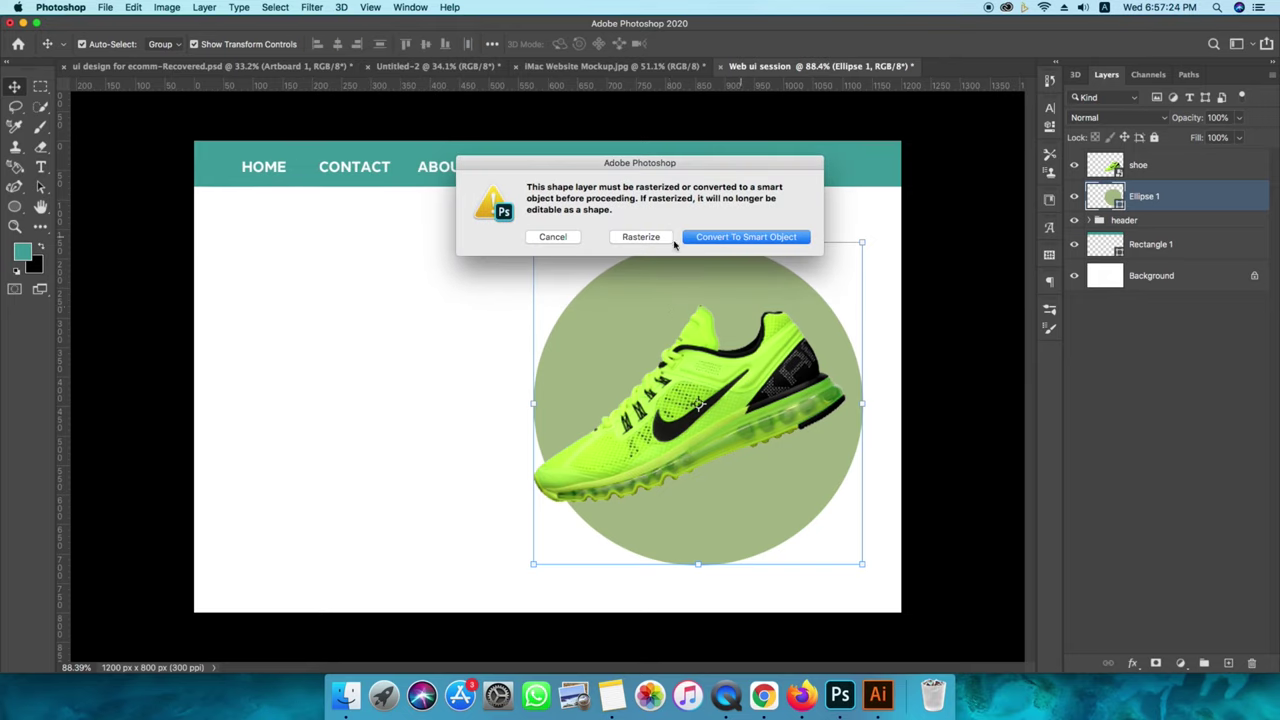
{"action": "left_click", "coordinate": [634, 240]}
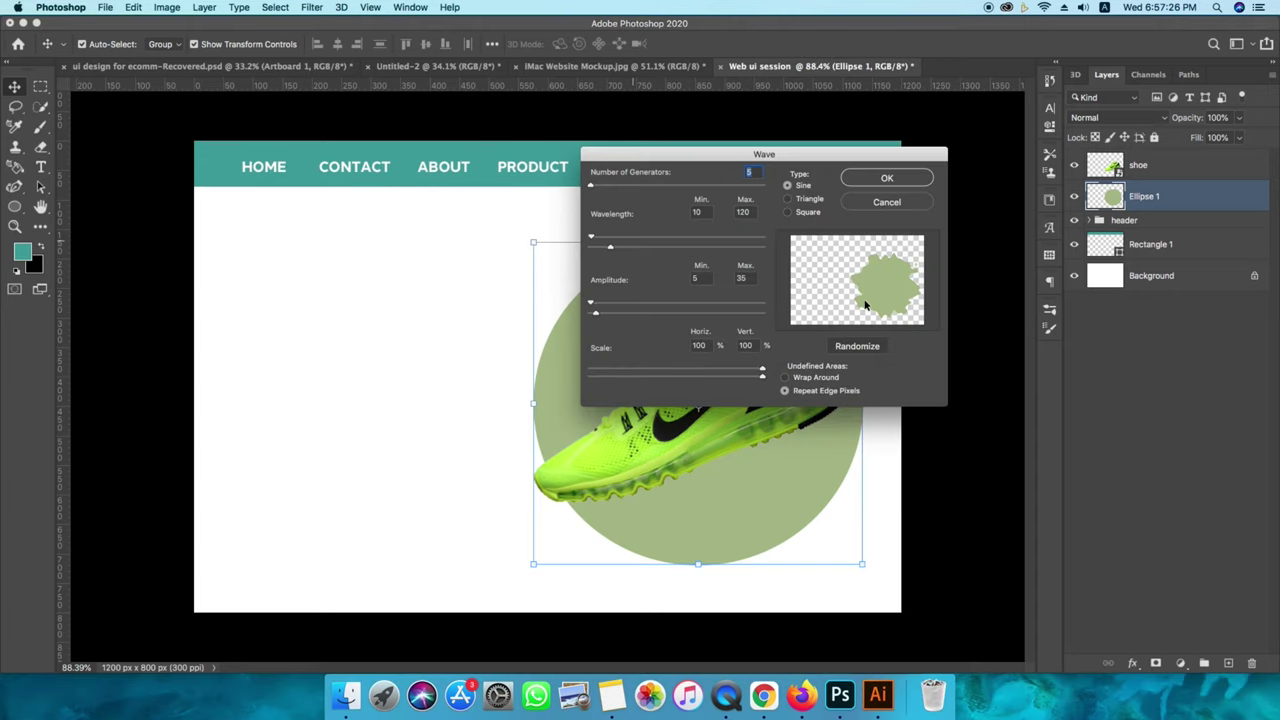
{"action": "left_click_drag", "start_coordinate": [598, 316], "coordinate": [596, 317]}
{"action": "left_click_drag", "start_coordinate": [610, 251], "coordinate": [615, 251]}
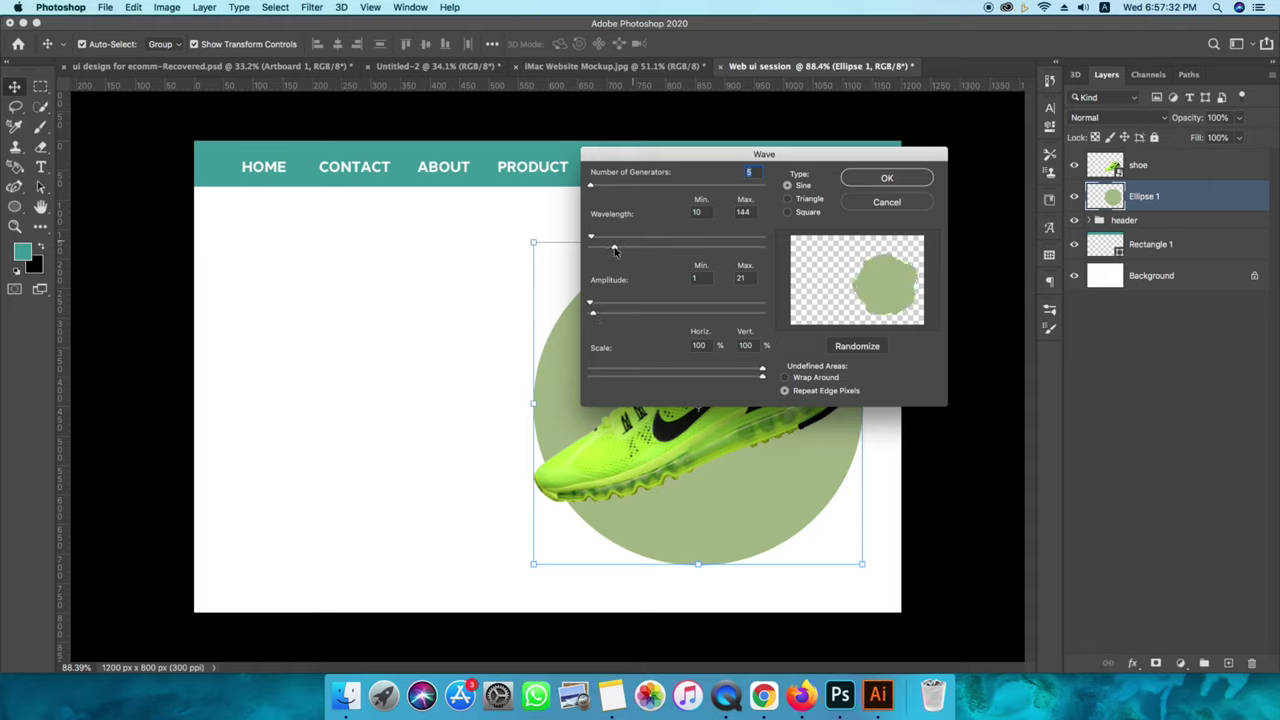
{"action": "left_click", "coordinate": [887, 180]}
{"action": "left_click_drag", "start_coordinate": [661, 343], "coordinate": [728, 330]}
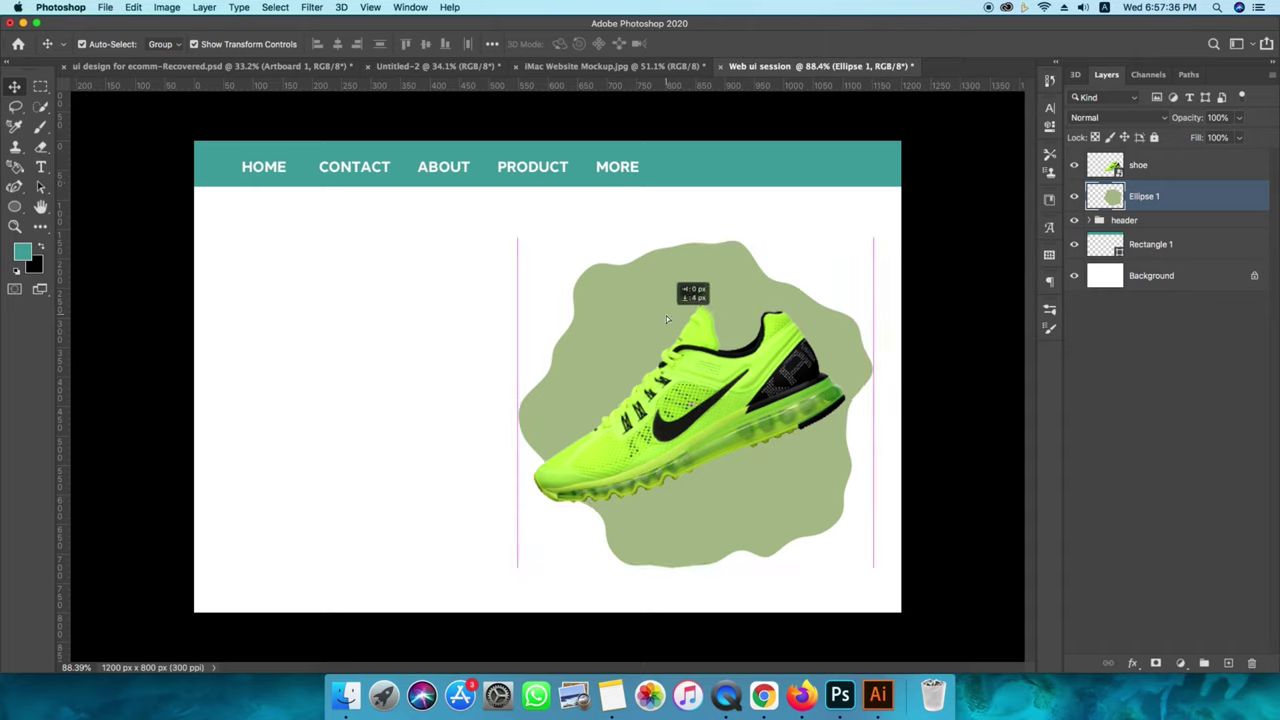
{"action": "left_click_drag", "start_coordinate": [886, 237], "coordinate": [838, 228]}
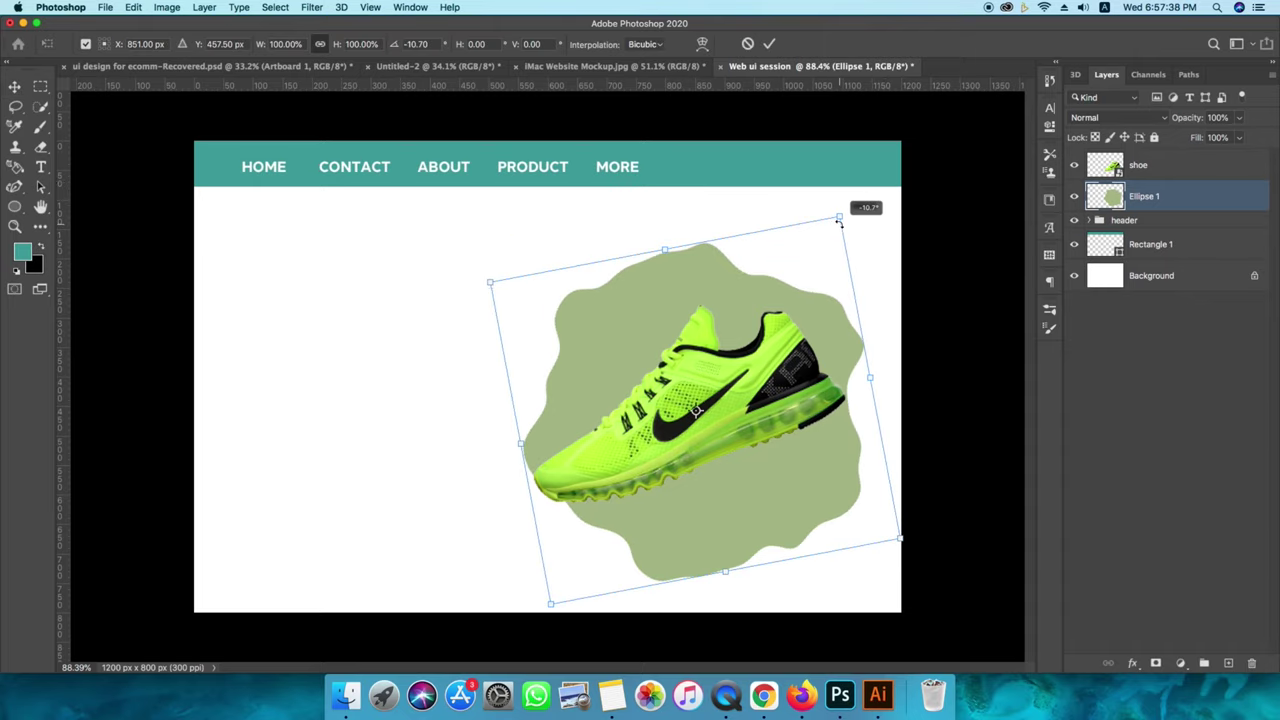
Squash the sage blob's height slightly and nudge it up and left.
{"action": "left_click", "coordinate": [769, 43]}
{"action": "left_click_drag", "start_coordinate": [694, 243], "coordinate": [694, 264]}
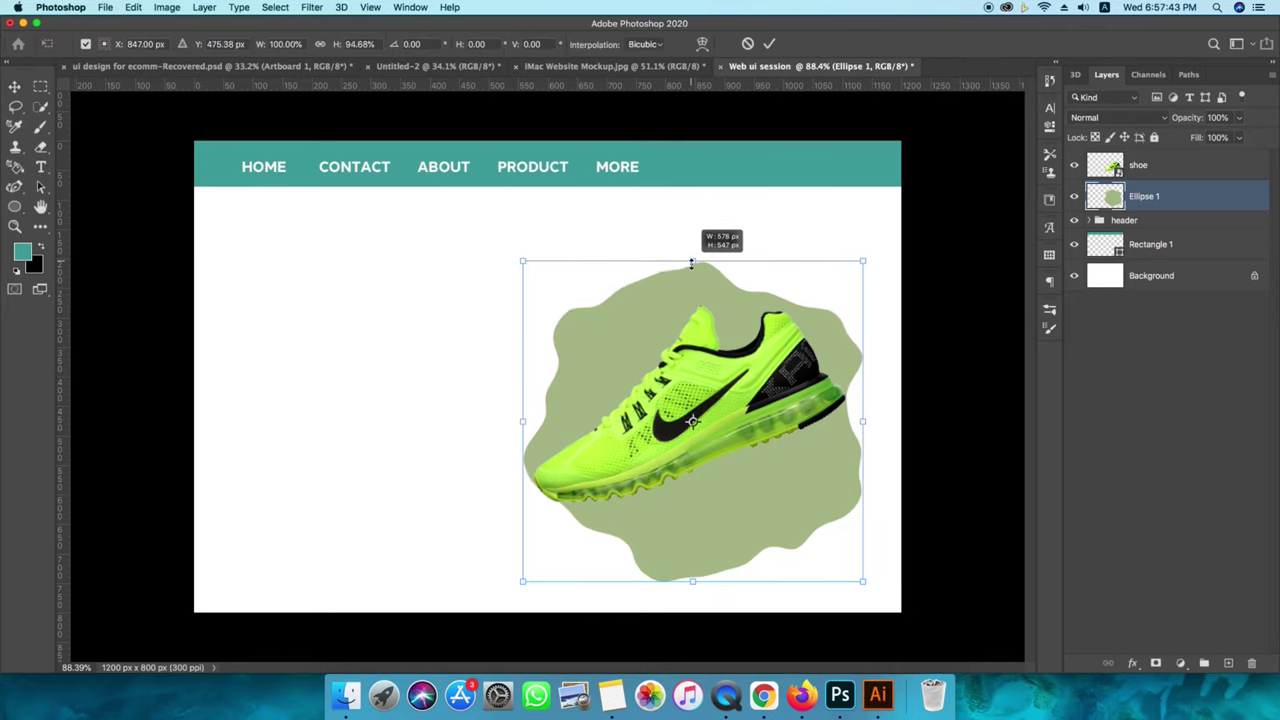
{"action": "left_click_drag", "start_coordinate": [784, 323], "coordinate": [780, 314]}
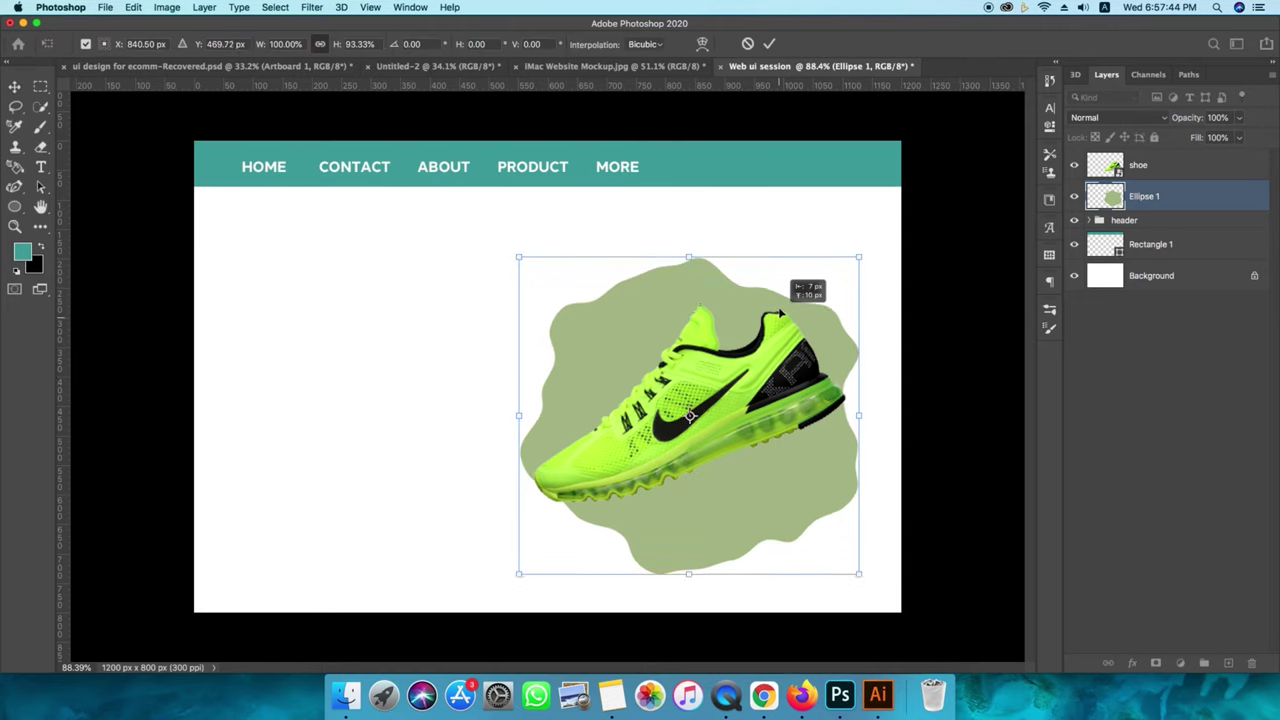
{"action": "left_click", "coordinate": [769, 43]}
Scale the shoe layer up to about 124% over the blob.
{"action": "left_click", "coordinate": [815, 357]}
{"action": "left_click_drag", "start_coordinate": [848, 306], "coordinate": [889, 277]}
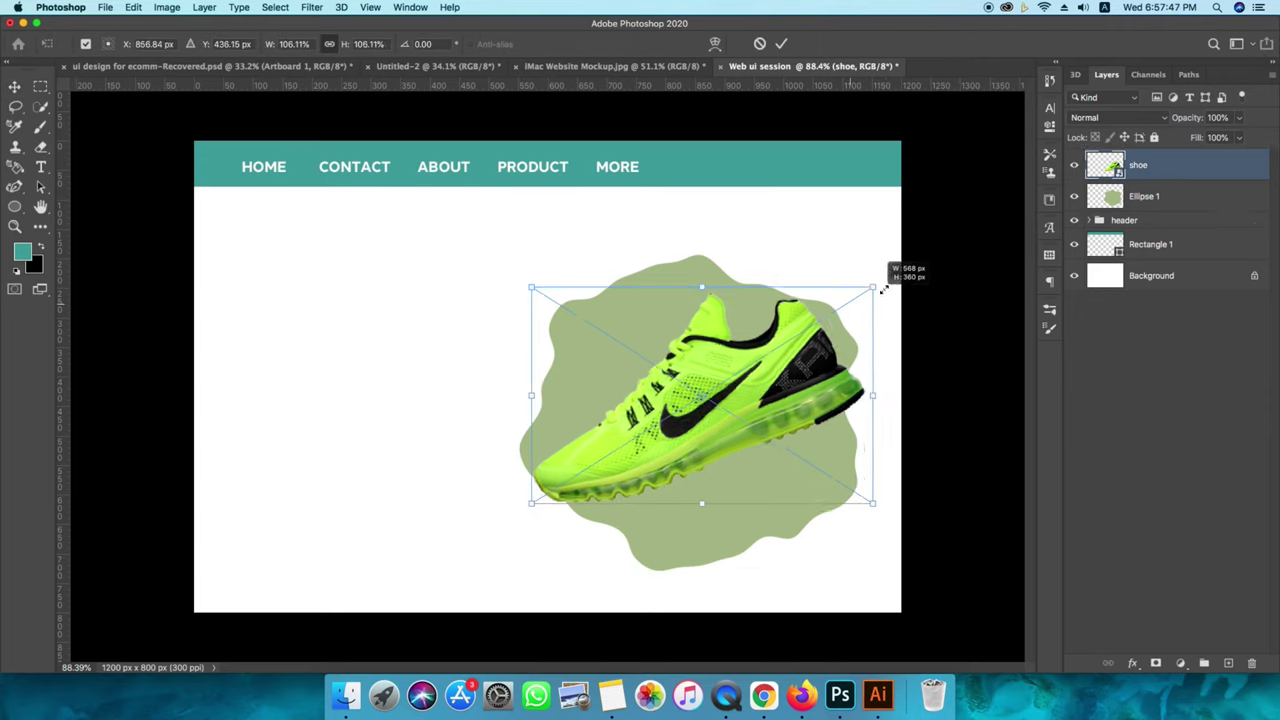
{"action": "left_click_drag", "start_coordinate": [760, 353], "coordinate": [738, 360]}
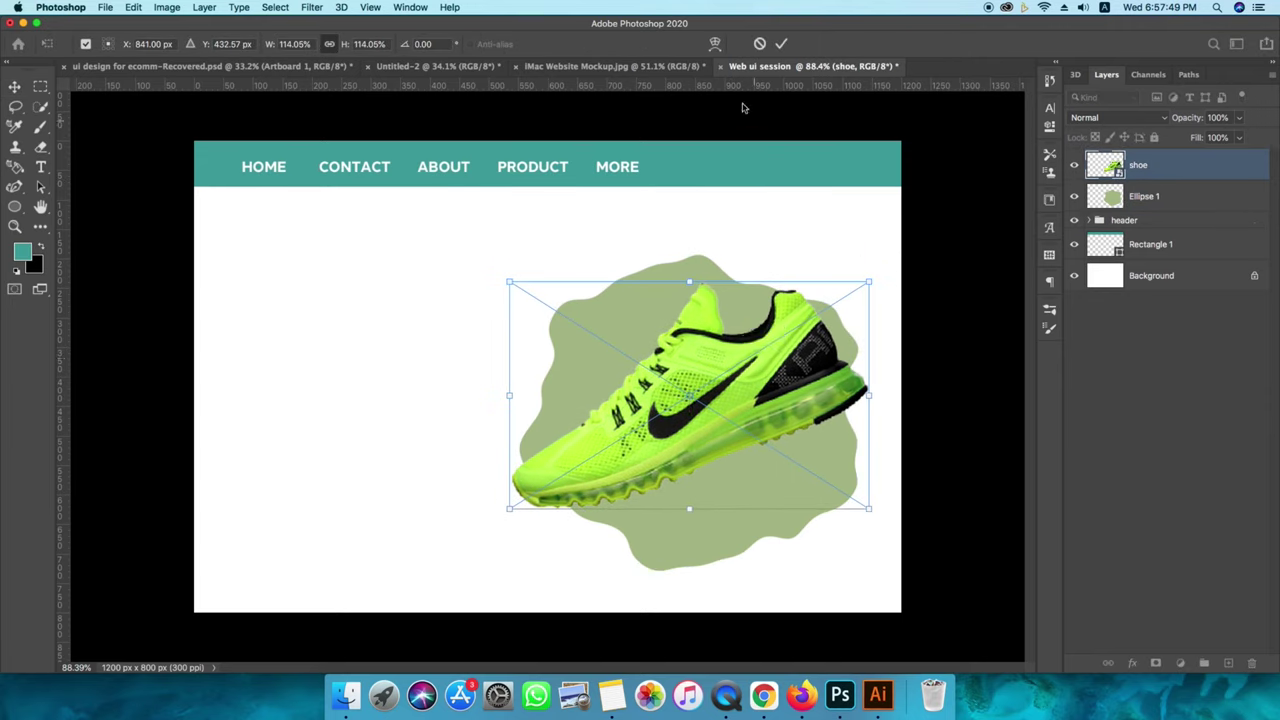
{"action": "left_click", "coordinate": [781, 43]}
{"action": "left_click", "coordinate": [837, 263]}
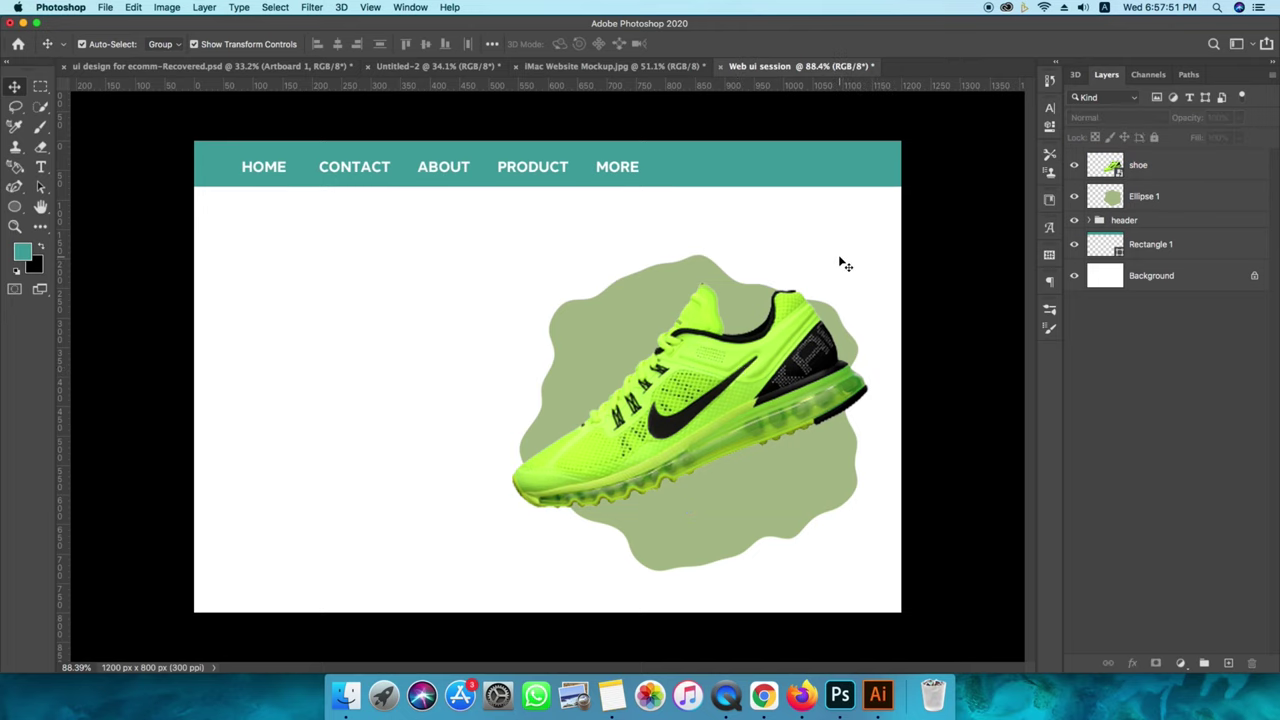
{"action": "left_click", "coordinate": [760, 388]}
{"action": "key", "text": "super+plus"}
{"action": "scroll", "coordinate": [836, 366], "scroll_direction": "up", "scroll_amount": 1}
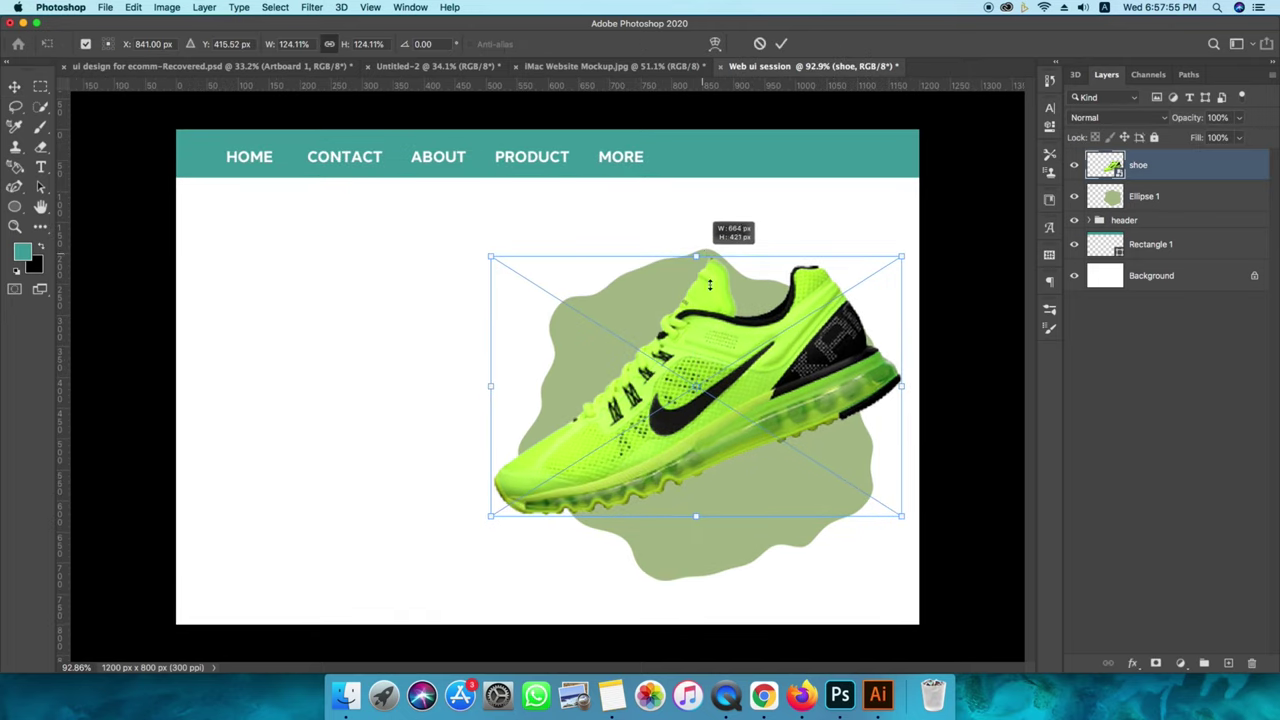
{"action": "left_click_drag", "start_coordinate": [697, 276], "coordinate": [740, 330]}
{"action": "left_click", "coordinate": [784, 44]}
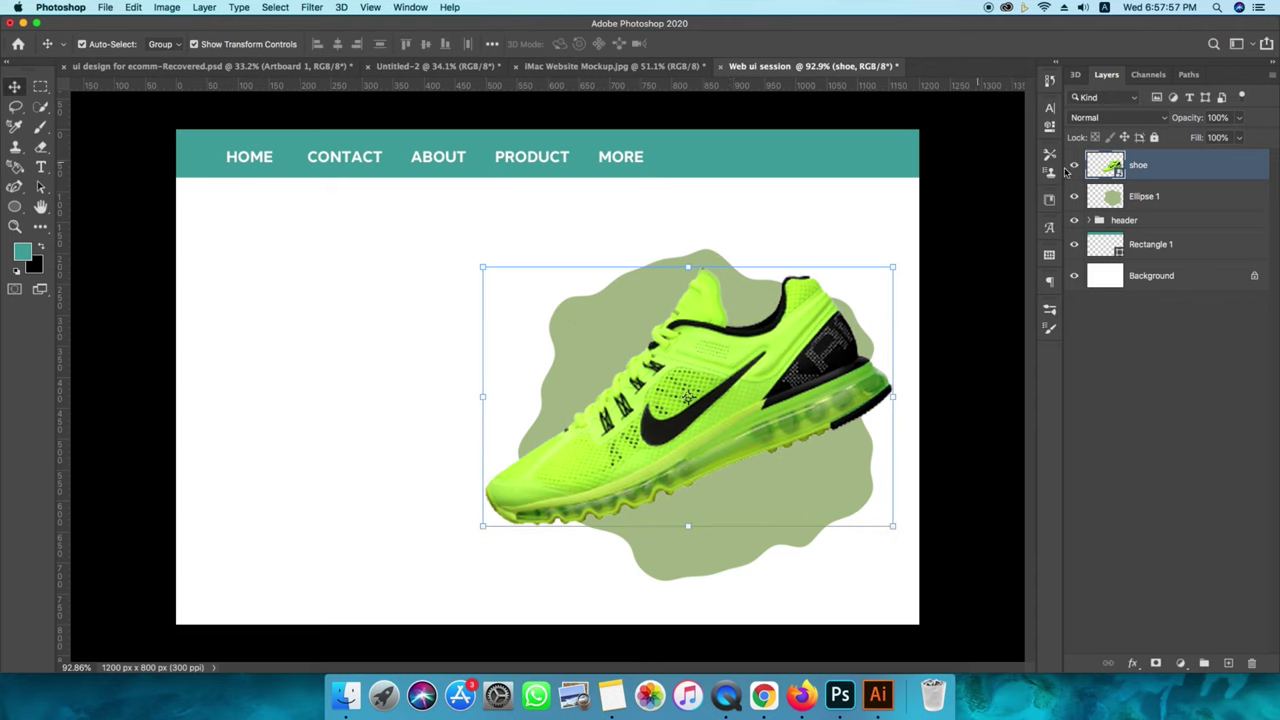
{"action": "left_click", "coordinate": [1133, 664]}
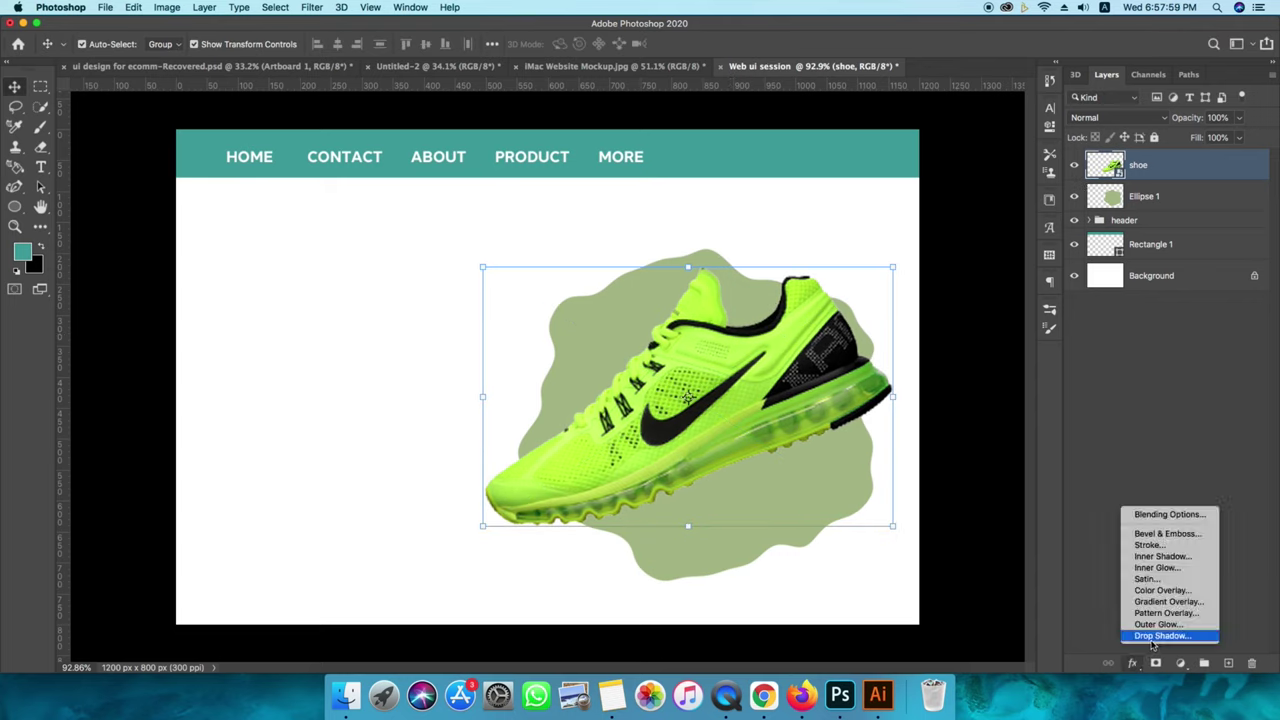
Add a default drop shadow to the shoe with 121° angle and 14 px distance.
{"action": "left_click", "coordinate": [1151, 637]}
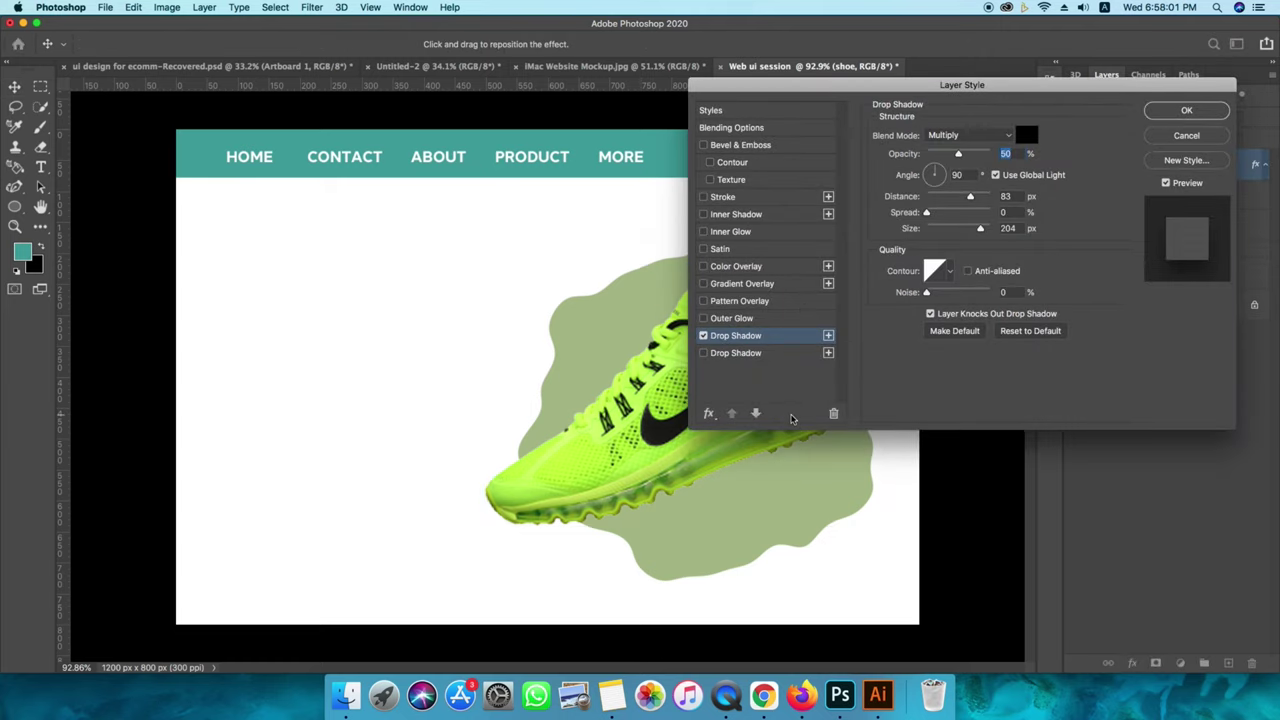
{"action": "left_click", "coordinate": [1014, 330]}
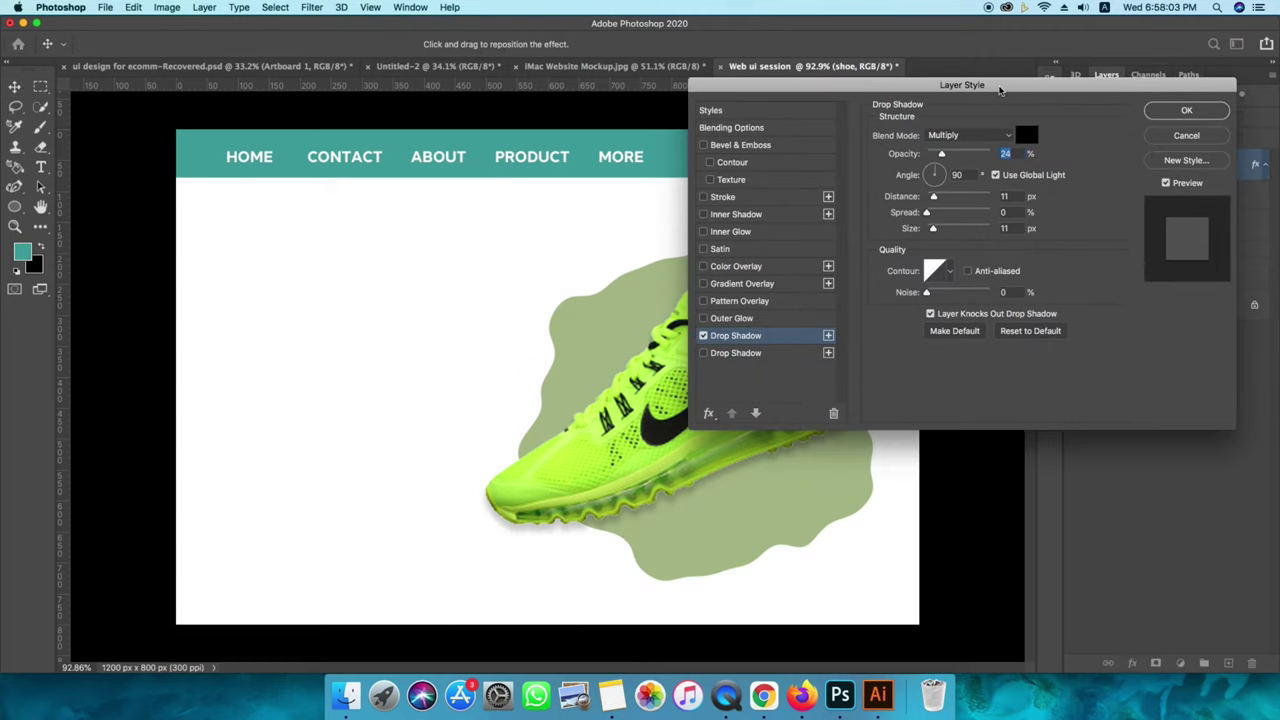
{"action": "left_click_drag", "start_coordinate": [1000, 90], "coordinate": [395, 43]}
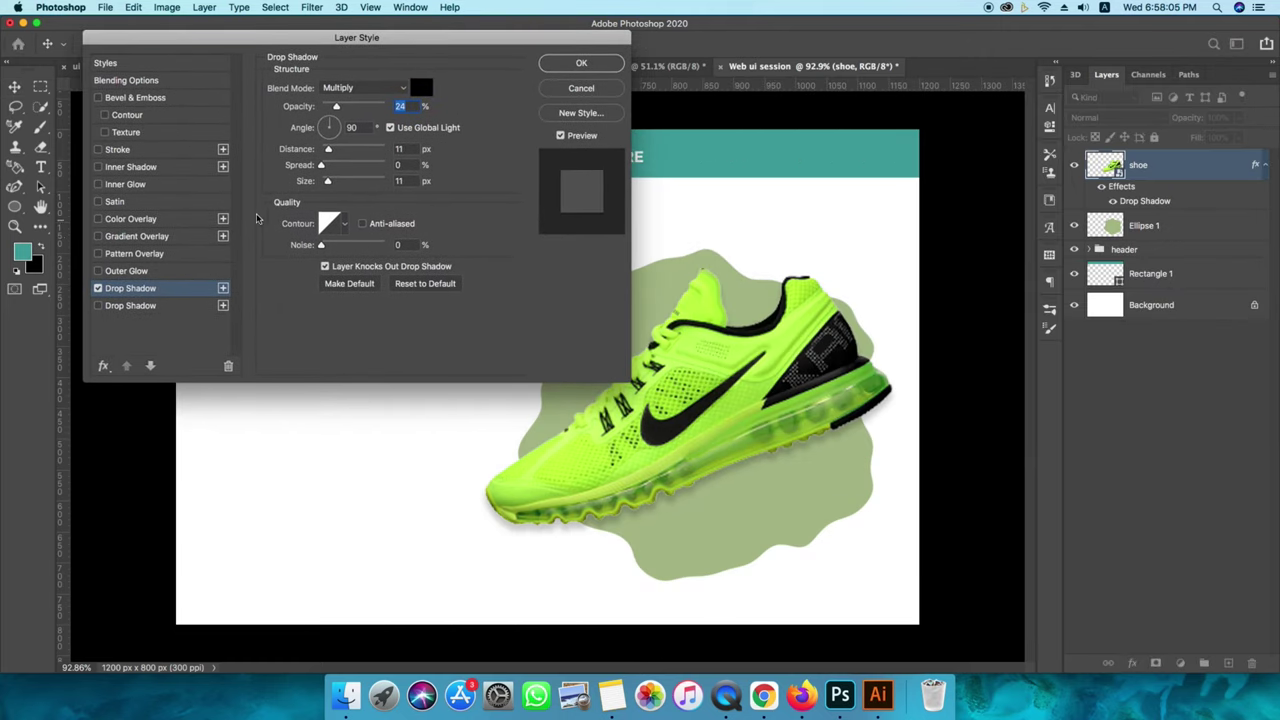
{"action": "left_click_drag", "start_coordinate": [331, 119], "coordinate": [326, 122]}
{"action": "left_click", "coordinate": [326, 122]}
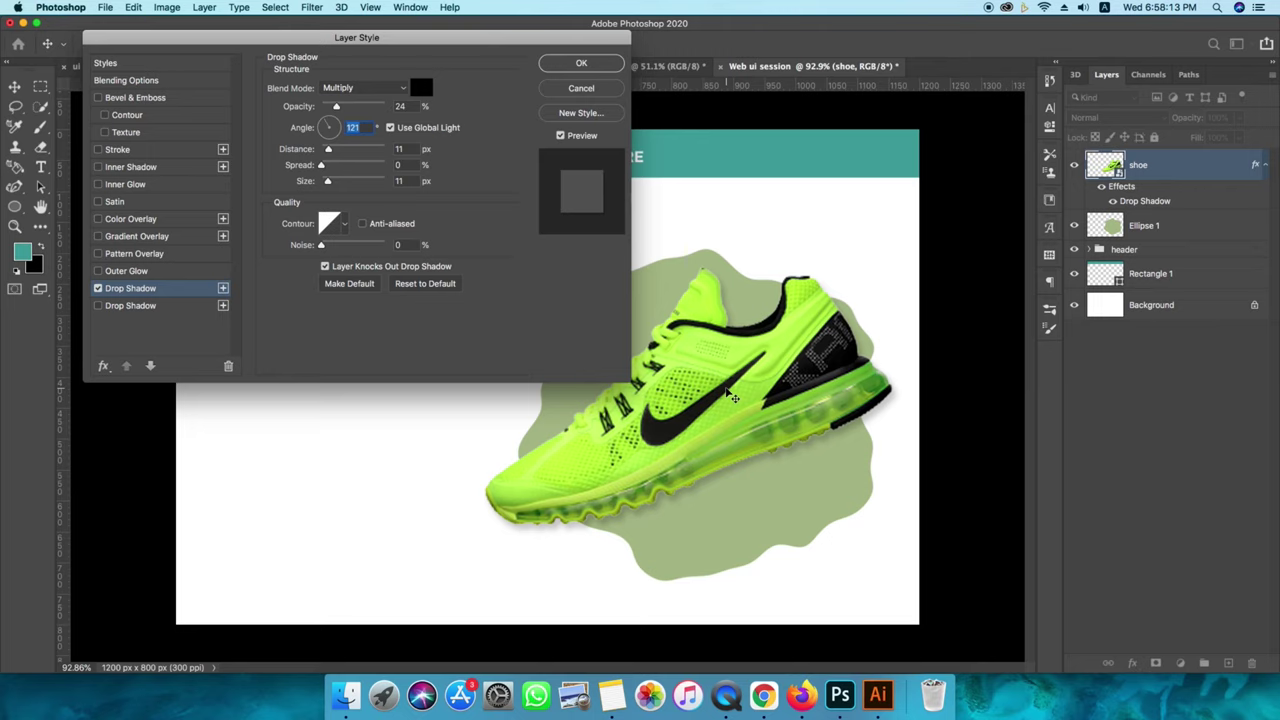
{"action": "left_click_drag", "start_coordinate": [328, 150], "coordinate": [337, 192]}
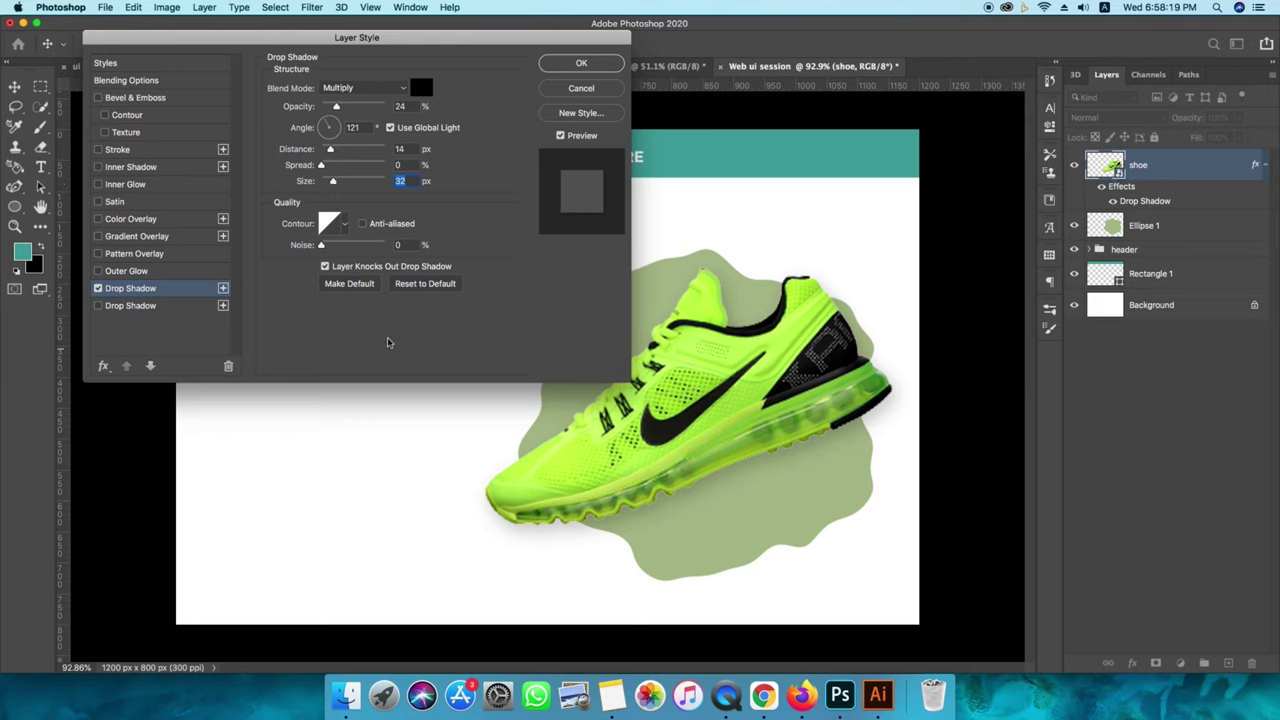
Use a dark tone sampled from the shoe as the shadow colour and apply the effect.
{"action": "left_click", "coordinate": [421, 88]}
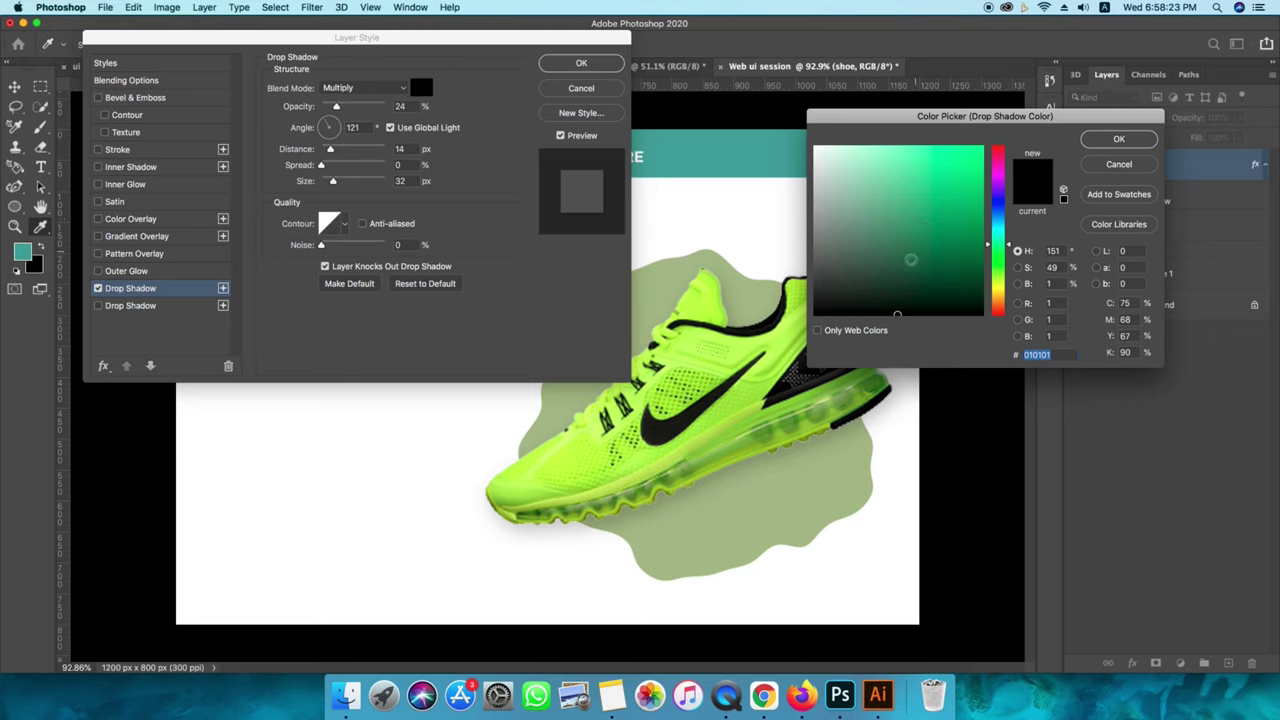
{"action": "left_click", "coordinate": [822, 269]}
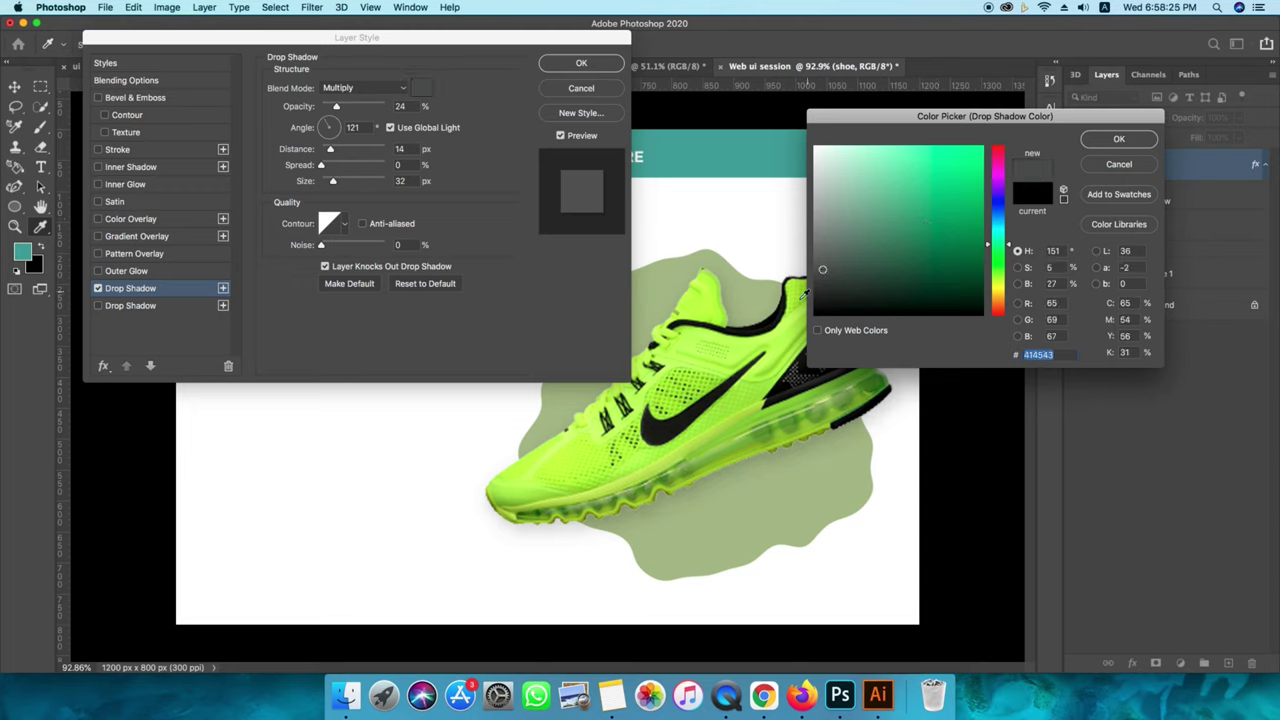
{"action": "left_click", "coordinate": [789, 300]}
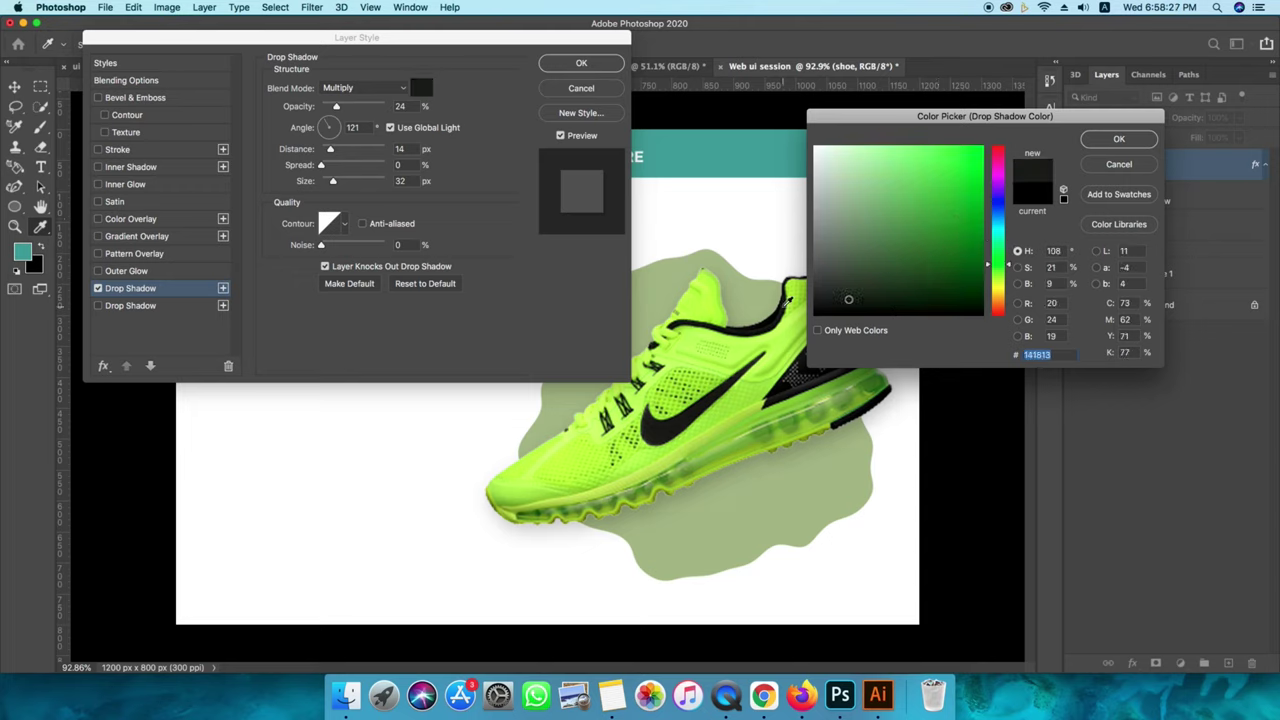
{"action": "left_click", "coordinate": [789, 300]}
{"action": "left_click", "coordinate": [1116, 140]}
{"action": "key", "text": "Return"}
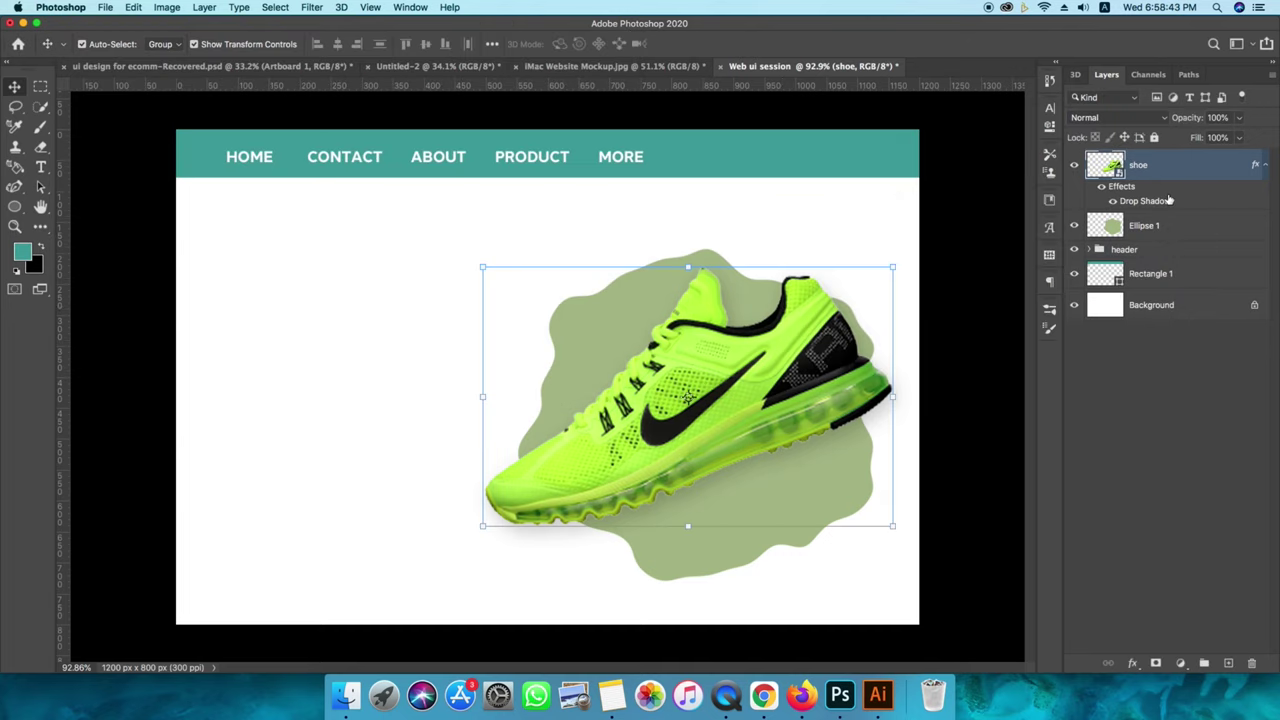
Separate the shoe's drop shadow onto its own layer and clip it to Ellipse 1.
{"action": "right_click", "coordinate": [1156, 205]}
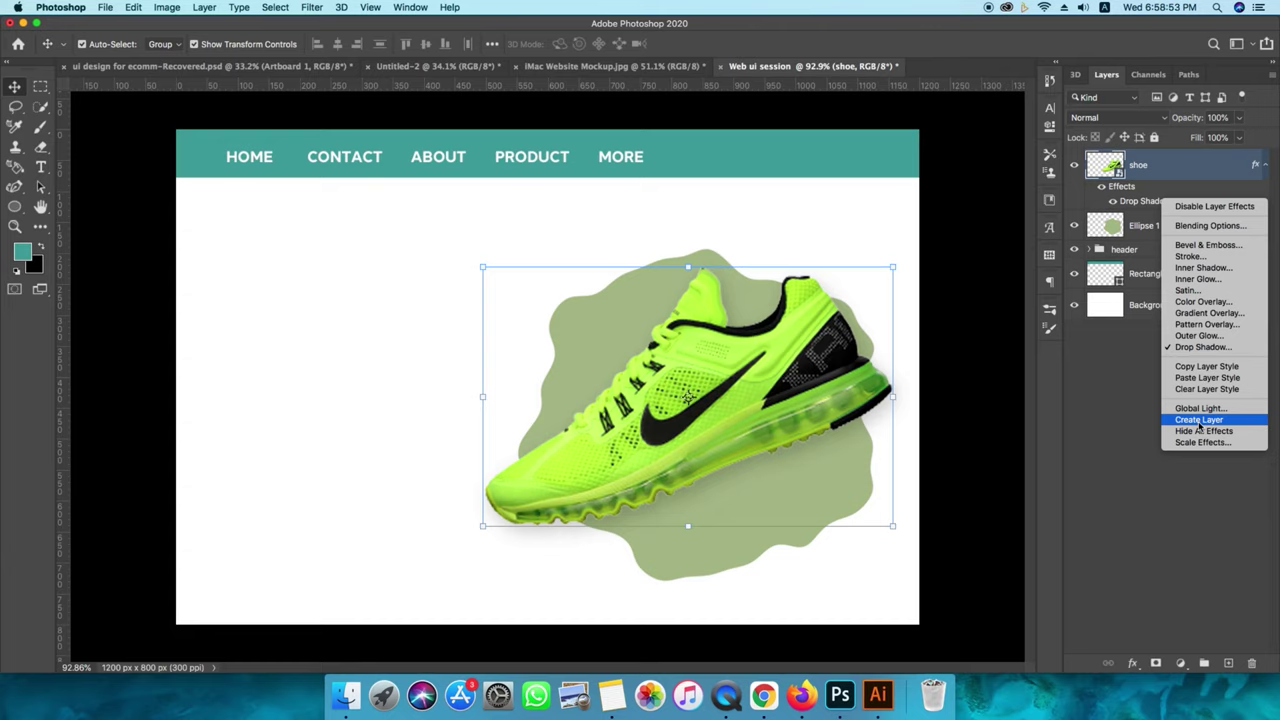
{"action": "left_click", "coordinate": [1199, 420]}
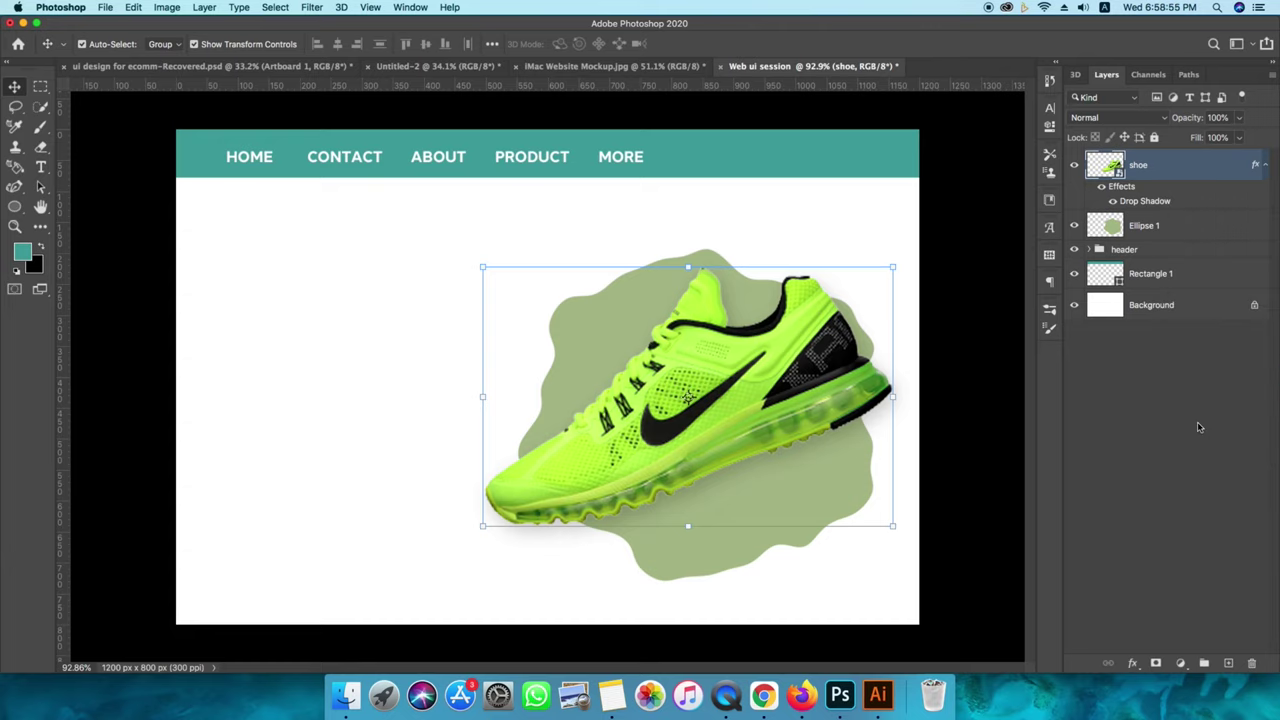
{"action": "left_click", "coordinate": [745, 241]}
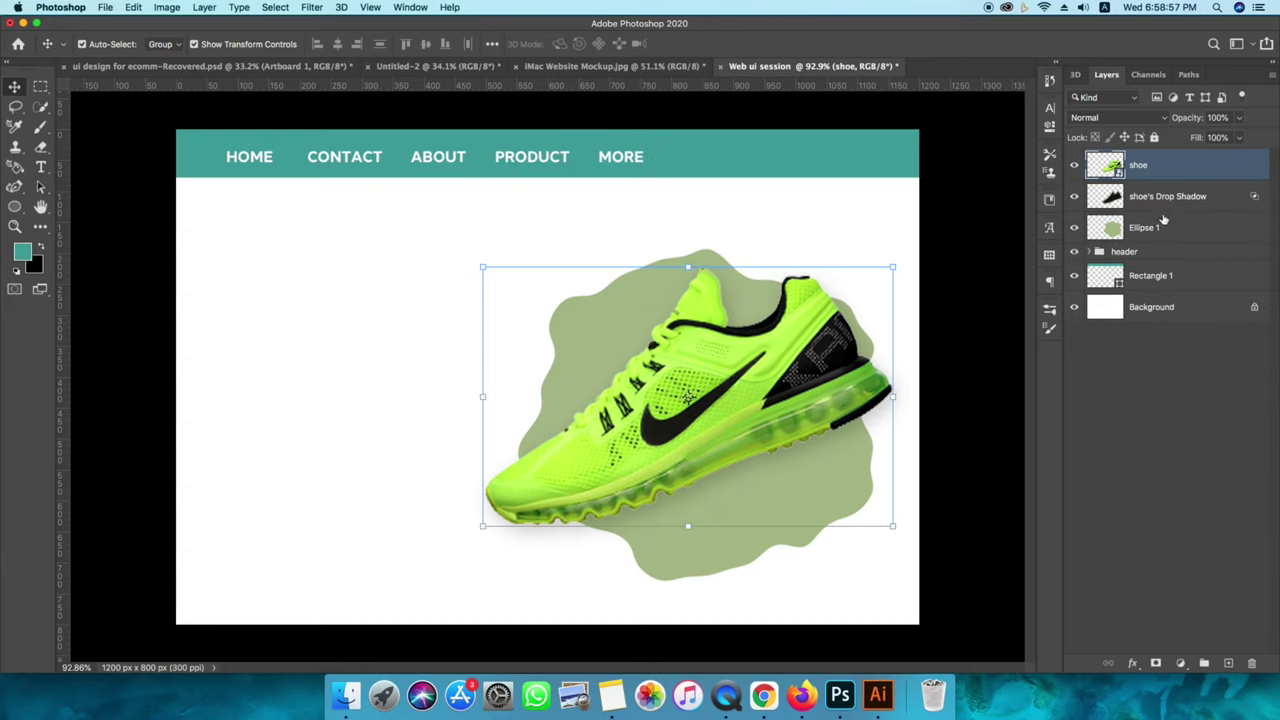
{"action": "left_click", "coordinate": [1166, 205]}
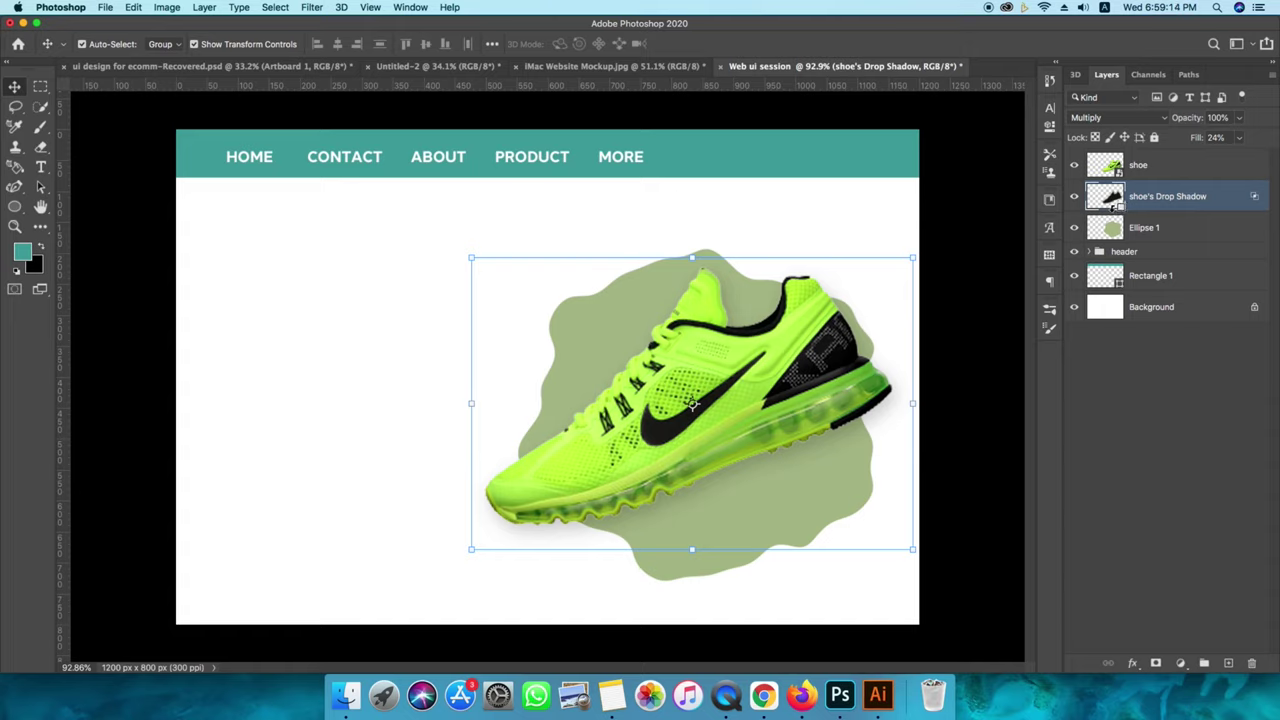
{"action": "left_click", "coordinate": [1112, 212], "text": "alt"}
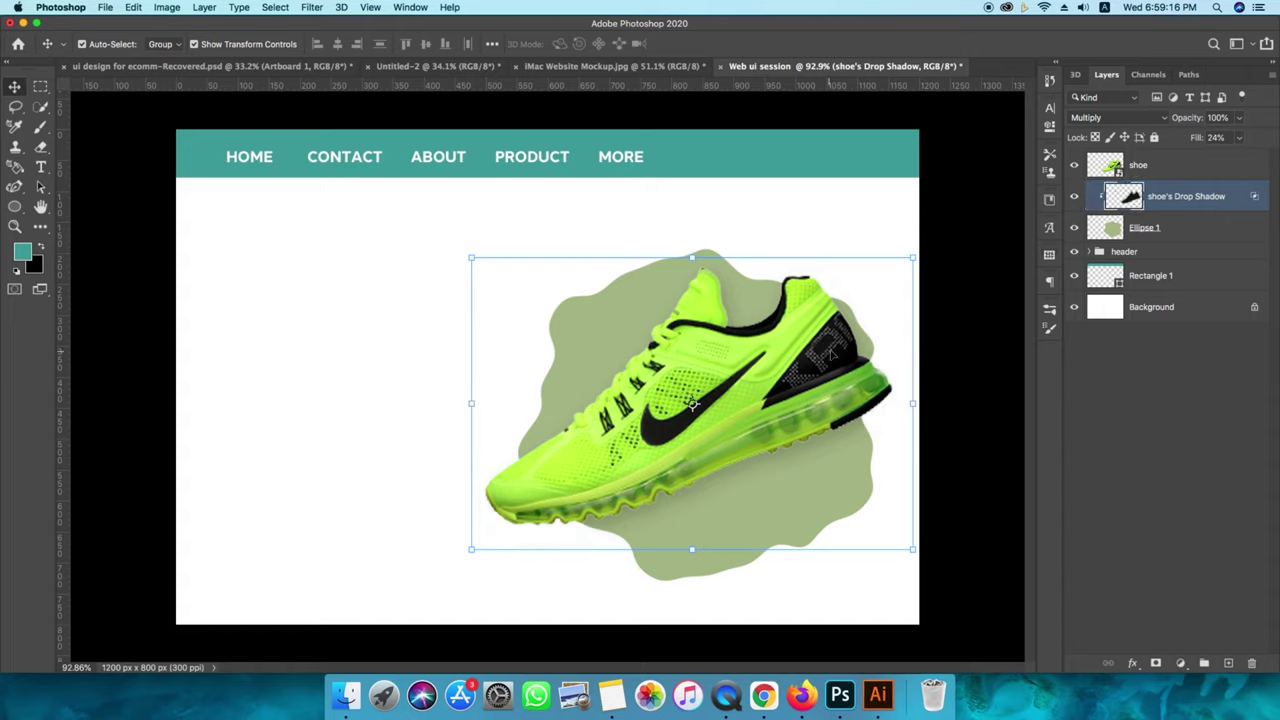
Enlarge the shoe to about 128% and return to the Chrome shoe image search.
{"action": "left_click", "coordinate": [843, 358]}
{"action": "left_click_drag", "start_coordinate": [690, 268], "coordinate": [688, 258]}
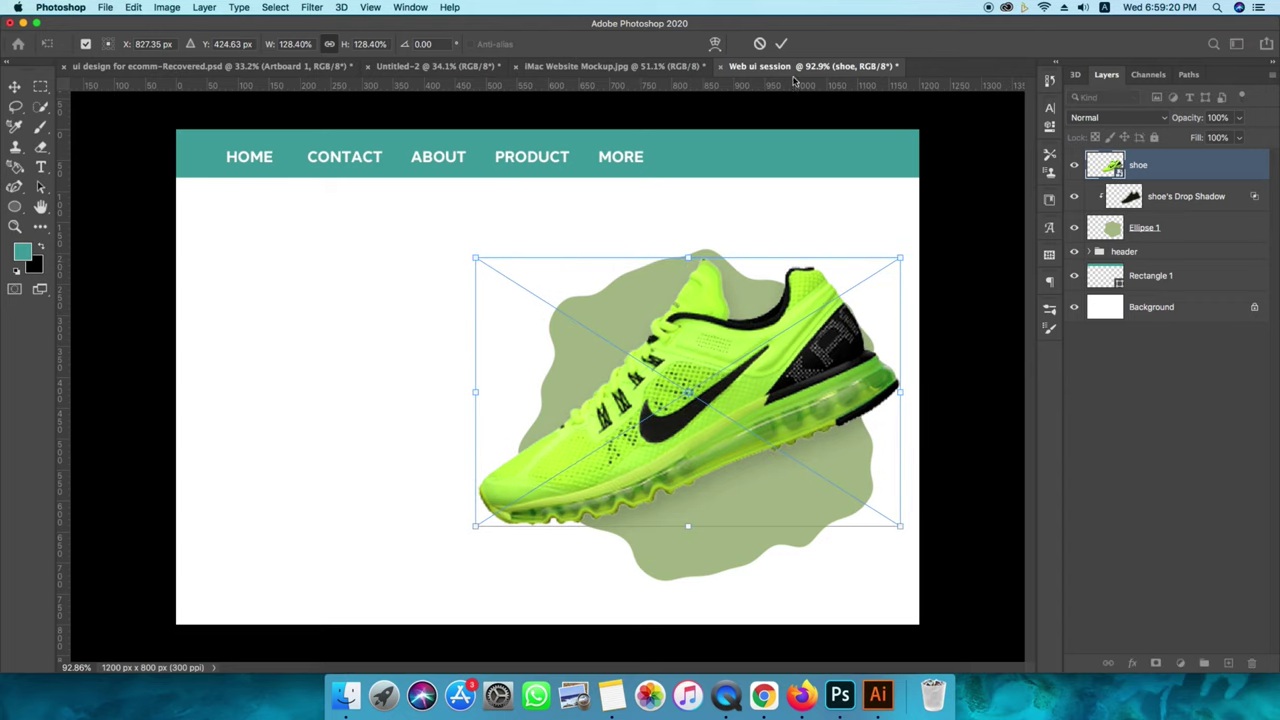
{"action": "left_click", "coordinate": [781, 43]}
{"action": "scroll", "coordinate": [710, 368], "scroll_direction": "down", "scroll_amount": 1}
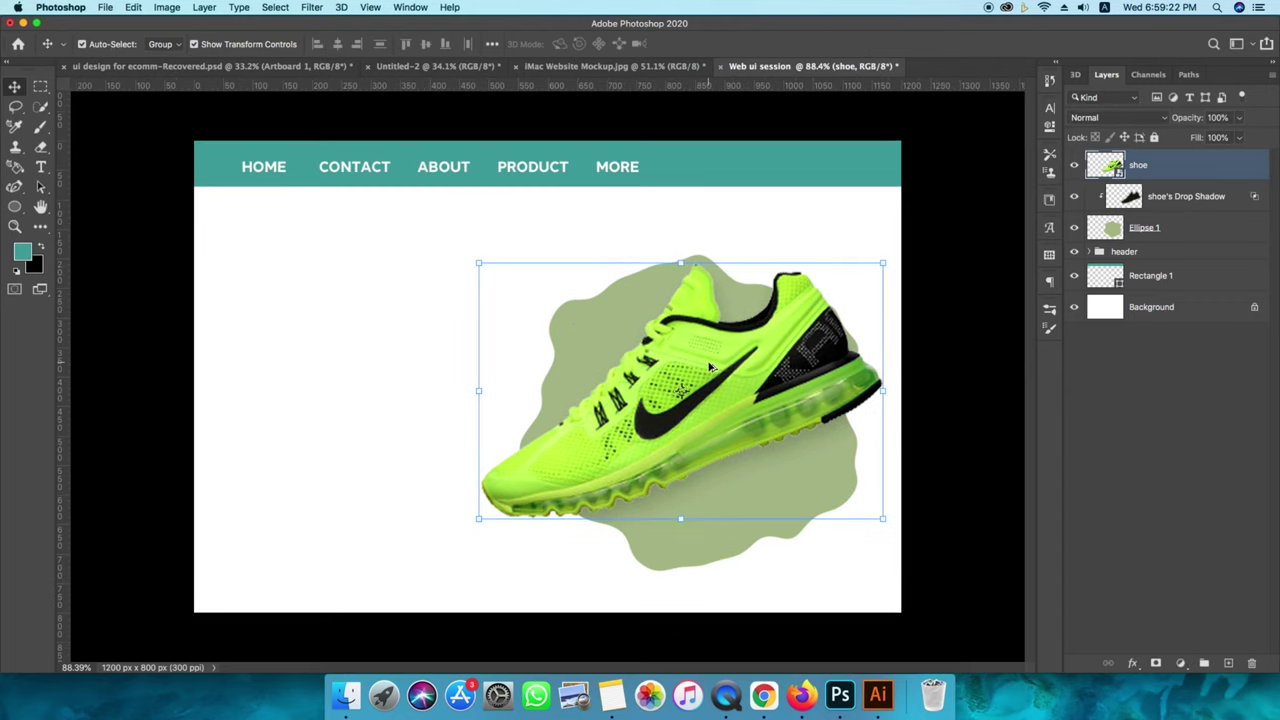
{"action": "scroll", "coordinate": [710, 368], "scroll_direction": "down", "scroll_amount": 2}
{"action": "scroll", "coordinate": [712, 368], "scroll_direction": "down", "scroll_amount": 2}
{"action": "scroll", "coordinate": [715, 368], "scroll_direction": "up", "scroll_amount": 2}
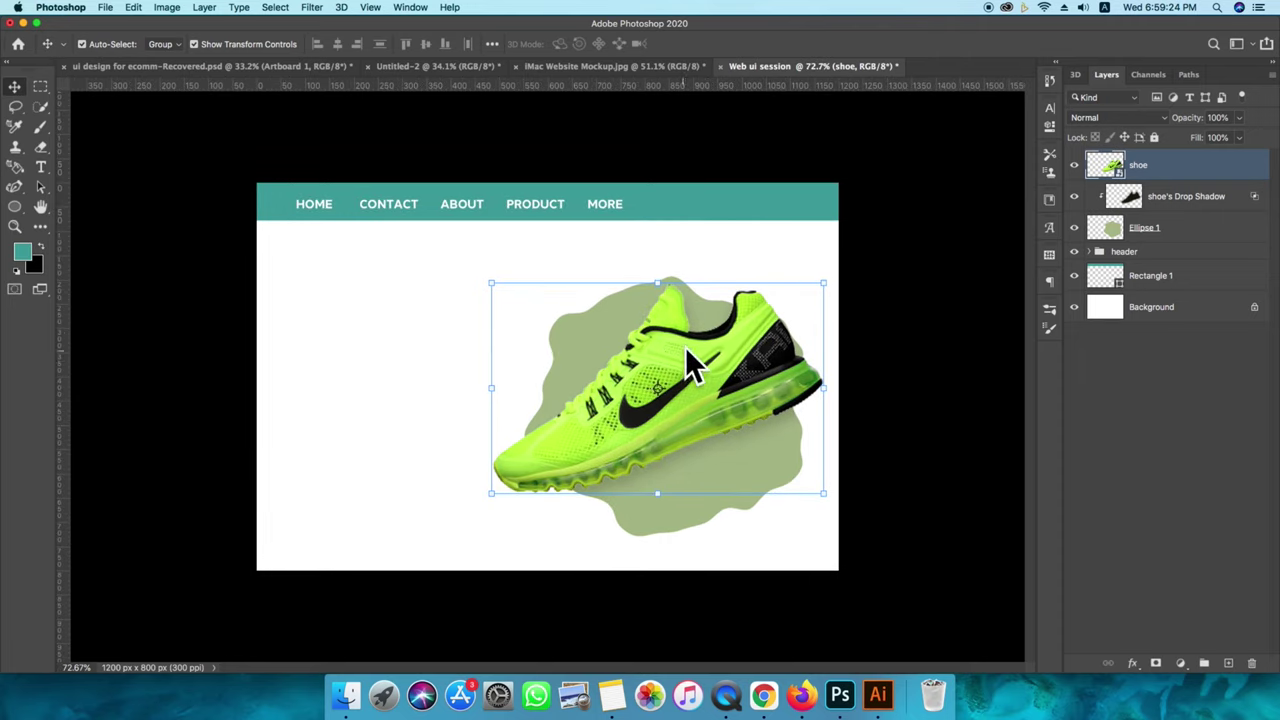
{"action": "scroll", "coordinate": [686, 336], "scroll_direction": "up", "scroll_amount": 1}
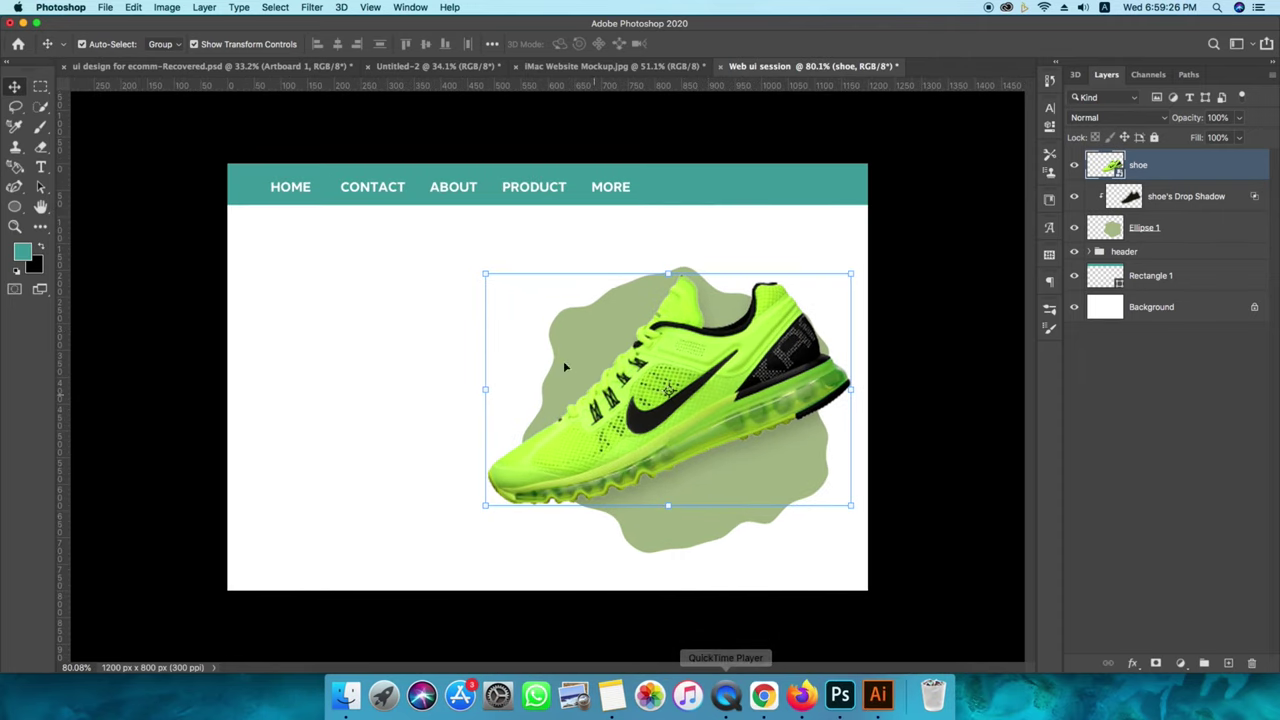
{"action": "left_click", "coordinate": [398, 372]}
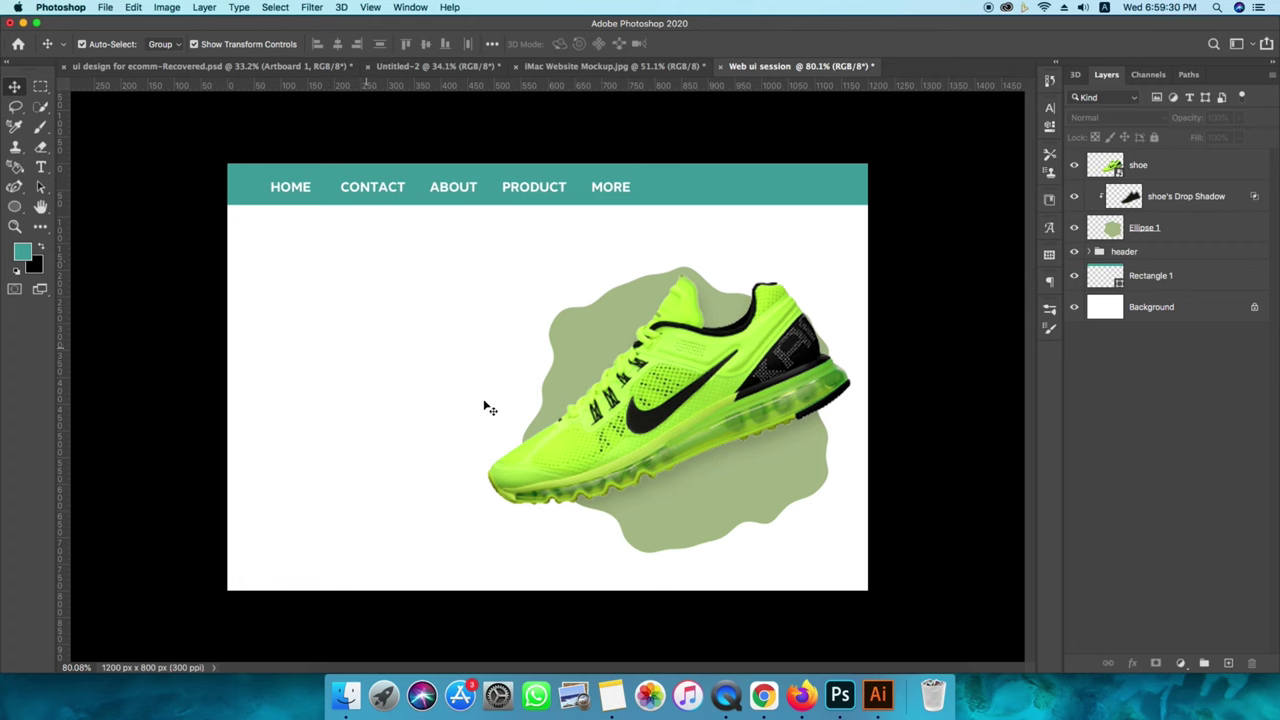
{"action": "left_click", "coordinate": [762, 686]}
Change the Google query to 'shoe brand heading' and view the web results.
{"action": "scroll", "coordinate": [500, 300], "scroll_direction": "up", "scroll_amount": 1}
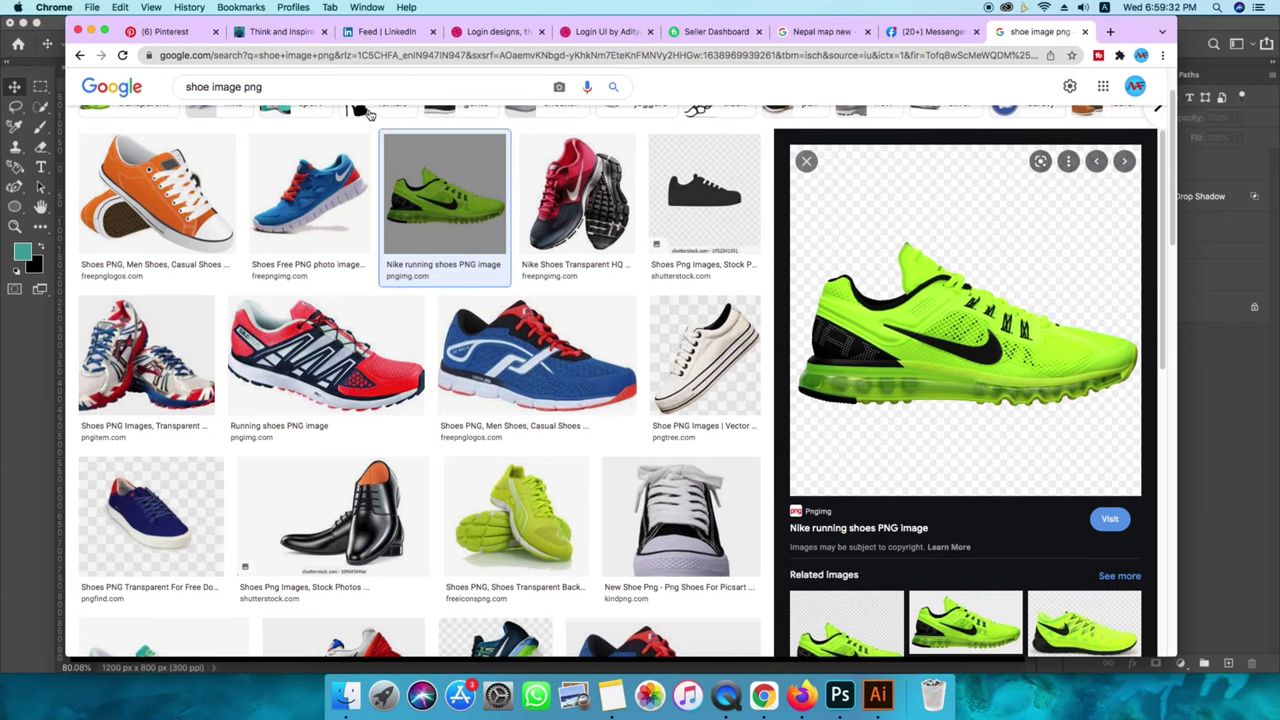
{"action": "left_click", "coordinate": [299, 87]}
{"action": "left_click_drag", "start_coordinate": [299, 87], "coordinate": [214, 87]}
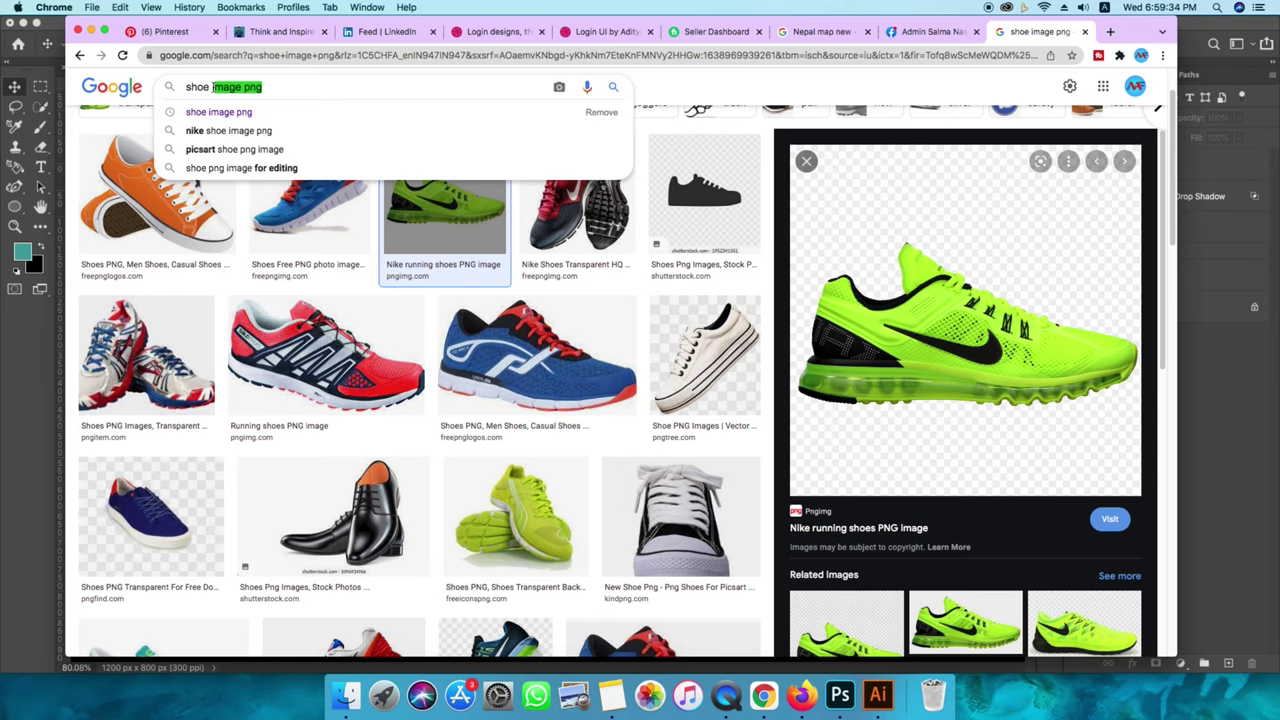
{"action": "key", "text": "BackSpace"}
{"action": "type", "text": "brand heading"}
{"action": "key", "text": "Return"}
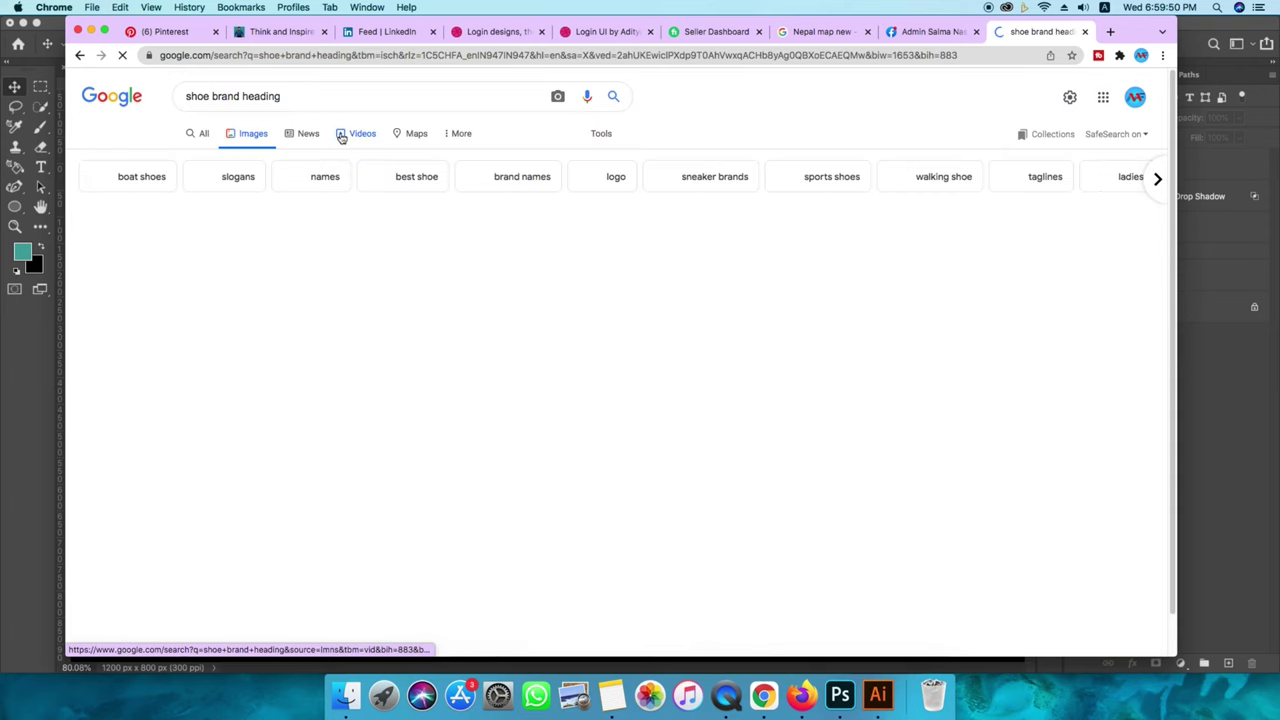
{"action": "scroll", "coordinate": [333, 130], "scroll_direction": "down", "scroll_amount": 1}
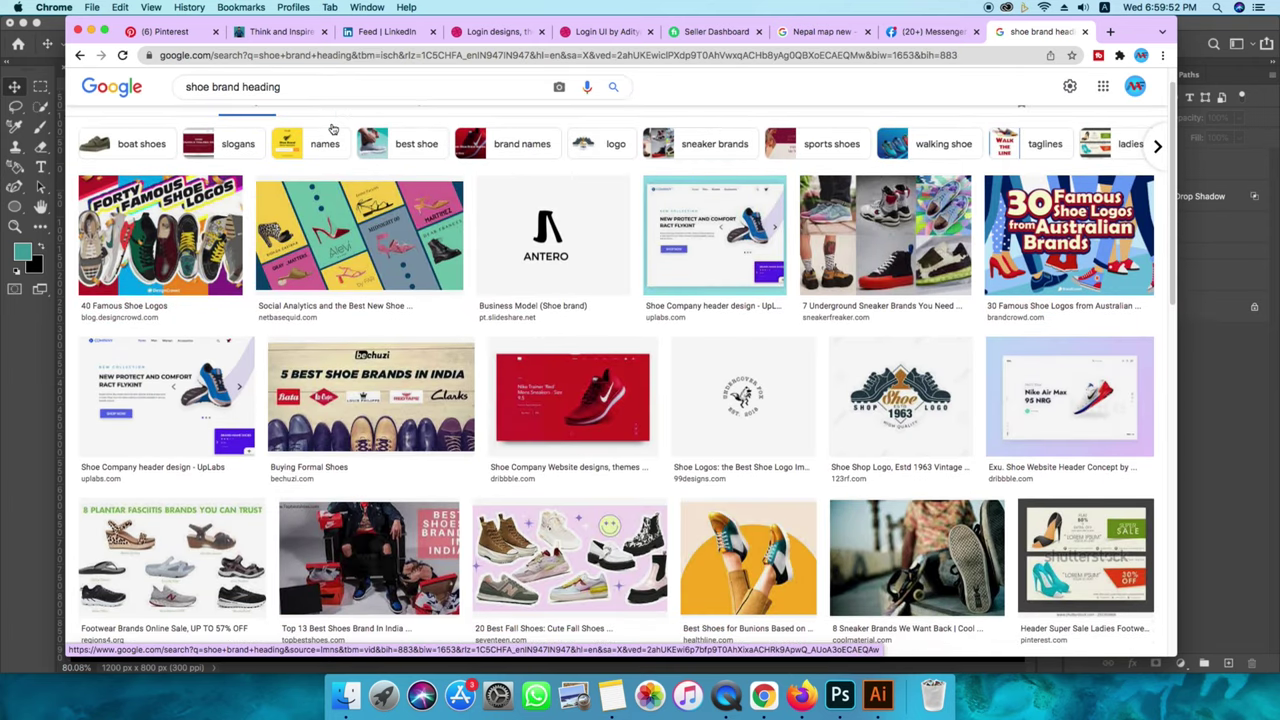
{"action": "scroll", "coordinate": [333, 130], "scroll_direction": "up", "scroll_amount": 1}
{"action": "left_click", "coordinate": [198, 134]}
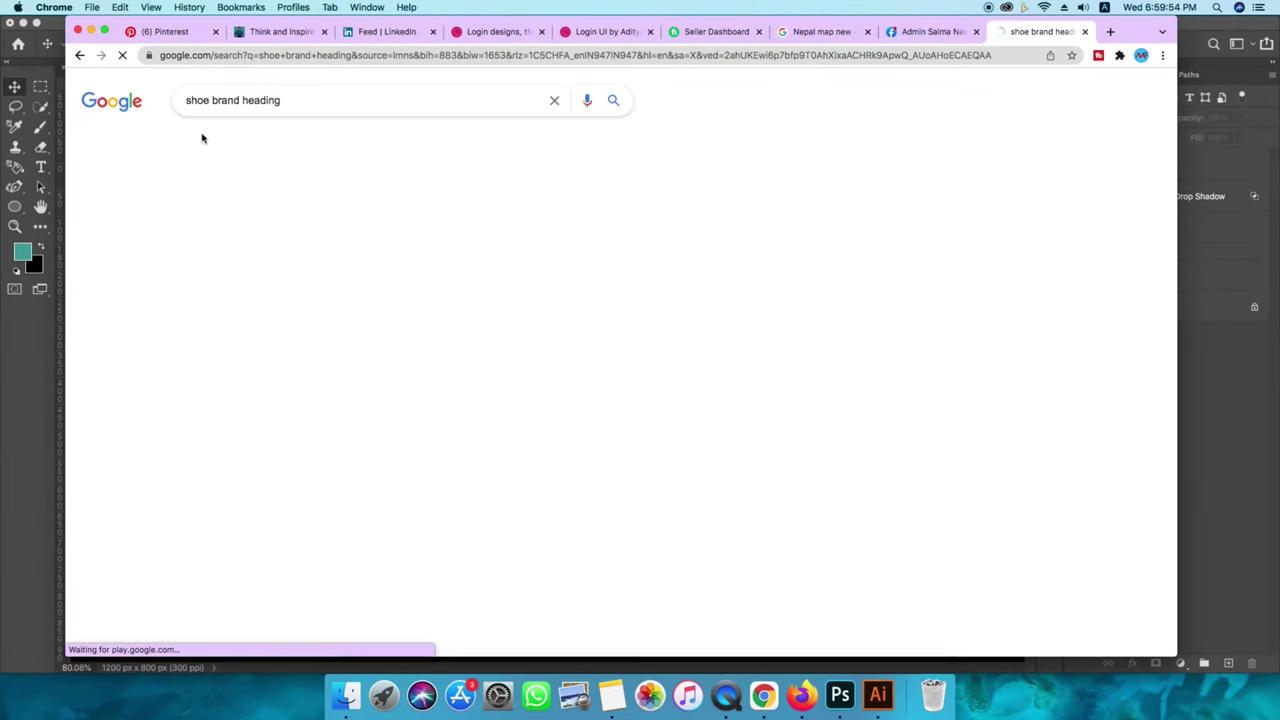
Refine the search to the 'shoe brand slogans' suggestion.
{"action": "scroll", "coordinate": [400, 220], "scroll_direction": "down", "scroll_amount": 1}
{"action": "scroll", "coordinate": [420, 230], "scroll_direction": "down", "scroll_amount": 1}
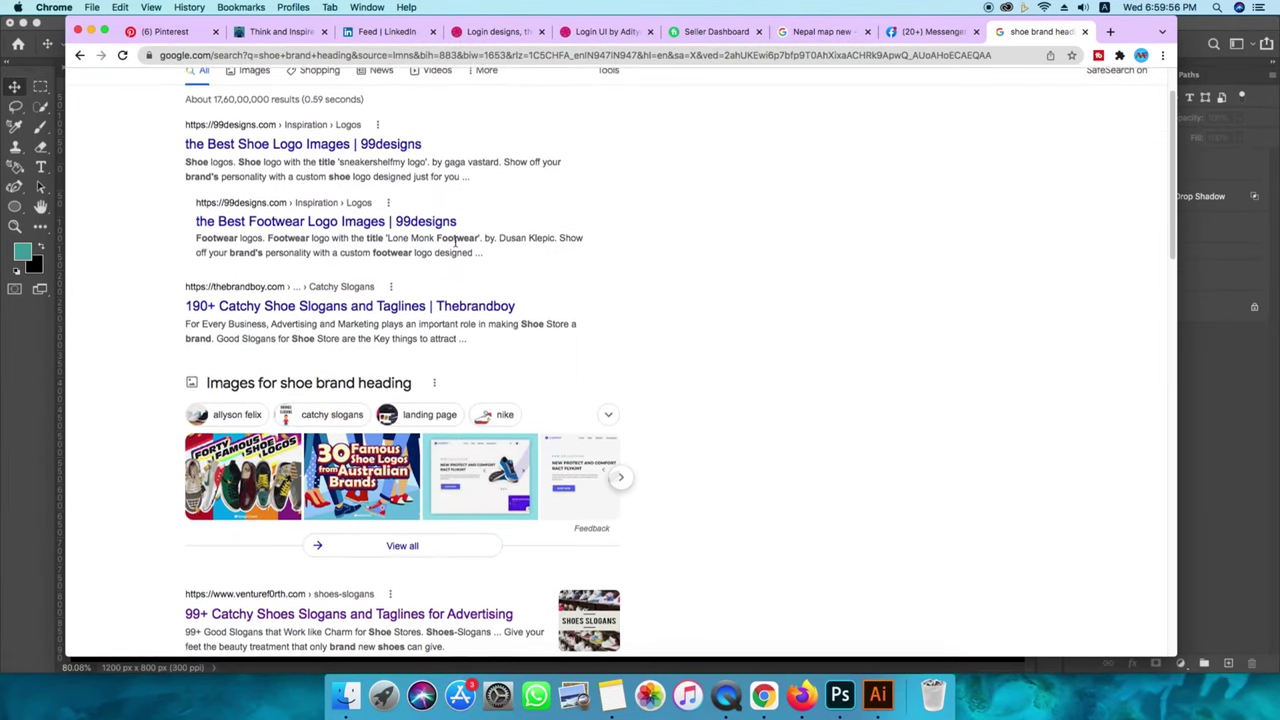
{"action": "scroll", "coordinate": [455, 246], "scroll_direction": "down", "scroll_amount": 5}
{"action": "scroll", "coordinate": [455, 246], "scroll_direction": "down", "scroll_amount": 2}
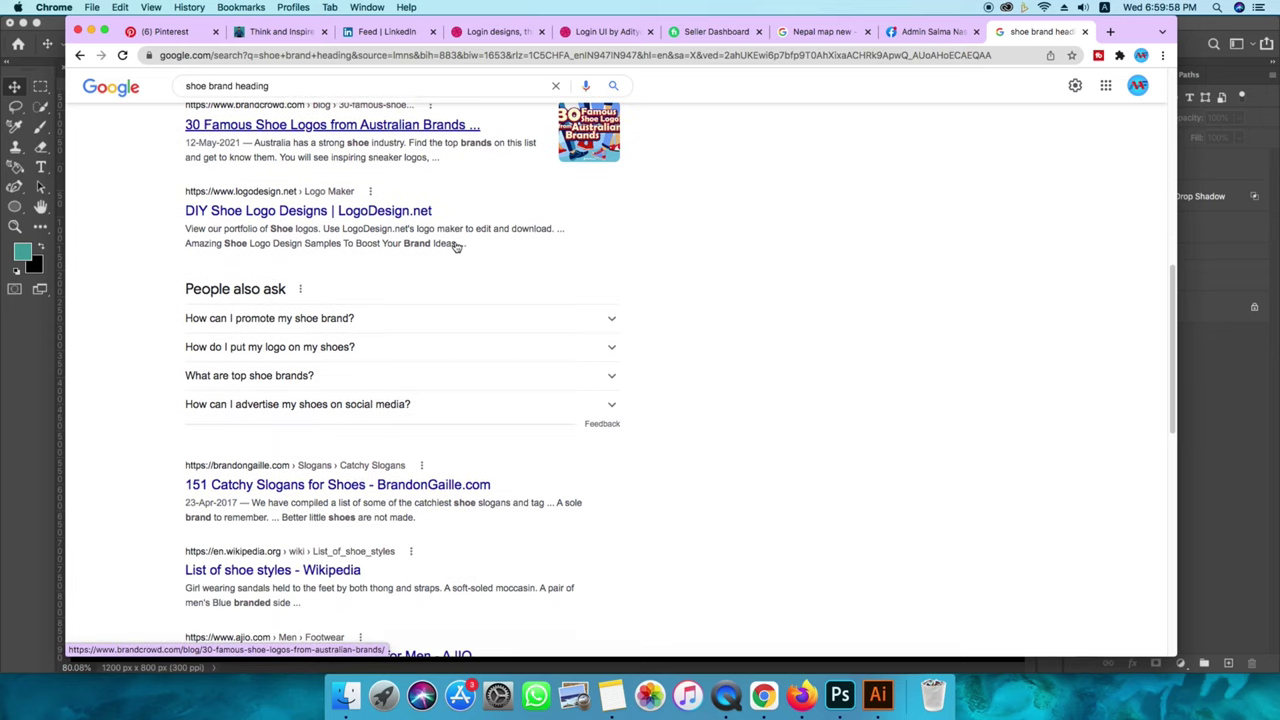
{"action": "scroll", "coordinate": [456, 246], "scroll_direction": "down", "scroll_amount": 3}
{"action": "scroll", "coordinate": [455, 246], "scroll_direction": "down", "scroll_amount": 2}
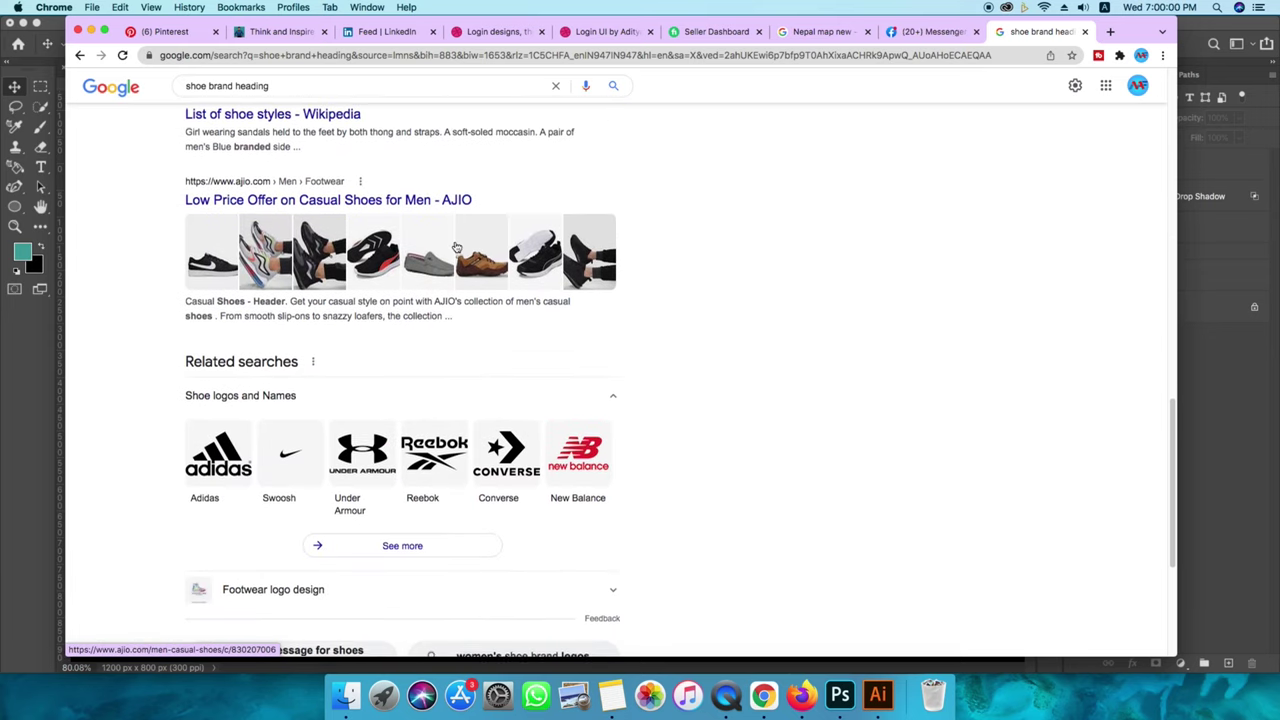
{"action": "scroll", "coordinate": [456, 246], "scroll_direction": "down", "scroll_amount": 1}
{"action": "scroll", "coordinate": [455, 246], "scroll_direction": "down", "scroll_amount": 1}
{"action": "scroll", "coordinate": [455, 246], "scroll_direction": "down", "scroll_amount": 1}
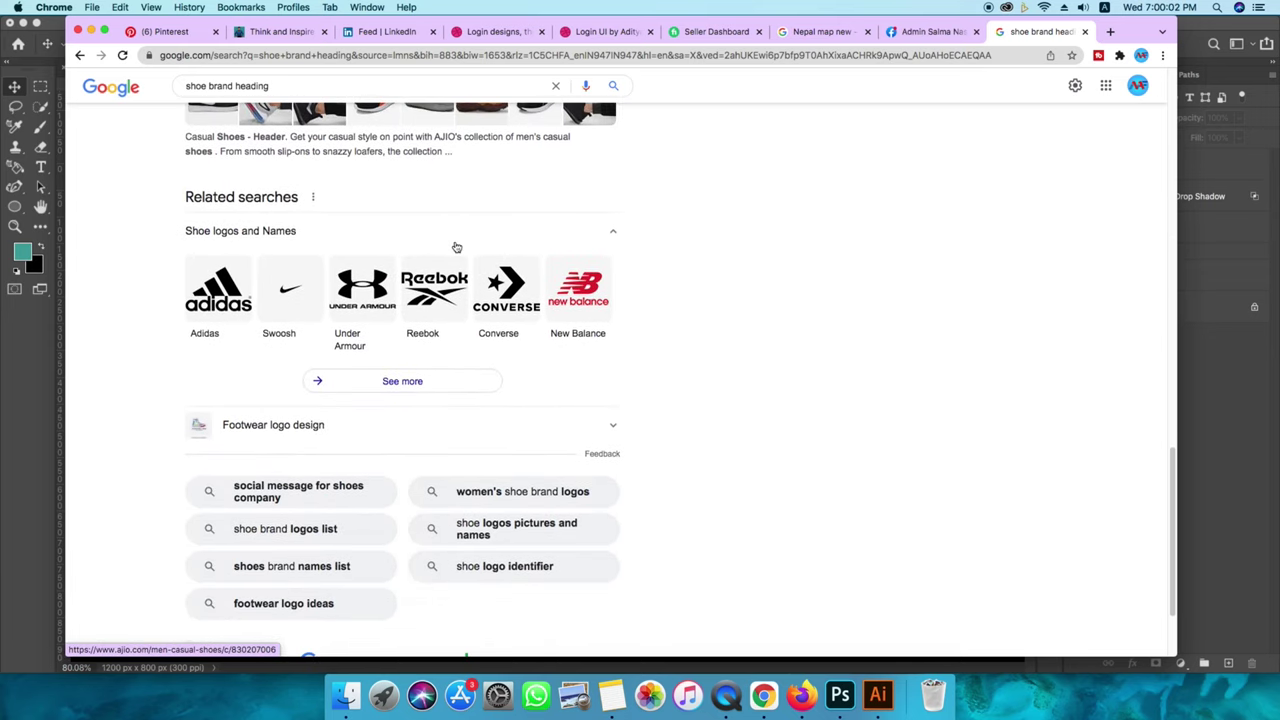
{"action": "scroll", "coordinate": [455, 246], "scroll_direction": "up", "scroll_amount": 10}
{"action": "scroll", "coordinate": [455, 246], "scroll_direction": "up", "scroll_amount": 2}
{"action": "scroll", "coordinate": [305, 143], "scroll_direction": "up", "scroll_amount": 1}
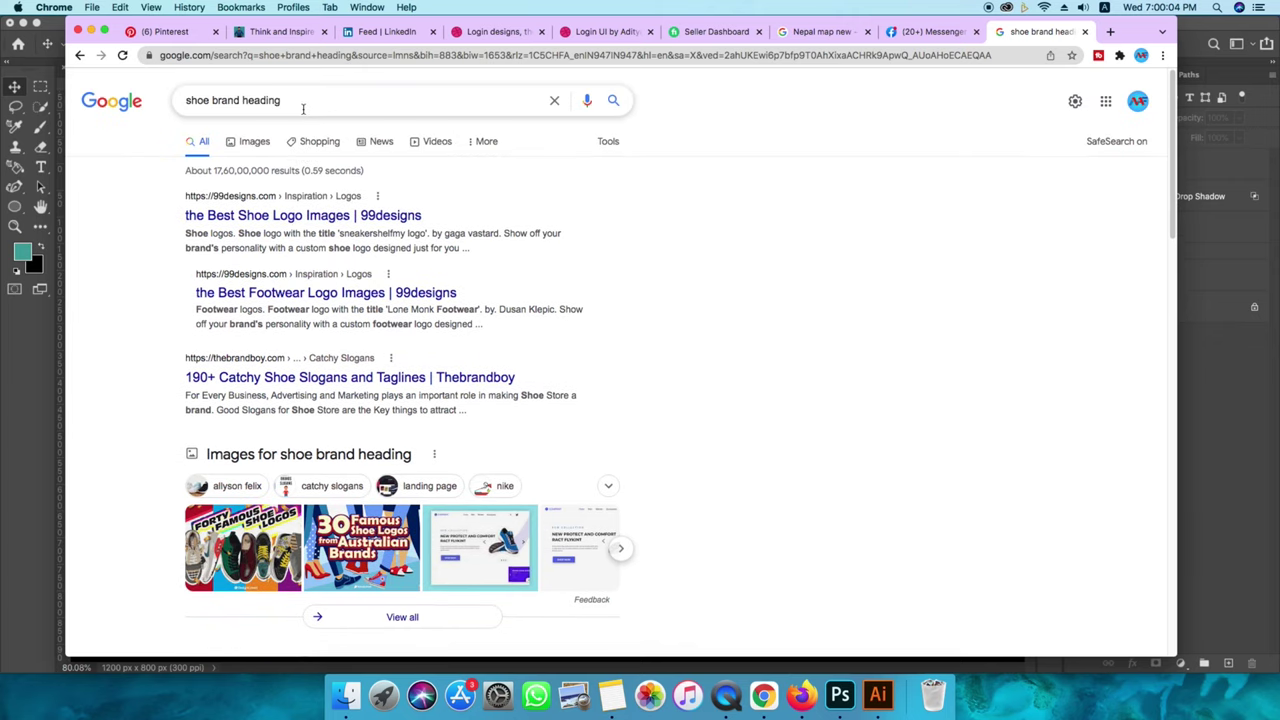
{"action": "left_click", "coordinate": [300, 104]}
{"action": "key", "text": "BackSpace"}
{"action": "key", "text": "BackSpace"}
{"action": "key", "text": "BackSpace"}
{"action": "key", "text": "BackSpace"}
{"action": "key", "text": "BackSpace"}
{"action": "key", "text": "BackSpace"}
{"action": "key", "text": "BackSpace"}
{"action": "type", "text": "s"}
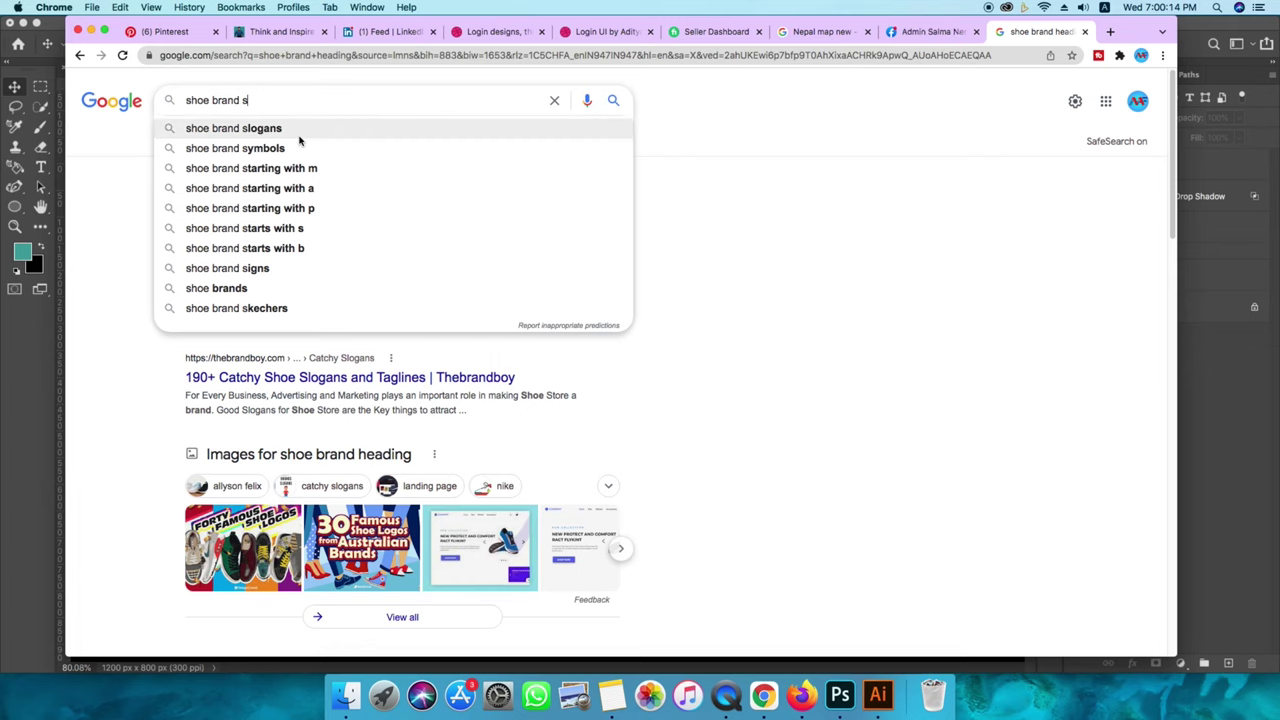
{"action": "left_click", "coordinate": [300, 135]}
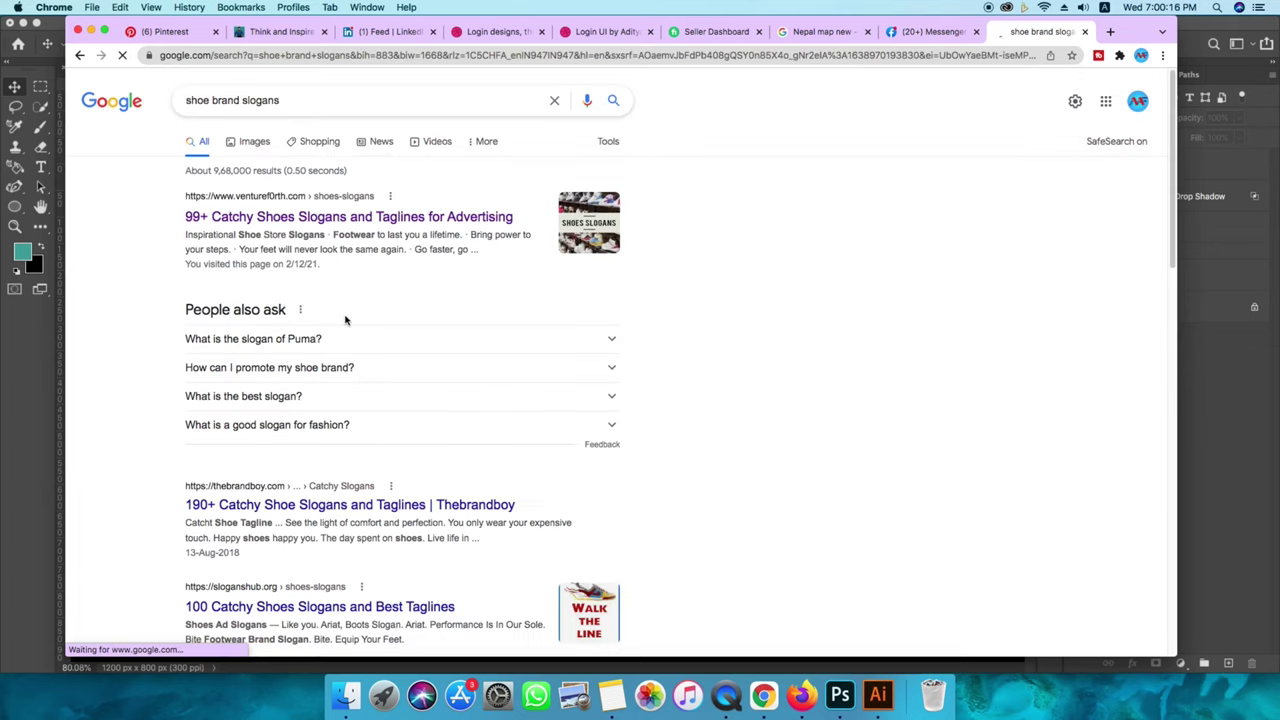
Open the sloganshub.org '100 Catchy Shoes Slogans and Best Taglines' result.
{"action": "scroll", "coordinate": [345, 318], "scroll_direction": "down", "scroll_amount": 2}
{"action": "scroll", "coordinate": [345, 318], "scroll_direction": "down", "scroll_amount": 1}
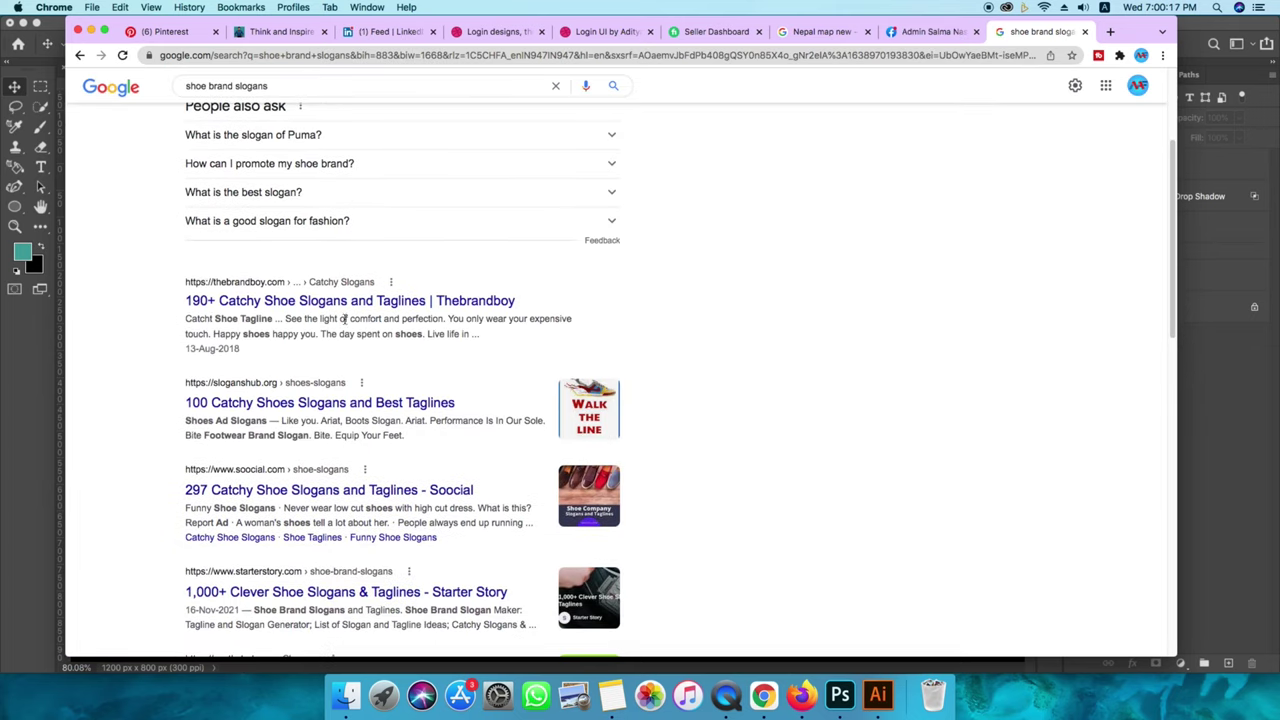
{"action": "left_click", "coordinate": [300, 404]}
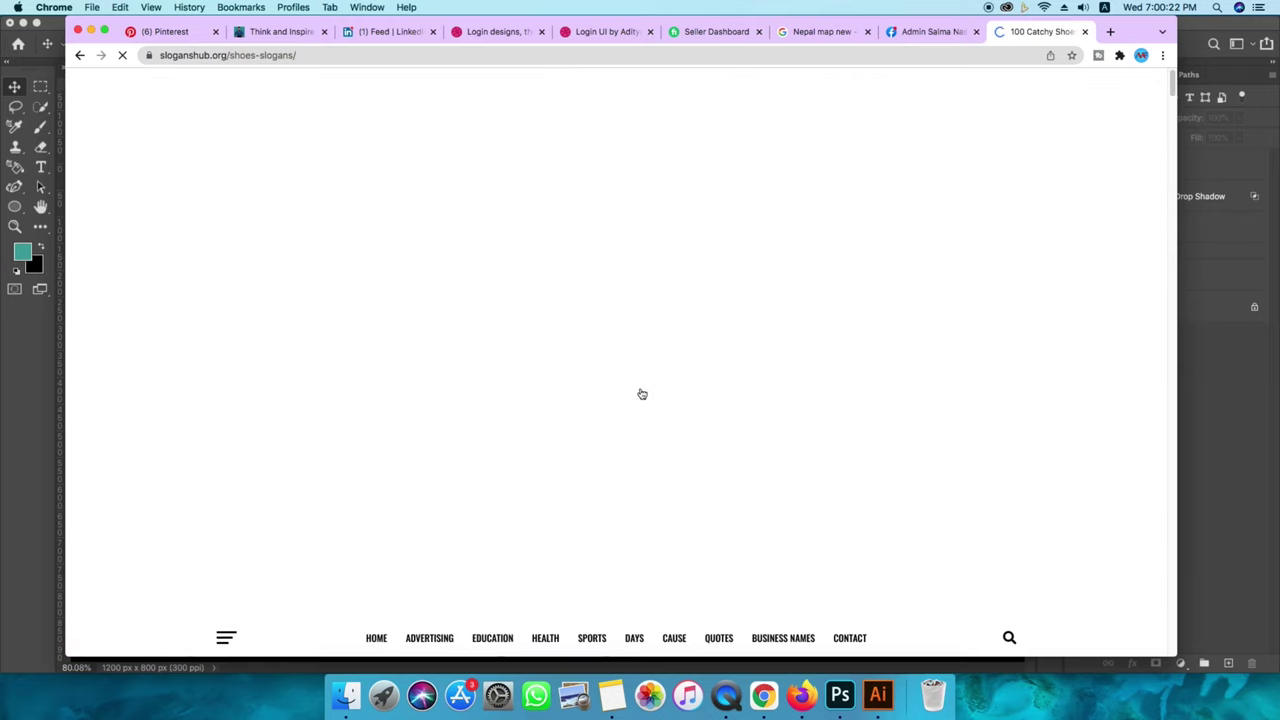
Find the slogan 'Desire the feel of satisfaction' in the list and copy it.
{"action": "scroll", "coordinate": [642, 394], "scroll_direction": "down", "scroll_amount": 3}
{"action": "scroll", "coordinate": [642, 394], "scroll_direction": "down", "scroll_amount": 3}
{"action": "scroll", "coordinate": [640, 393], "scroll_direction": "up", "scroll_amount": 3}
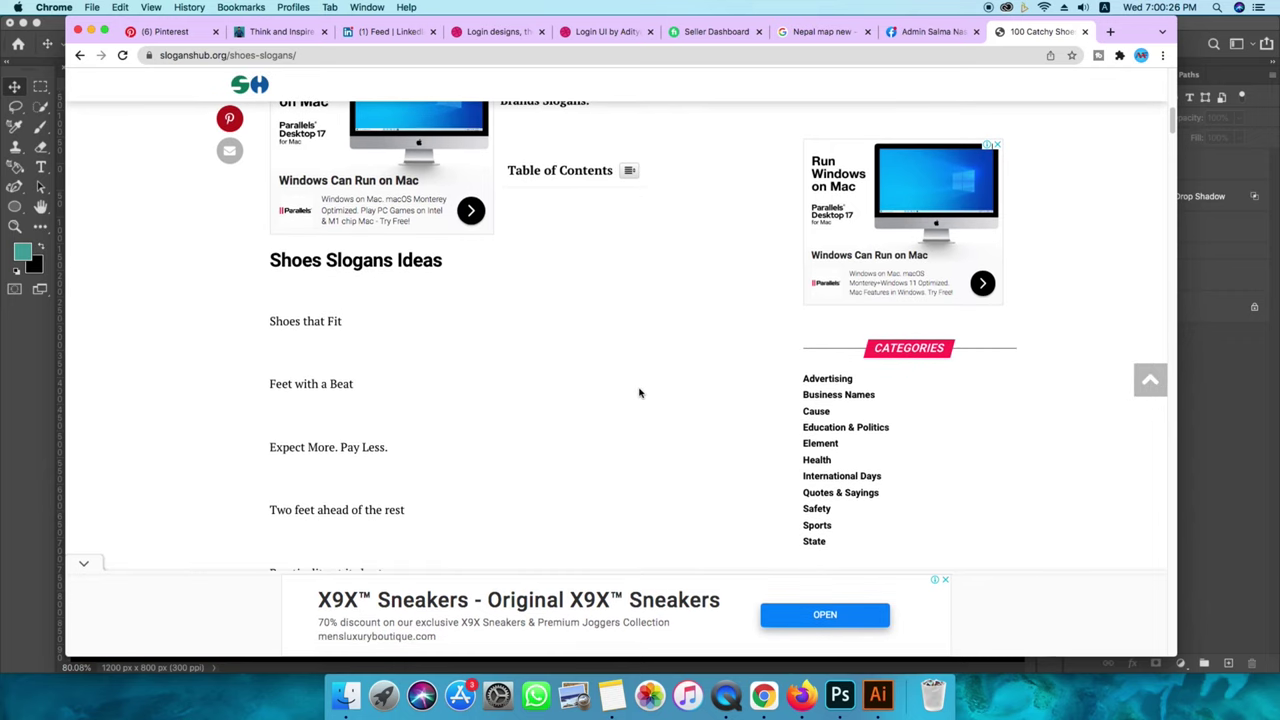
{"action": "scroll", "coordinate": [640, 393], "scroll_direction": "down", "scroll_amount": 3}
{"action": "scroll", "coordinate": [575, 371], "scroll_direction": "down", "scroll_amount": 2}
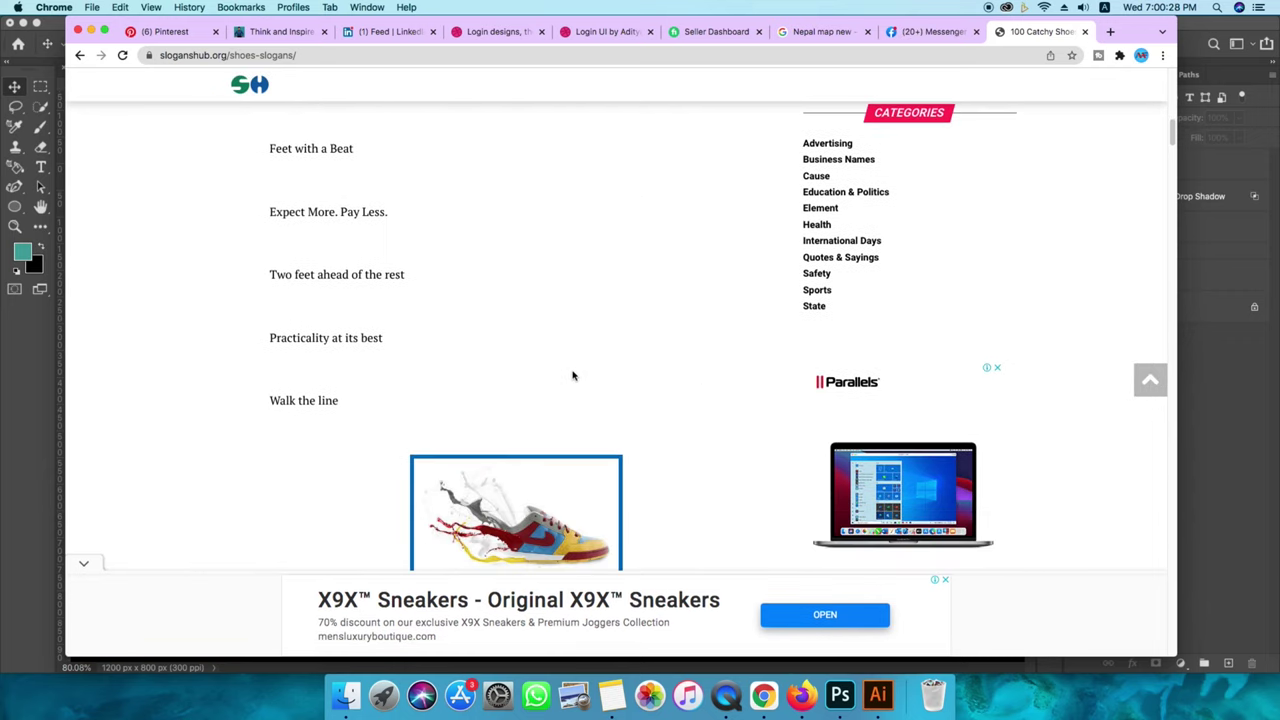
{"action": "scroll", "coordinate": [571, 371], "scroll_direction": "down", "scroll_amount": 5}
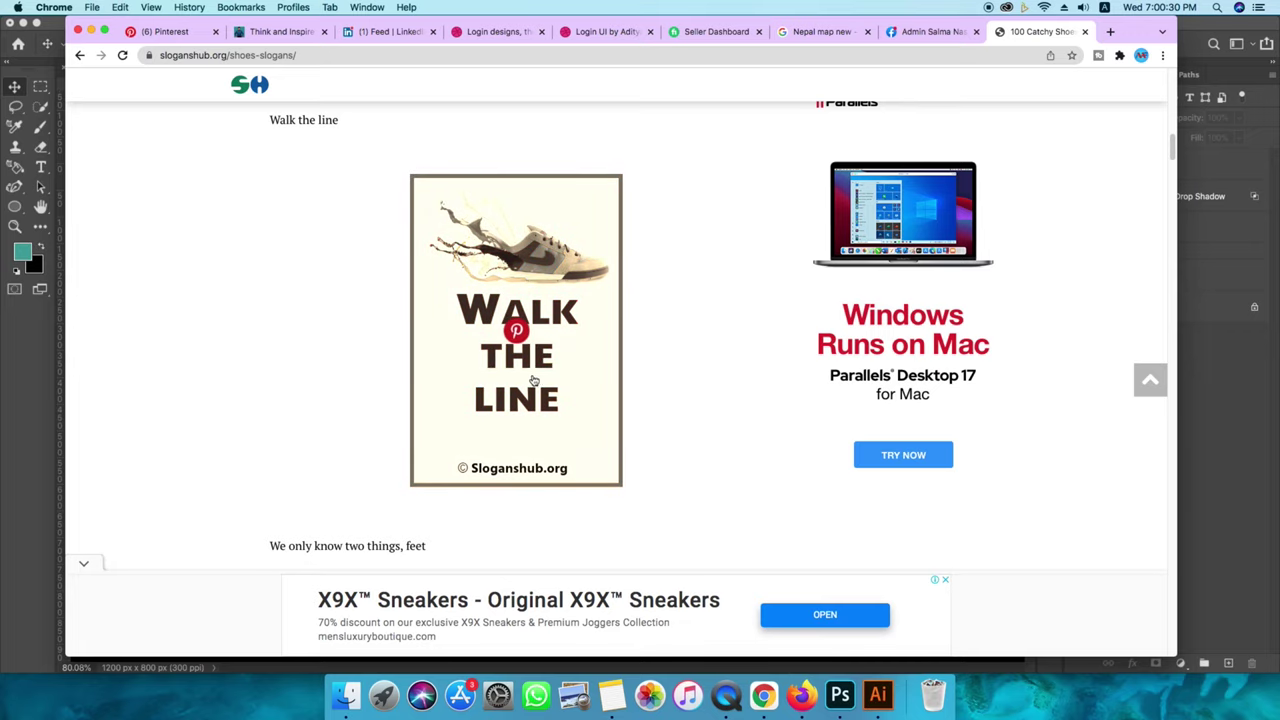
{"action": "scroll", "coordinate": [540, 378], "scroll_direction": "down", "scroll_amount": 6}
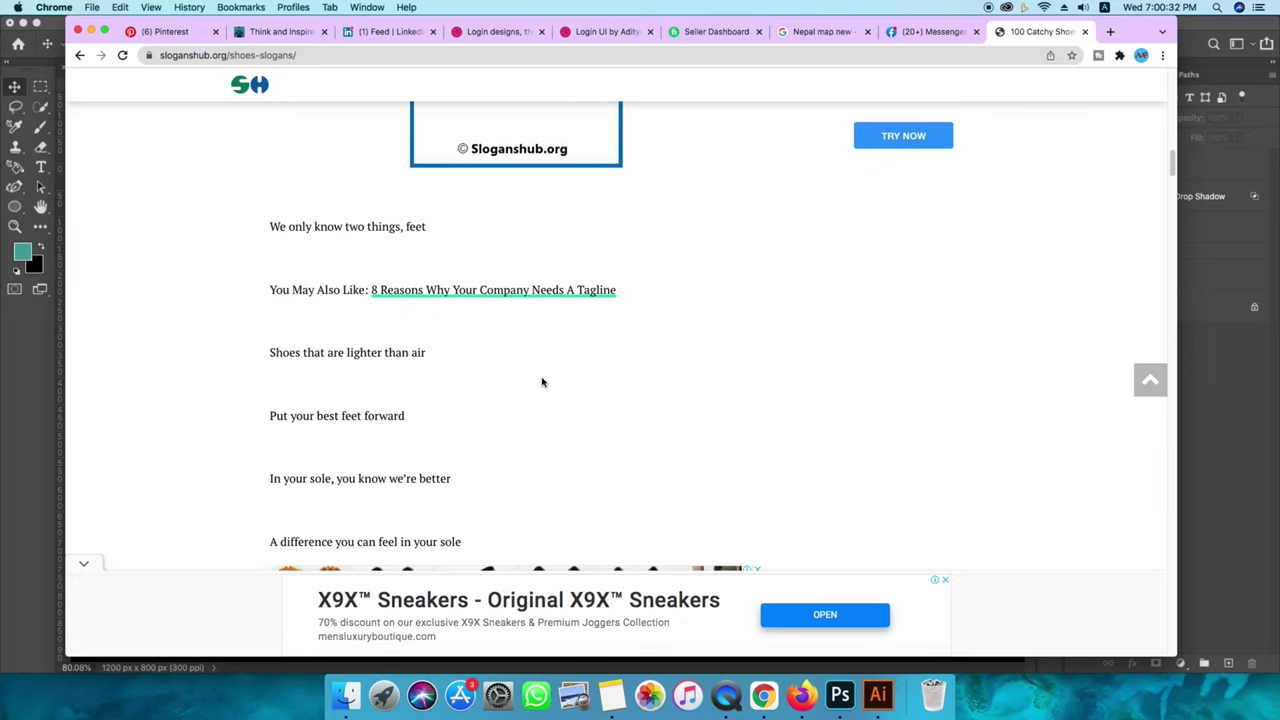
{"action": "scroll", "coordinate": [542, 382], "scroll_direction": "down", "scroll_amount": 2}
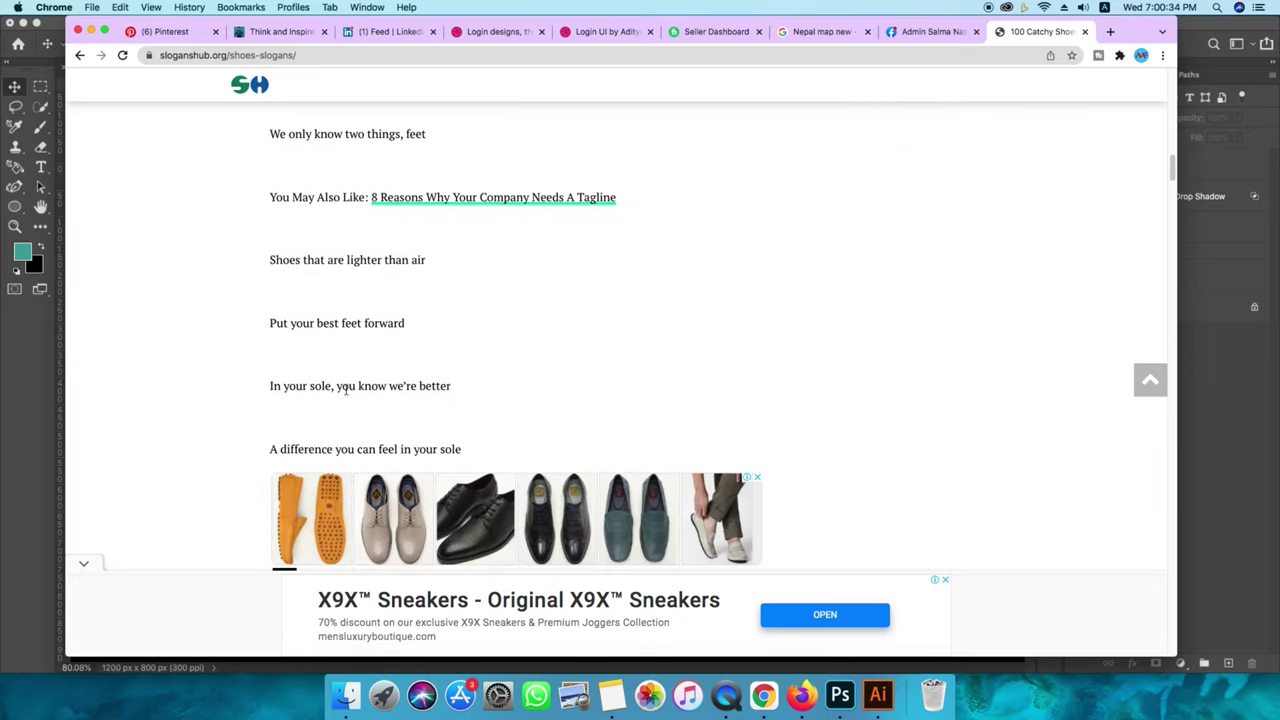
{"action": "scroll", "coordinate": [300, 388], "scroll_direction": "down", "scroll_amount": 1}
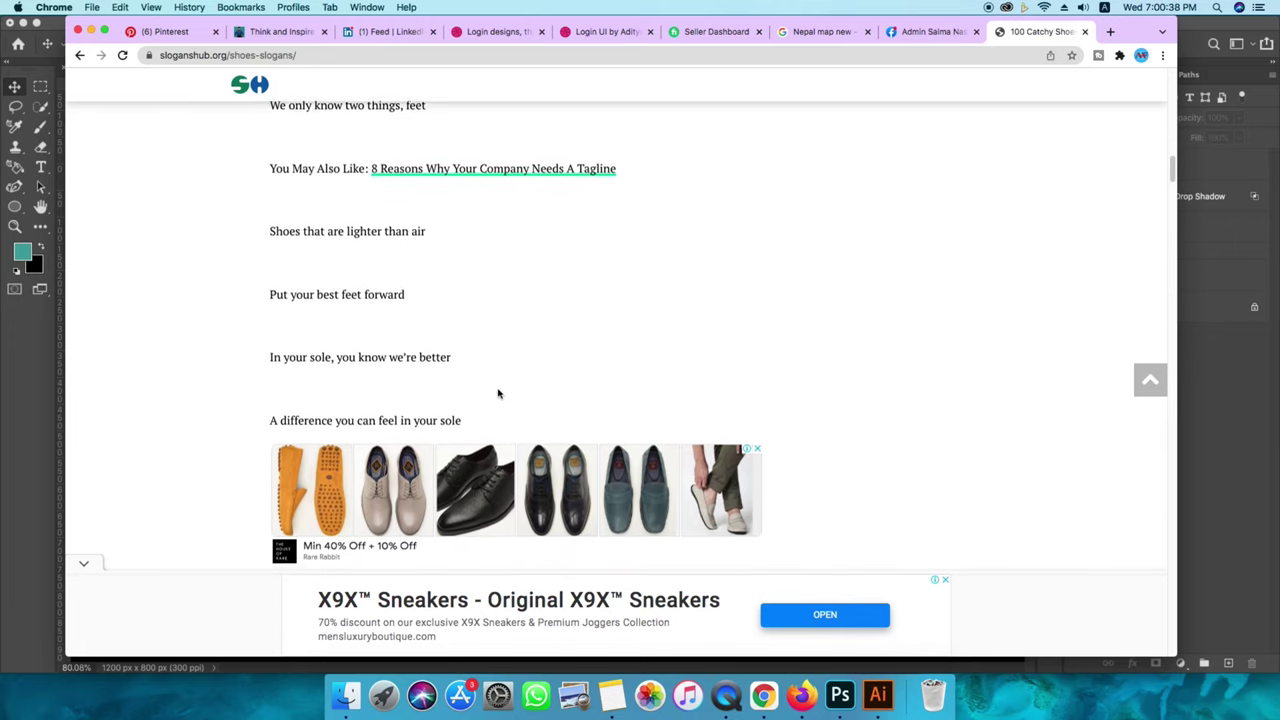
{"action": "scroll", "coordinate": [497, 391], "scroll_direction": "down", "scroll_amount": 4}
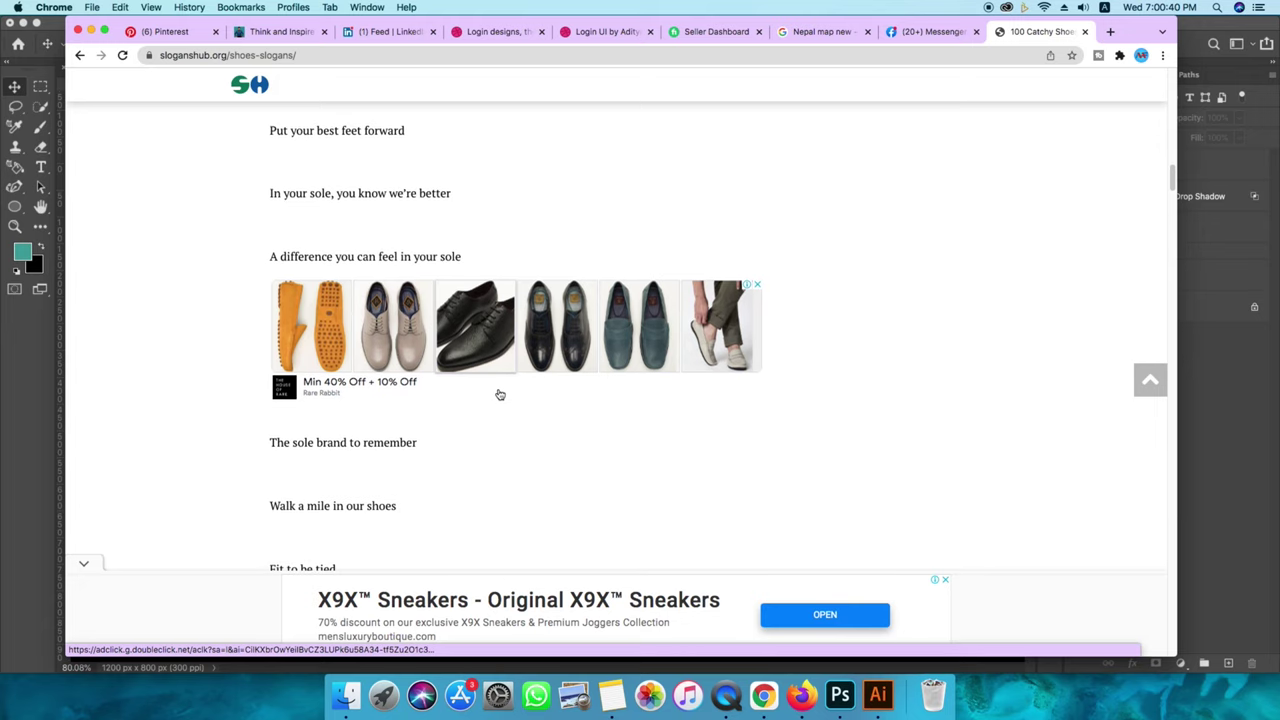
{"action": "scroll", "coordinate": [500, 394], "scroll_direction": "down", "scroll_amount": 10}
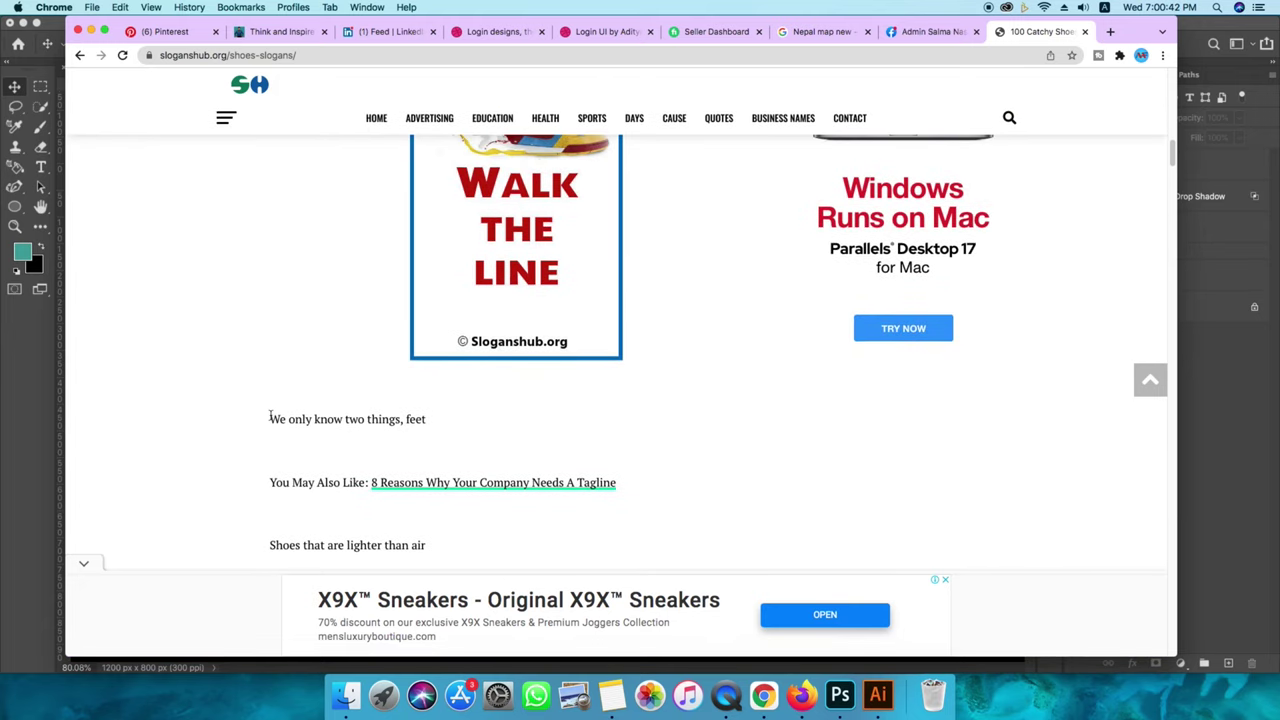
{"action": "scroll", "coordinate": [391, 356], "scroll_direction": "down", "scroll_amount": 5}
{"action": "scroll", "coordinate": [391, 356], "scroll_direction": "up", "scroll_amount": 1}
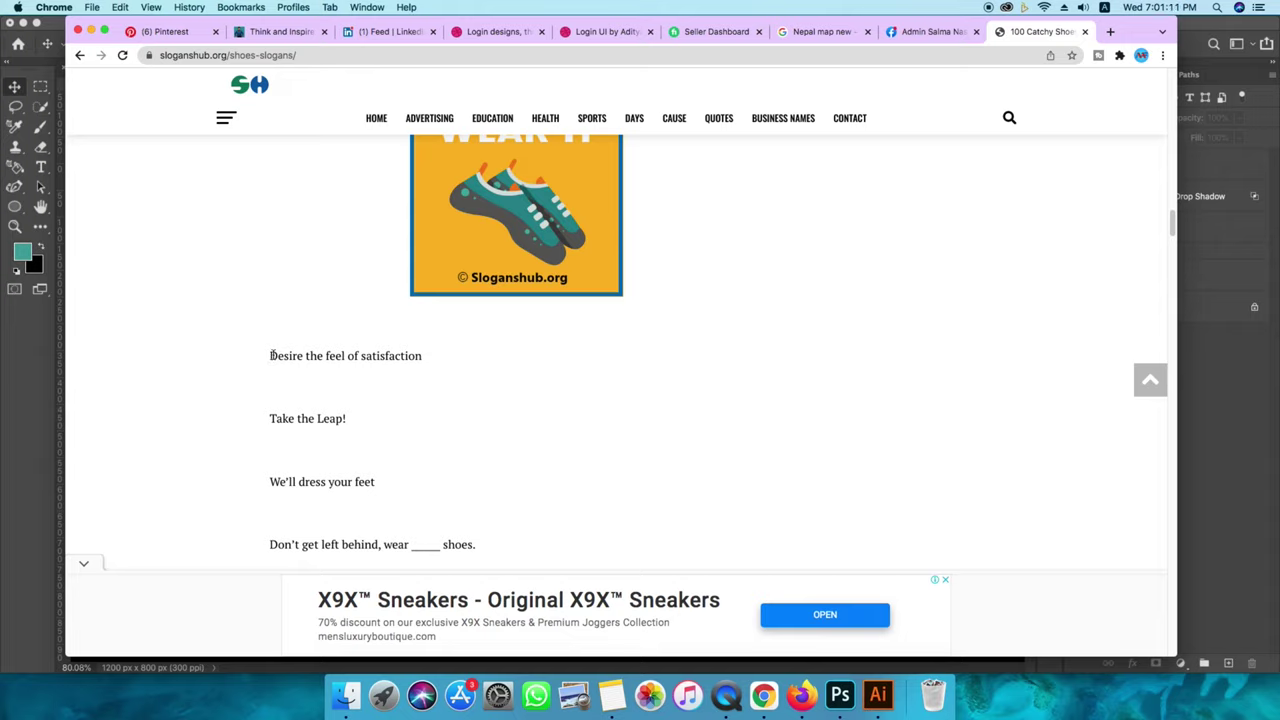
{"action": "left_click_drag", "start_coordinate": [269, 358], "coordinate": [443, 366]}
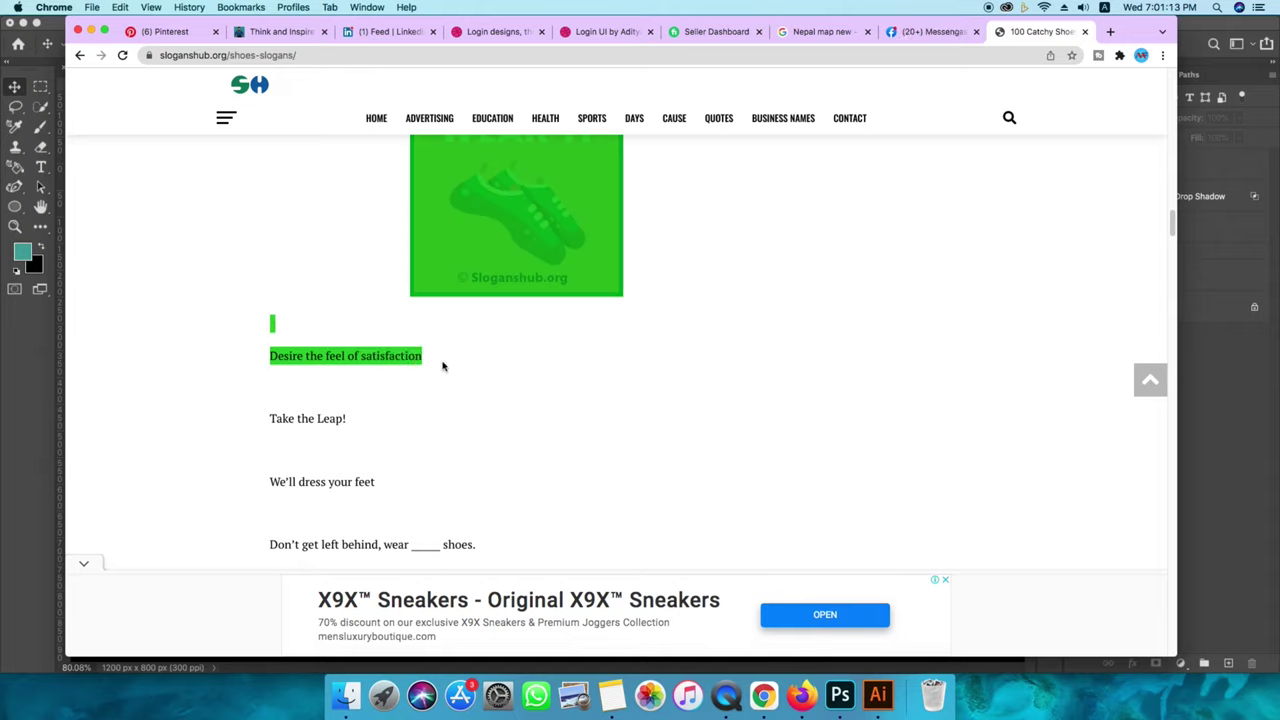
{"action": "right_click", "coordinate": [421, 356]}
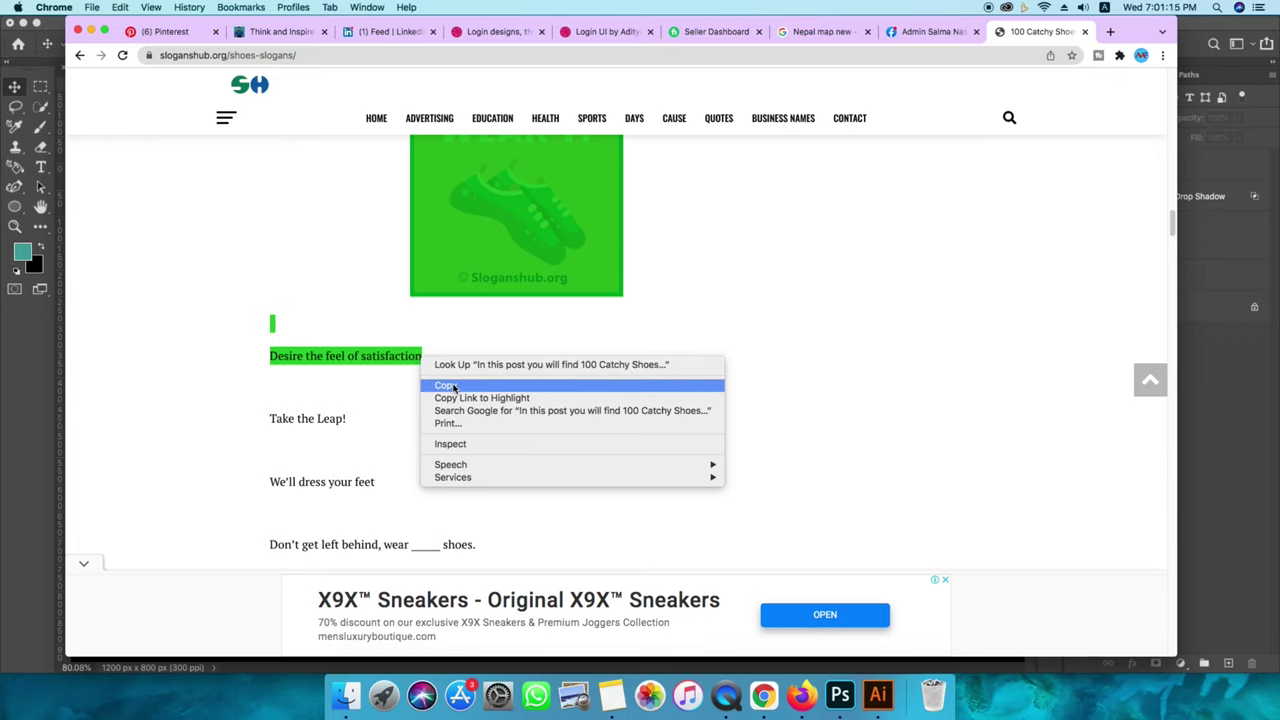
{"action": "left_click", "coordinate": [450, 381]}
Reselect only the 'Desire the feel of satisfaction' line and copy it again.
{"action": "mouse_move", "coordinate": [432, 367]}
{"action": "left_mouse_down"}
{"action": "mouse_move", "coordinate": [337, 362]}
{"action": "mouse_move", "coordinate": [271, 323]}
{"action": "mouse_move", "coordinate": [269, 357]}
{"action": "left_mouse_up"}
{"action": "right_click", "coordinate": [271, 355]}
{"action": "left_click", "coordinate": [290, 380]}
Paste 'DESIRE THE FEEL OF SATISFACTION' as a new text layer left of the shoe.
{"action": "left_click", "coordinate": [840, 695]}
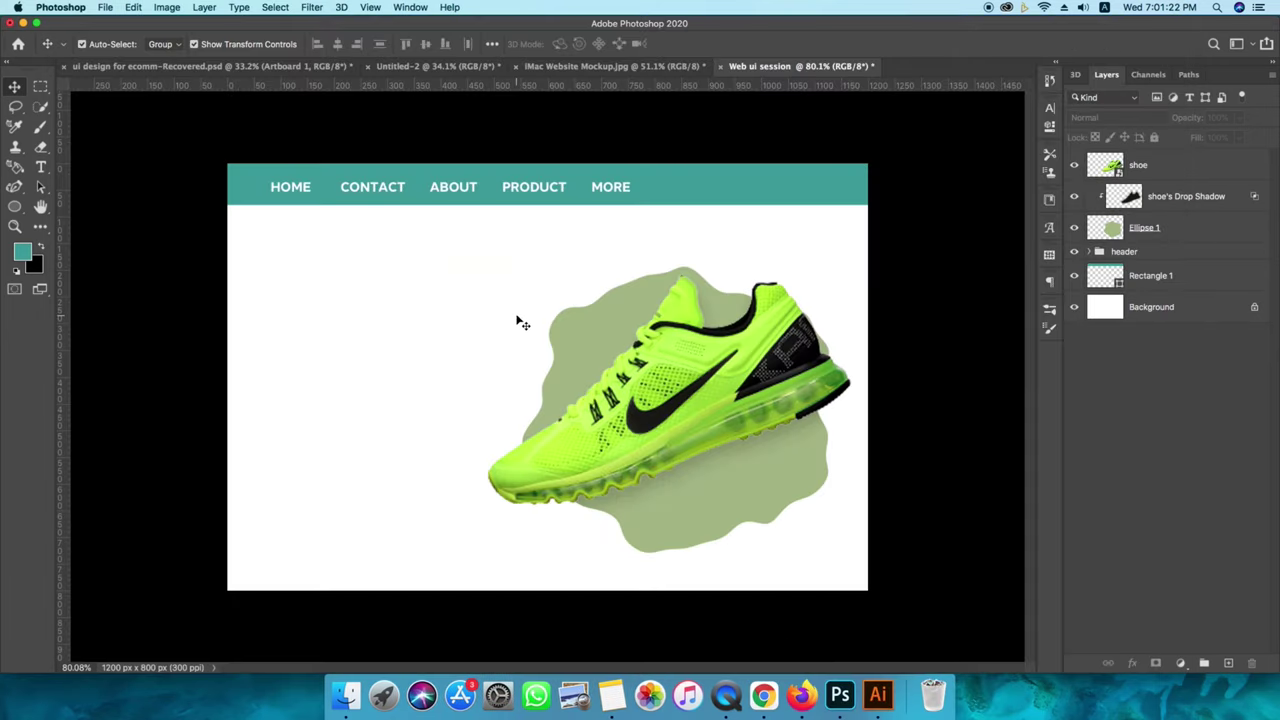
{"action": "key", "text": "t"}
{"action": "left_click", "coordinate": [319, 297]}
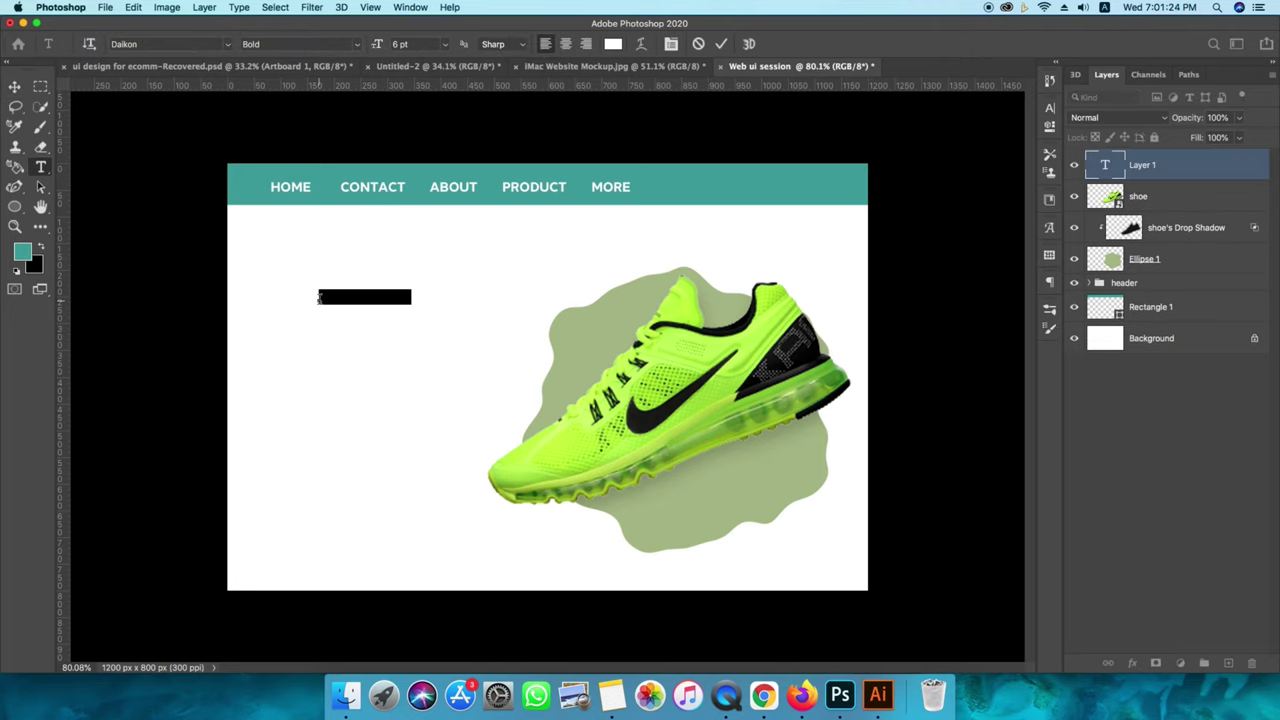
{"action": "key", "text": "ctrl+v"}
{"action": "left_click", "coordinate": [721, 44]}
Set the headline text colour to black.
{"action": "type", "text": "3b3b3b"}
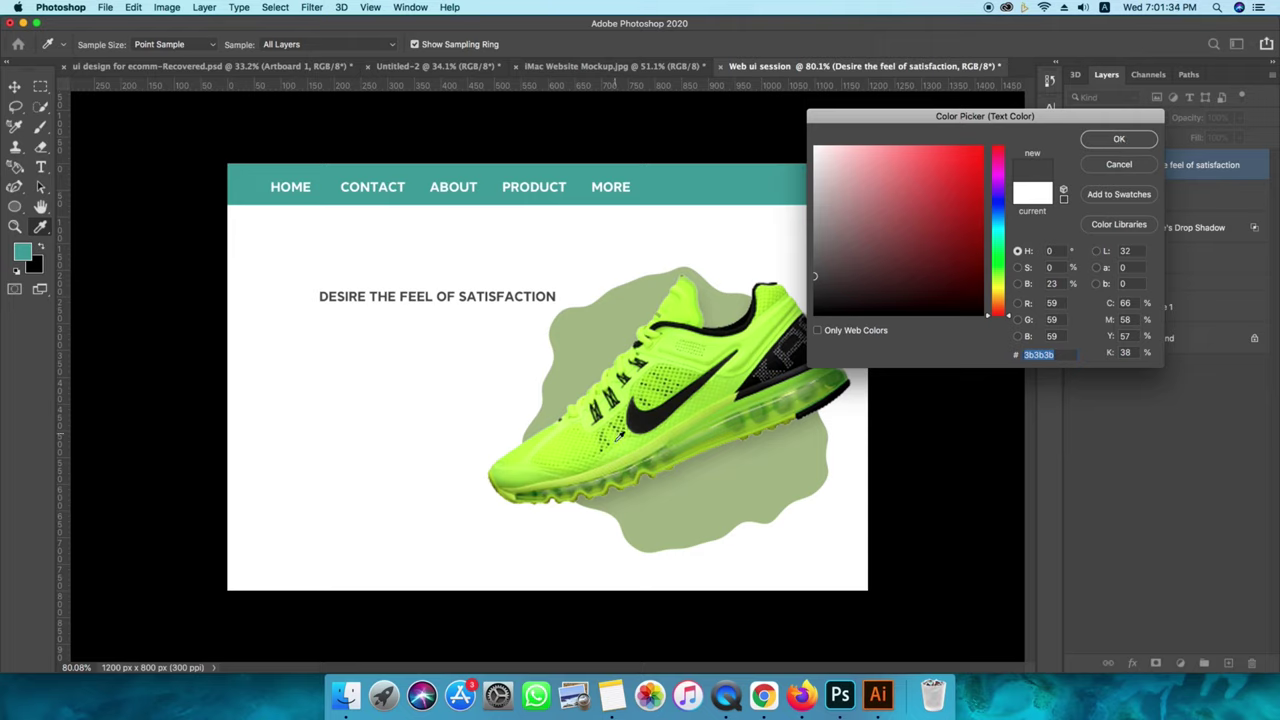
{"action": "left_click", "coordinate": [628, 453]}
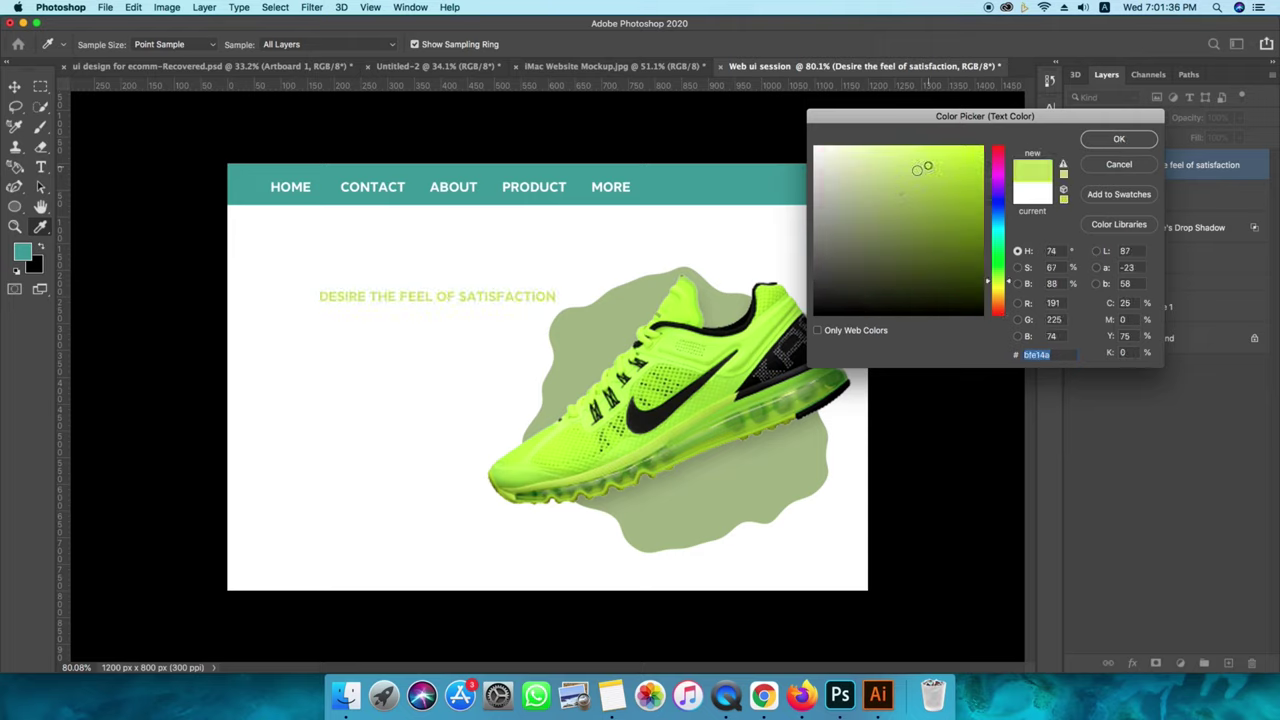
{"action": "left_click_drag", "start_coordinate": [917, 170], "coordinate": [814, 147]}
{"action": "left_click", "coordinate": [790, 304]}
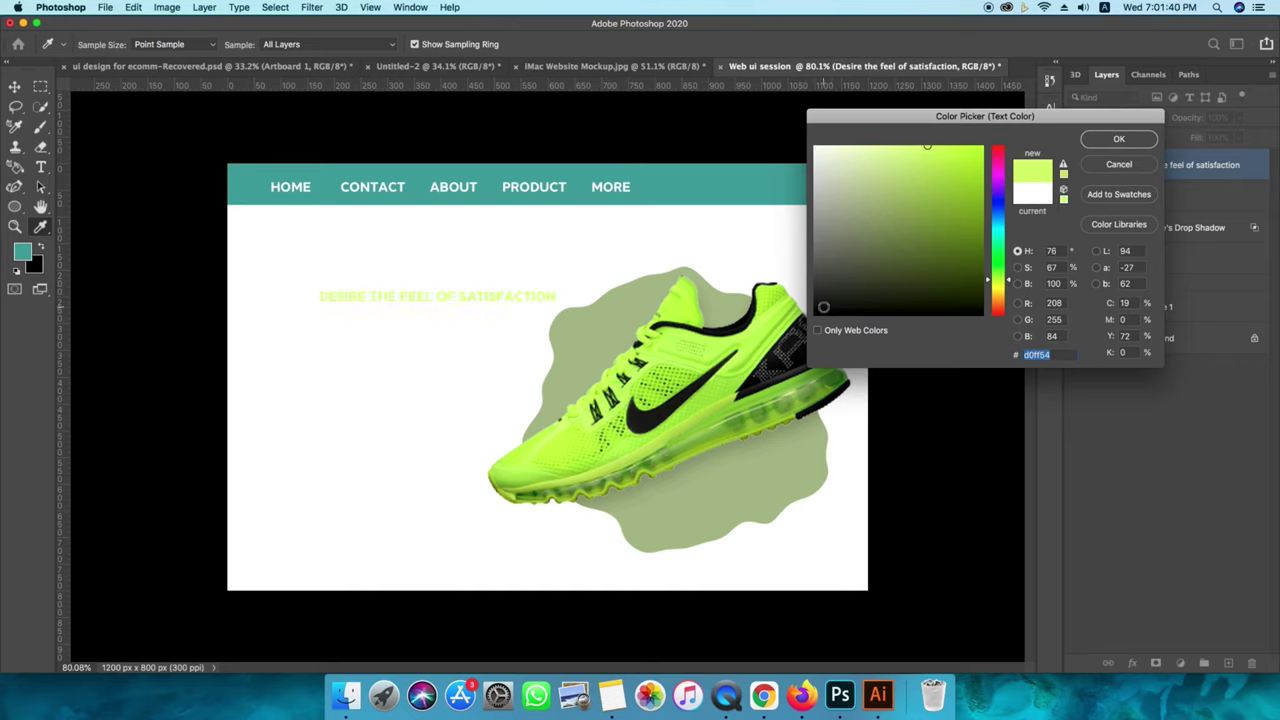
{"action": "left_click", "coordinate": [820, 312]}
{"action": "left_click", "coordinate": [1098, 144]}
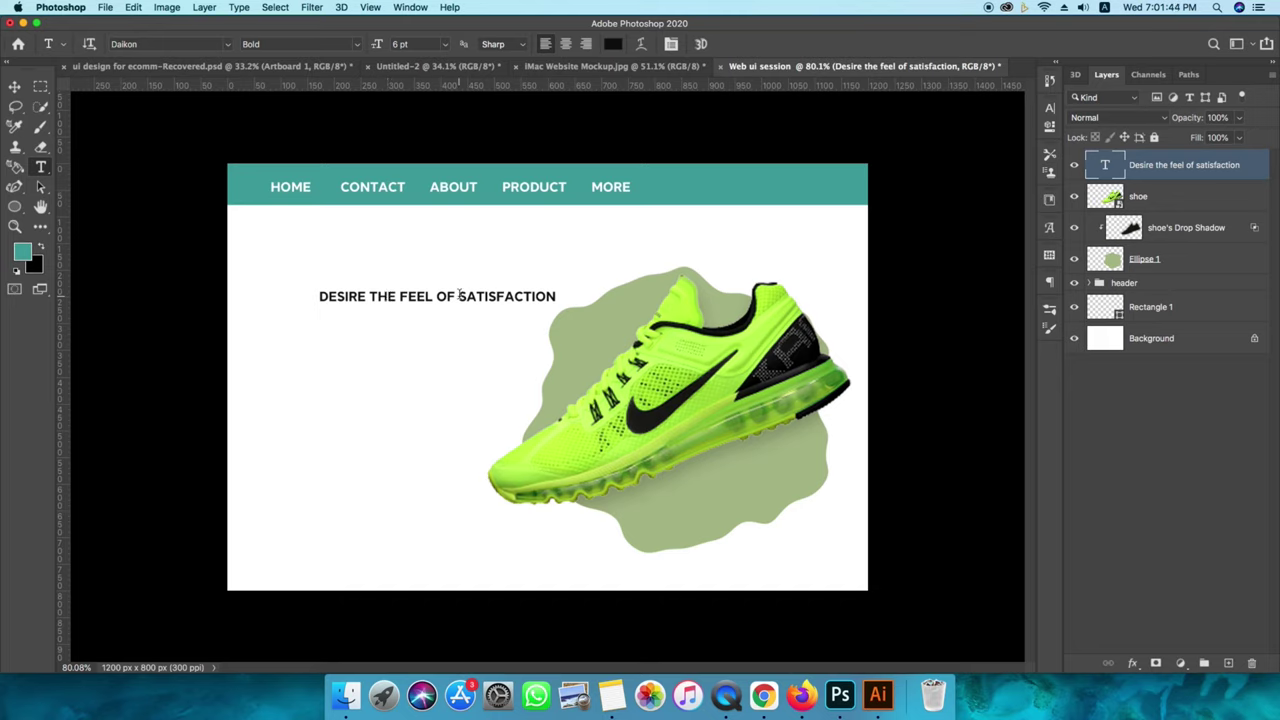
Break the headline into two lines after OF, then enlarge it and shift it left.
{"action": "left_click", "coordinate": [400, 295]}
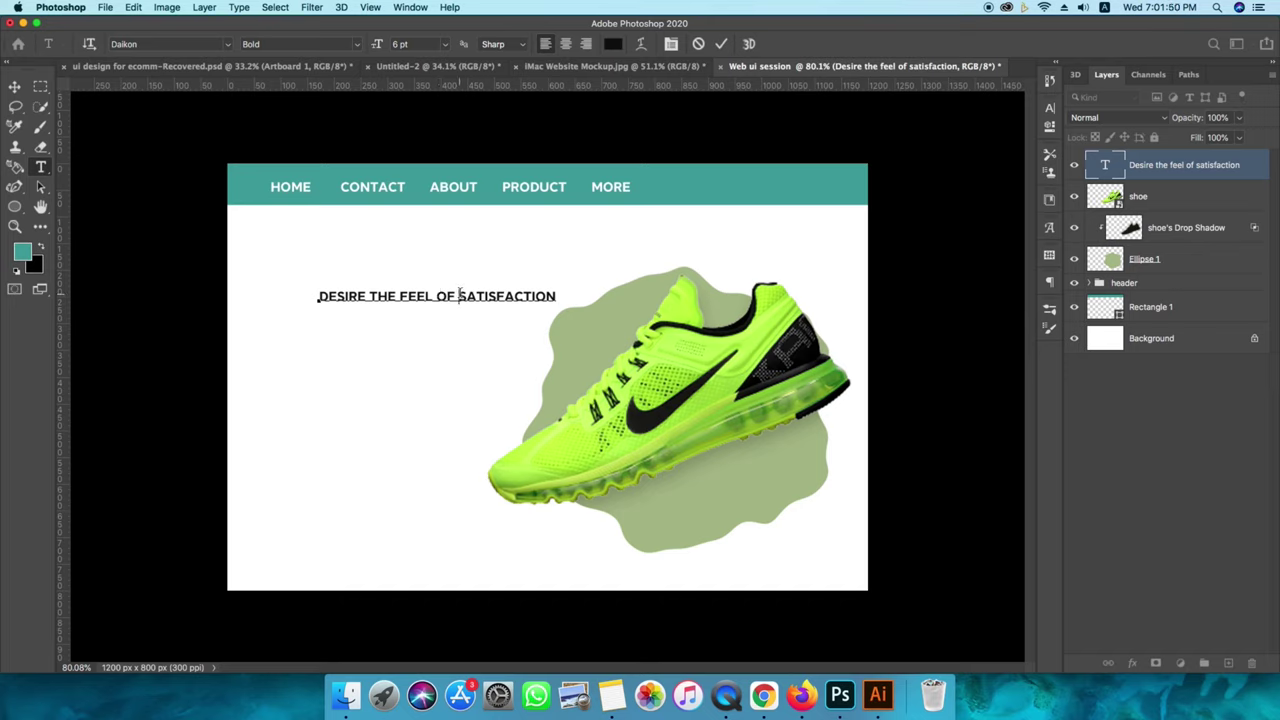
{"action": "key", "text": "Return"}
{"action": "left_click", "coordinate": [14, 87]}
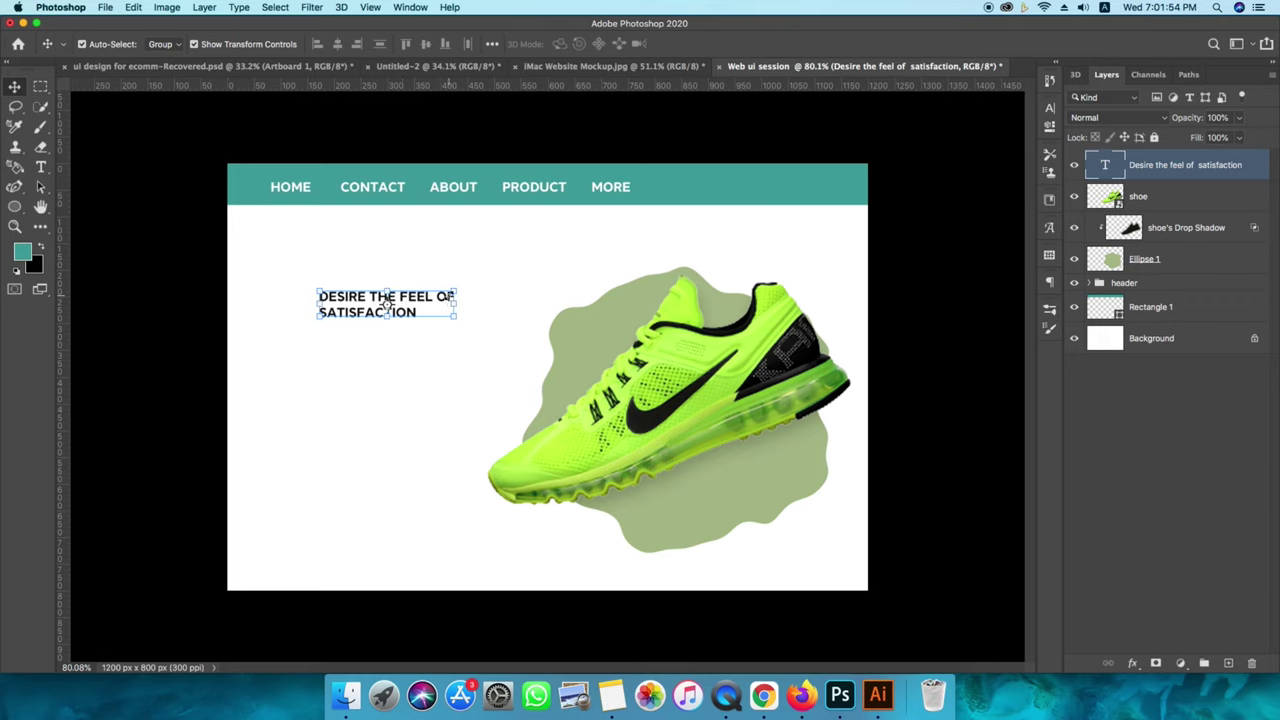
{"action": "left_click_drag", "start_coordinate": [456, 290], "coordinate": [543, 263]}
{"action": "mouse_move", "coordinate": [450, 292]}
{"action": "left_mouse_down"}
{"action": "mouse_move", "coordinate": [405, 298]}
{"action": "mouse_move", "coordinate": [449, 289]}
{"action": "left_mouse_up"}
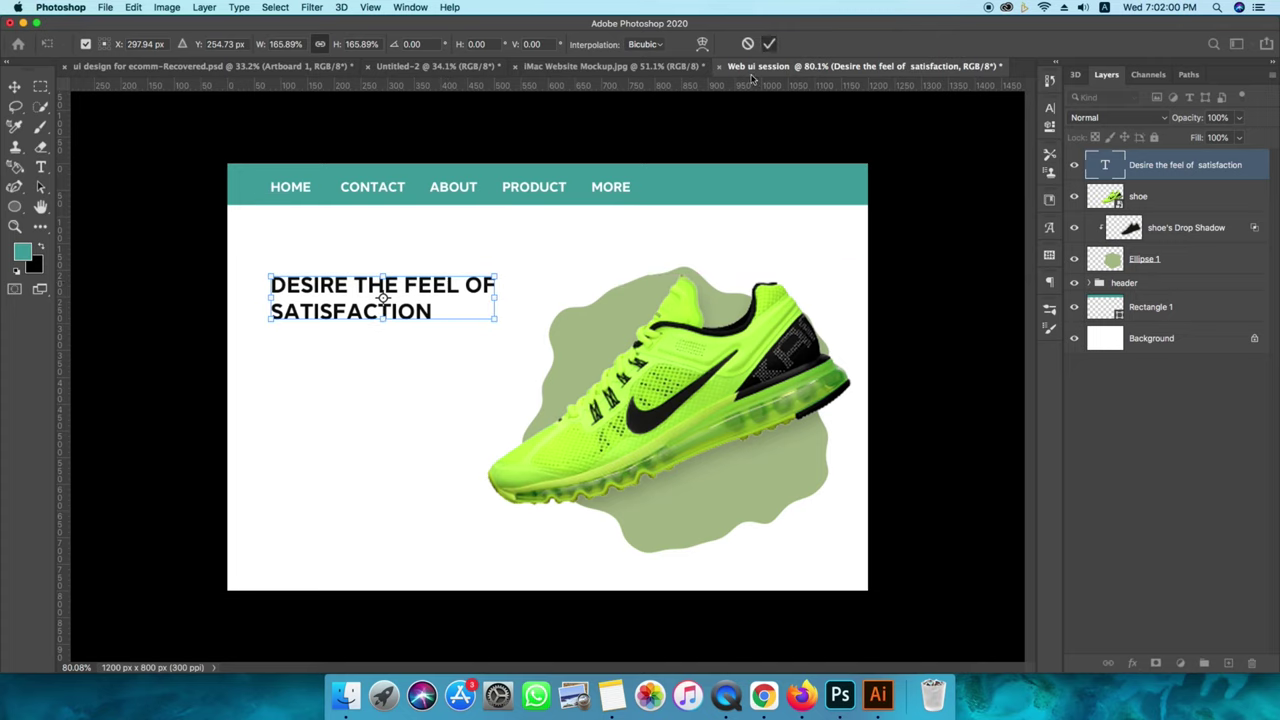
{"action": "left_click", "coordinate": [768, 43]}
Try Akira Expanded on the first line, DESIRE THE FEEL OF.
{"action": "key", "text": "t"}
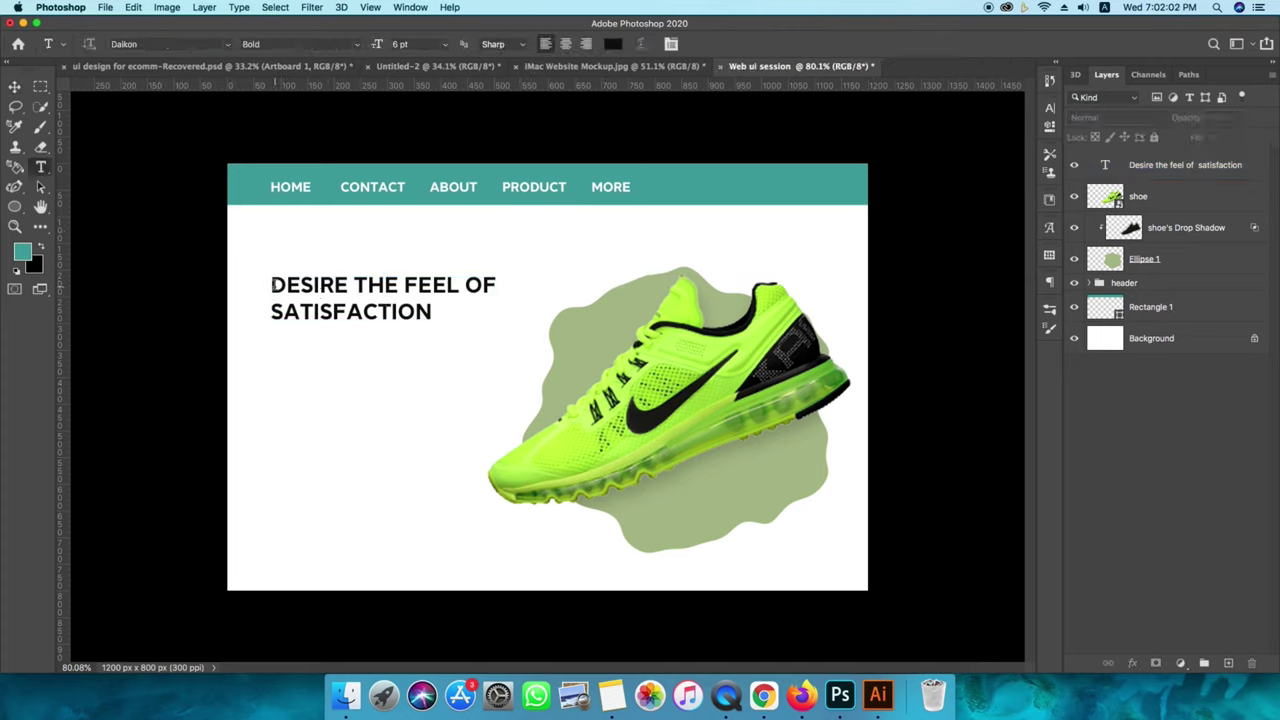
{"action": "left_click_drag", "start_coordinate": [272, 285], "coordinate": [497, 288]}
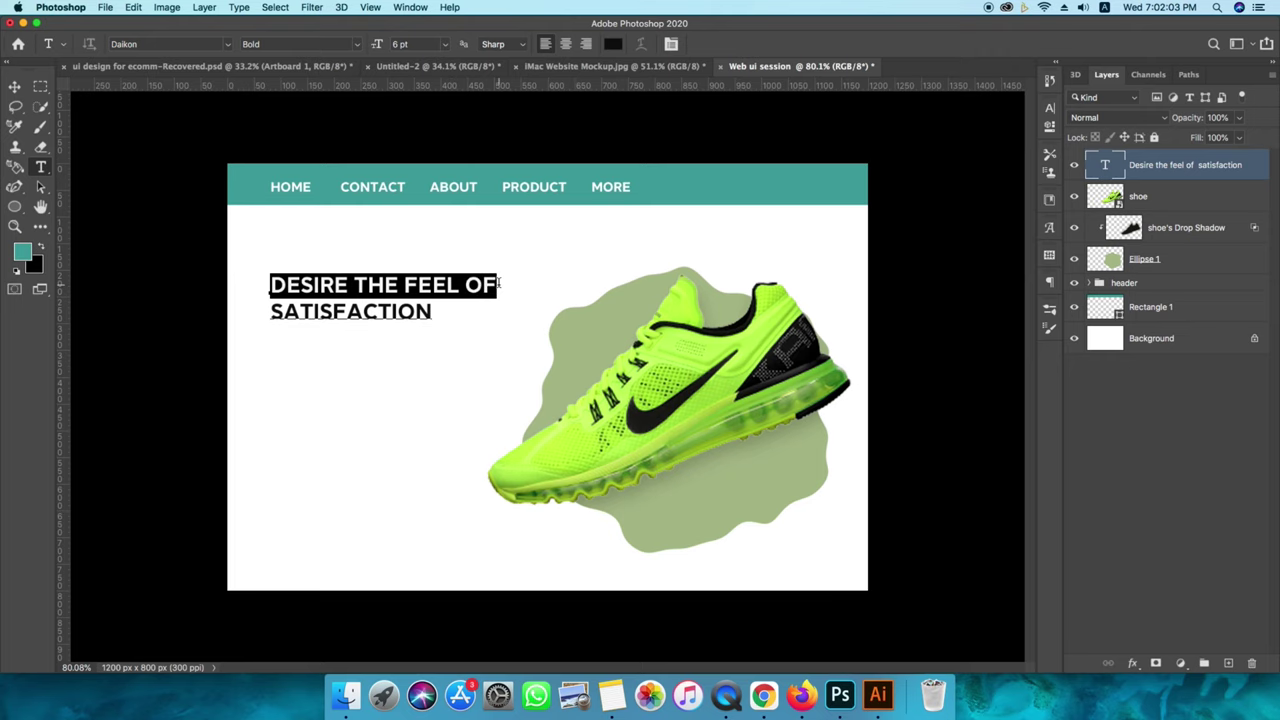
{"action": "left_click", "coordinate": [228, 45]}
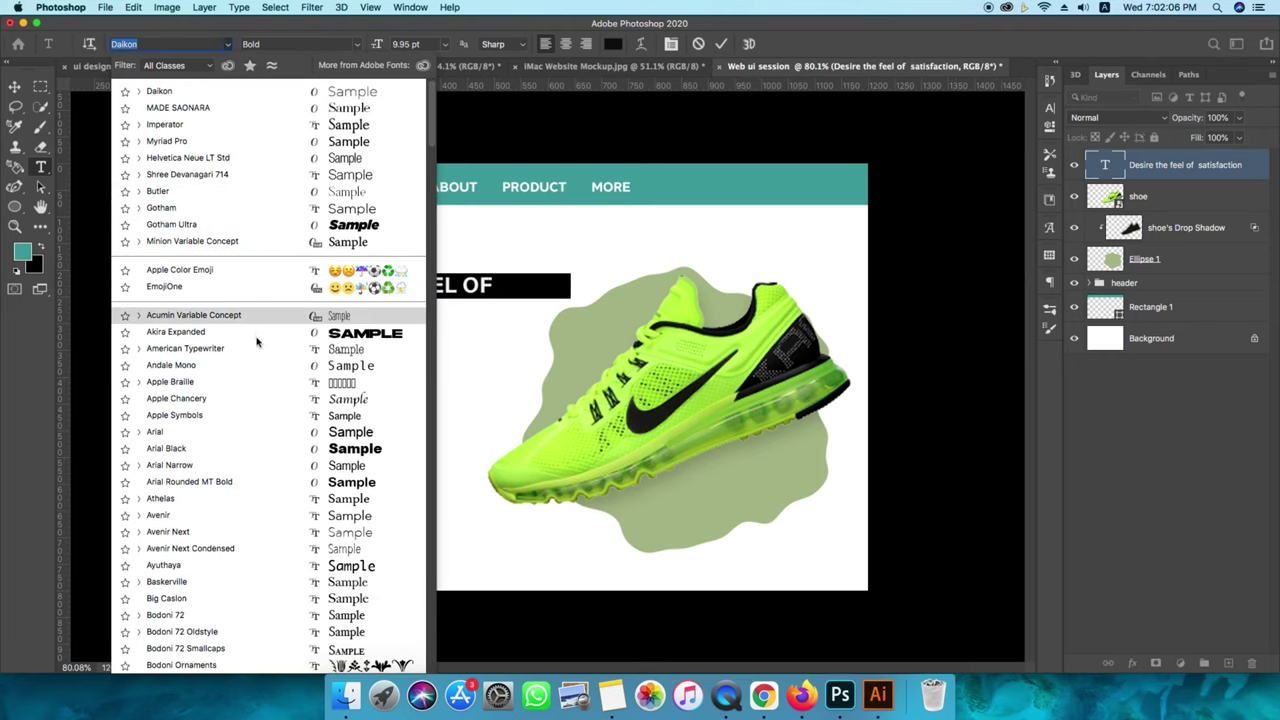
{"action": "scroll", "coordinate": [295, 490], "scroll_direction": "down", "scroll_amount": 1}
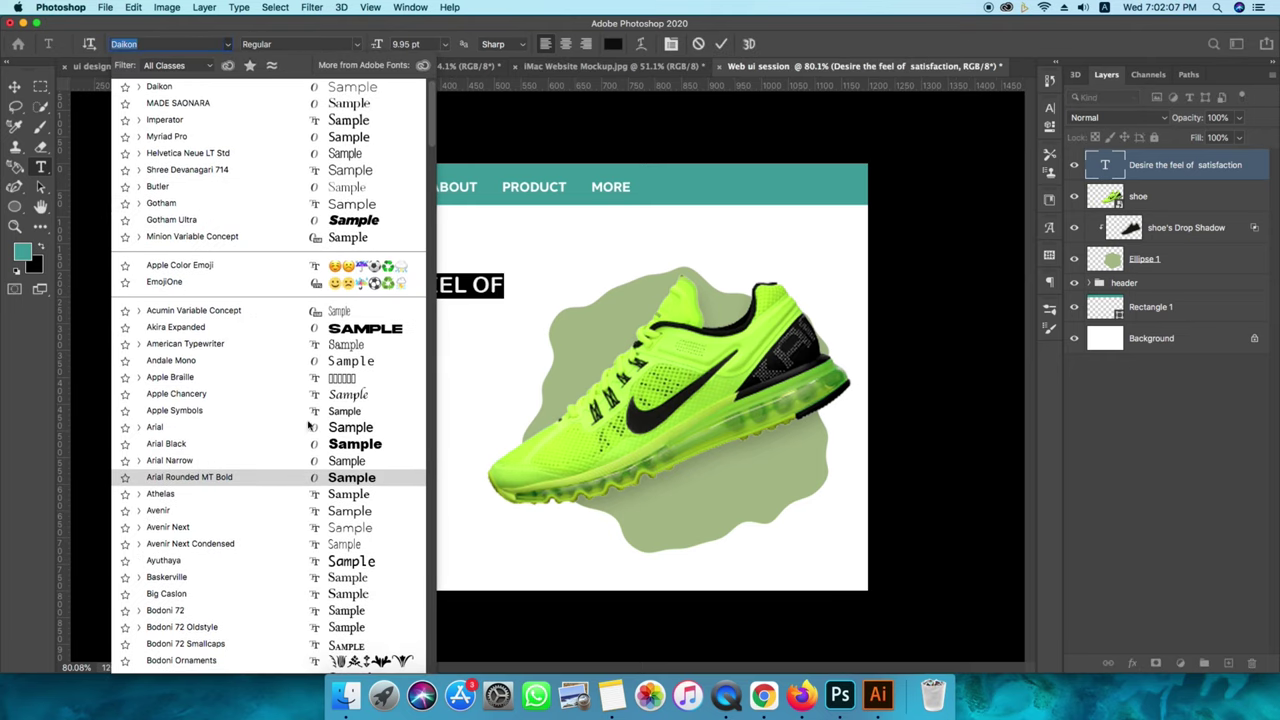
{"action": "left_click", "coordinate": [216, 328]}
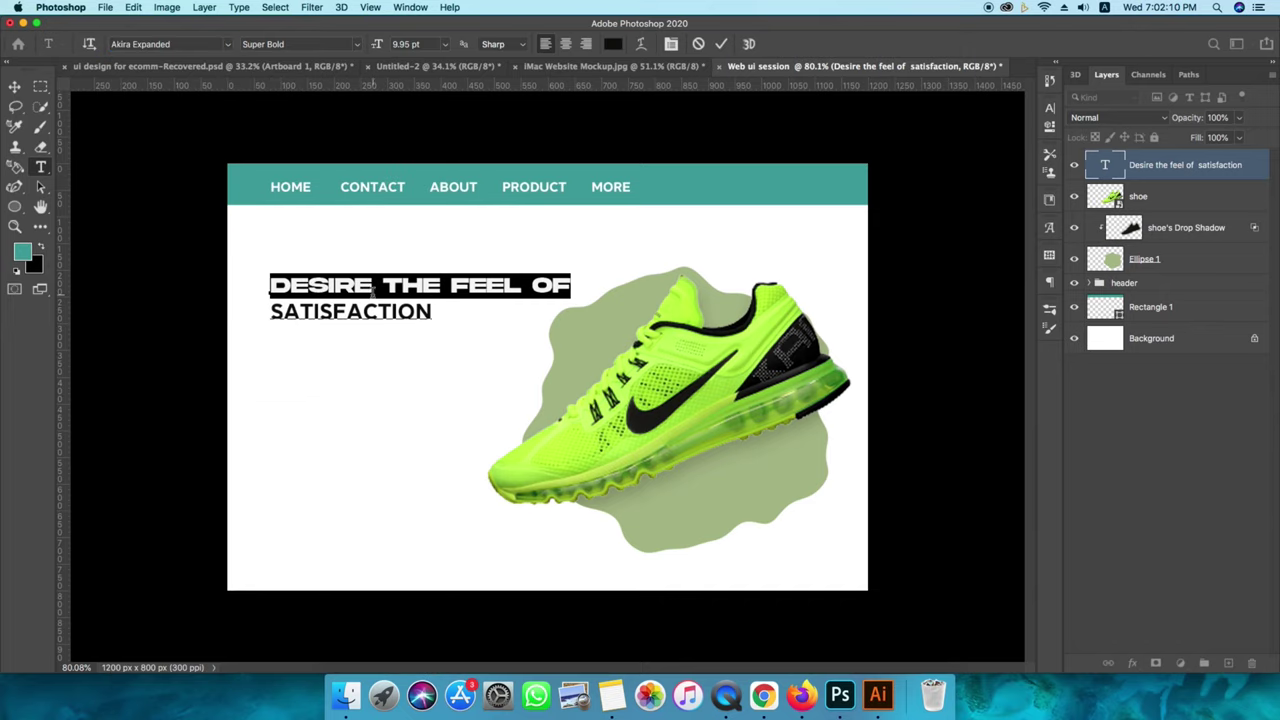
{"action": "left_click", "coordinate": [375, 292]}
Change the first line DESIRE THE FEEL OF to Gotham Black.
{"action": "left_click_drag", "start_coordinate": [574, 285], "coordinate": [268, 288]}
{"action": "left_click", "coordinate": [224, 48]}
{"action": "scroll", "coordinate": [262, 396], "scroll_direction": "down", "scroll_amount": 5}
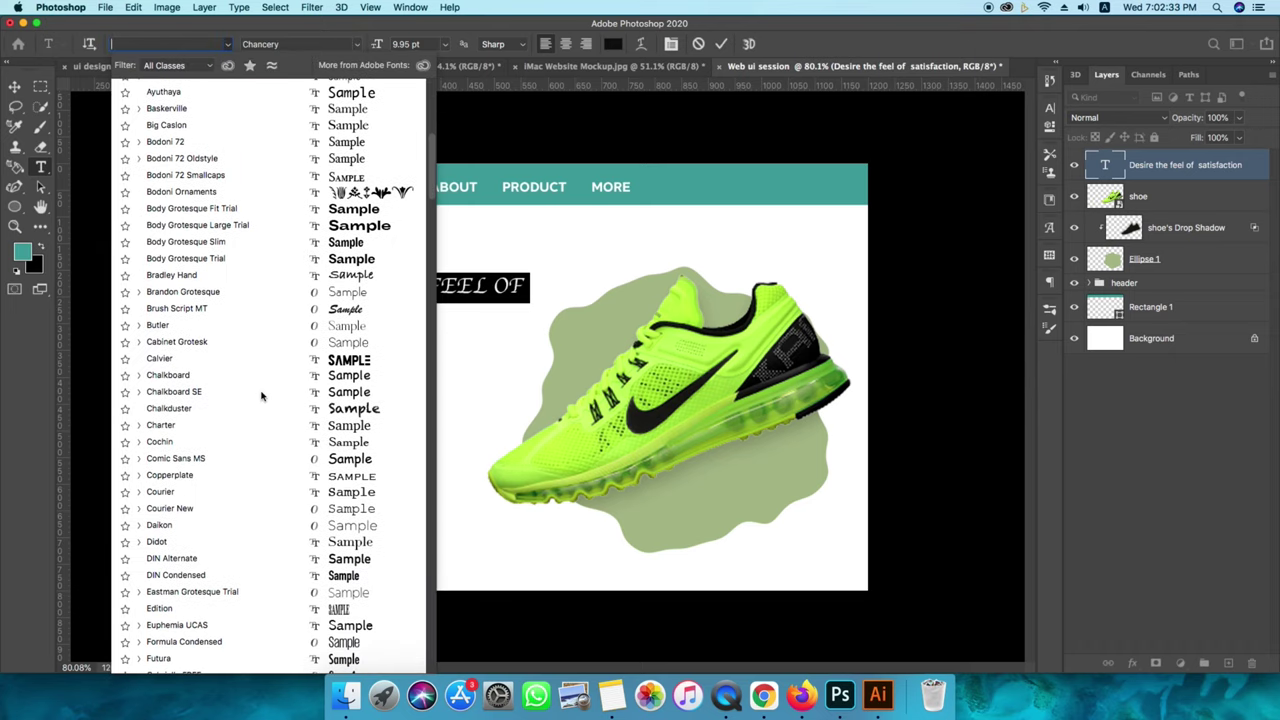
{"action": "scroll", "coordinate": [262, 396], "scroll_direction": "down", "scroll_amount": 5}
{"action": "scroll", "coordinate": [262, 396], "scroll_direction": "down", "scroll_amount": 3}
{"action": "scroll", "coordinate": [262, 396], "scroll_direction": "down", "scroll_amount": 2}
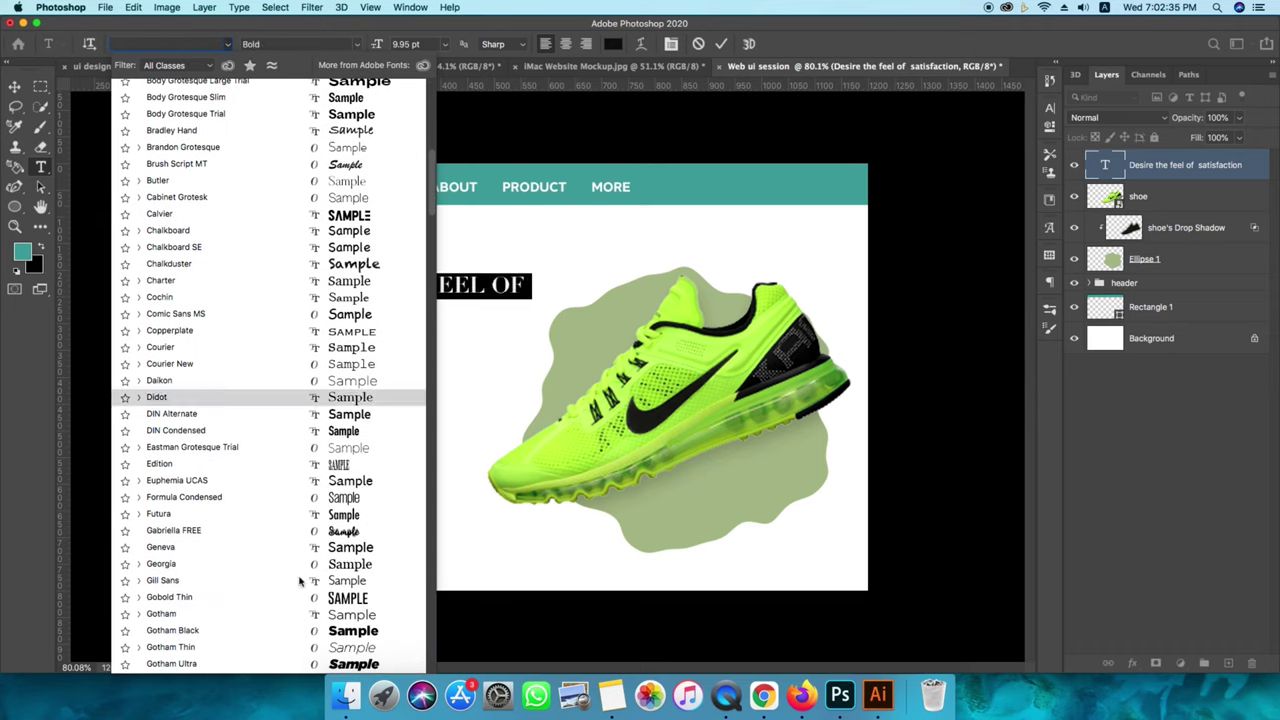
{"action": "left_click", "coordinate": [311, 635]}
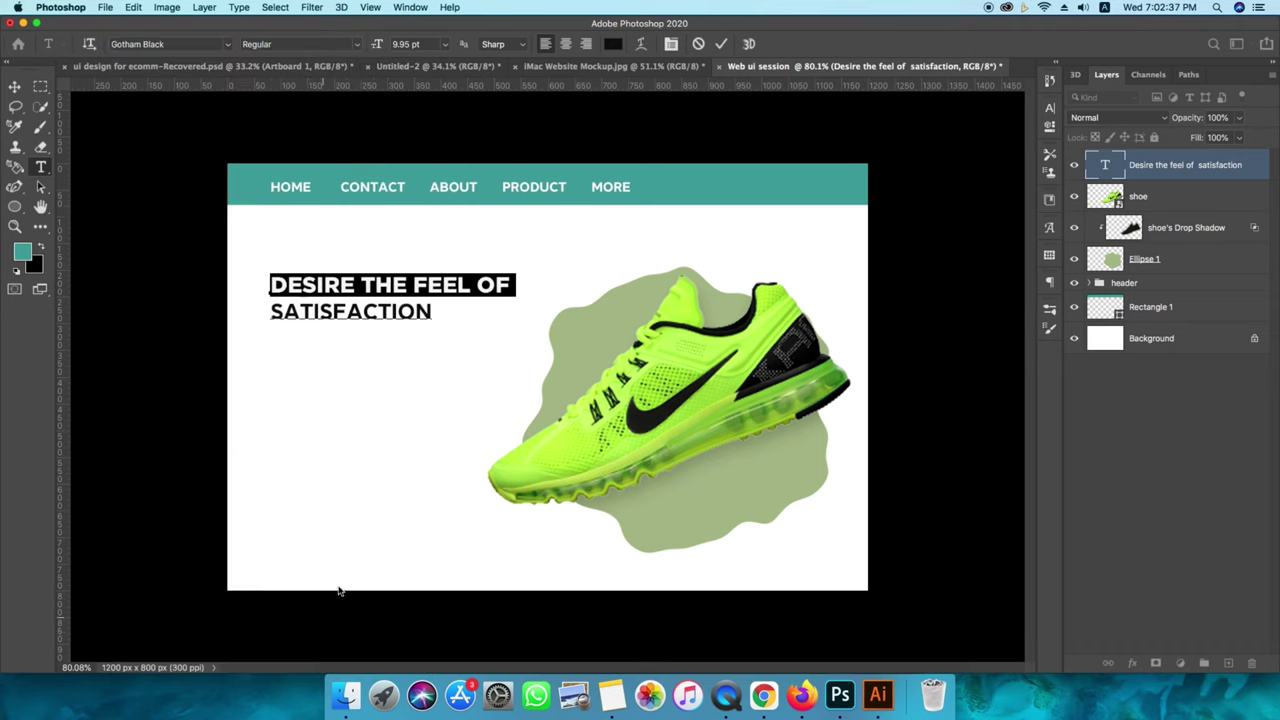
Make the word SATISFACTION Bold Italic.
{"action": "left_click_drag", "start_coordinate": [432, 311], "coordinate": [268, 312]}
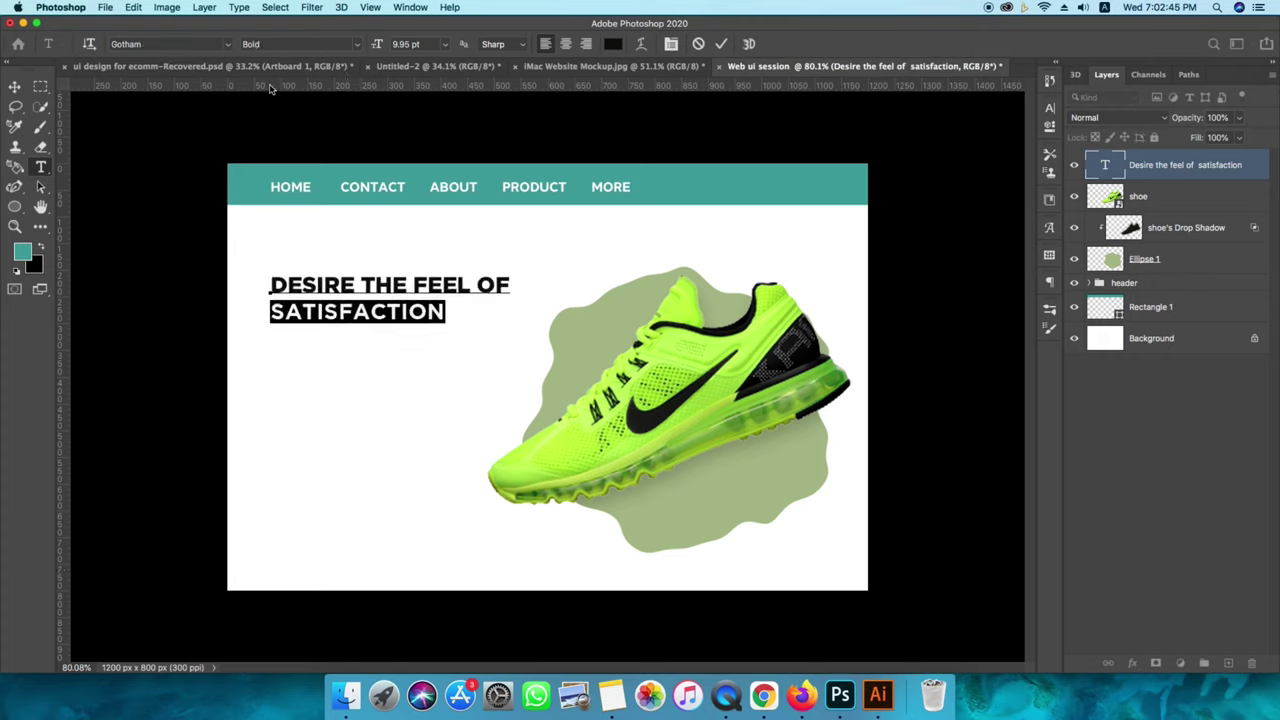
{"action": "left_click", "coordinate": [357, 48]}
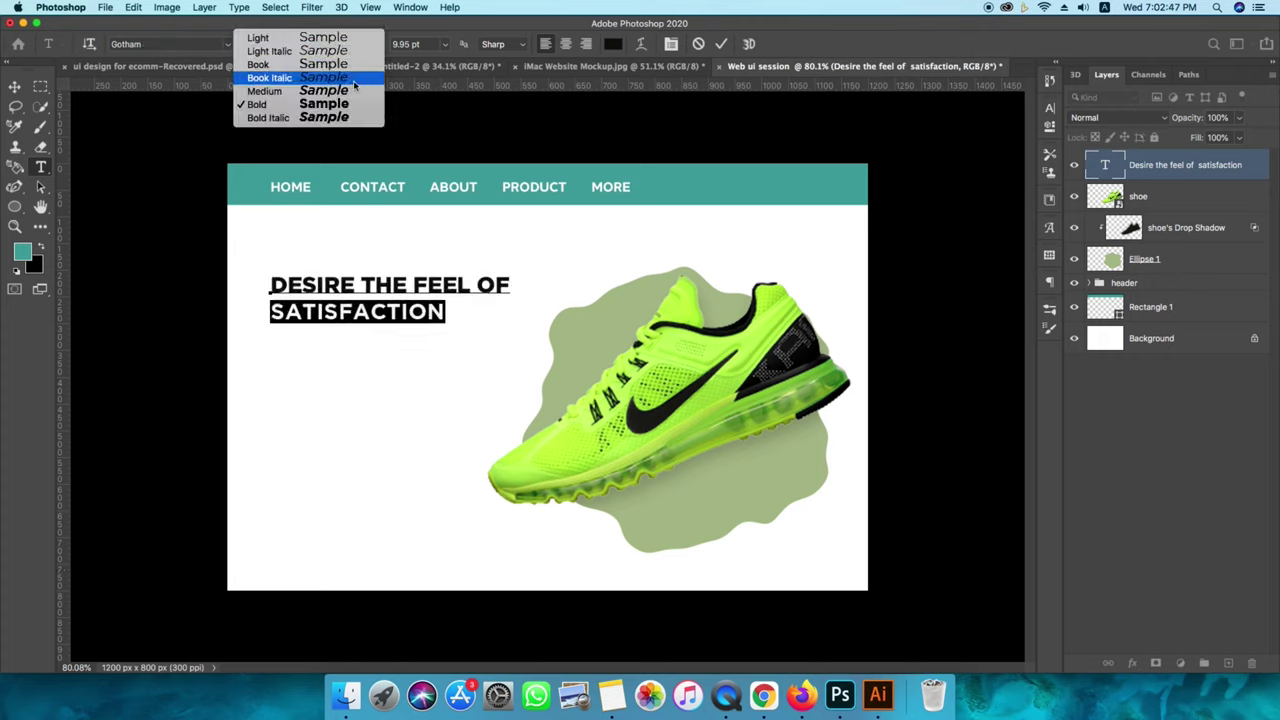
{"action": "left_click", "coordinate": [328, 119]}
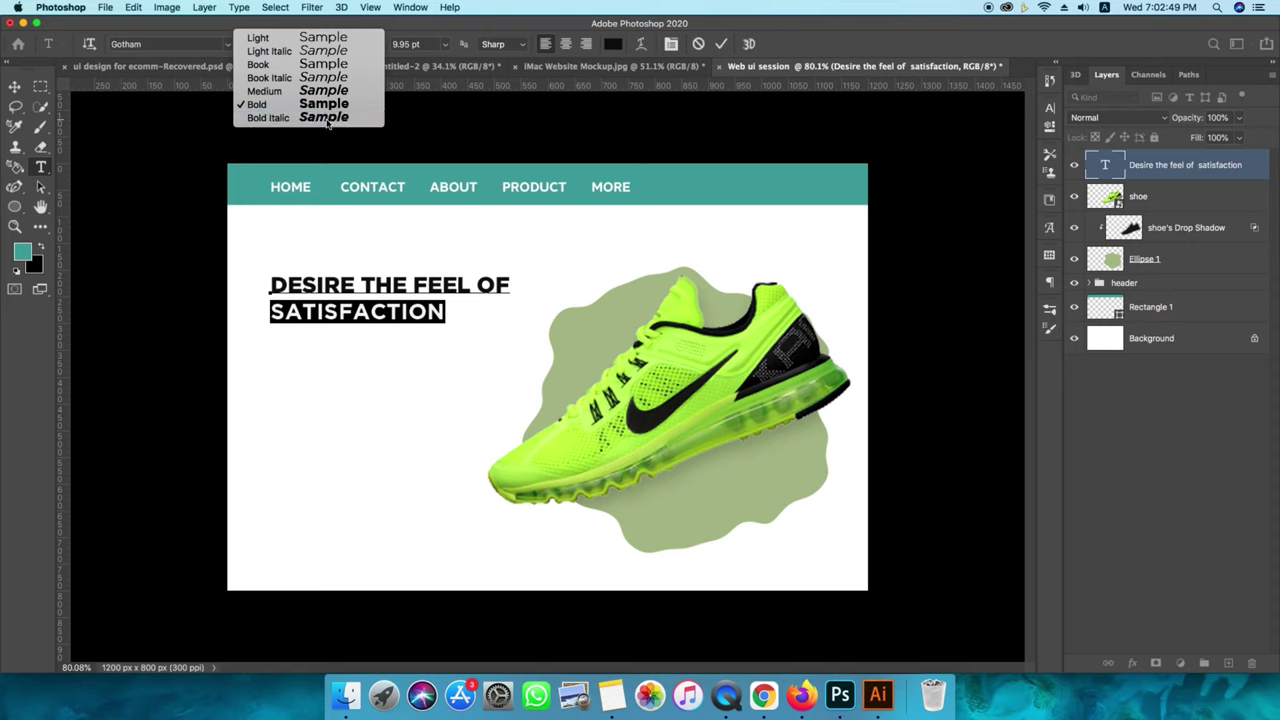
{"action": "left_click", "coordinate": [445, 311]}
Set SATISFACTION to 15 pt in the character settings.
{"action": "double_click", "coordinate": [391, 310]}
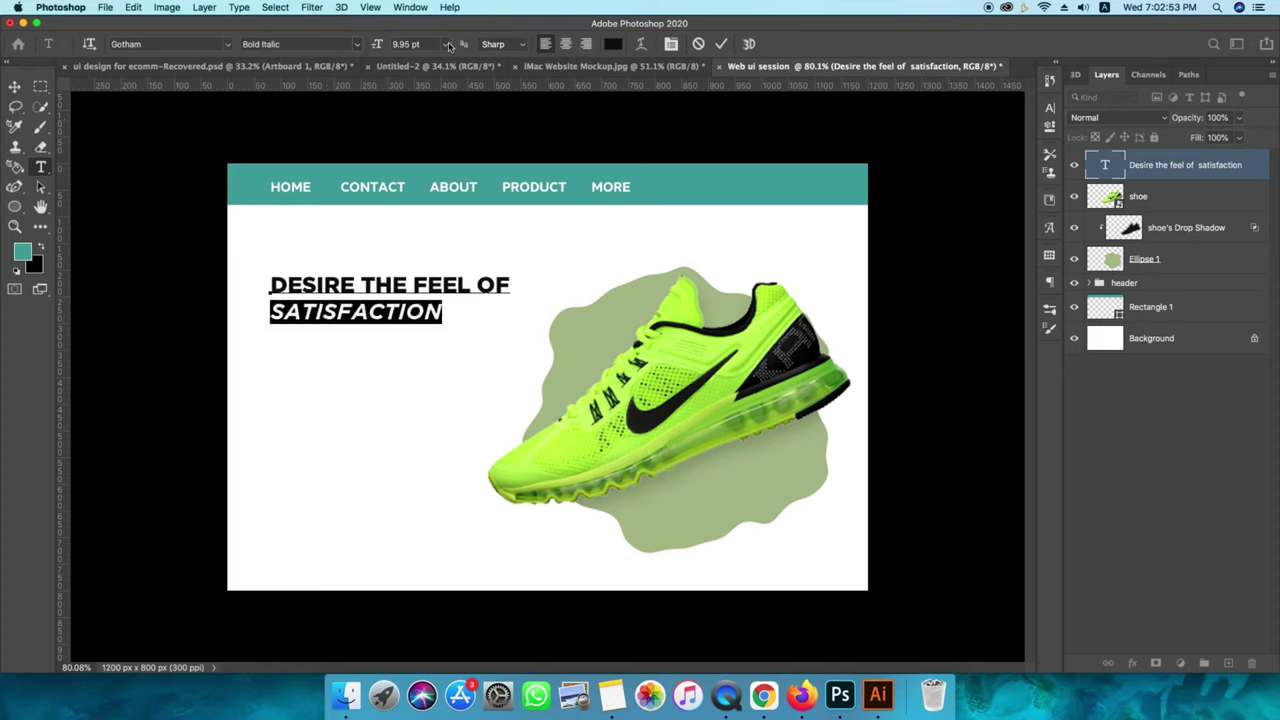
{"action": "left_click", "coordinate": [1050, 108]}
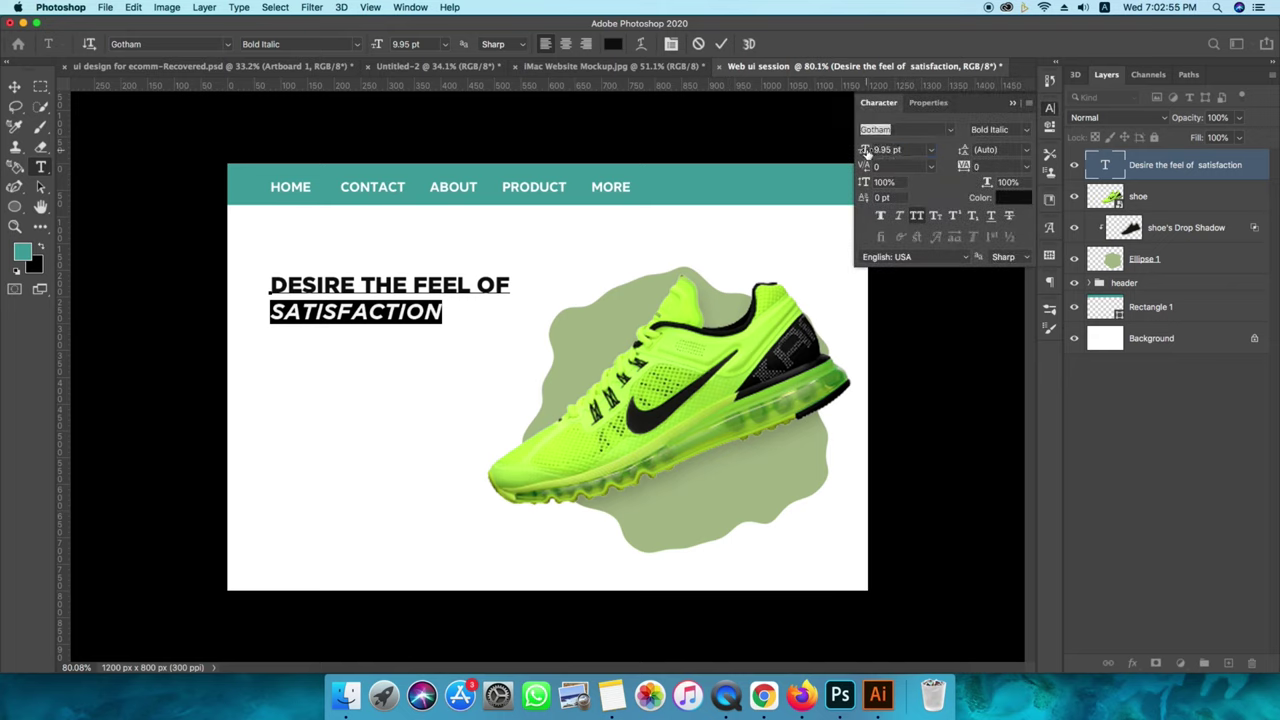
{"action": "left_click_drag", "start_coordinate": [866, 150], "coordinate": [874, 150]}
{"action": "left_click", "coordinate": [930, 150]}
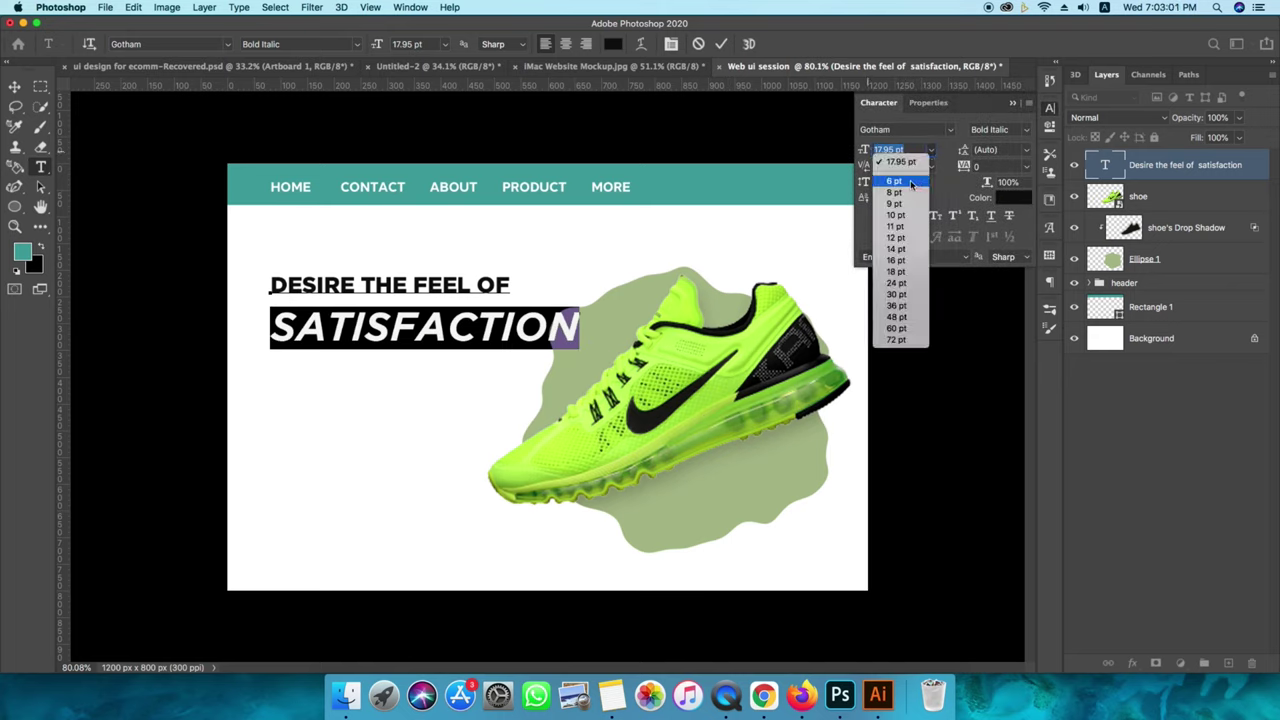
{"action": "key", "text": "Escape"}
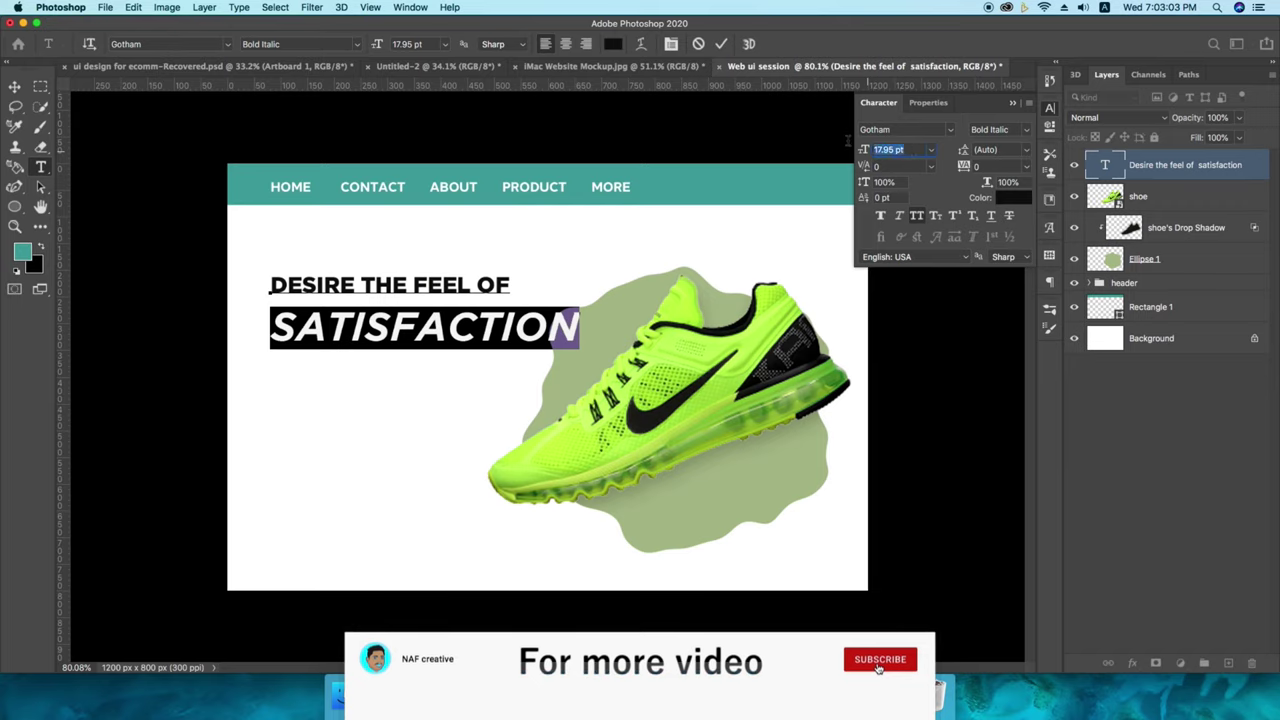
{"action": "type", "text": "15"}
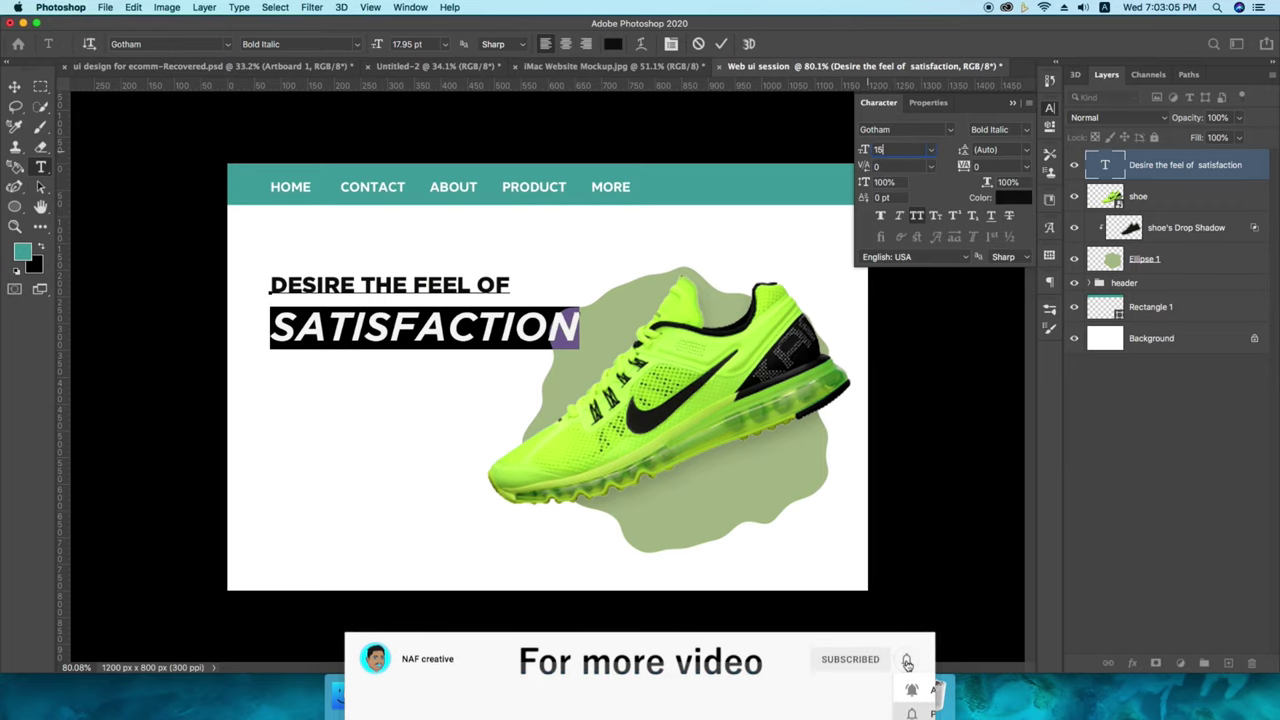
{"action": "key", "text": "Return"}
Move the headline into place beside the shoe.
{"action": "left_click", "coordinate": [720, 44]}
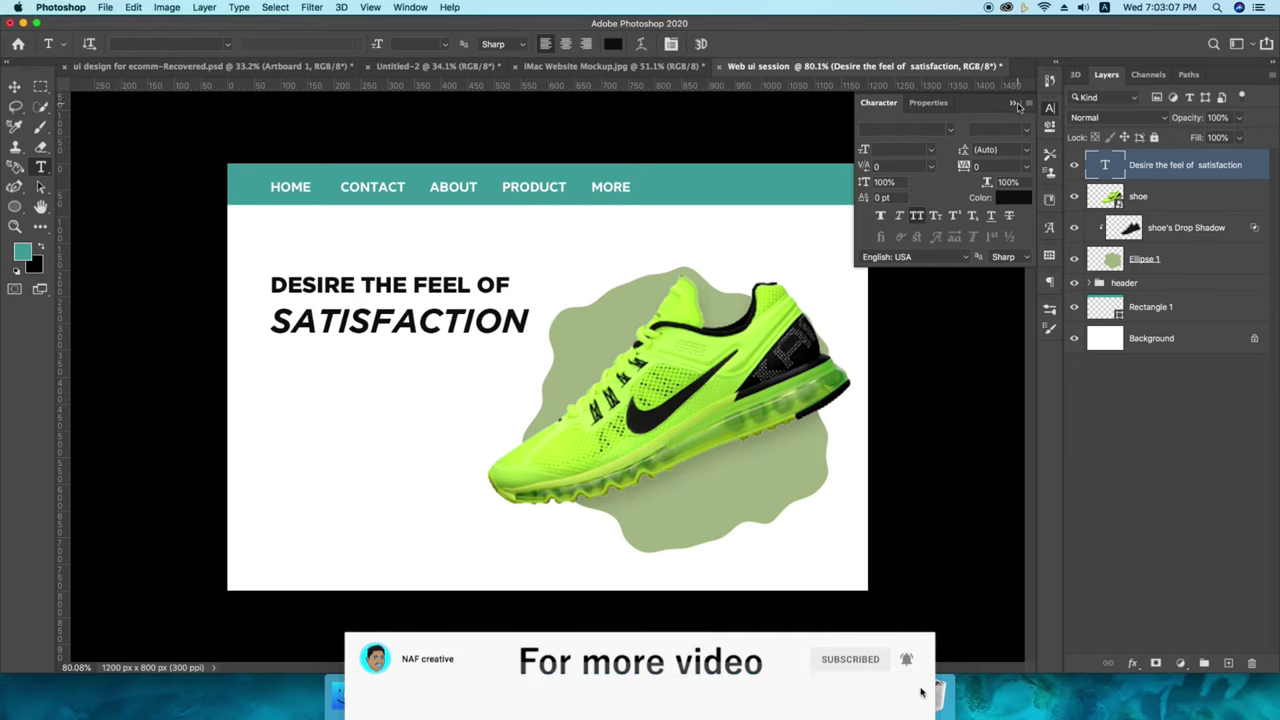
{"action": "left_click", "coordinate": [15, 87]}
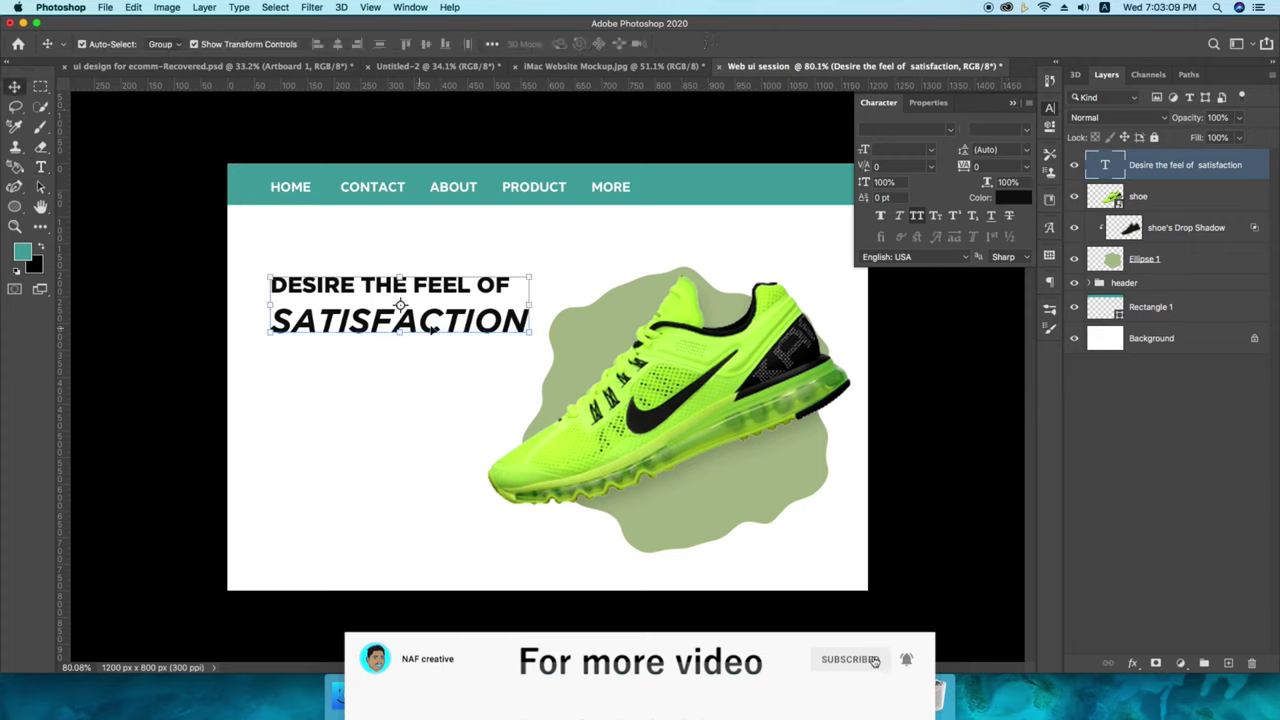
{"action": "mouse_move", "coordinate": [432, 328]}
{"action": "left_mouse_down"}
{"action": "mouse_move", "coordinate": [474, 313]}
{"action": "mouse_move", "coordinate": [270, 285]}
{"action": "left_mouse_up"}
{"action": "left_click", "coordinate": [468, 325]}
Set the first line in Gotham Bold Italic and nudge the headline into position.
{"action": "key", "text": "t"}
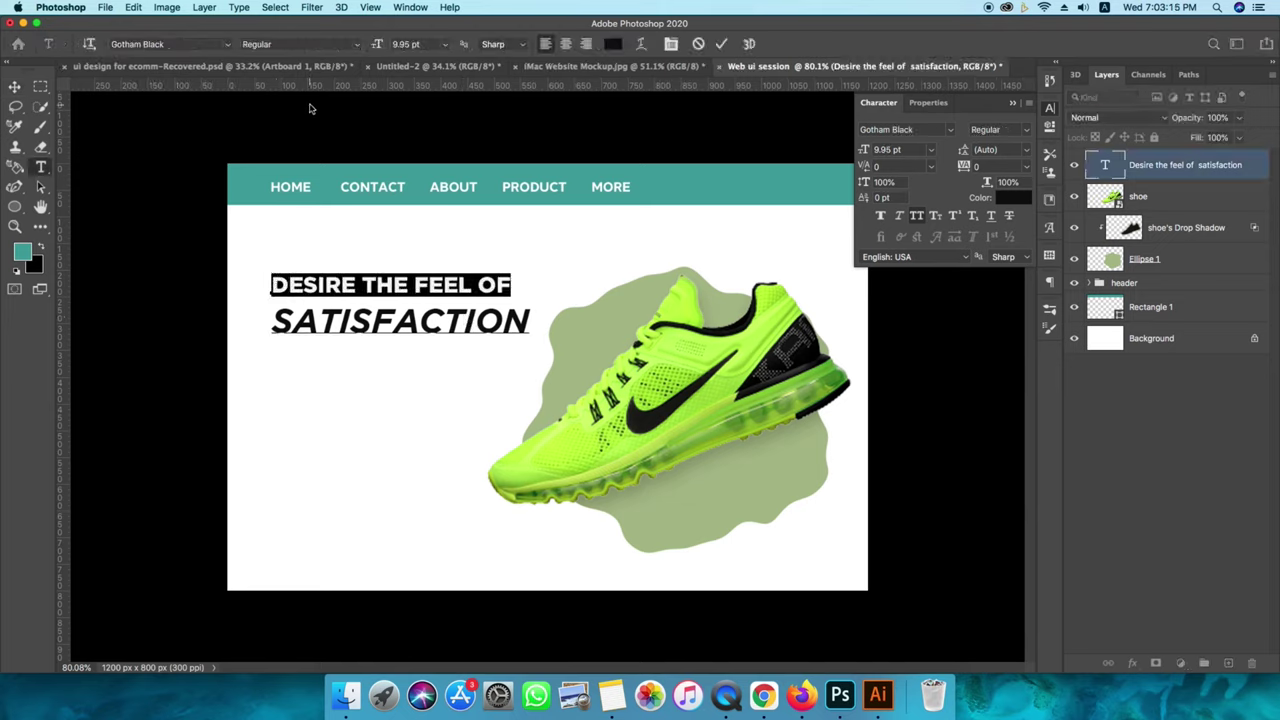
{"action": "left_click", "coordinate": [330, 46]}
{"action": "left_click", "coordinate": [160, 44]}
{"action": "type", "text": "got"}
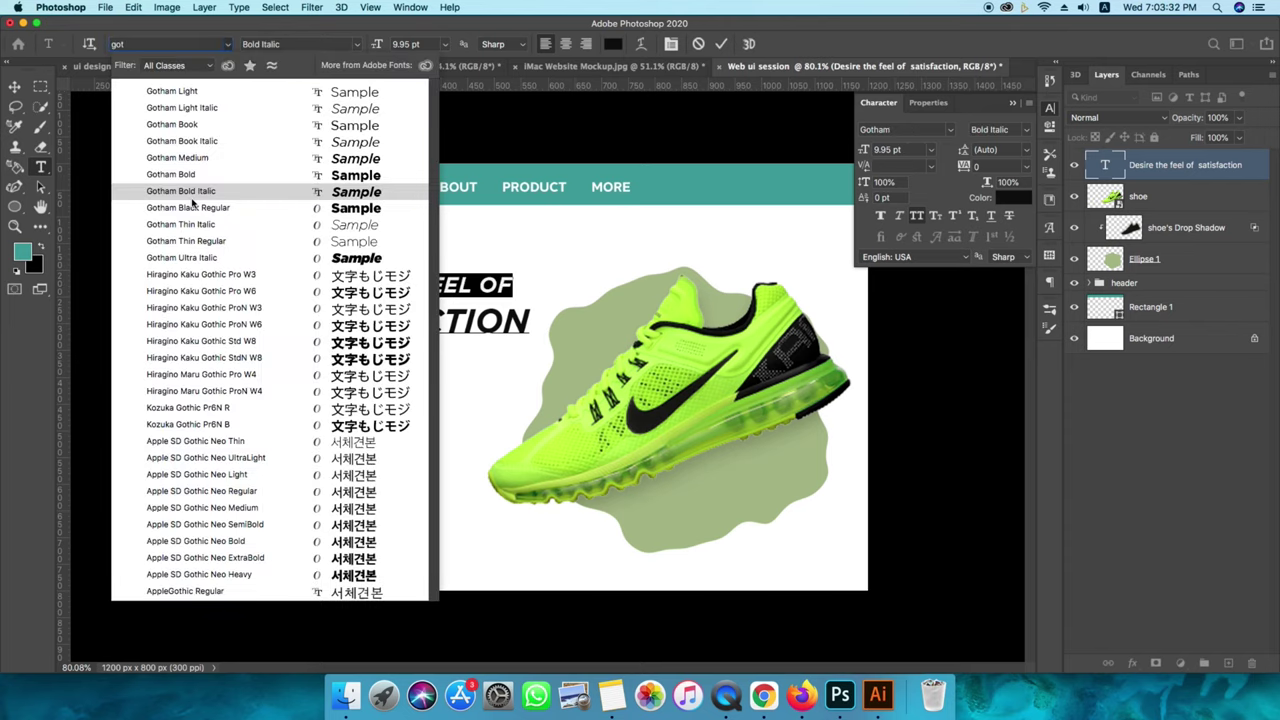
{"action": "left_click", "coordinate": [193, 196]}
{"action": "left_click", "coordinate": [721, 44]}
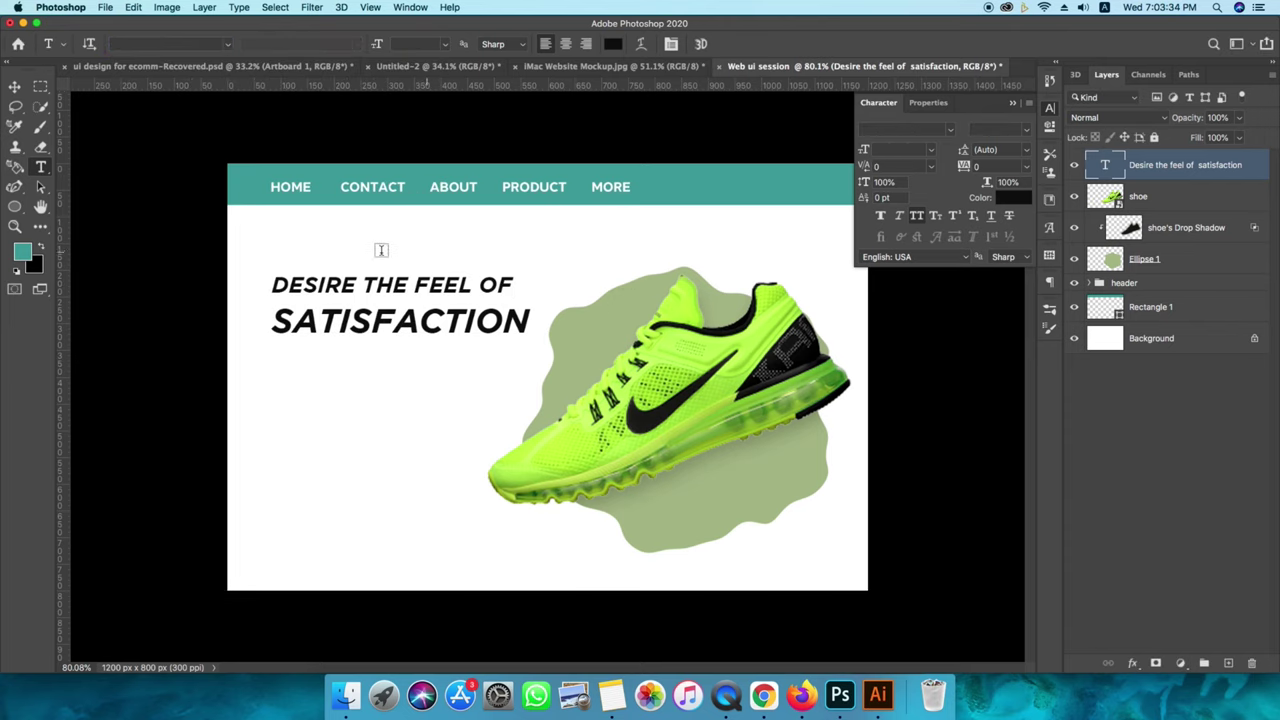
{"action": "key", "text": "v"}
{"action": "left_click_drag", "start_coordinate": [446, 287], "coordinate": [448, 287]}
{"action": "left_click", "coordinate": [443, 391]}
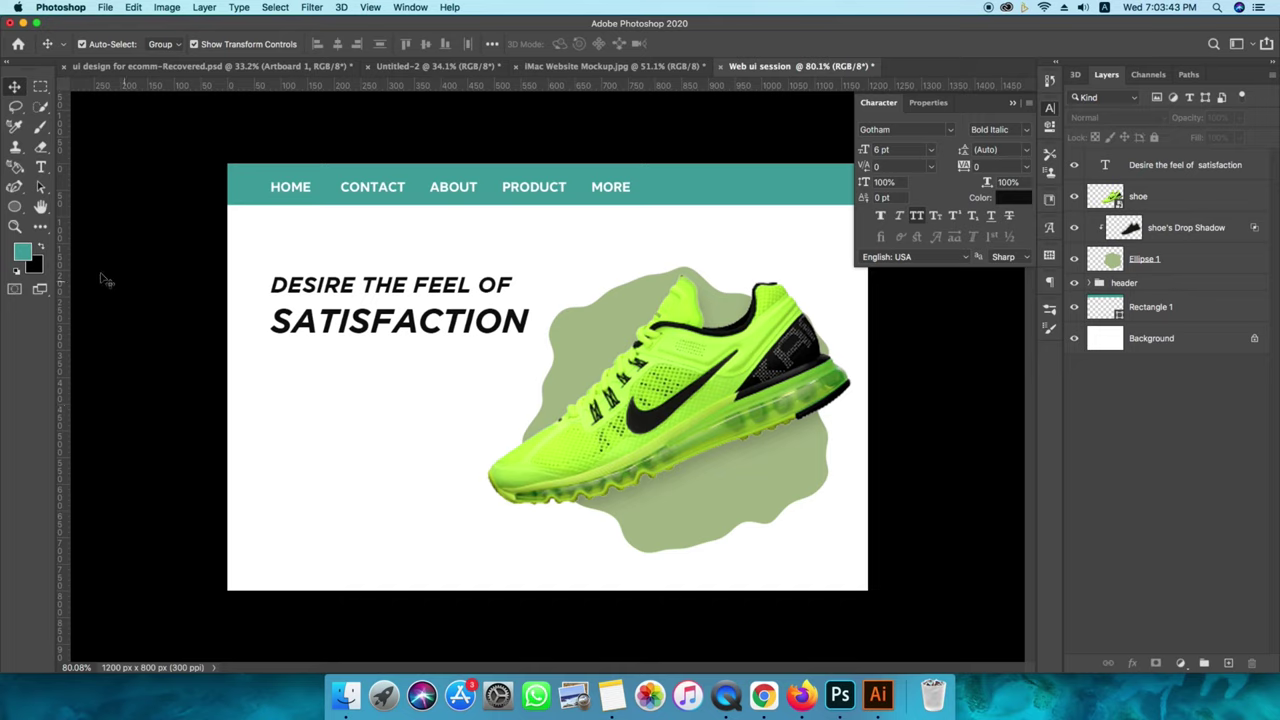
Draw a button rectangle below the headline with the Rectangle Tool.
{"action": "left_click", "coordinate": [15, 209]}
{"action": "left_click", "coordinate": [85, 205]}
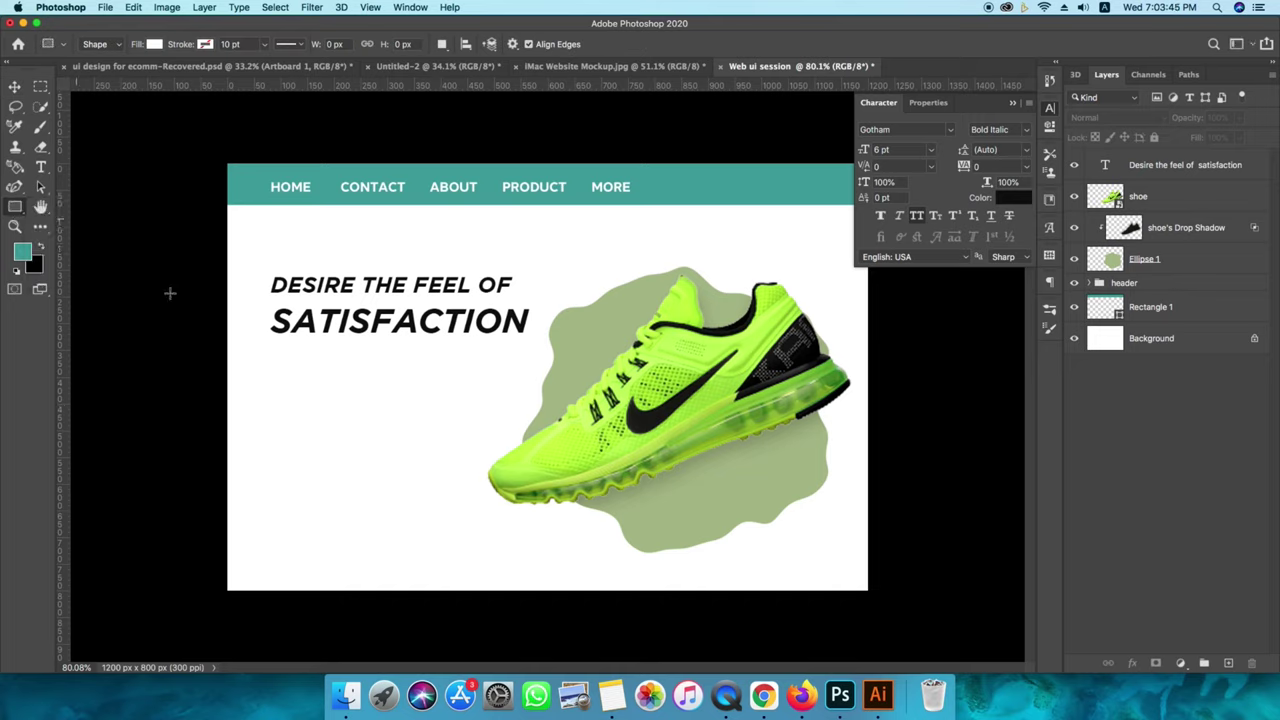
{"action": "left_click_drag", "start_coordinate": [276, 408], "coordinate": [348, 421]}
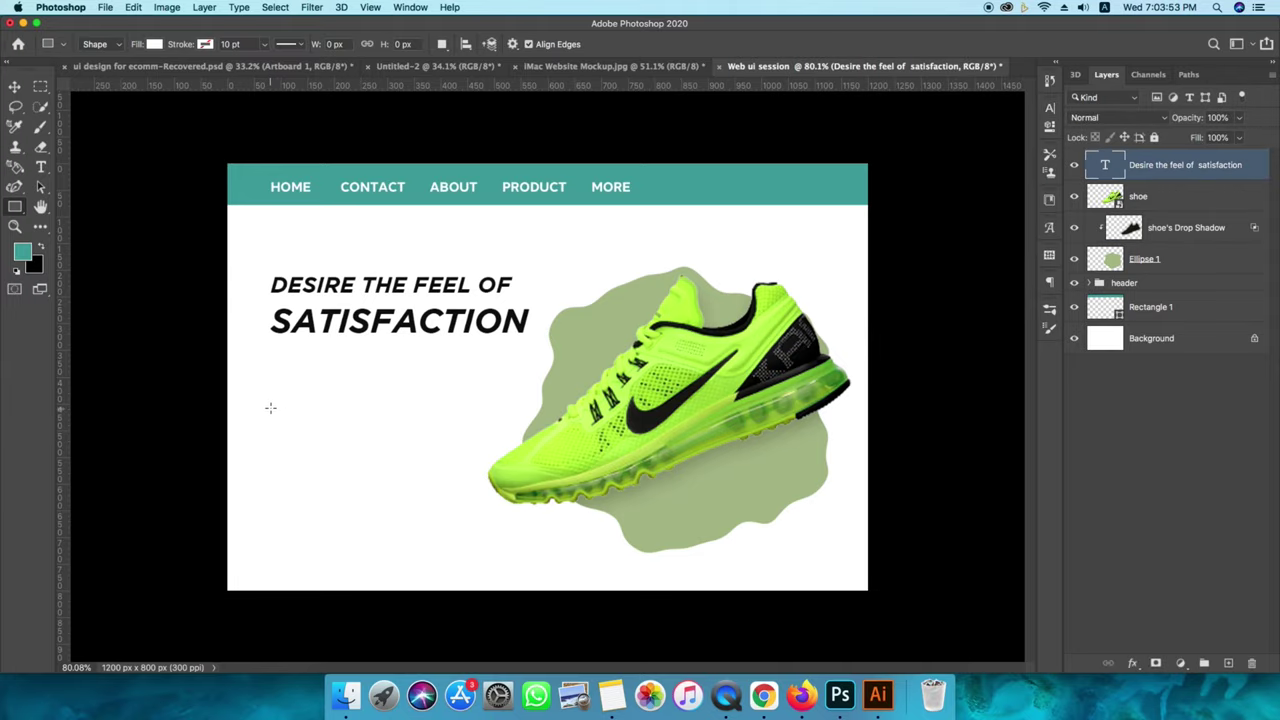
{"action": "left_click_drag", "start_coordinate": [270, 407], "coordinate": [441, 438]}
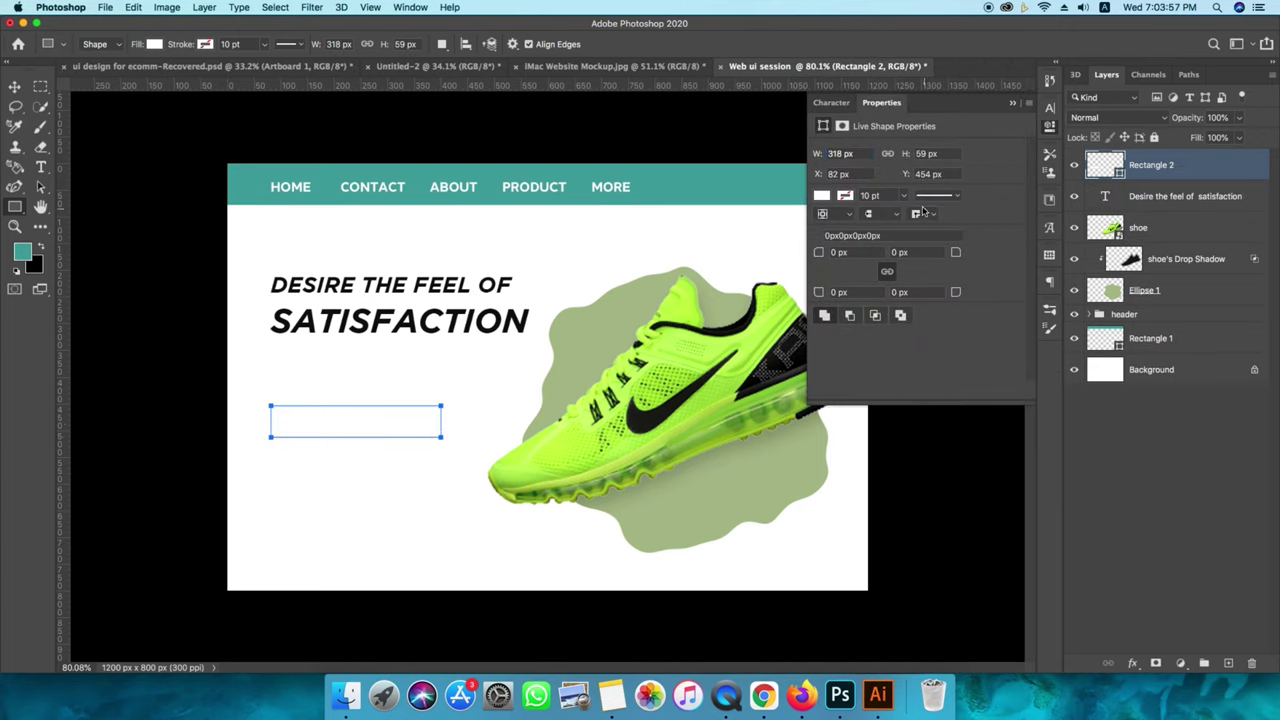
Fill the rectangle with teal and give it 10 px rounded corners.
{"action": "left_click", "coordinate": [825, 197]}
{"action": "left_click", "coordinate": [858, 271]}
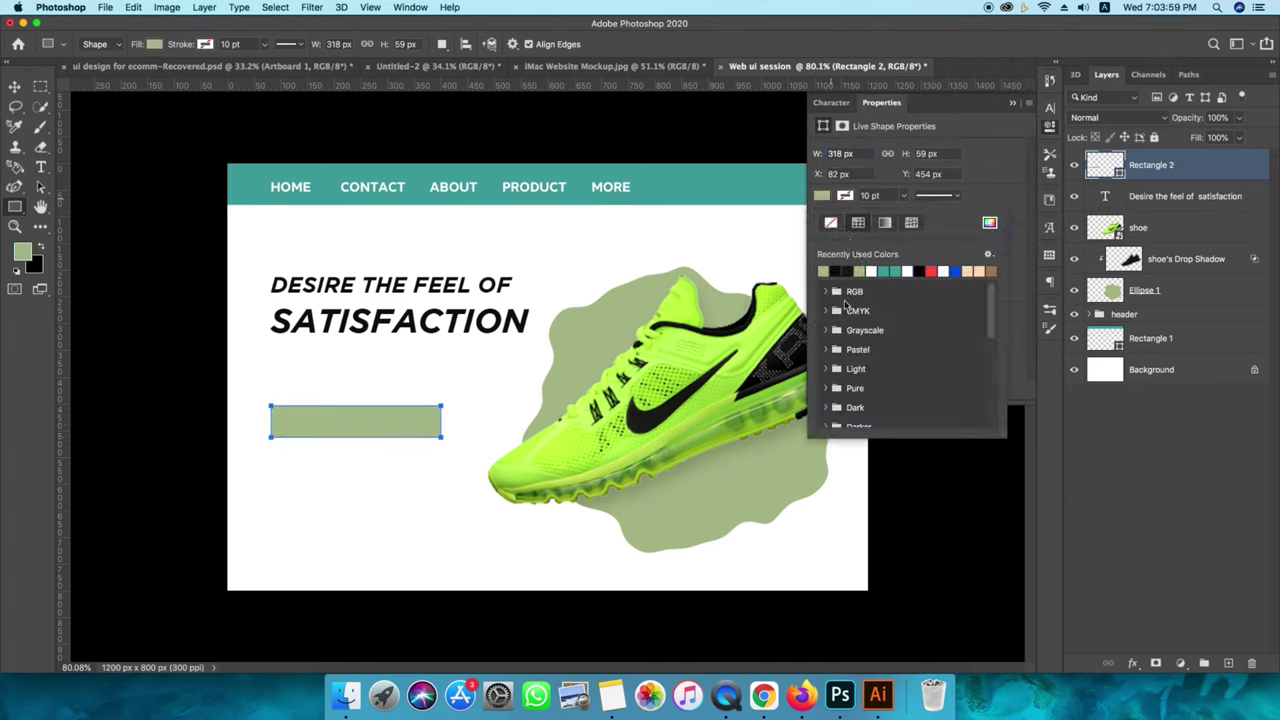
{"action": "left_click", "coordinate": [890, 271]}
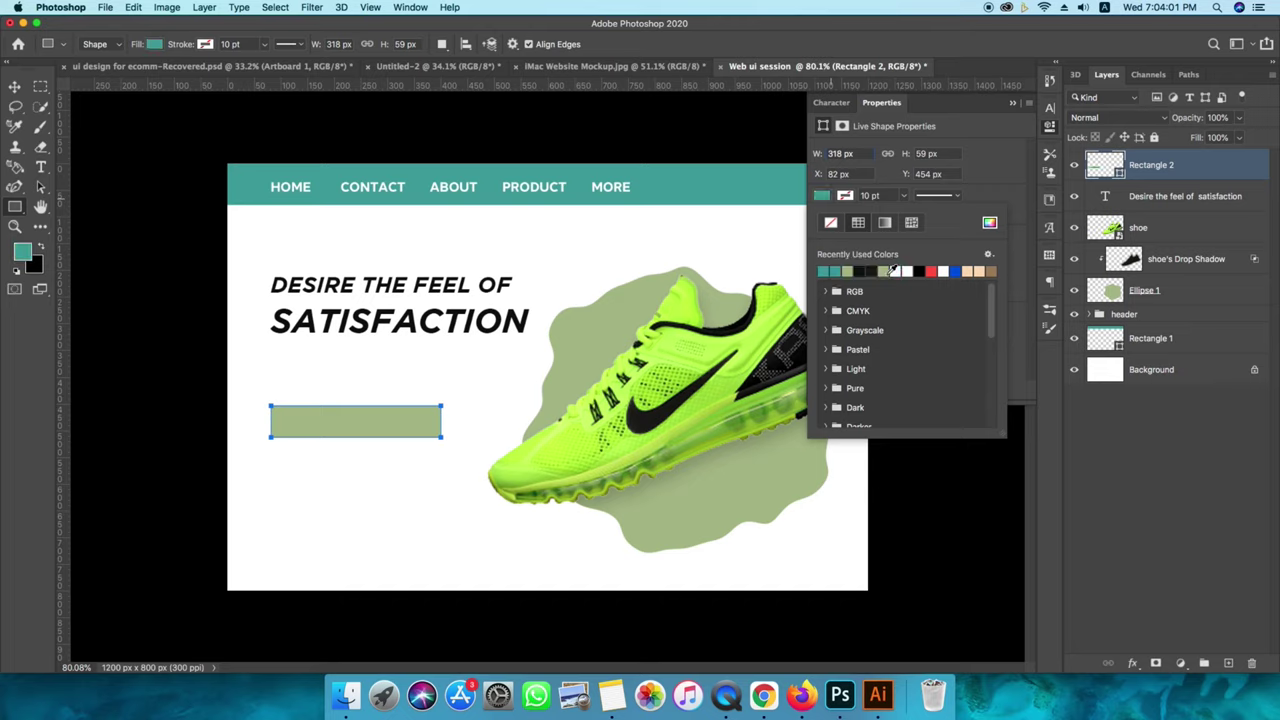
{"action": "left_click", "coordinate": [1009, 182]}
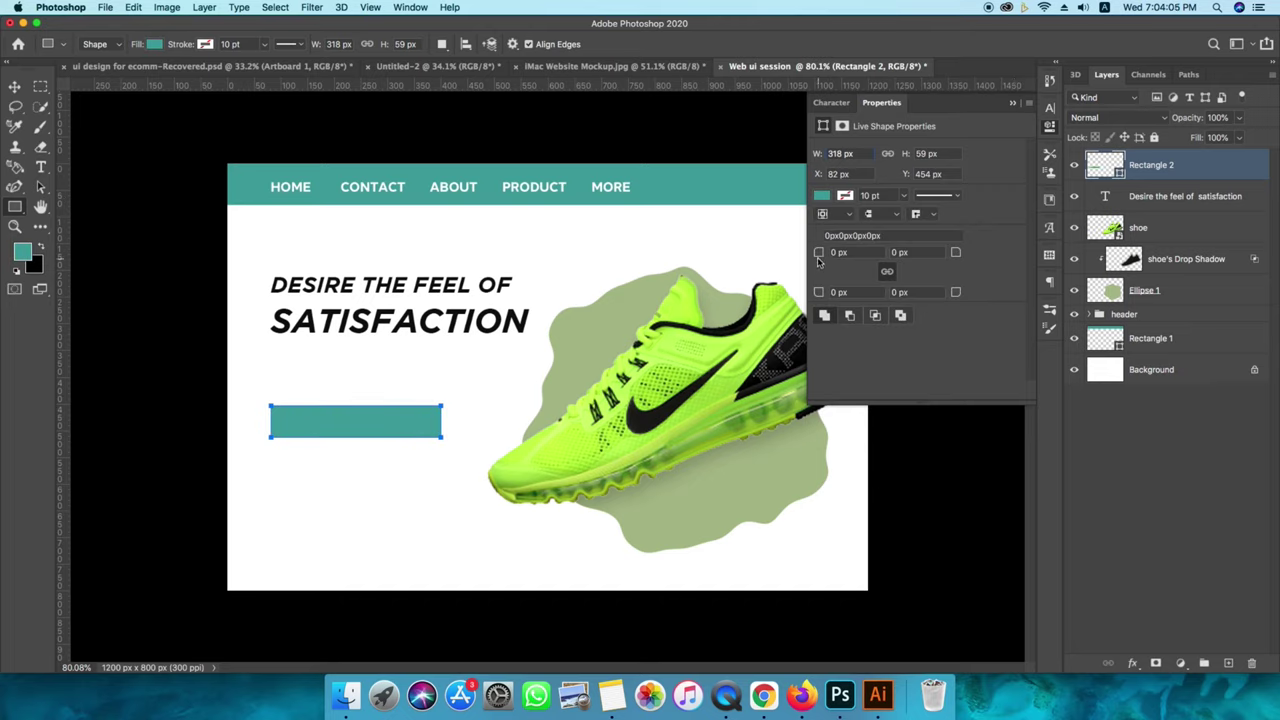
{"action": "left_click_drag", "start_coordinate": [818, 259], "coordinate": [853, 266]}
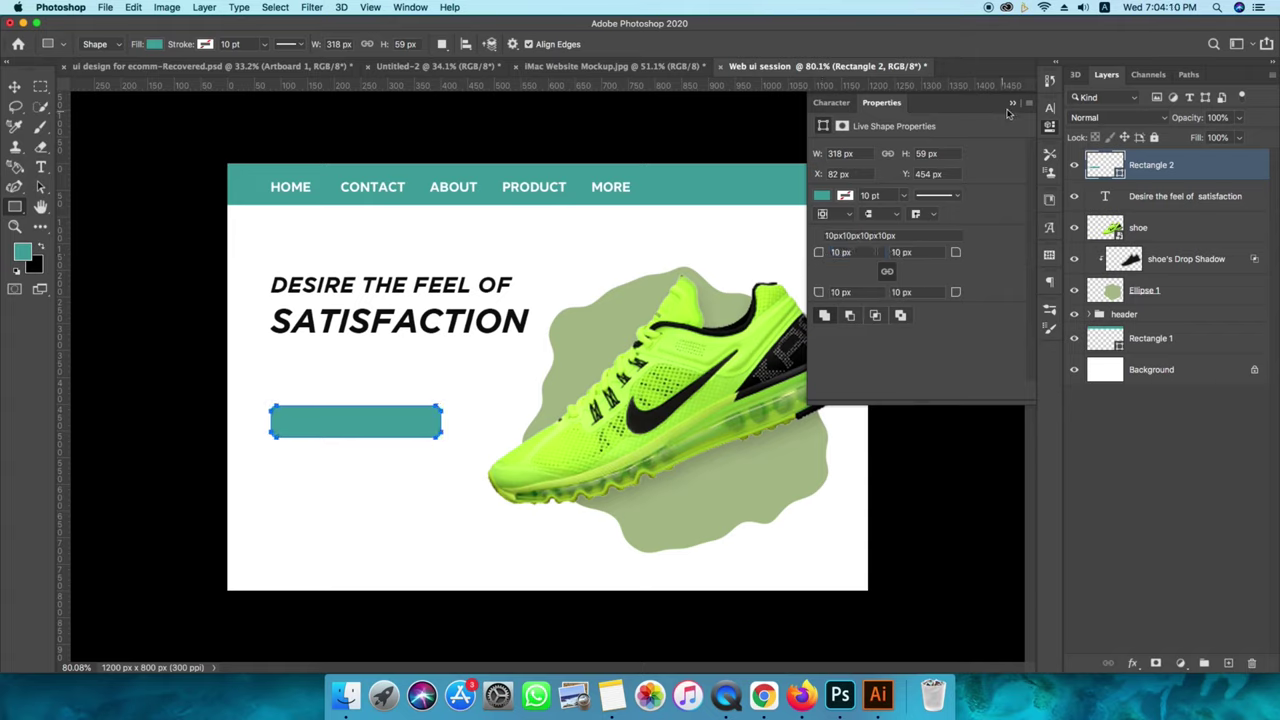
{"action": "left_click", "coordinate": [1011, 104]}
Add a text layer reading BUY NOW beneath the button.
{"action": "key", "text": "t"}
{"action": "left_click", "coordinate": [333, 478]}
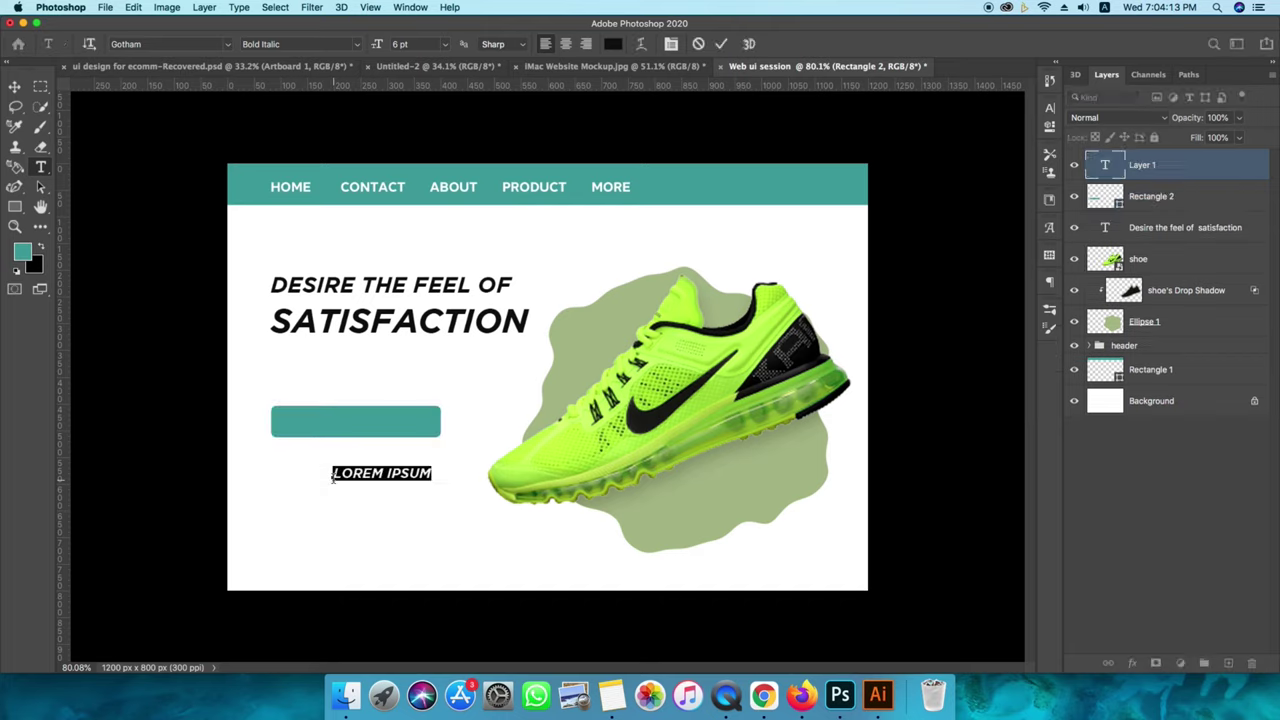
{"action": "key", "text": "BackSpace"}
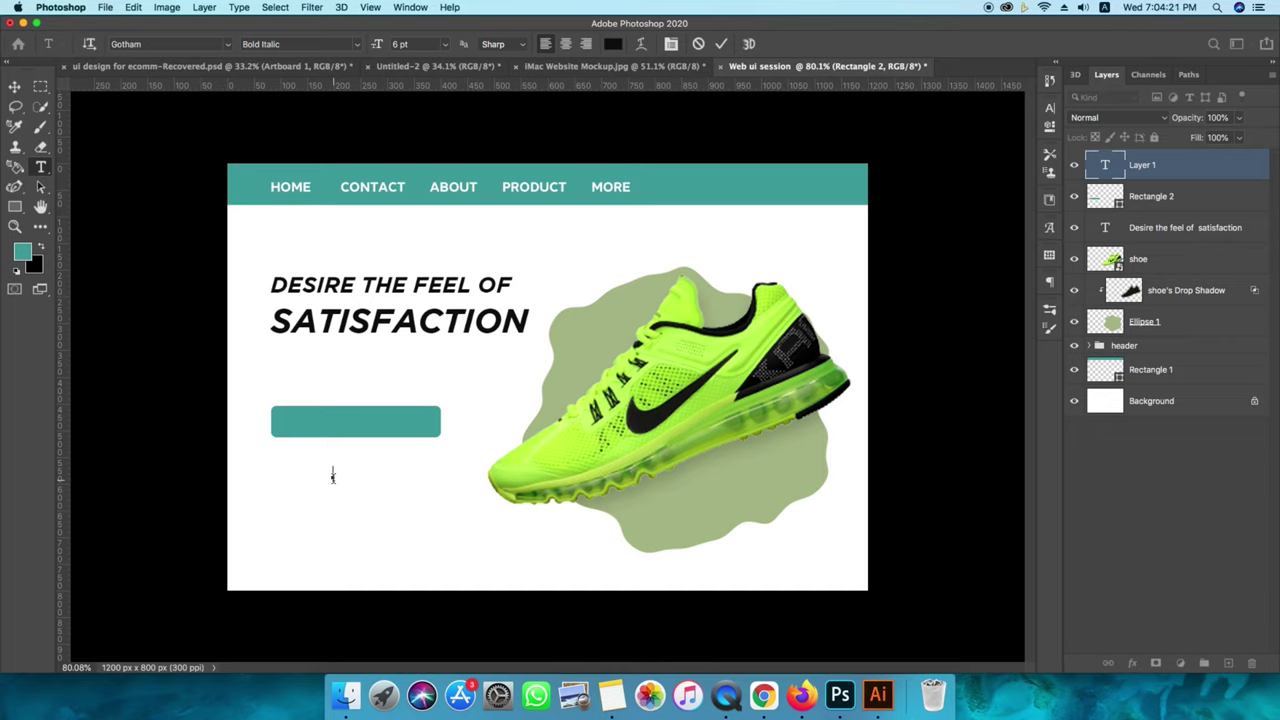
{"action": "type", "text": "BUY NOW"}
Set the BUY NOW text in Daikon Regular.
{"action": "left_click_drag", "start_coordinate": [403, 472], "coordinate": [309, 466]}
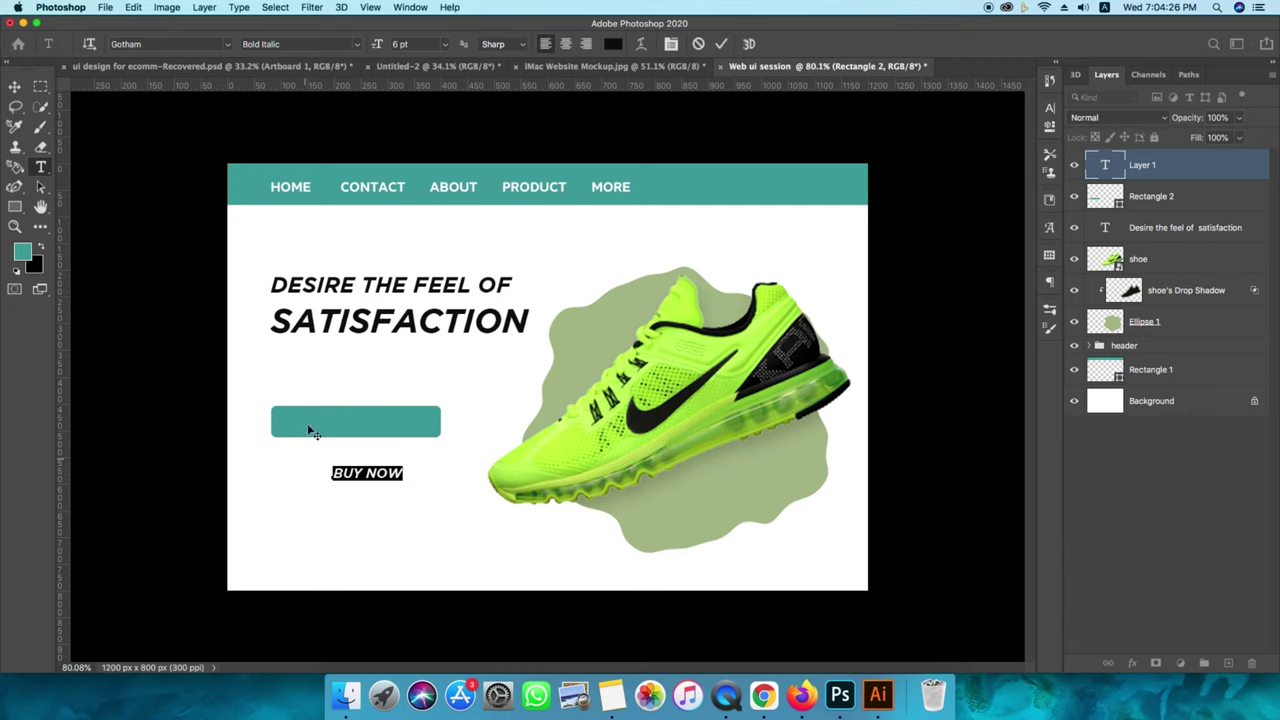
{"action": "left_click", "coordinate": [228, 44]}
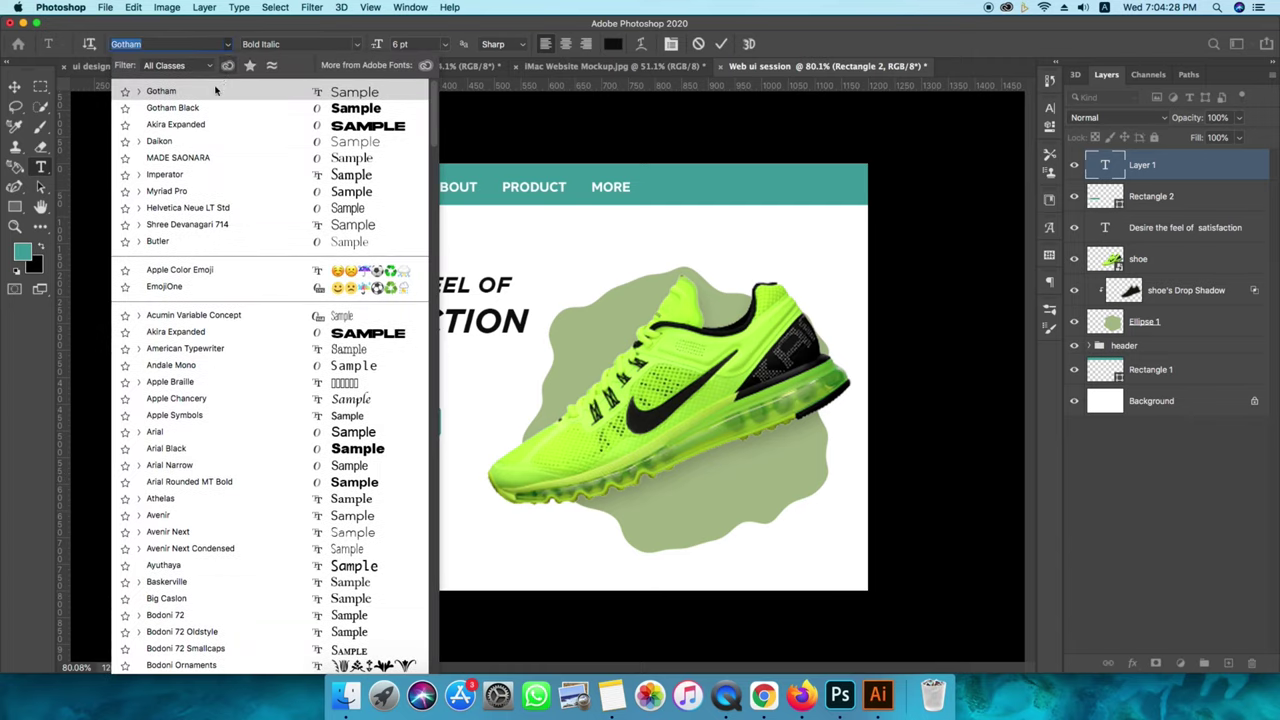
{"action": "left_click", "coordinate": [179, 141]}
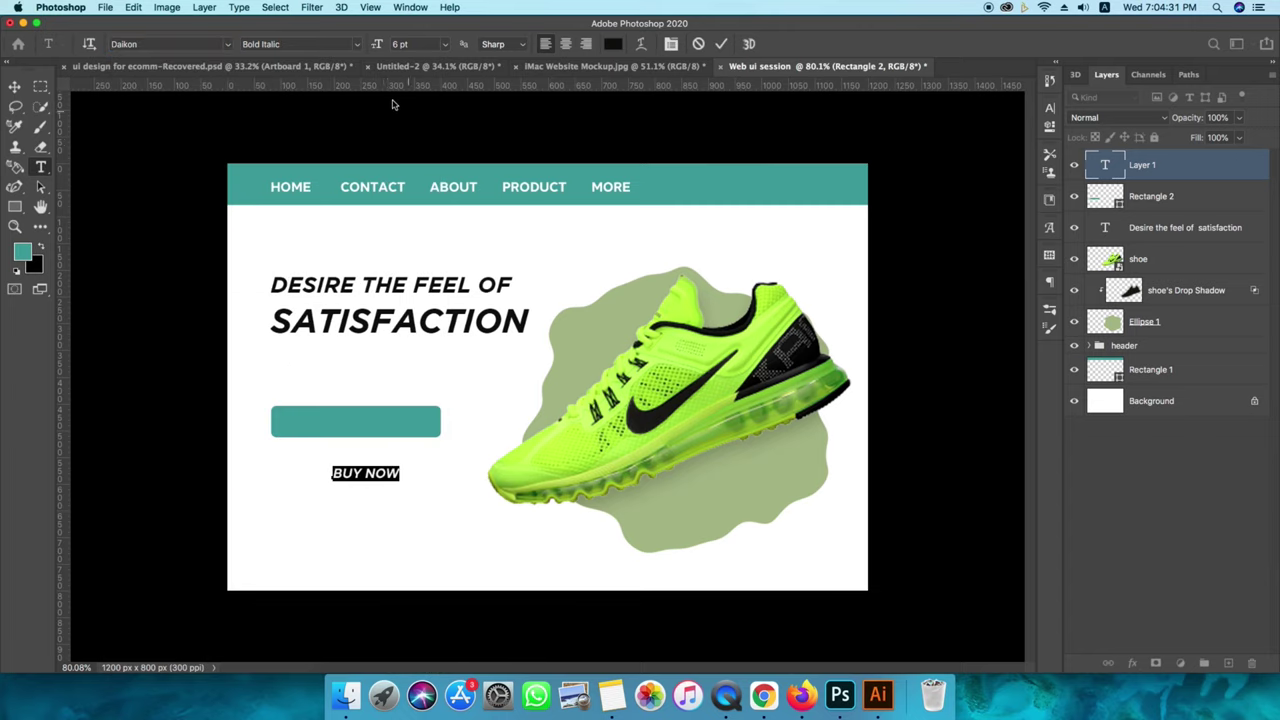
{"action": "left_click", "coordinate": [355, 47]}
{"action": "left_click", "coordinate": [308, 132]}
{"action": "left_click", "coordinate": [14, 87]}
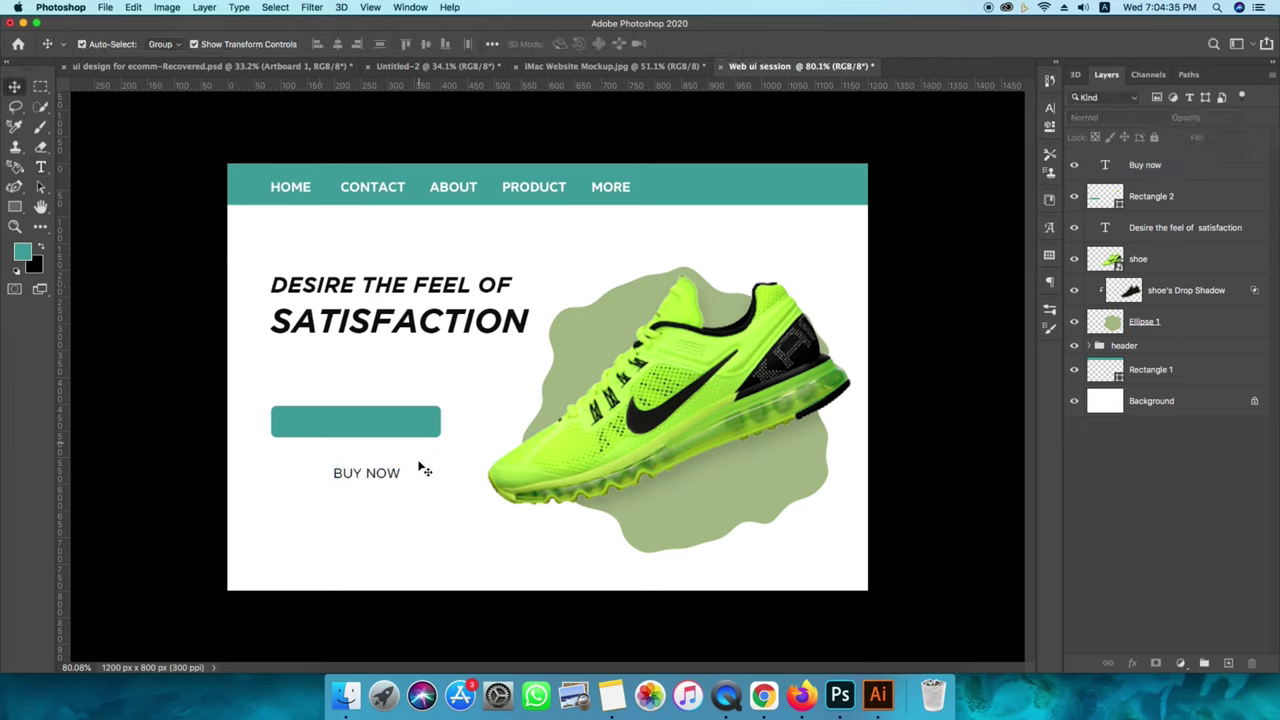
Move BUY NOW onto the teal button and make its text white.
{"action": "left_click_drag", "start_coordinate": [396, 479], "coordinate": [385, 426]}
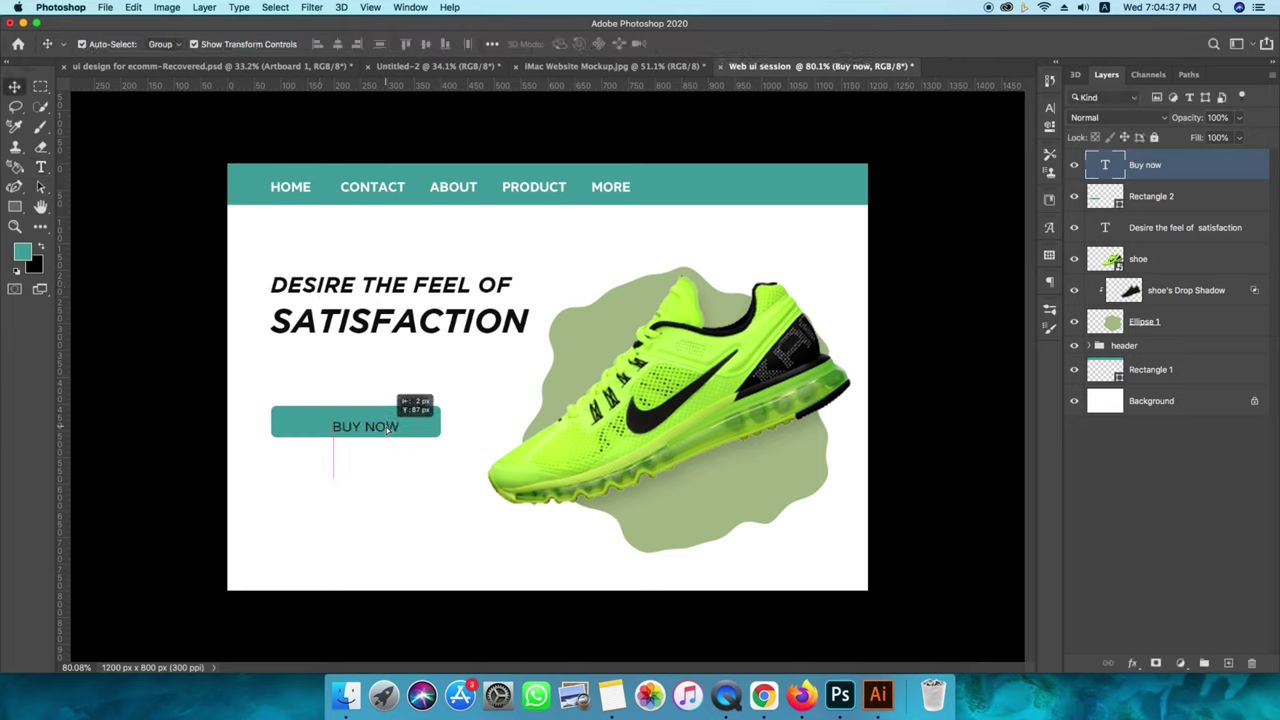
{"action": "left_click", "coordinate": [335, 427], "text": "shift"}
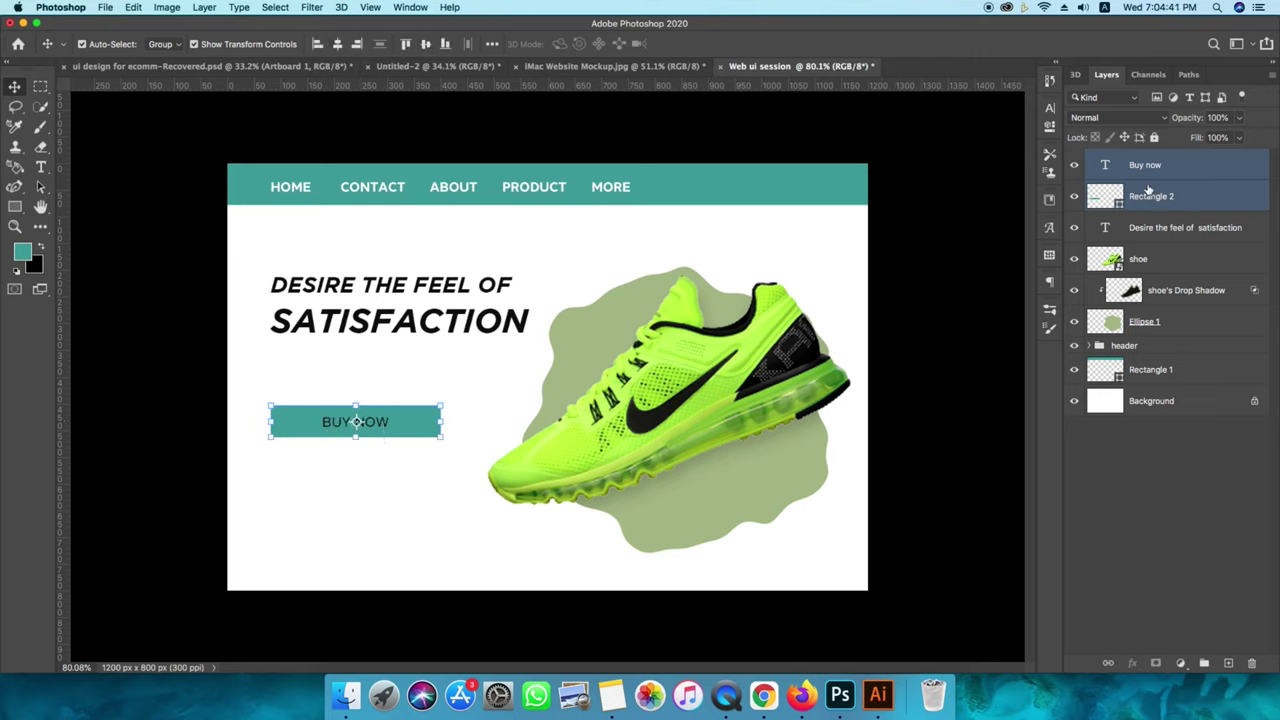
{"action": "left_click", "coordinate": [1205, 450]}
{"action": "double_click", "coordinate": [1143, 166]}
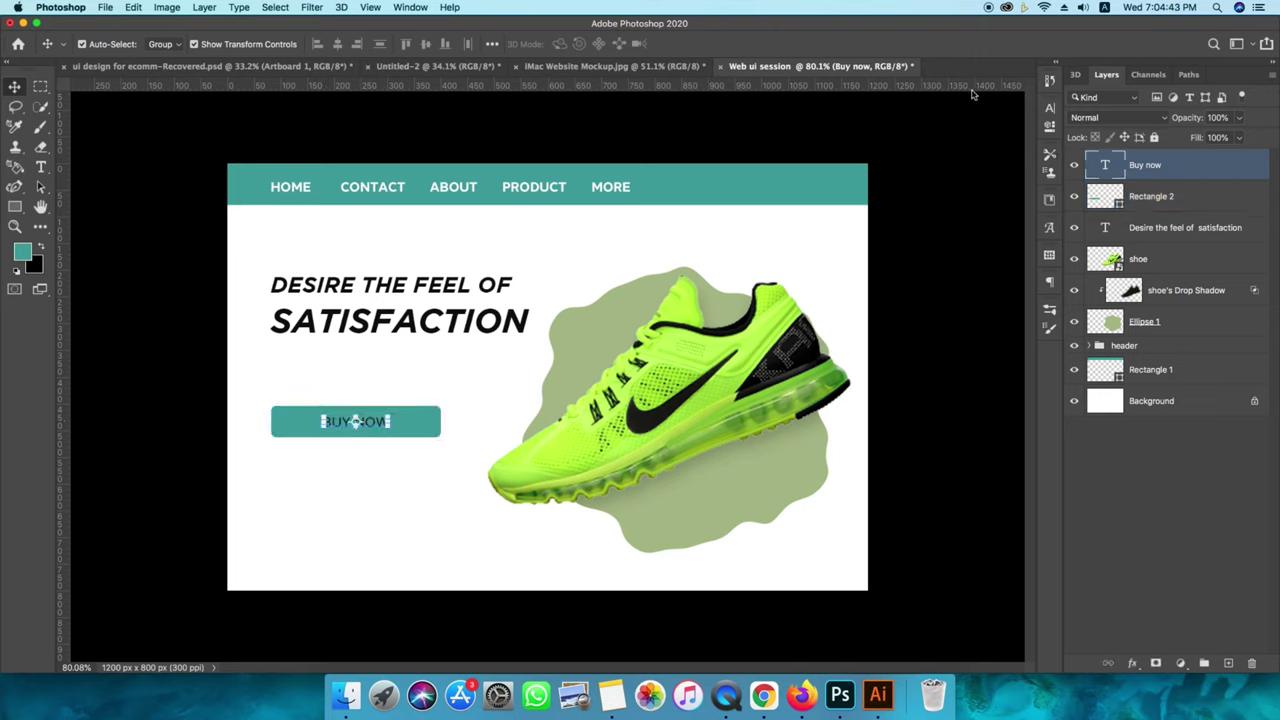
{"action": "left_click", "coordinate": [1049, 110]}
{"action": "left_click", "coordinate": [1013, 197]}
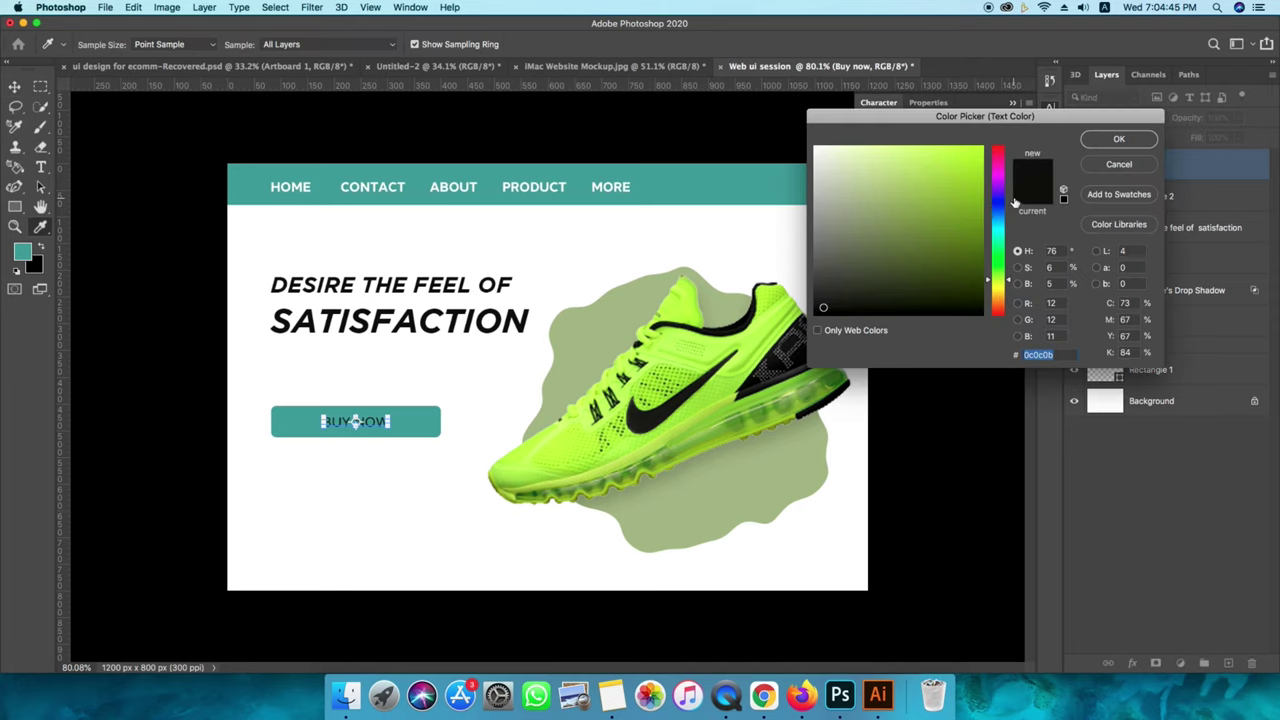
{"action": "left_click", "coordinate": [612, 240]}
{"action": "key", "text": "Return"}
{"action": "left_click", "coordinate": [14, 98]}
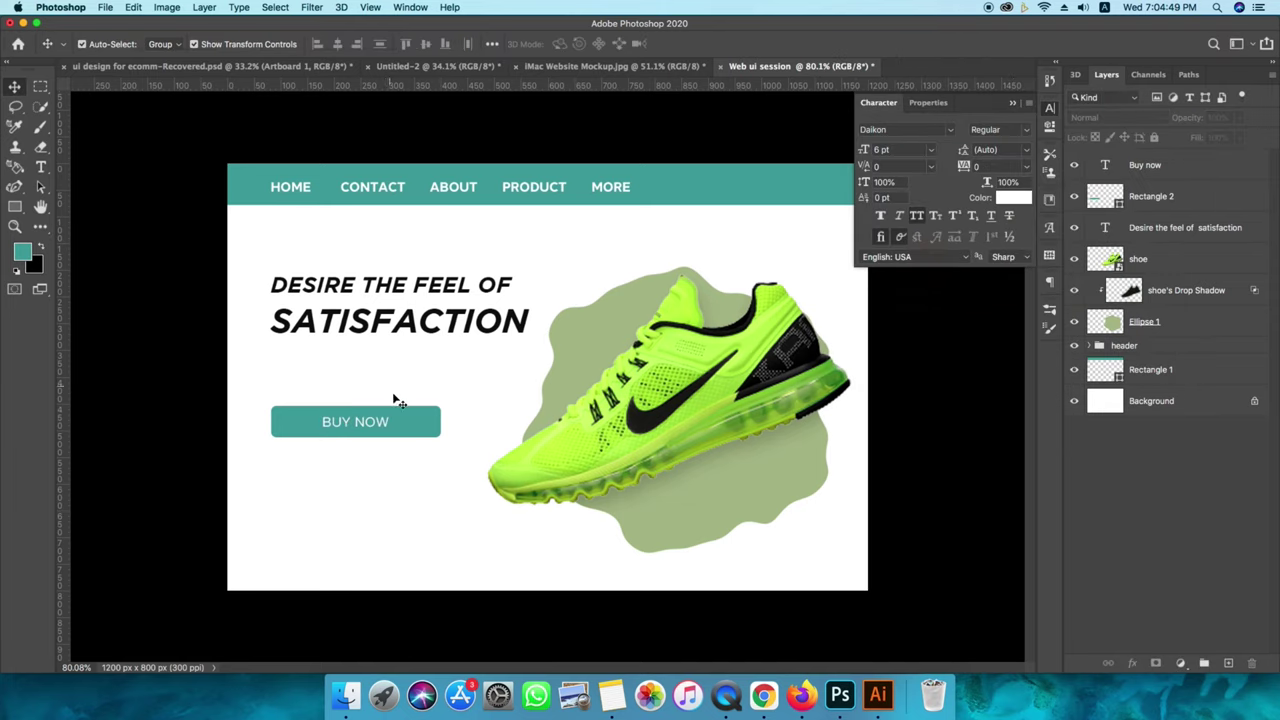
Narrow the button from its right edge and centre BUY NOW horizontally on it.
{"action": "left_click", "coordinate": [355, 421]}
{"action": "left_click_drag", "start_coordinate": [443, 425], "coordinate": [416, 422]}
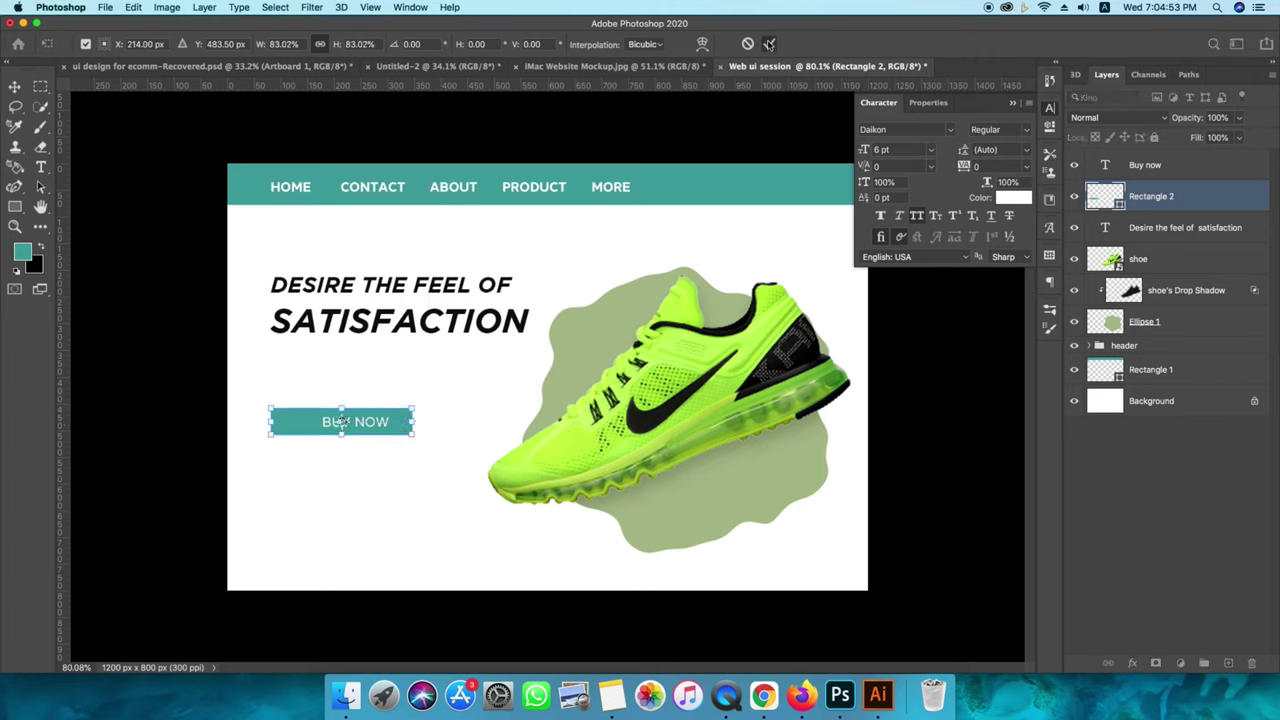
{"action": "left_click", "coordinate": [769, 43]}
{"action": "left_click", "coordinate": [1138, 168], "text": "shift"}
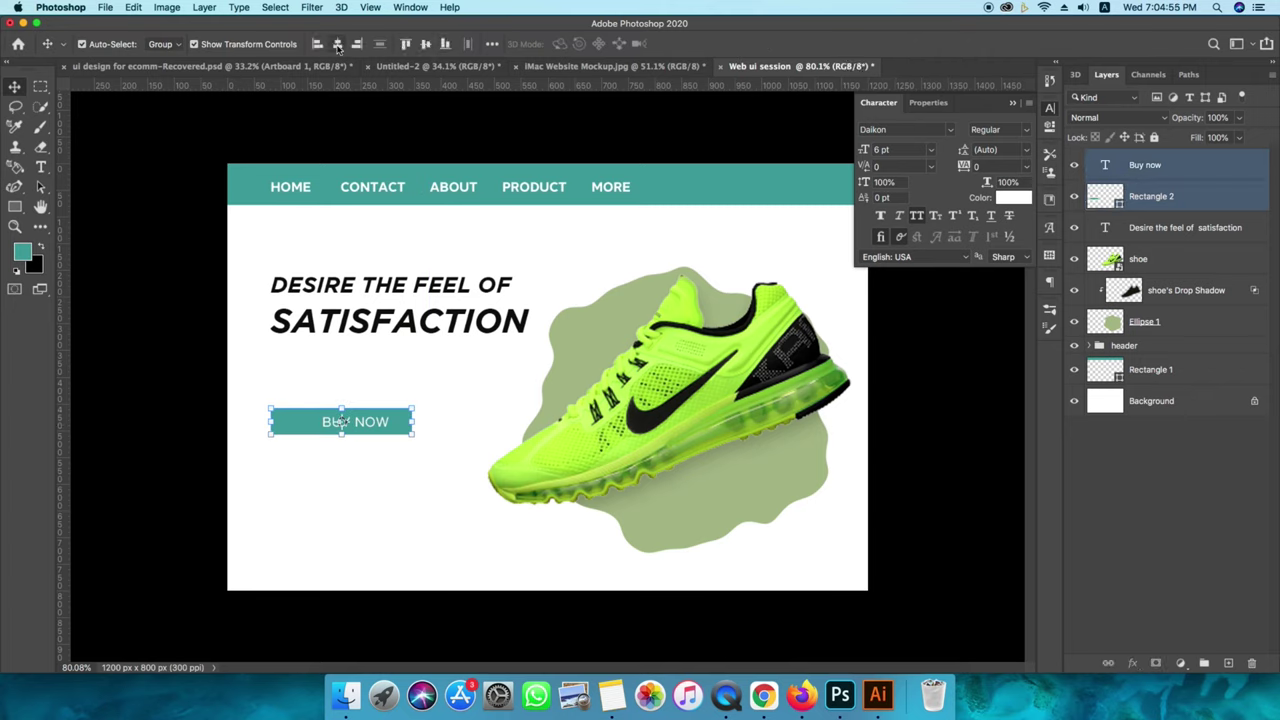
{"action": "left_click", "coordinate": [337, 44]}
Convert the button and its text into a smart object named cta.
{"action": "right_click", "coordinate": [1166, 179]}
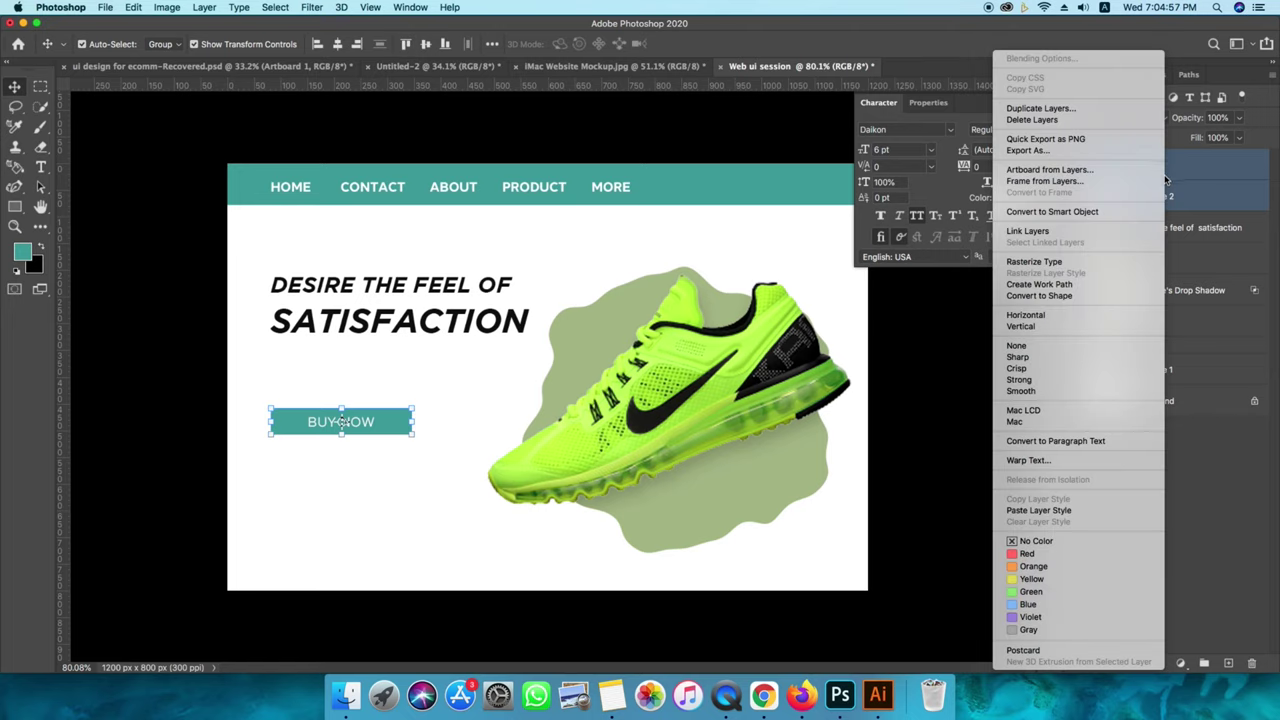
{"action": "left_click", "coordinate": [1075, 213]}
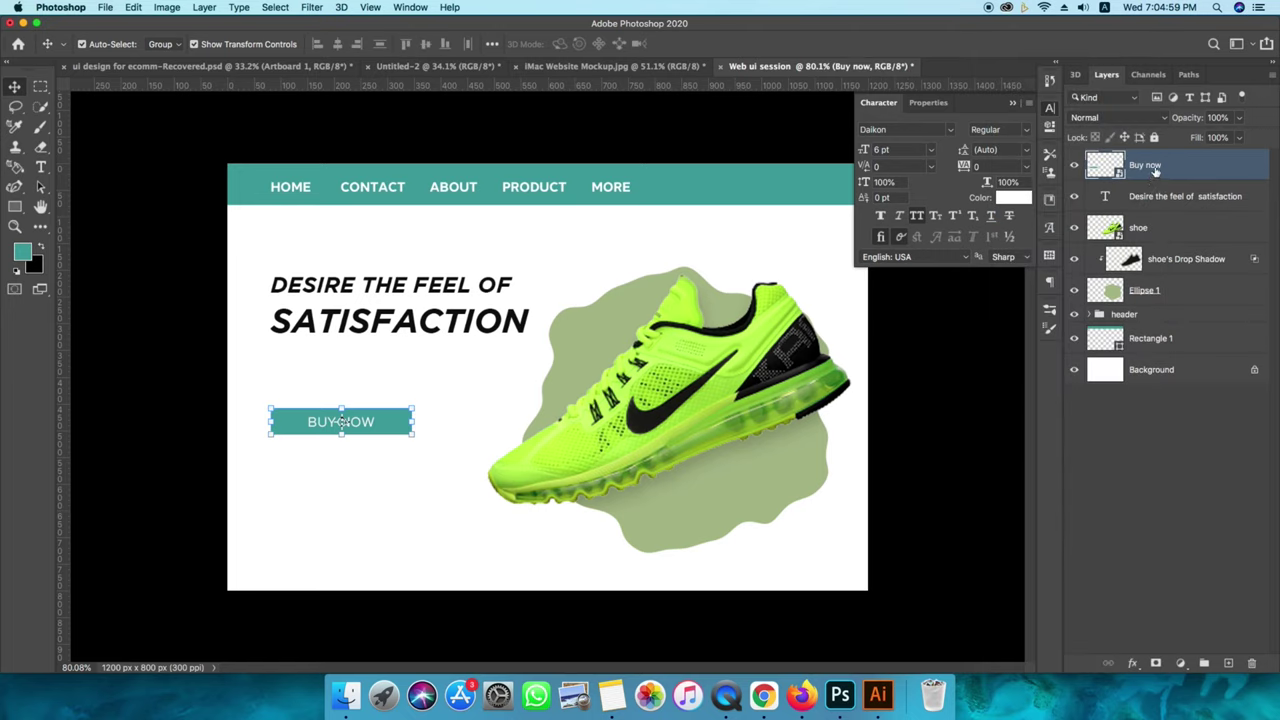
{"action": "double_click", "coordinate": [1150, 166]}
{"action": "type", "text": "cta"}
{"action": "key", "text": "Return"}
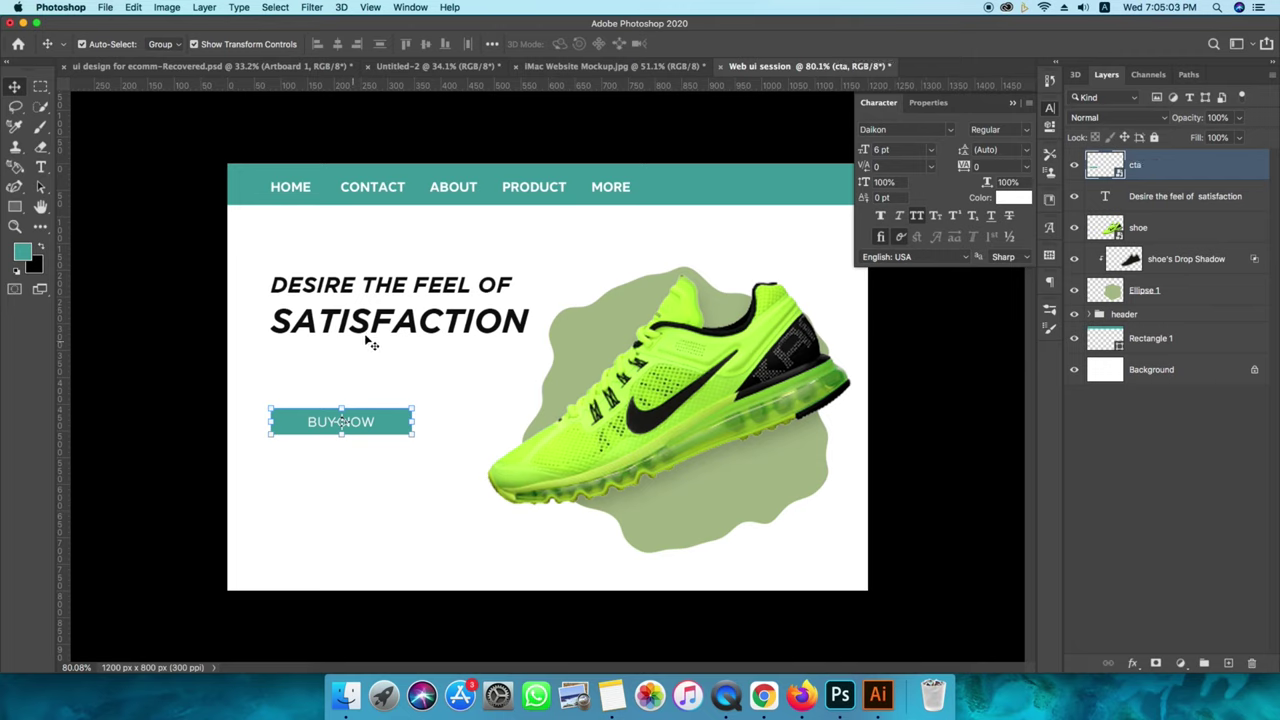
Nudge the headline slightly down and the BUY NOW button about 10 px lower.
{"action": "left_click_drag", "start_coordinate": [390, 329], "coordinate": [388, 336]}
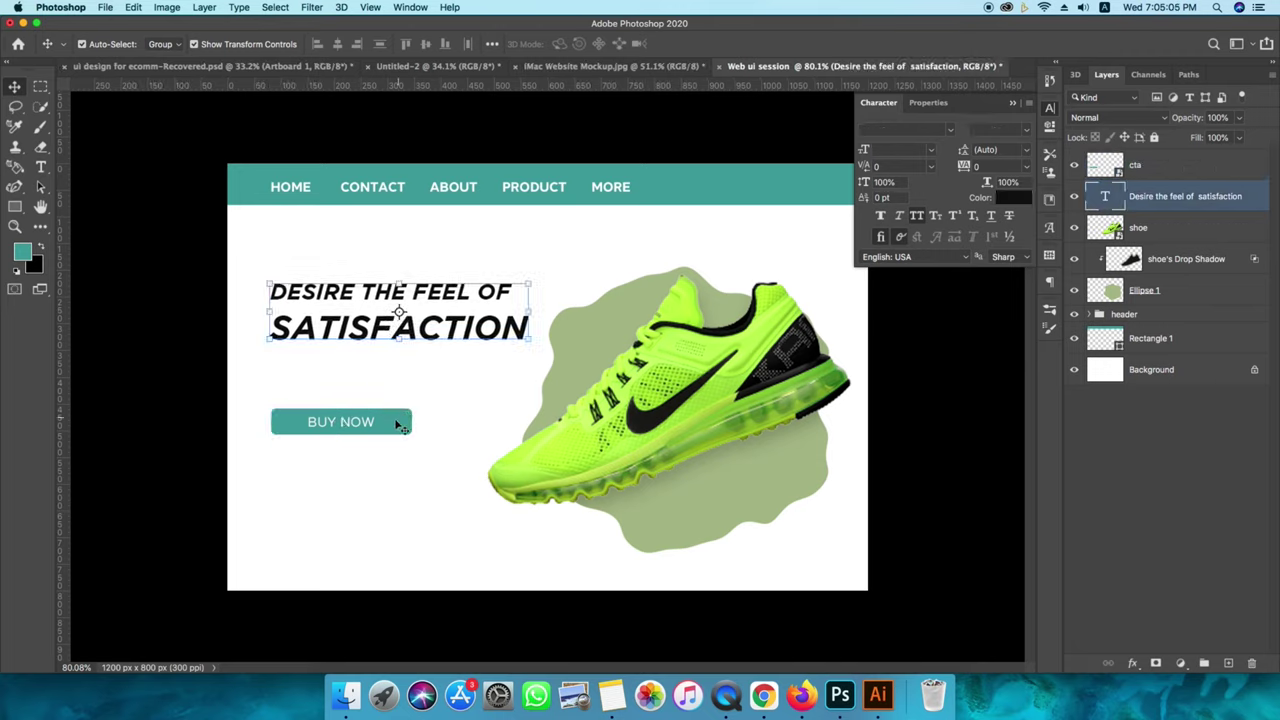
{"action": "left_click_drag", "start_coordinate": [400, 421], "coordinate": [391, 436]}
{"action": "left_click", "coordinate": [500, 333]}
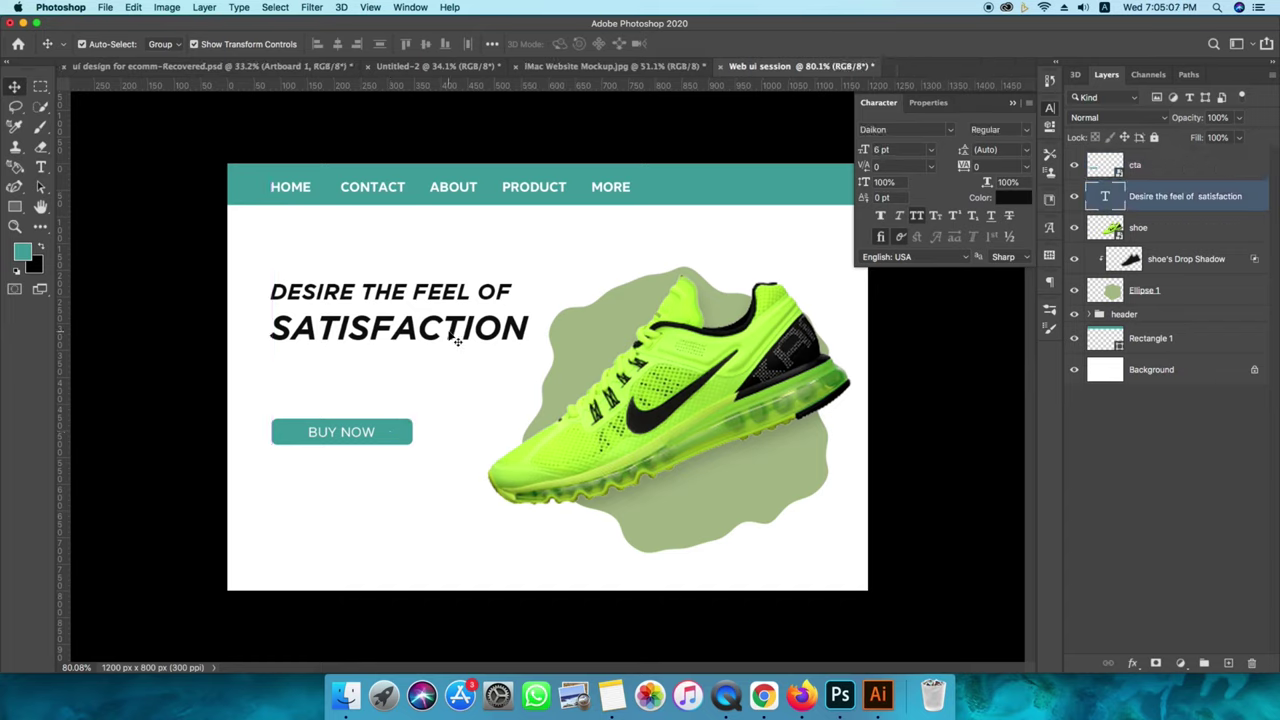
{"action": "left_click", "coordinate": [440, 502]}
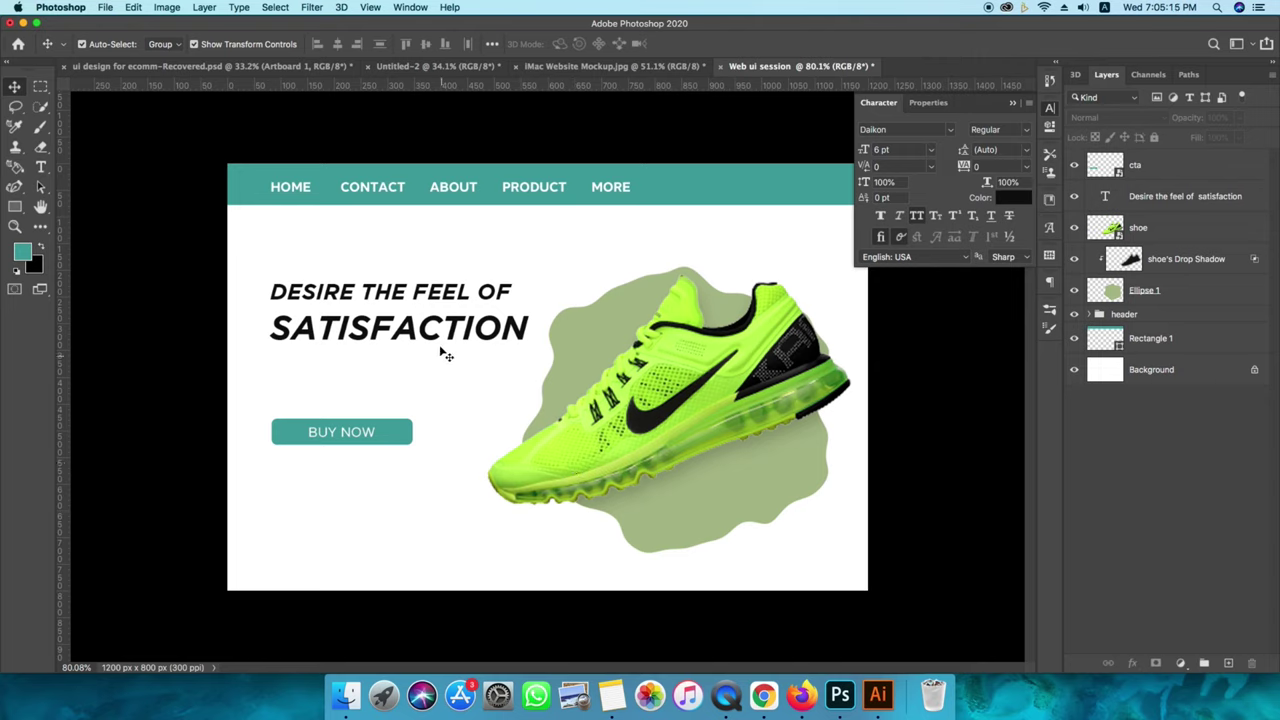
Lower the BUY NOW button and add a Lorem ipsum paragraph box under the headline.
{"action": "left_click", "coordinate": [396, 438]}
{"action": "left_click_drag", "start_coordinate": [394, 446], "coordinate": [394, 466]}
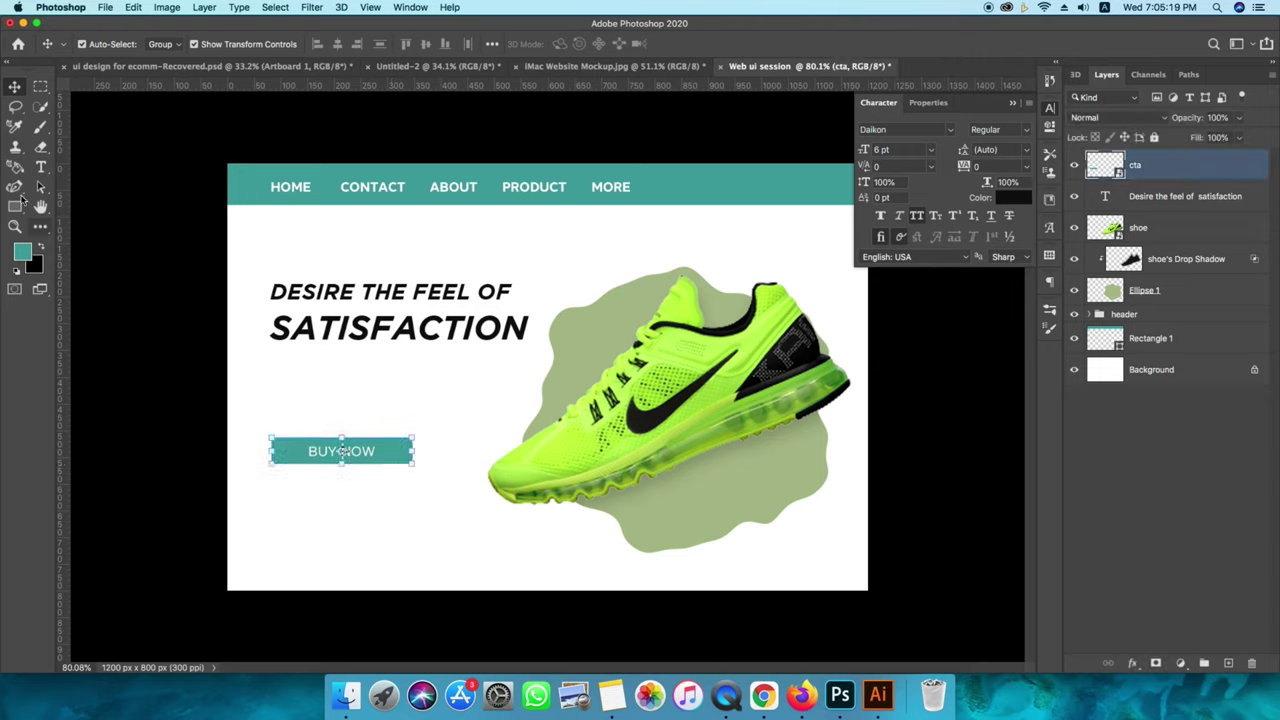
{"action": "left_click", "coordinate": [41, 167]}
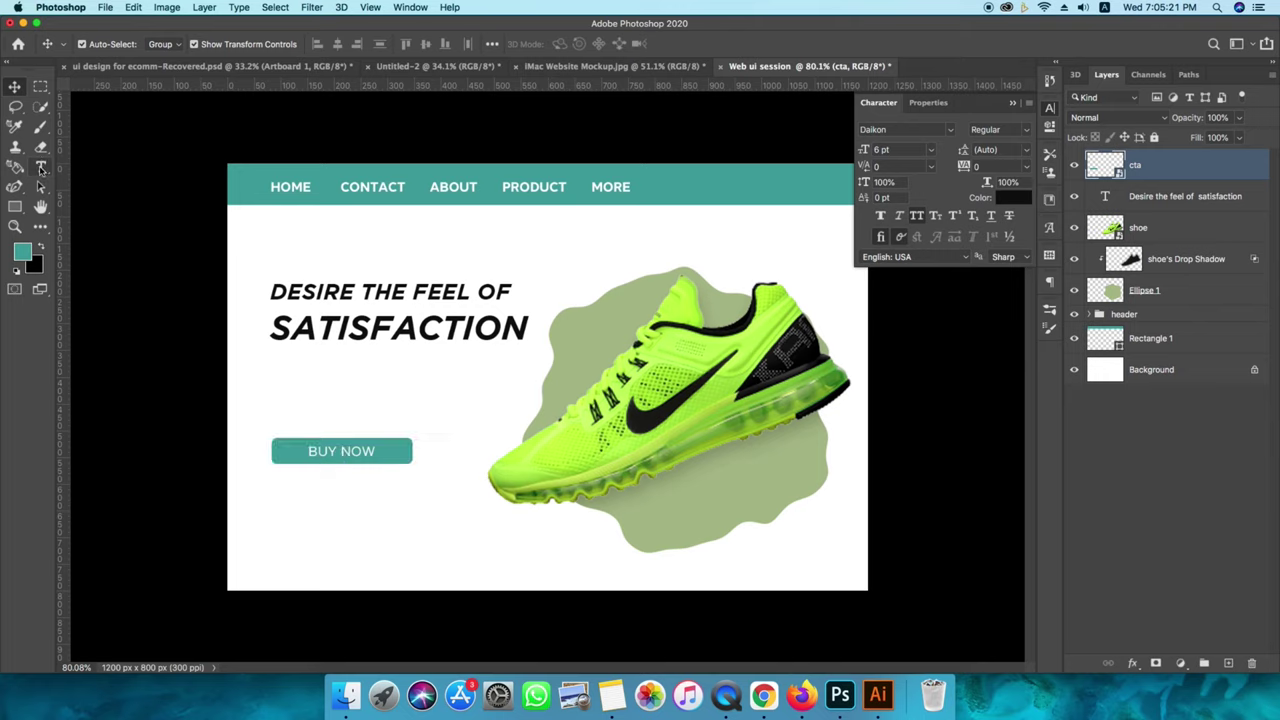
{"action": "left_click", "coordinate": [90, 163]}
{"action": "left_click_drag", "start_coordinate": [274, 390], "coordinate": [462, 416]}
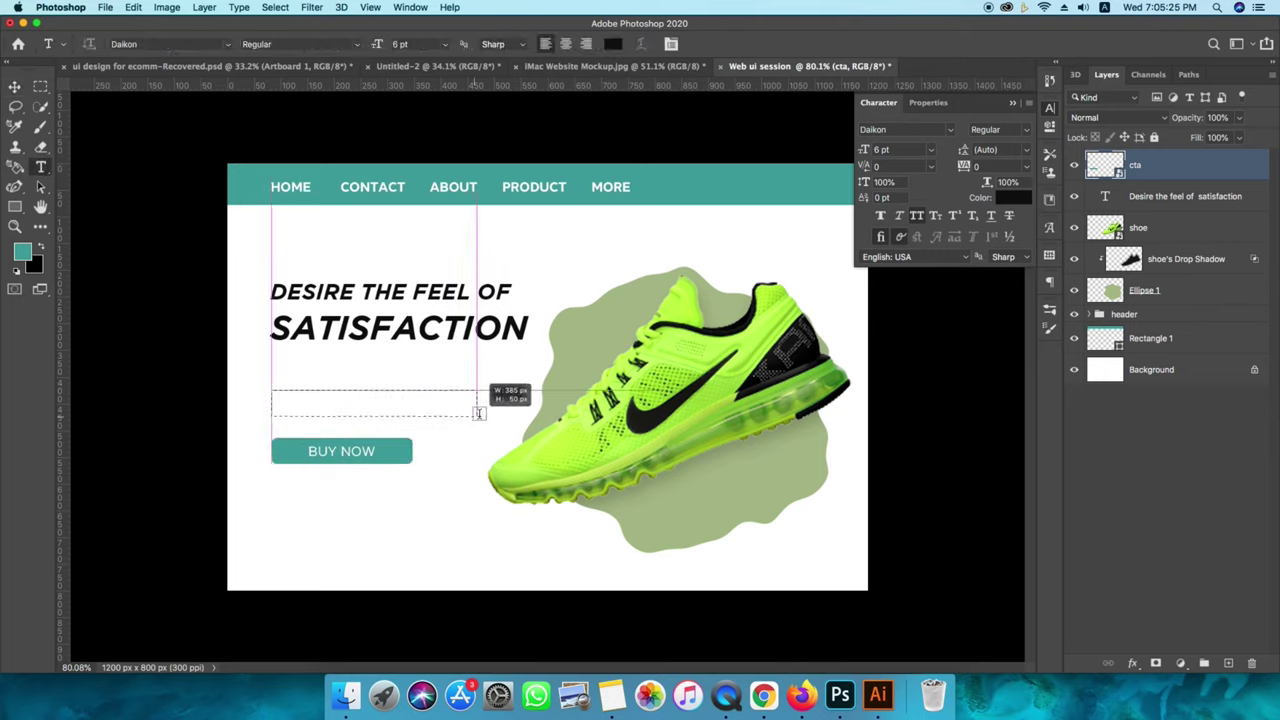
{"action": "left_click_drag", "start_coordinate": [462, 416], "coordinate": [486, 418]}
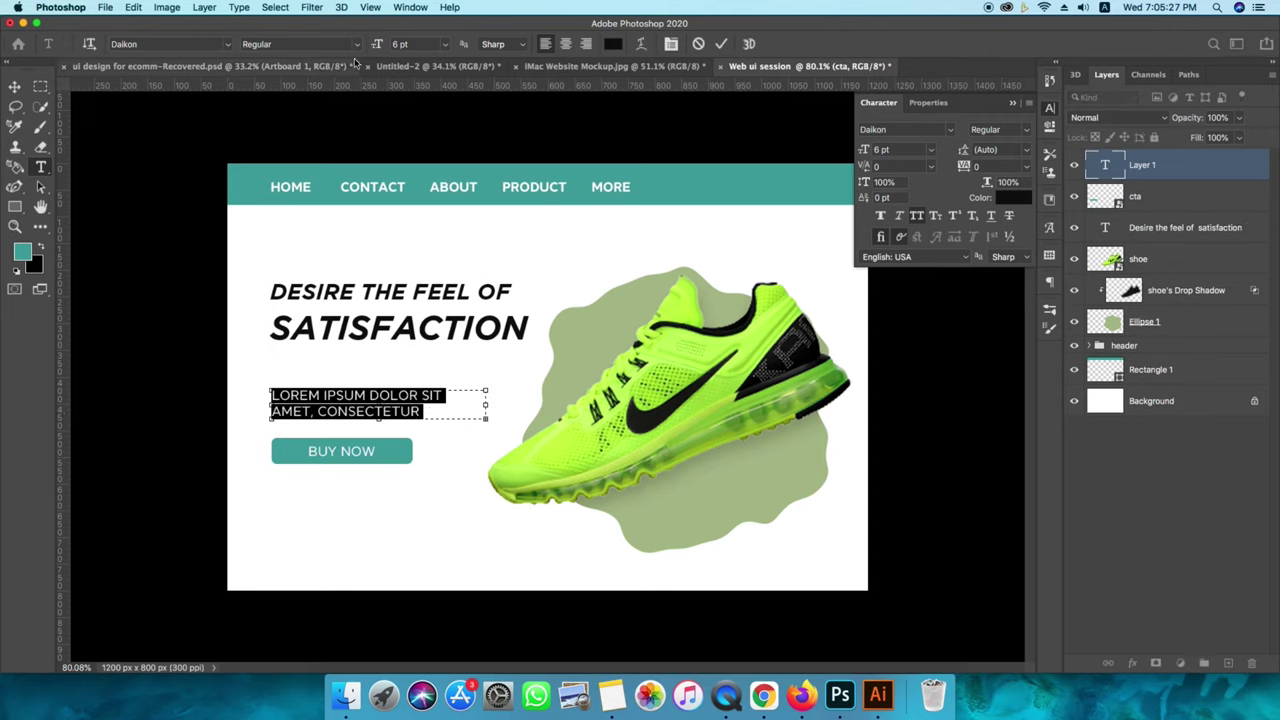
Turn off All Caps for the paragraph and widen its text box.
{"action": "left_click", "coordinate": [295, 44]}
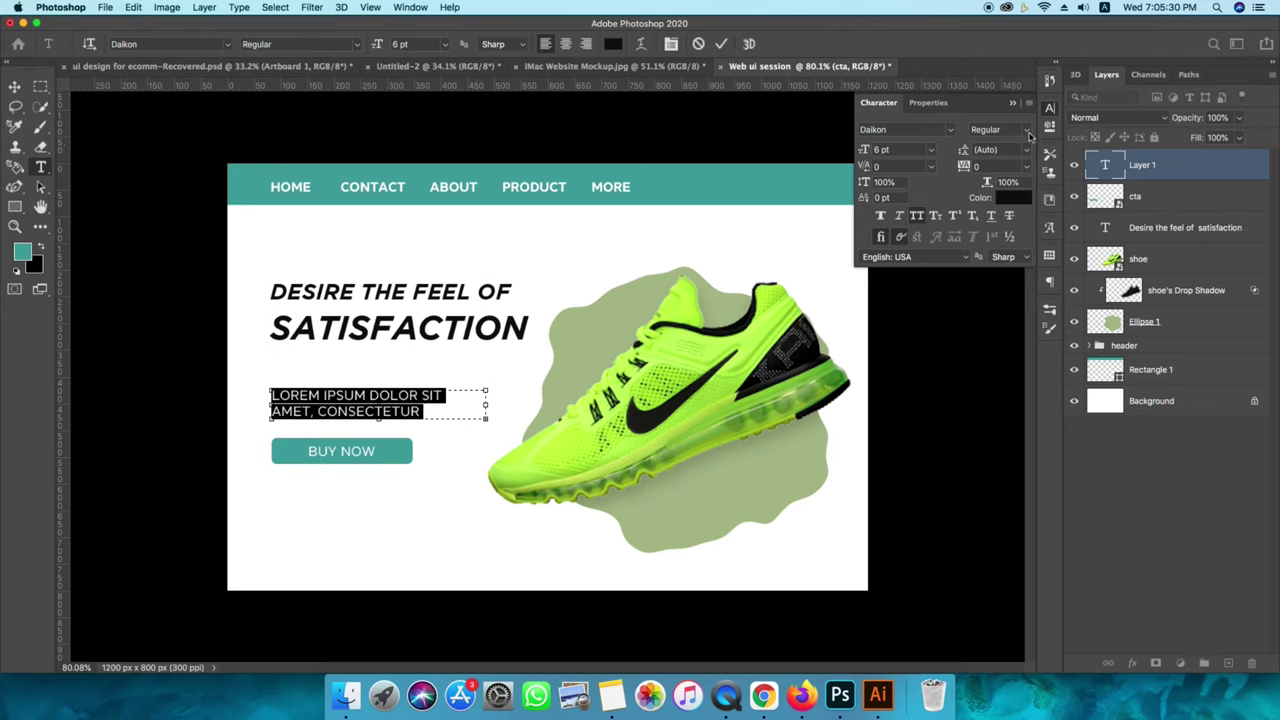
{"action": "left_click", "coordinate": [916, 216]}
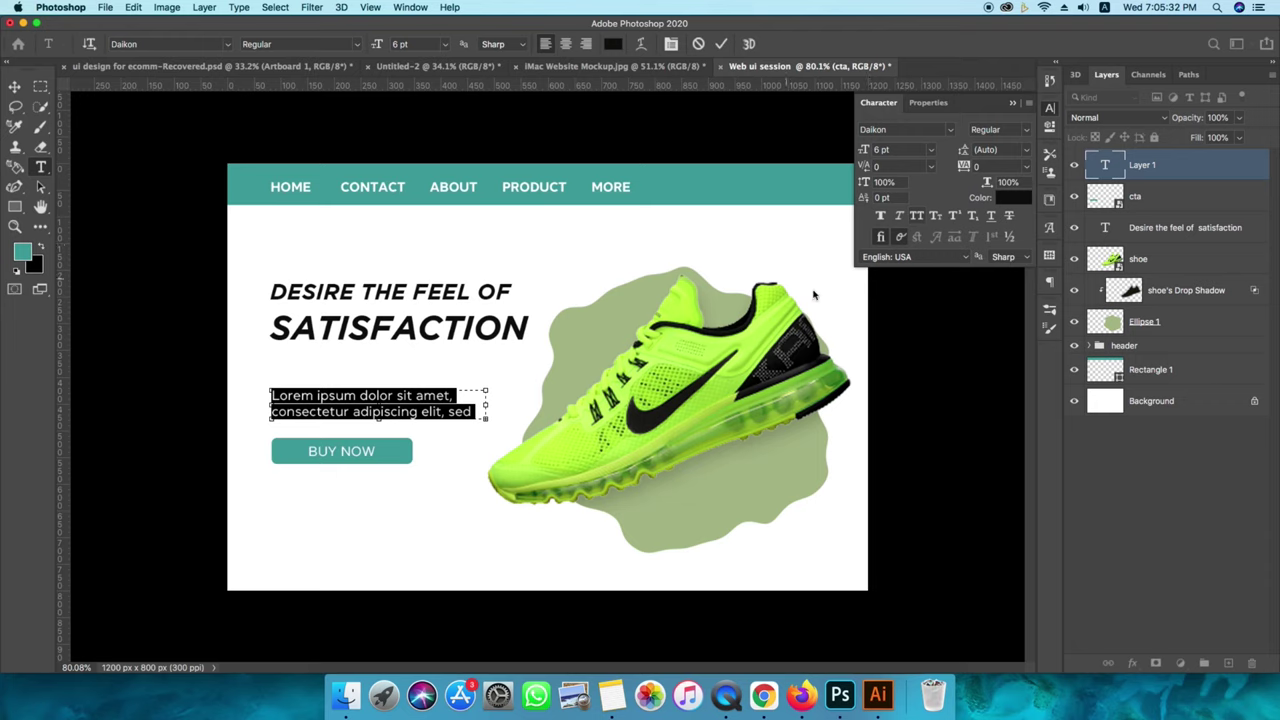
{"action": "left_click", "coordinate": [721, 44]}
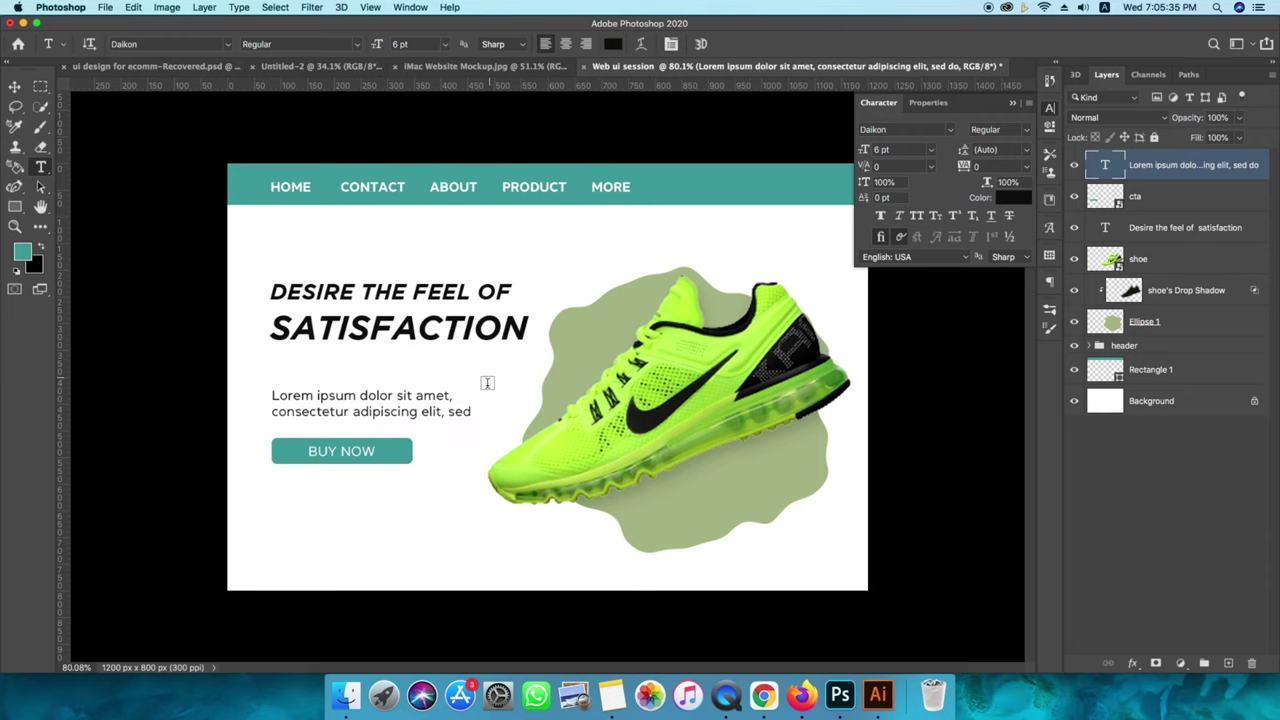
{"action": "key", "text": "v"}
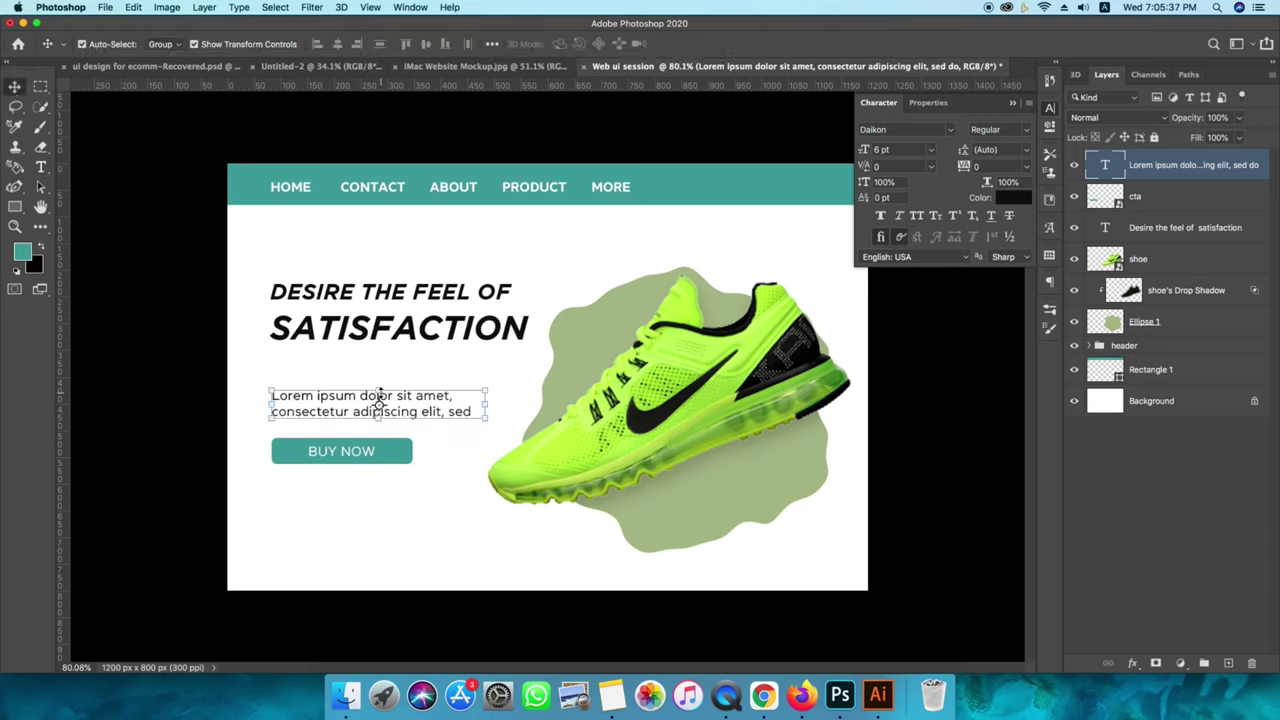
{"action": "double_click", "coordinate": [398, 402]}
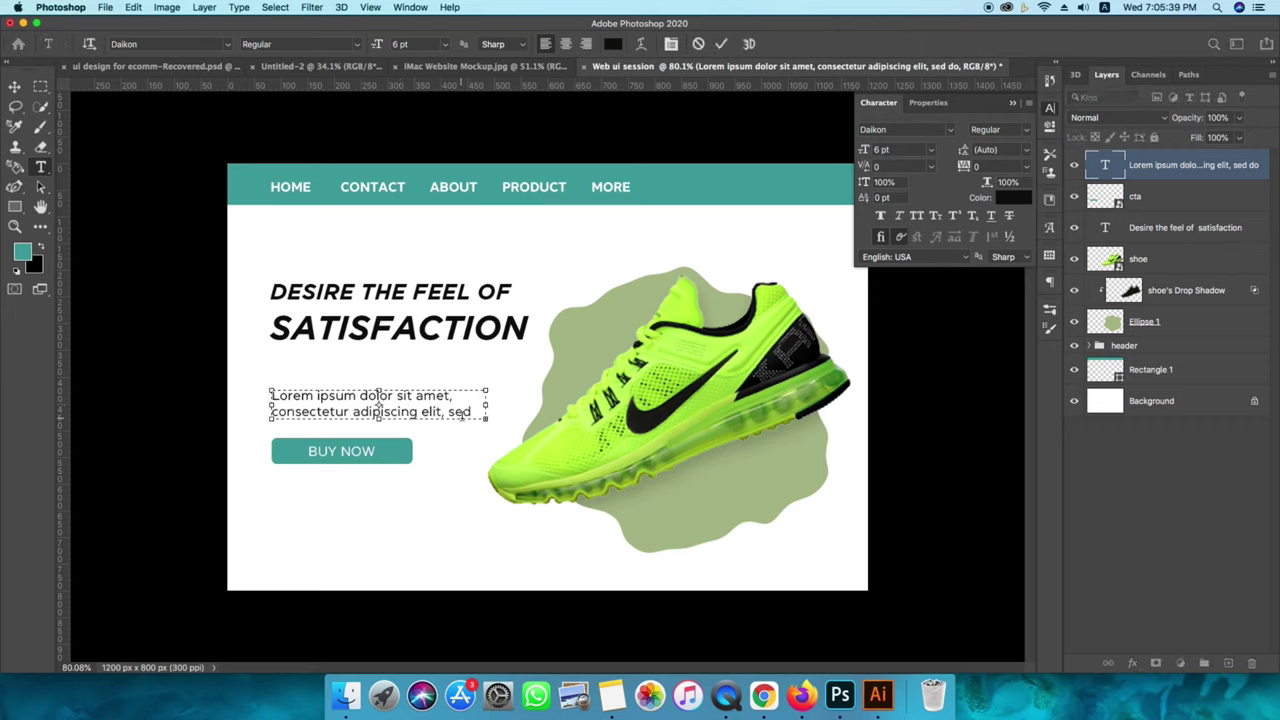
{"action": "left_click_drag", "start_coordinate": [487, 392], "coordinate": [530, 392]}
{"action": "key", "text": "Escape"}
{"action": "key", "text": "v"}
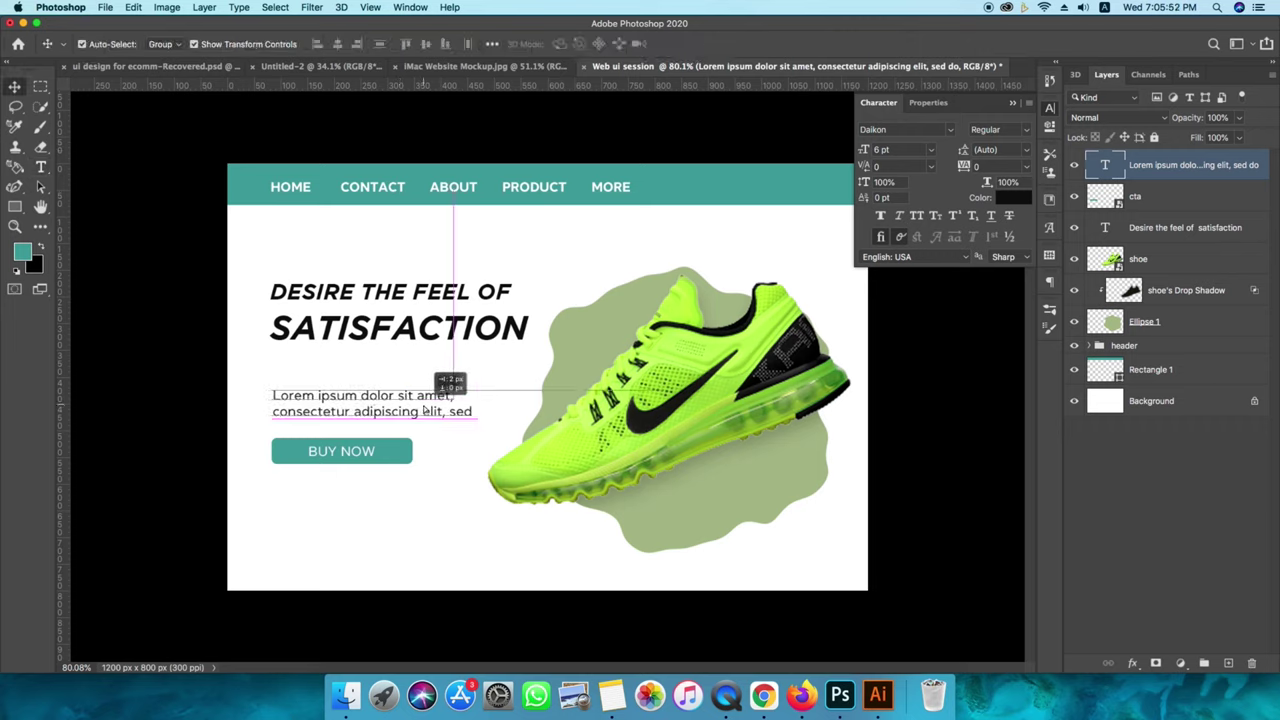
Fine-tune the positions of the paragraph, BUY NOW button, headline and shoe.
{"action": "left_click_drag", "start_coordinate": [427, 409], "coordinate": [423, 409]}
{"action": "left_click", "coordinate": [434, 489]}
{"action": "left_click_drag", "start_coordinate": [397, 456], "coordinate": [397, 469]}
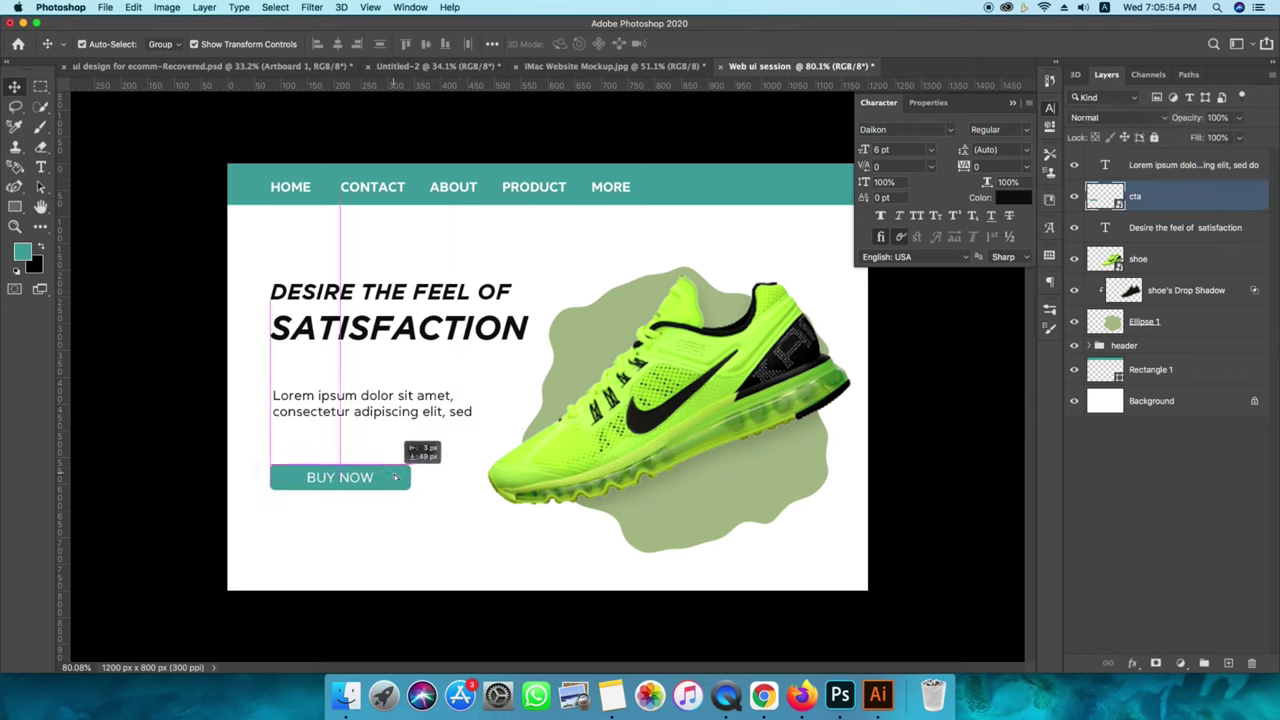
{"action": "left_click_drag", "start_coordinate": [388, 418], "coordinate": [385, 406]}
{"action": "left_click", "coordinate": [413, 340]}
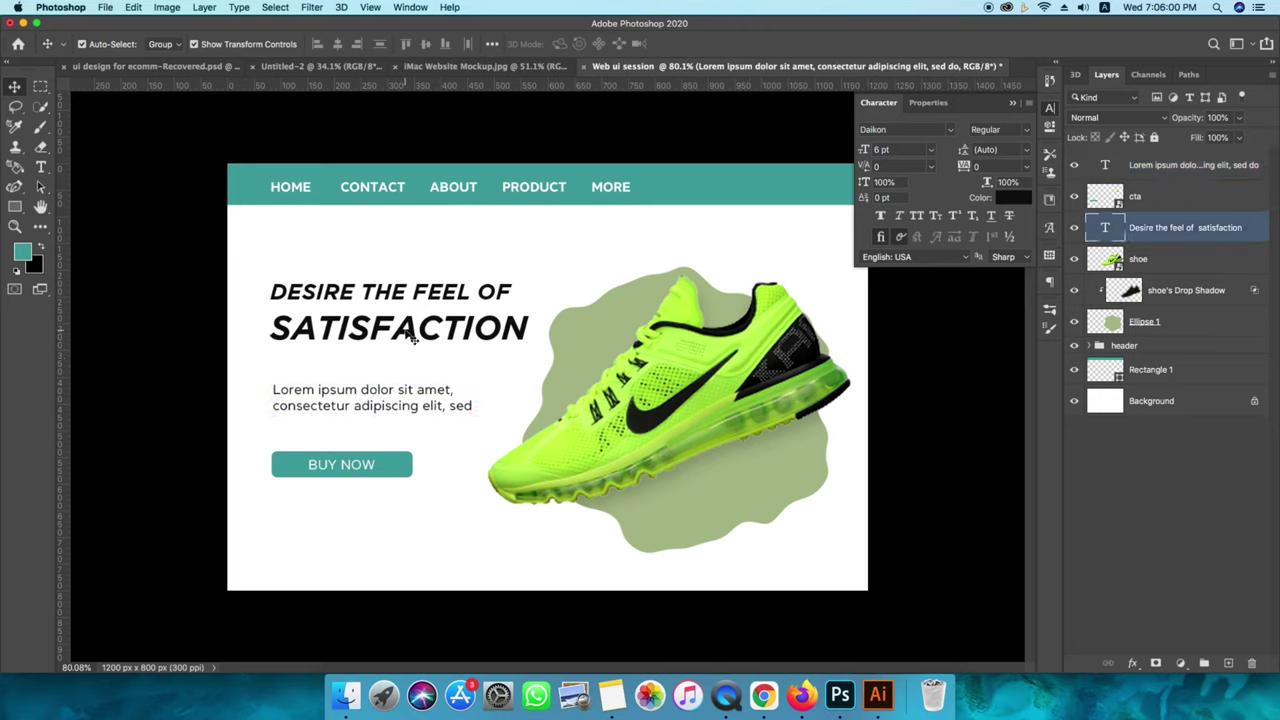
{"action": "left_click_drag", "start_coordinate": [413, 340], "coordinate": [408, 336]}
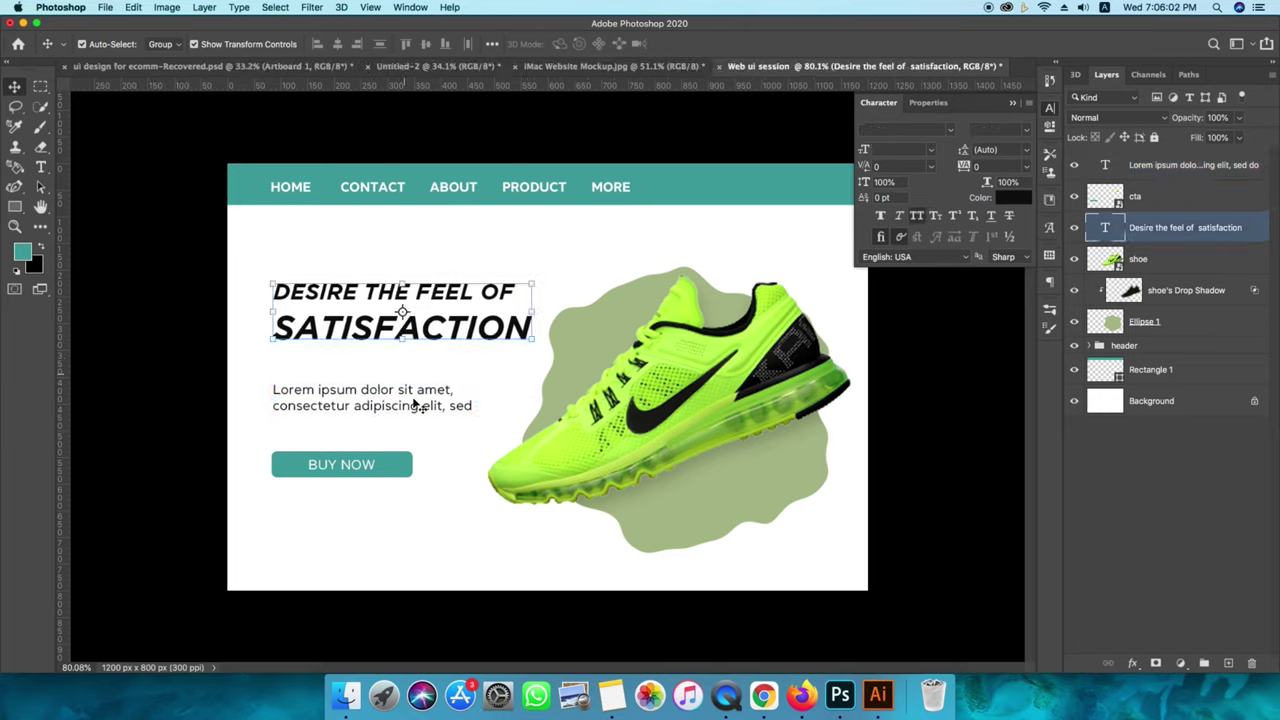
{"action": "left_click", "coordinate": [432, 472]}
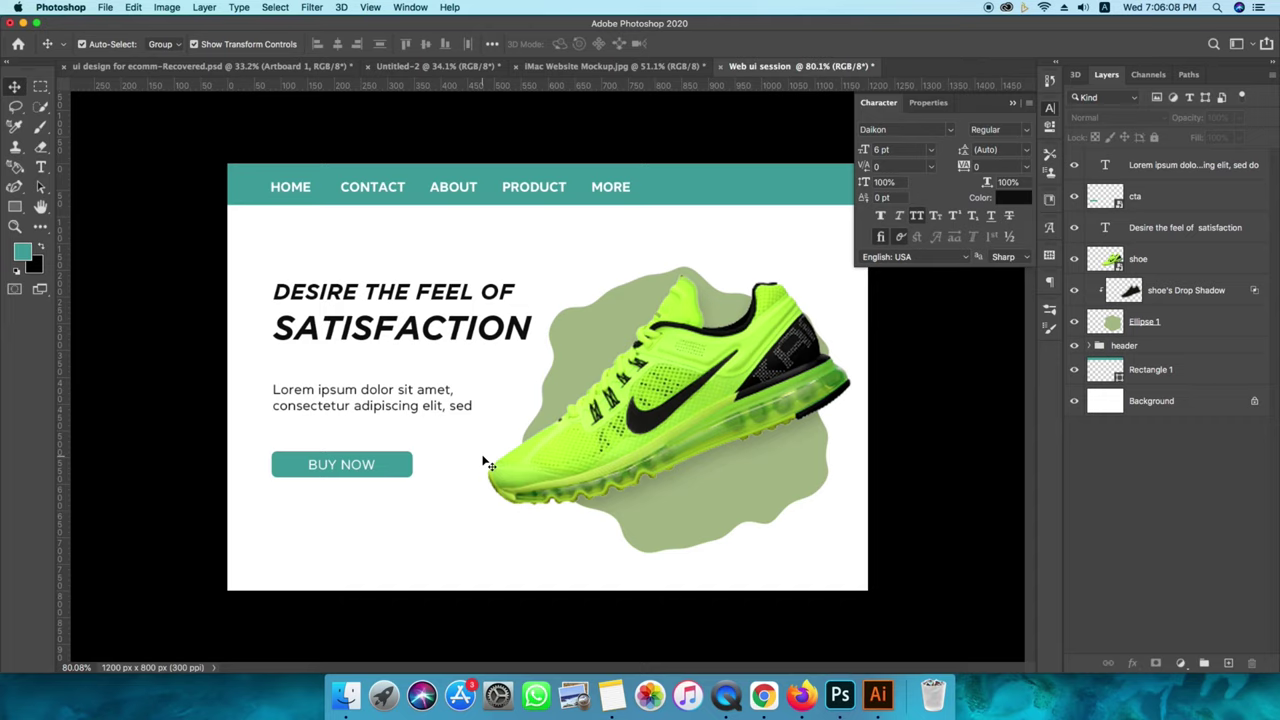
{"action": "left_click_drag", "start_coordinate": [713, 373], "coordinate": [712, 378]}
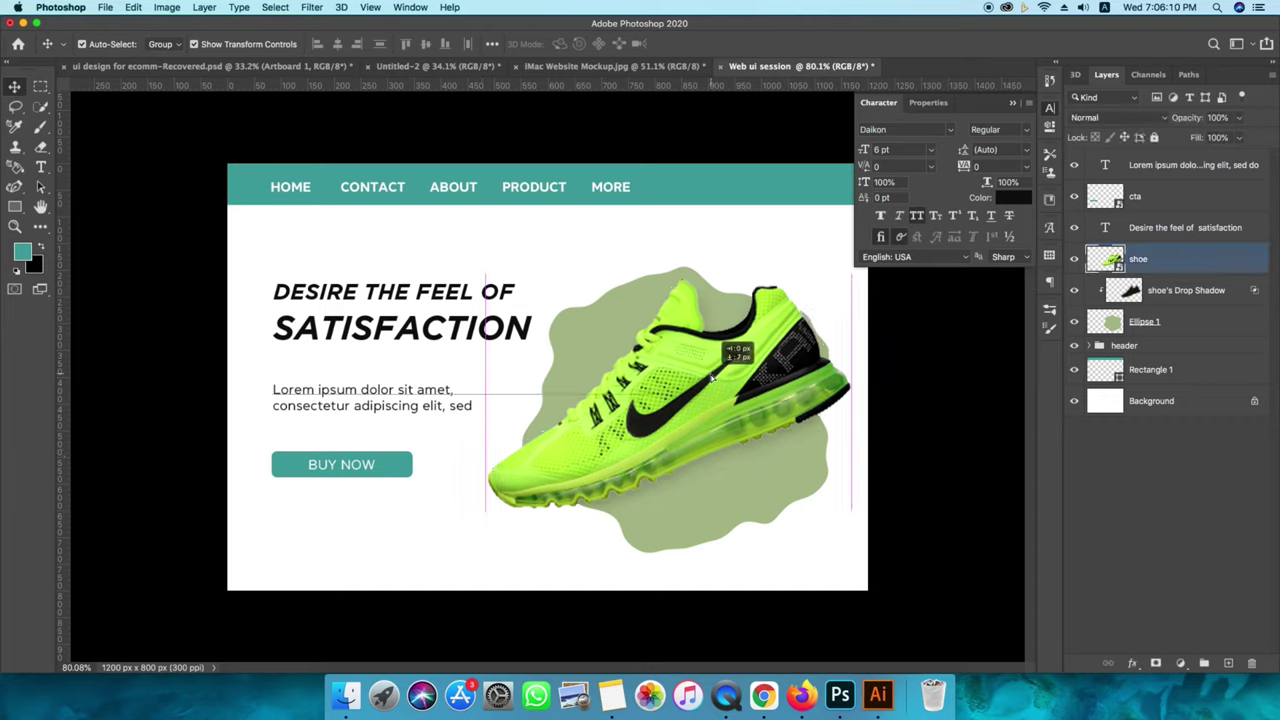
{"action": "left_click", "coordinate": [555, 550]}
Type KICK START below the BUY NOW button and set it in Akira Expanded.
{"action": "key", "text": "t"}
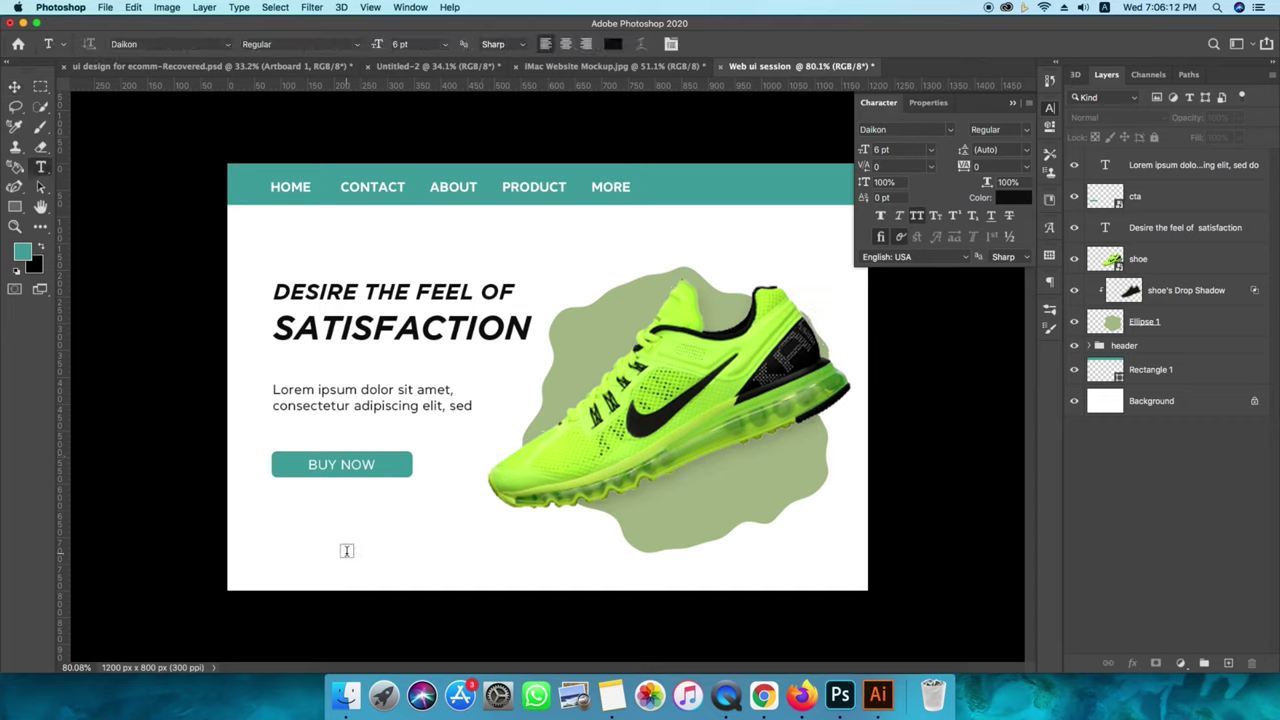
{"action": "left_click", "coordinate": [347, 551]}
{"action": "key", "text": "BackSpace"}
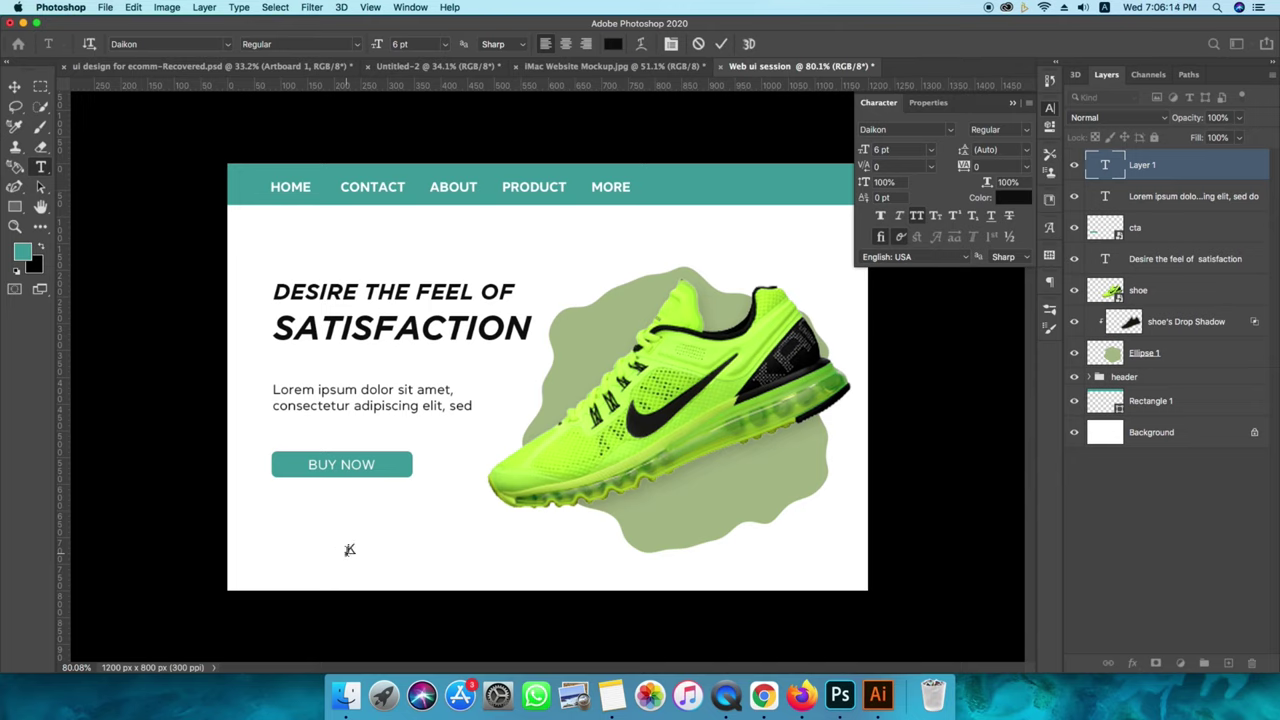
{"action": "type", "text": "KICK START"}
{"action": "left_click", "coordinate": [15, 87]}
{"action": "key", "text": "t"}
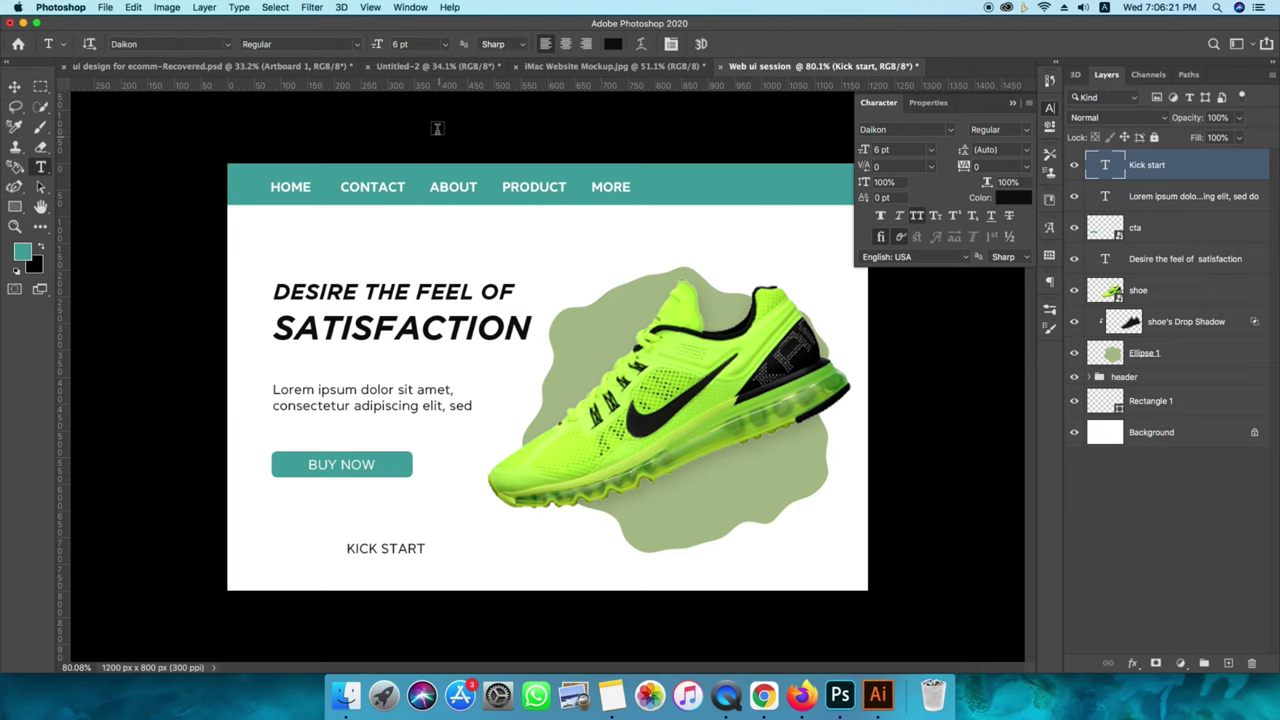
{"action": "left_click", "coordinate": [230, 45]}
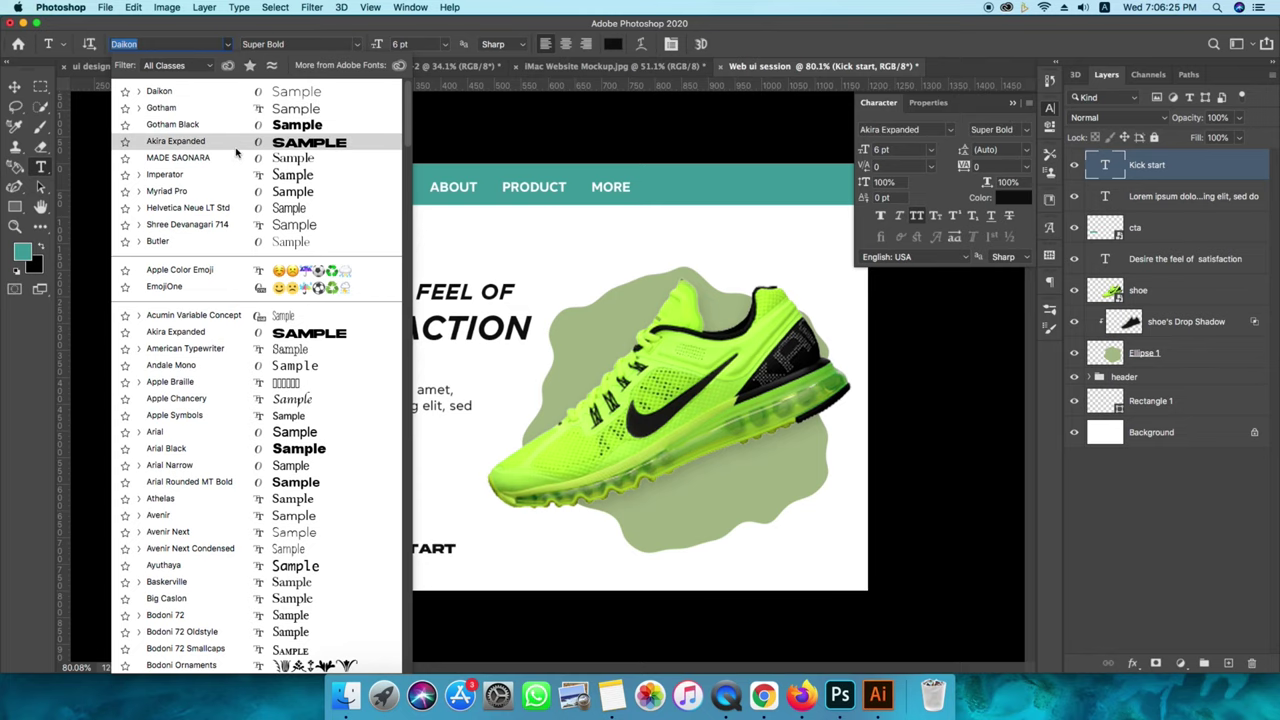
{"action": "left_click", "coordinate": [237, 147]}
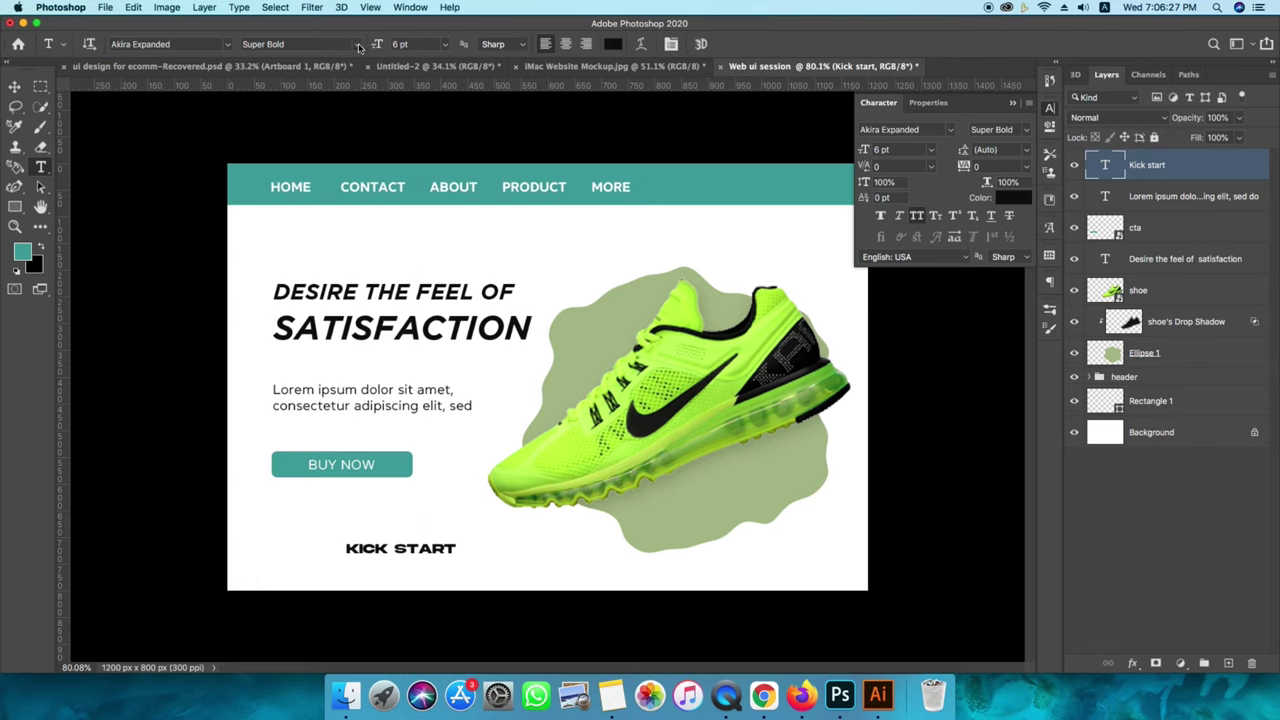
Enlarge KICK START greatly, rotate it diagonally, and place it down-left, partly off the page.
{"action": "left_click", "coordinate": [14, 87]}
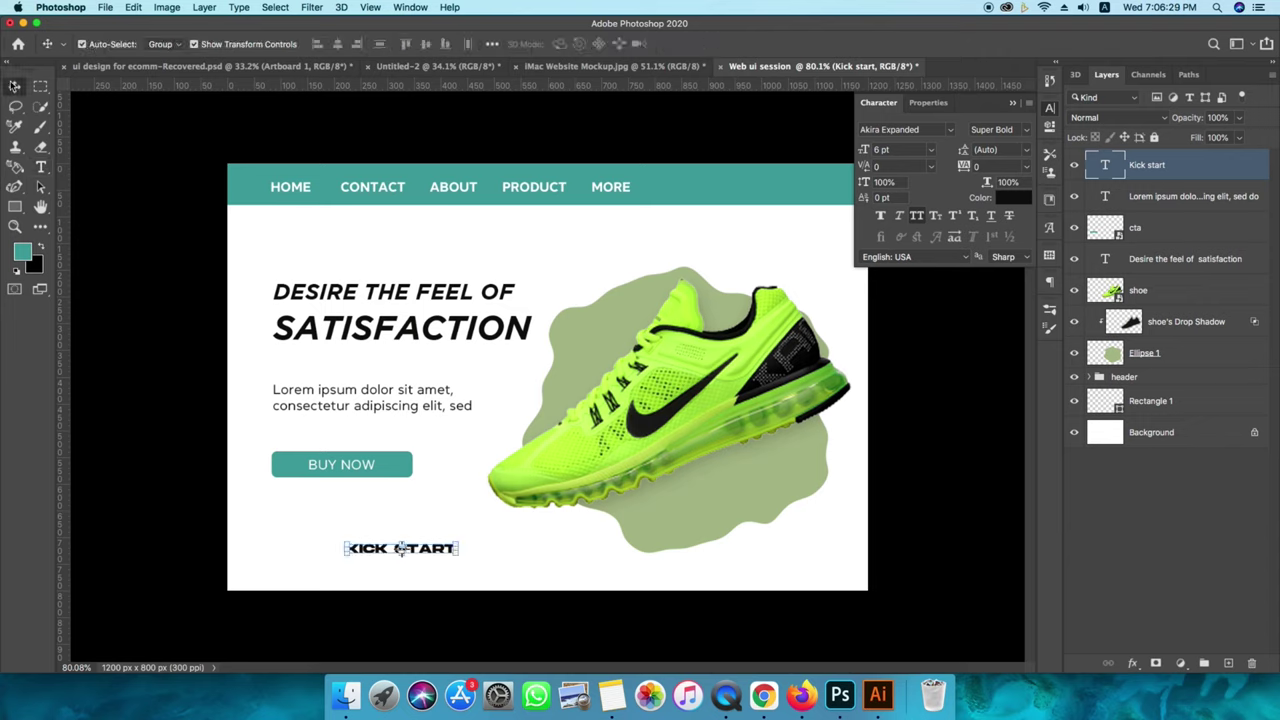
{"action": "left_click_drag", "start_coordinate": [458, 542], "coordinate": [995, 474]}
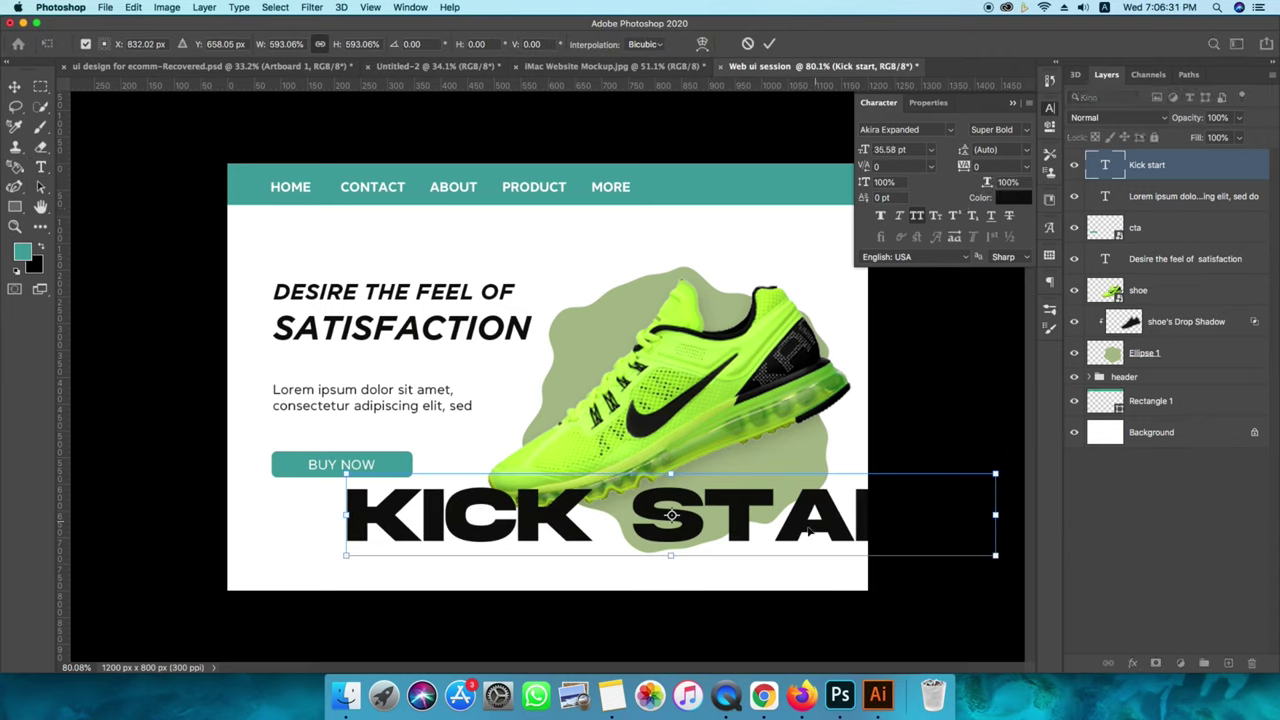
{"action": "left_click_drag", "start_coordinate": [810, 532], "coordinate": [610, 393]}
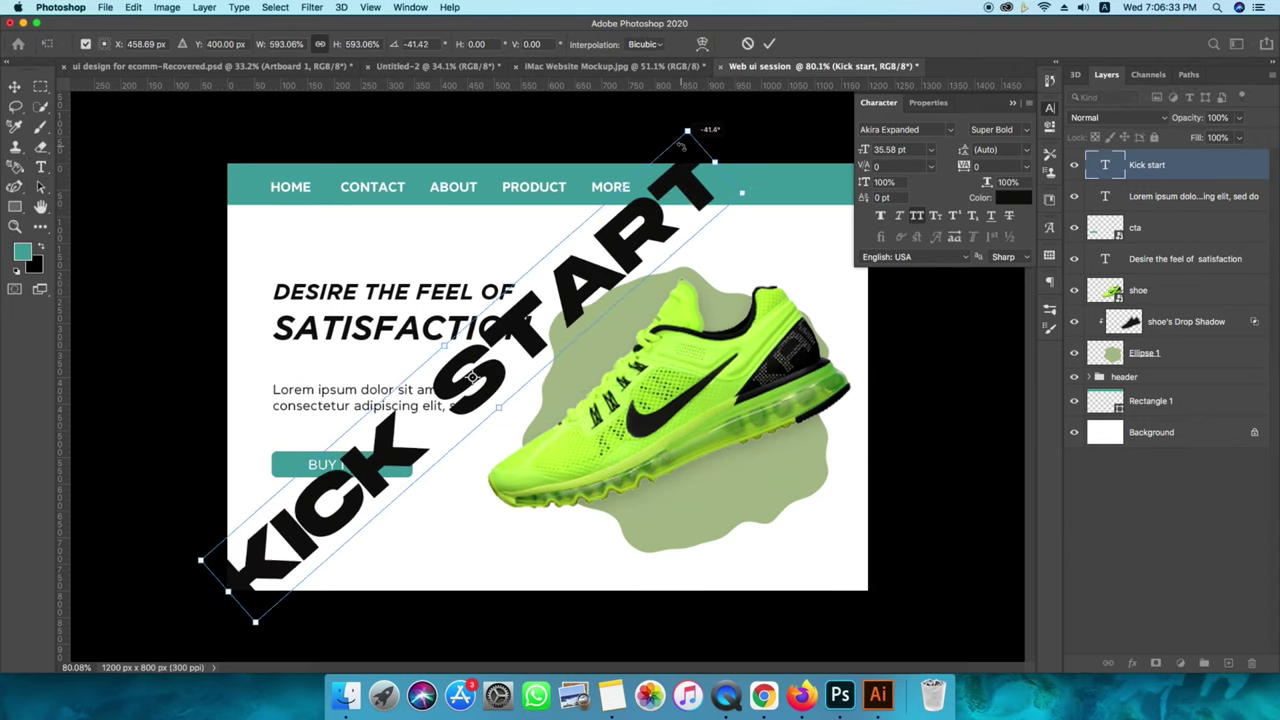
{"action": "left_click_drag", "start_coordinate": [818, 335], "coordinate": [715, 150]}
{"action": "left_click", "coordinate": [769, 44]}
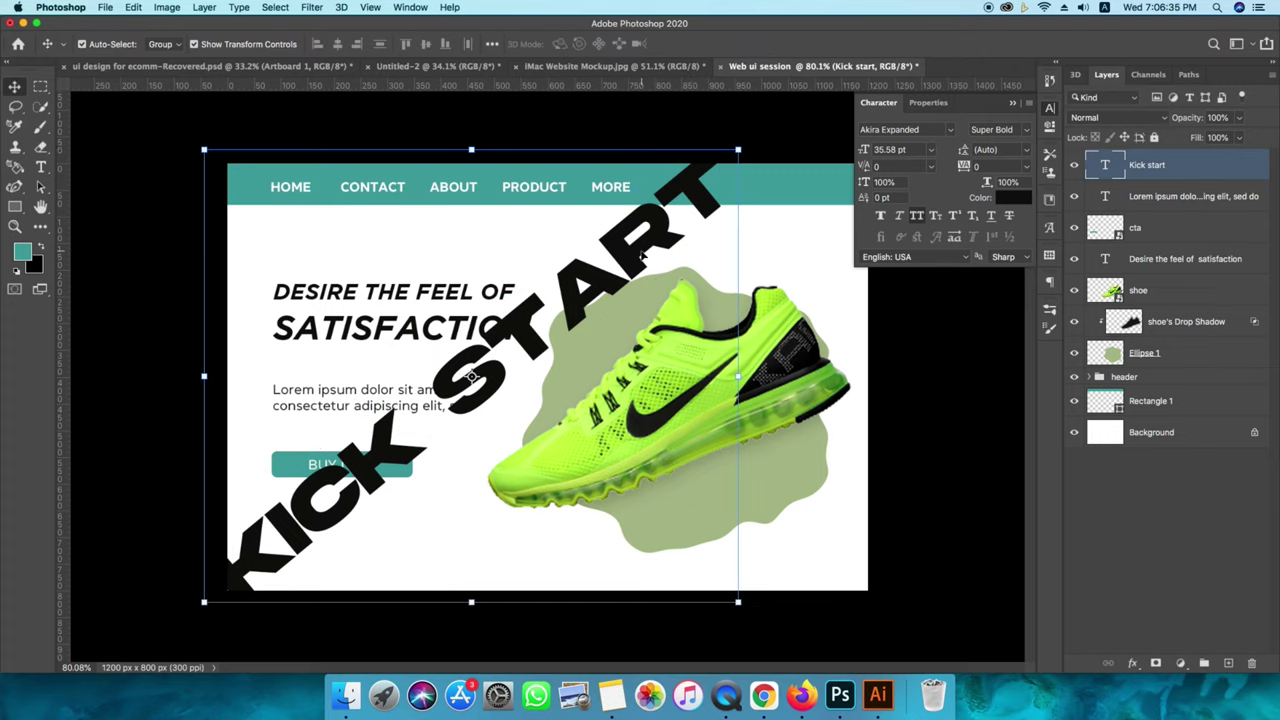
{"action": "mouse_move", "coordinate": [660, 260]}
{"action": "left_mouse_down"}
{"action": "mouse_move", "coordinate": [400, 500]}
{"action": "mouse_move", "coordinate": [485, 450]}
{"action": "left_mouse_up"}
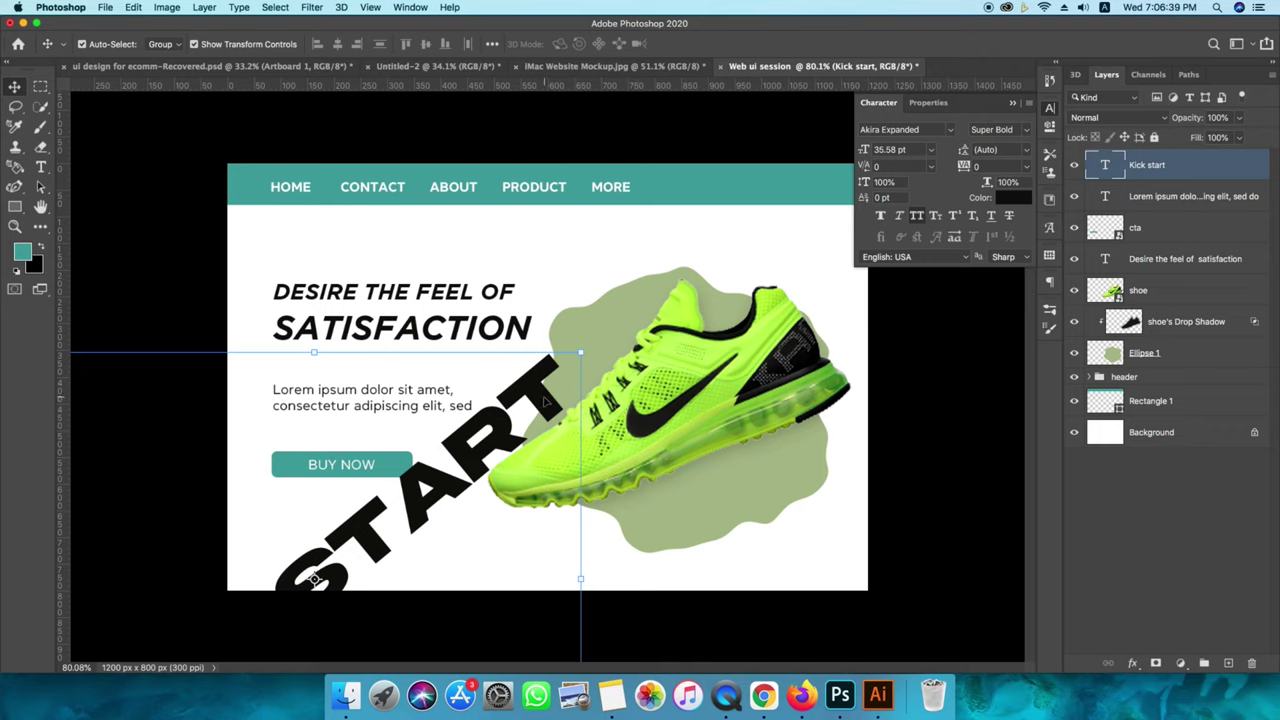
Put the Kick start layer beneath the green blob and move it higher and further left.
{"action": "left_click_drag", "start_coordinate": [1103, 167], "coordinate": [1105, 368]}
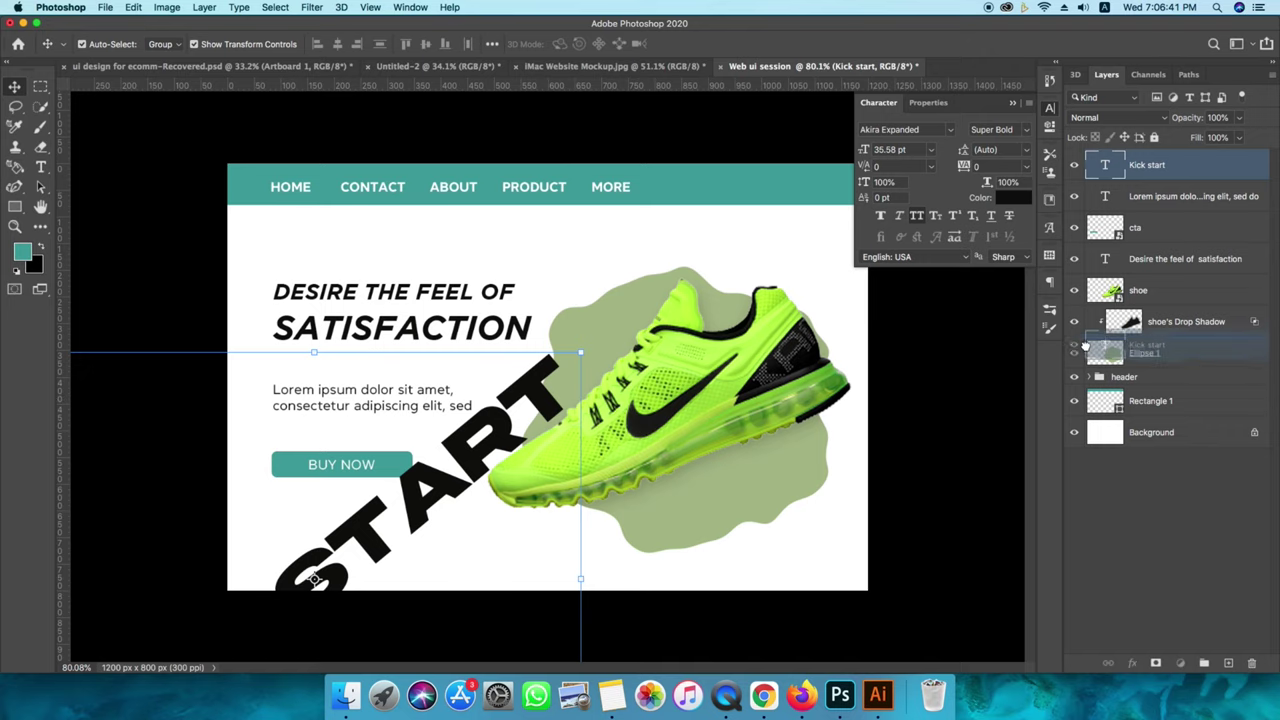
{"action": "key", "text": "Up"}
{"action": "key", "text": "Up"}
{"action": "key", "text": "Up"}
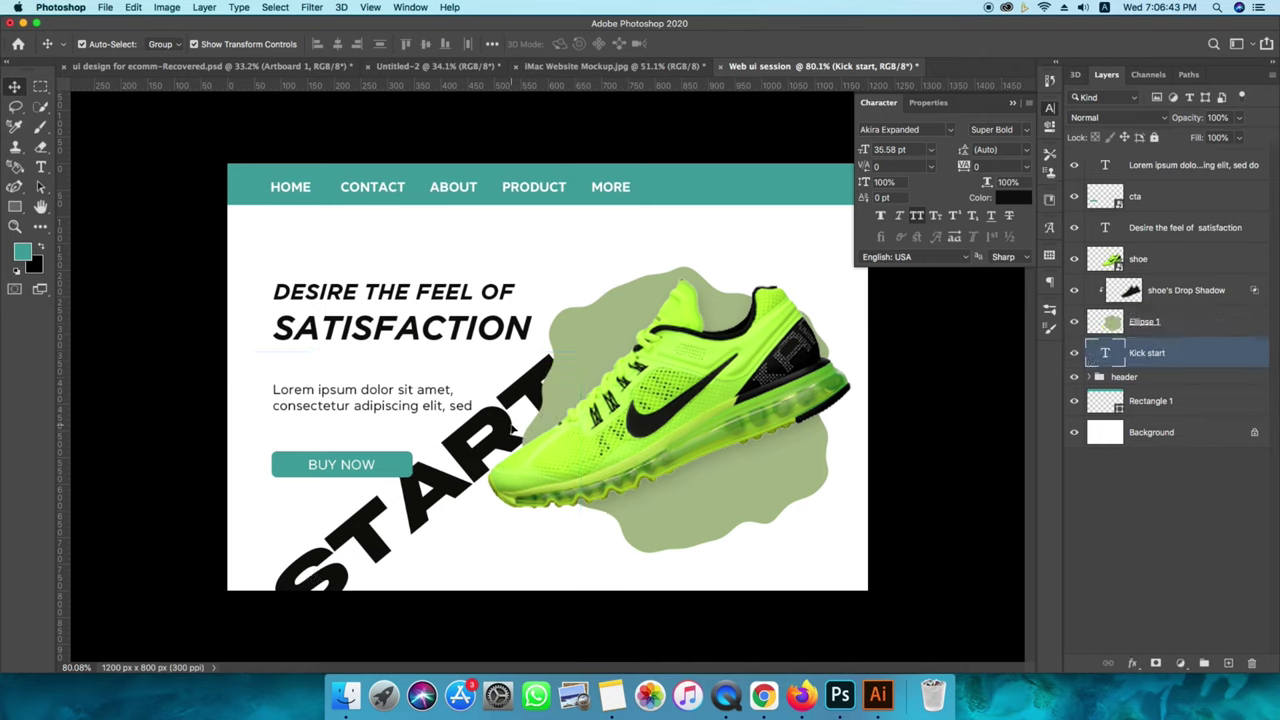
{"action": "key", "text": "Up"}
{"action": "key", "text": "Up"}
{"action": "key", "text": "Up"}
{"action": "mouse_move", "coordinate": [486, 440]}
{"action": "left_mouse_down"}
{"action": "mouse_move", "coordinate": [468, 416]}
{"action": "mouse_move", "coordinate": [465, 505]}
{"action": "left_mouse_up"}
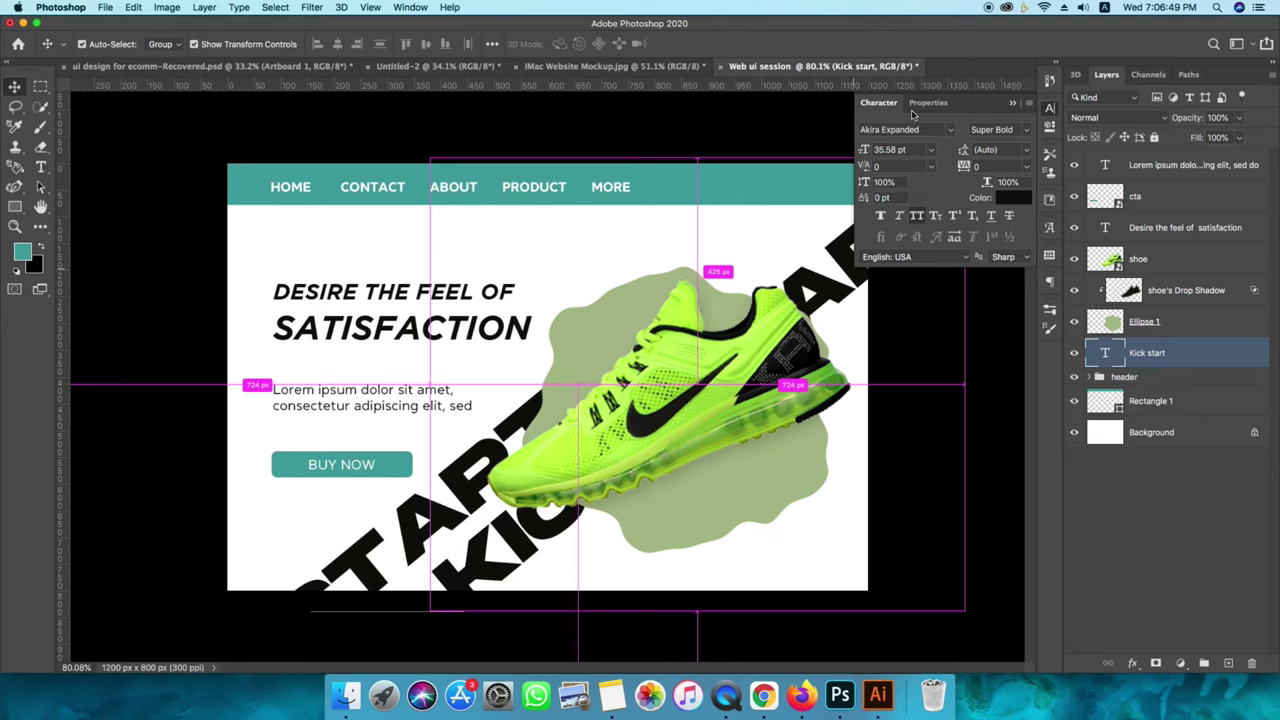
Place duplicate copies of KICK START across the hero, lower-left and upper-left.
{"action": "mouse_move", "coordinate": [467, 502]}
{"action": "left_mouse_down"}
{"action": "mouse_move", "coordinate": [829, 60]}
{"action": "mouse_move", "coordinate": [666, 170]}
{"action": "left_mouse_up"}
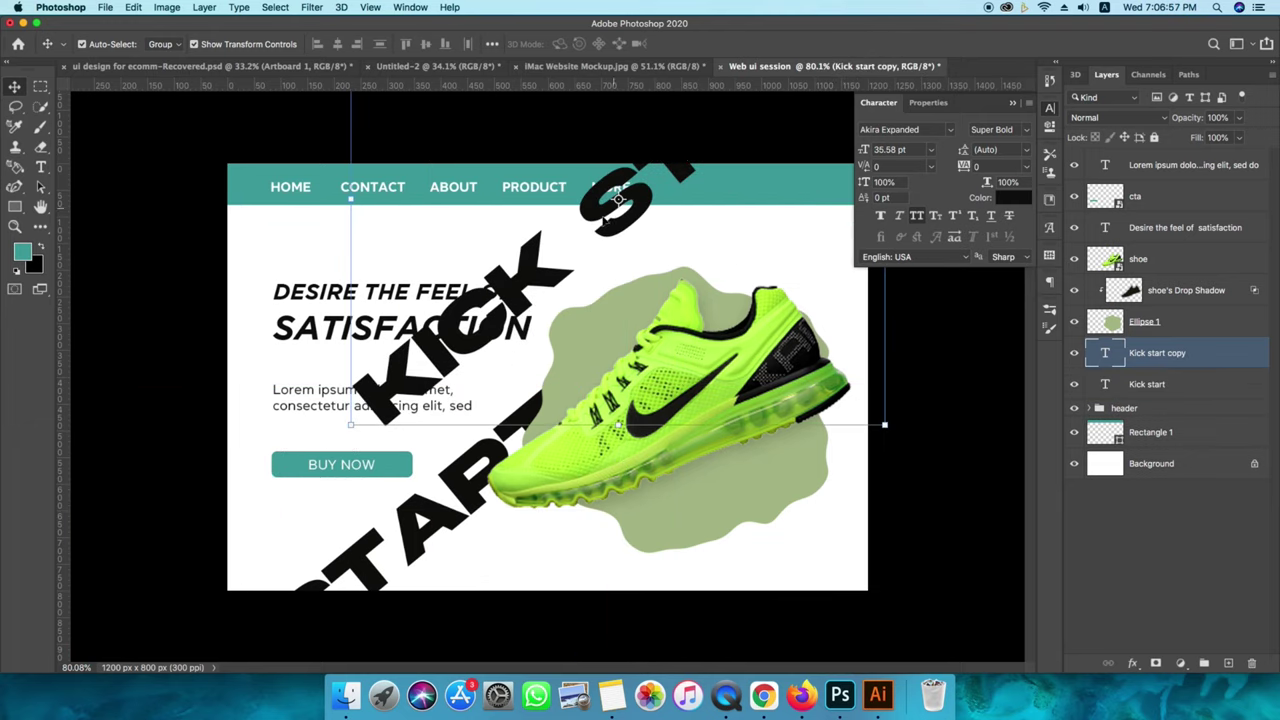
{"action": "mouse_move", "coordinate": [666, 170]}
{"action": "left_mouse_down"}
{"action": "mouse_move", "coordinate": [627, 203]}
{"action": "mouse_move", "coordinate": [704, 181]}
{"action": "mouse_move", "coordinate": [711, 191]}
{"action": "mouse_move", "coordinate": [607, 665]}
{"action": "mouse_move", "coordinate": [586, 655]}
{"action": "left_mouse_up"}
{"action": "mouse_move", "coordinate": [690, 575]}
{"action": "left_mouse_down"}
{"action": "mouse_move", "coordinate": [253, 340]}
{"action": "mouse_move", "coordinate": [474, 185]}
{"action": "mouse_move", "coordinate": [487, 190]}
{"action": "left_mouse_up"}
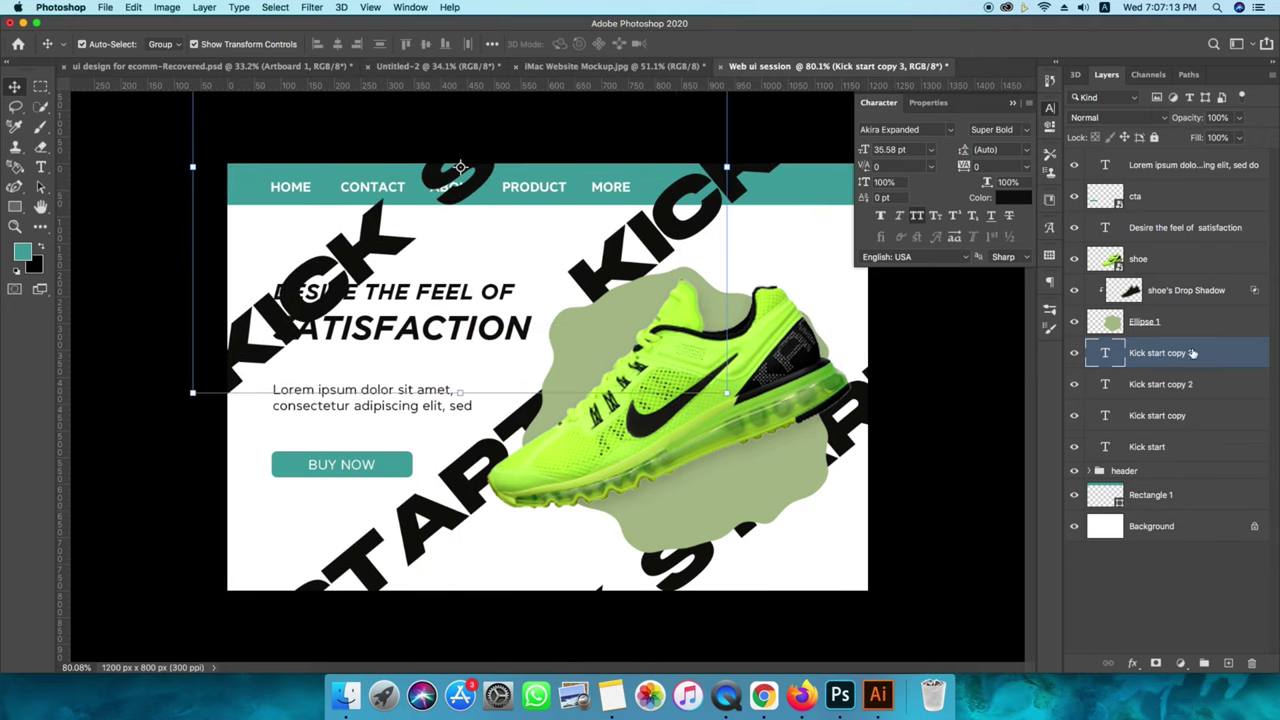
Rasterize all the KICK START text layers and merge them into one layer.
{"action": "left_click", "coordinate": [1150, 452], "text": "shift"}
{"action": "right_click", "coordinate": [1150, 452]}
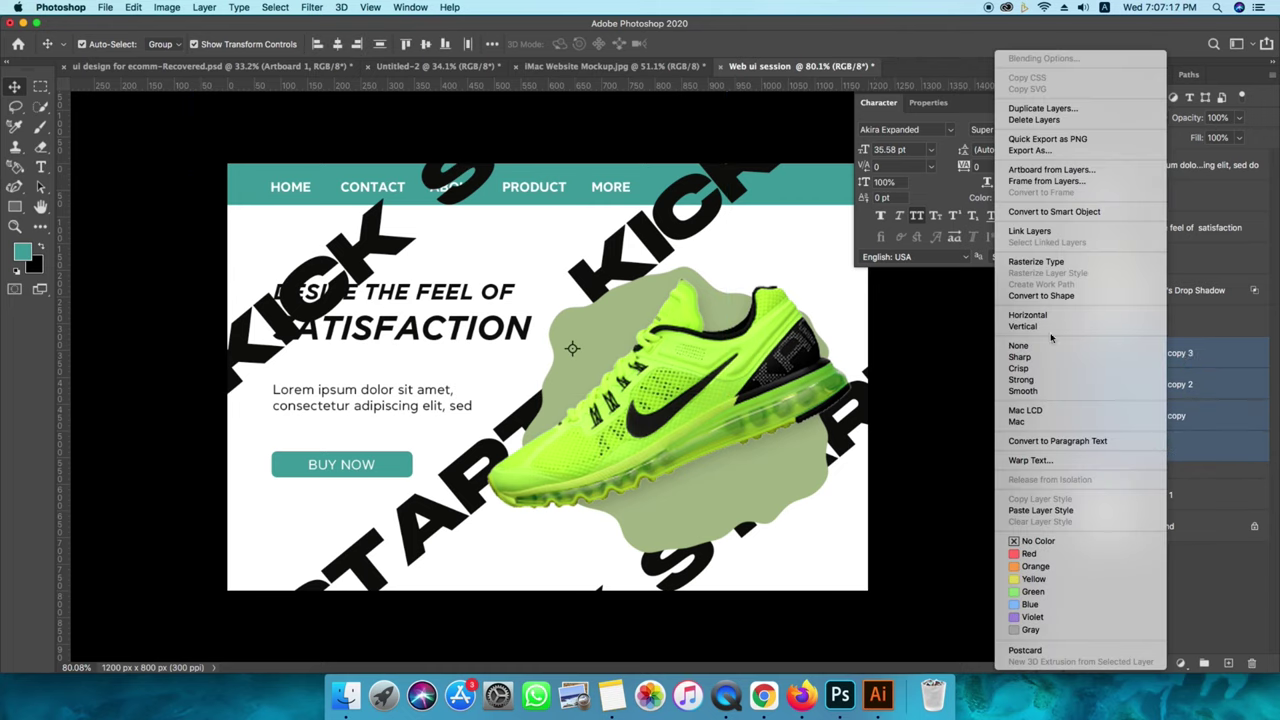
{"action": "left_click", "coordinate": [1040, 261]}
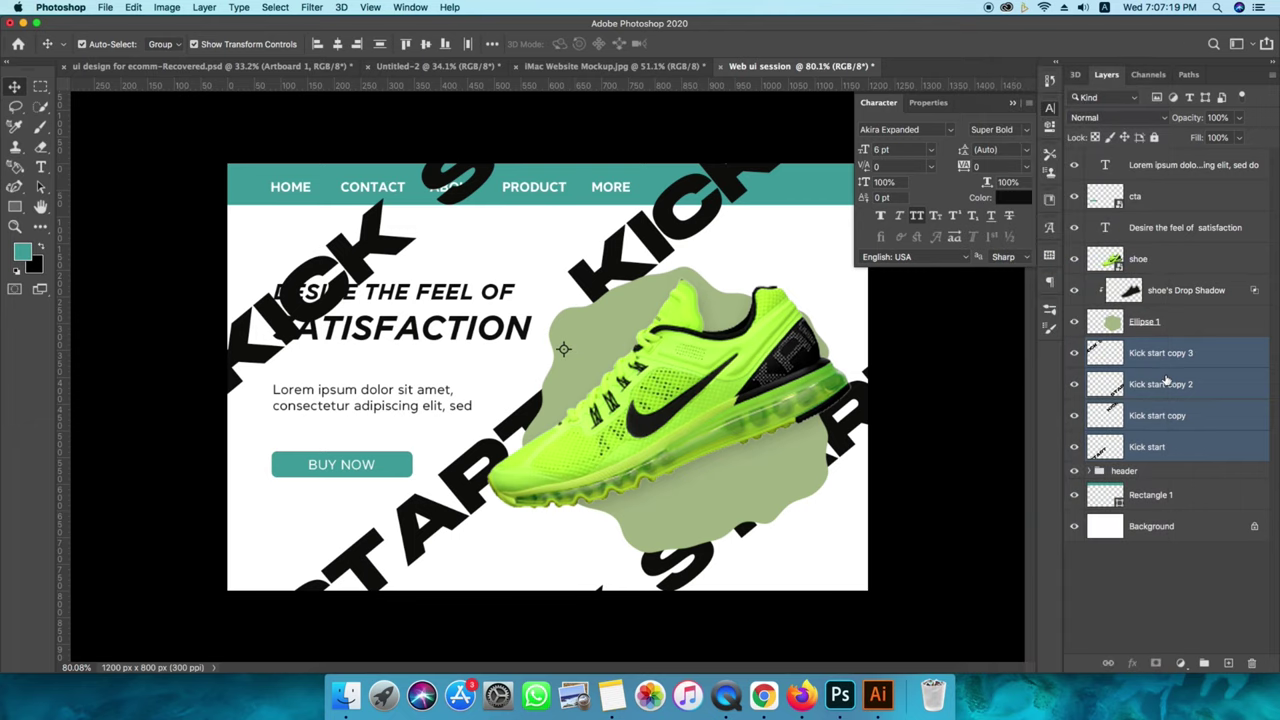
{"action": "right_click", "coordinate": [1165, 374]}
{"action": "left_click", "coordinate": [1044, 272]}
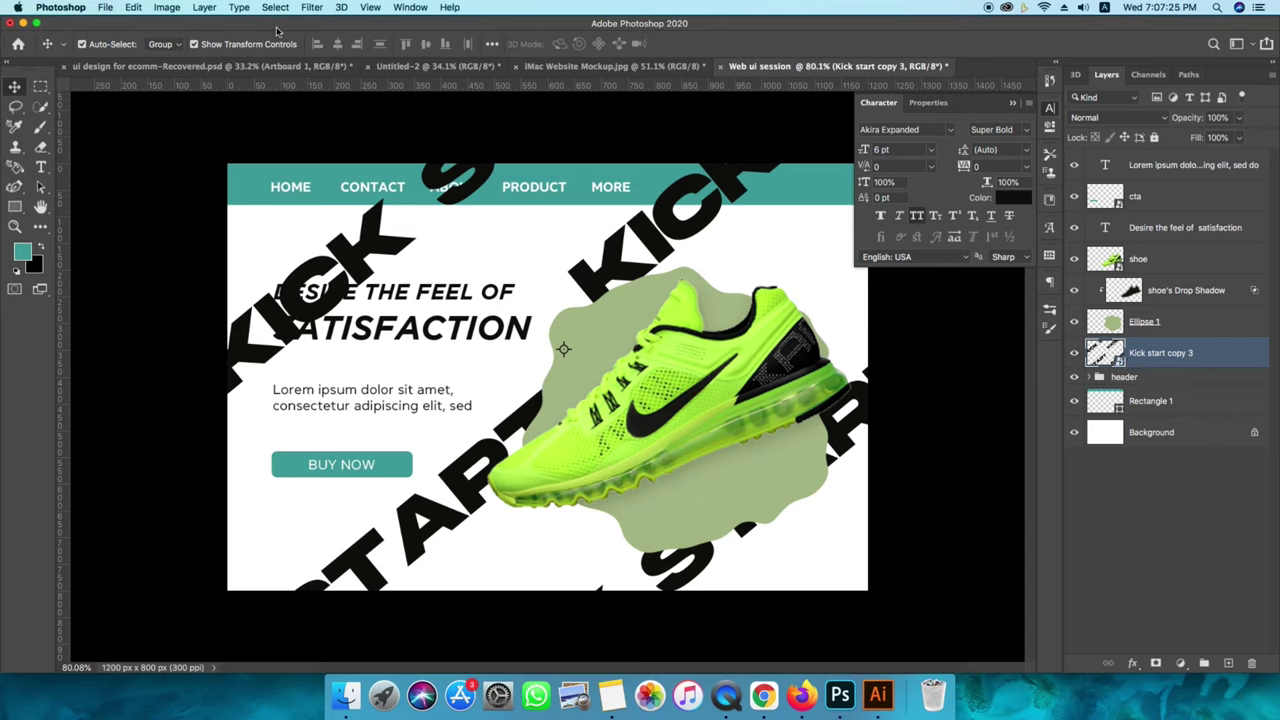
Warp the KICK and START letters across the merged backdrop with Liquify's Forward Warp.
{"action": "left_click", "coordinate": [313, 8]}
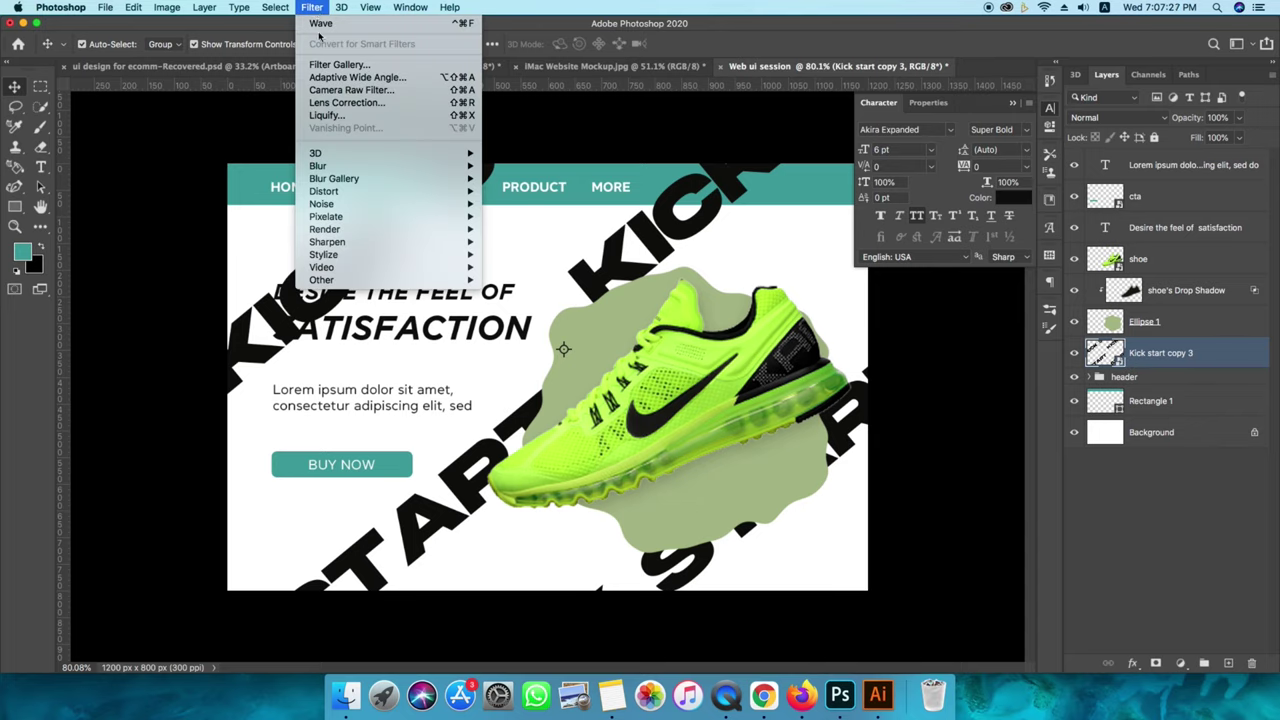
{"action": "left_click", "coordinate": [325, 115]}
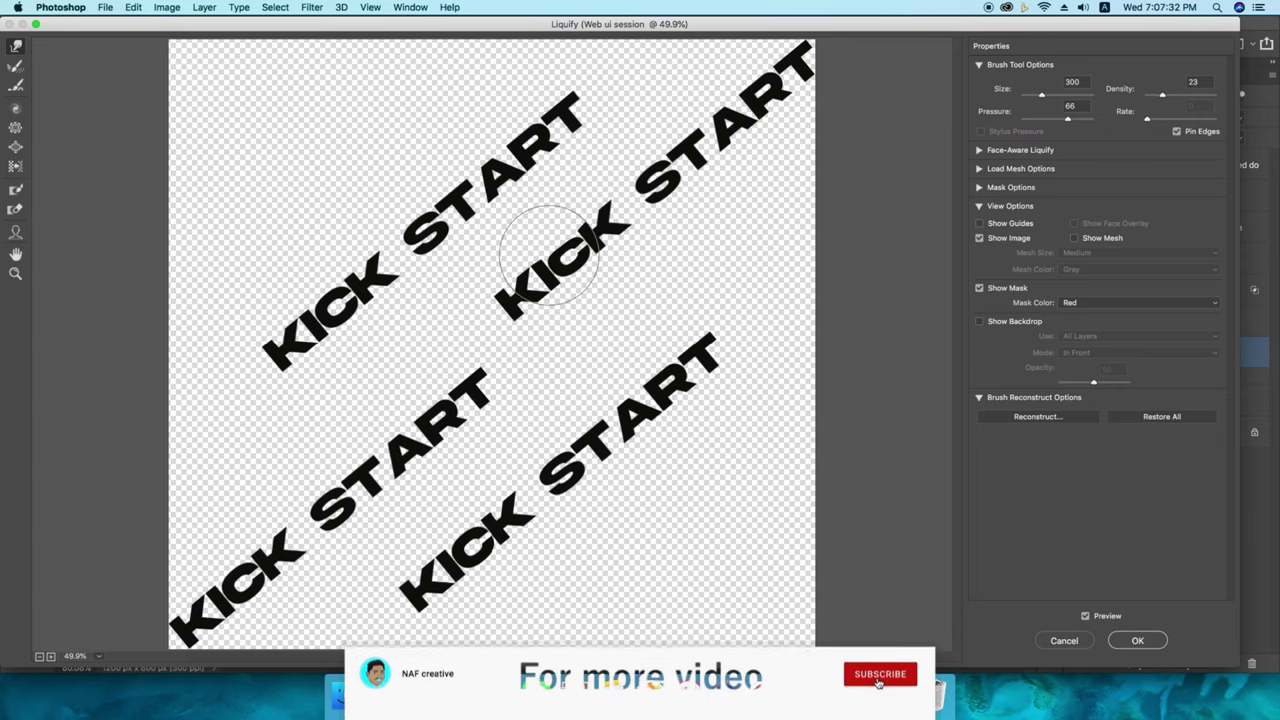
{"action": "left_click_drag", "start_coordinate": [365, 300], "coordinate": [306, 277]}
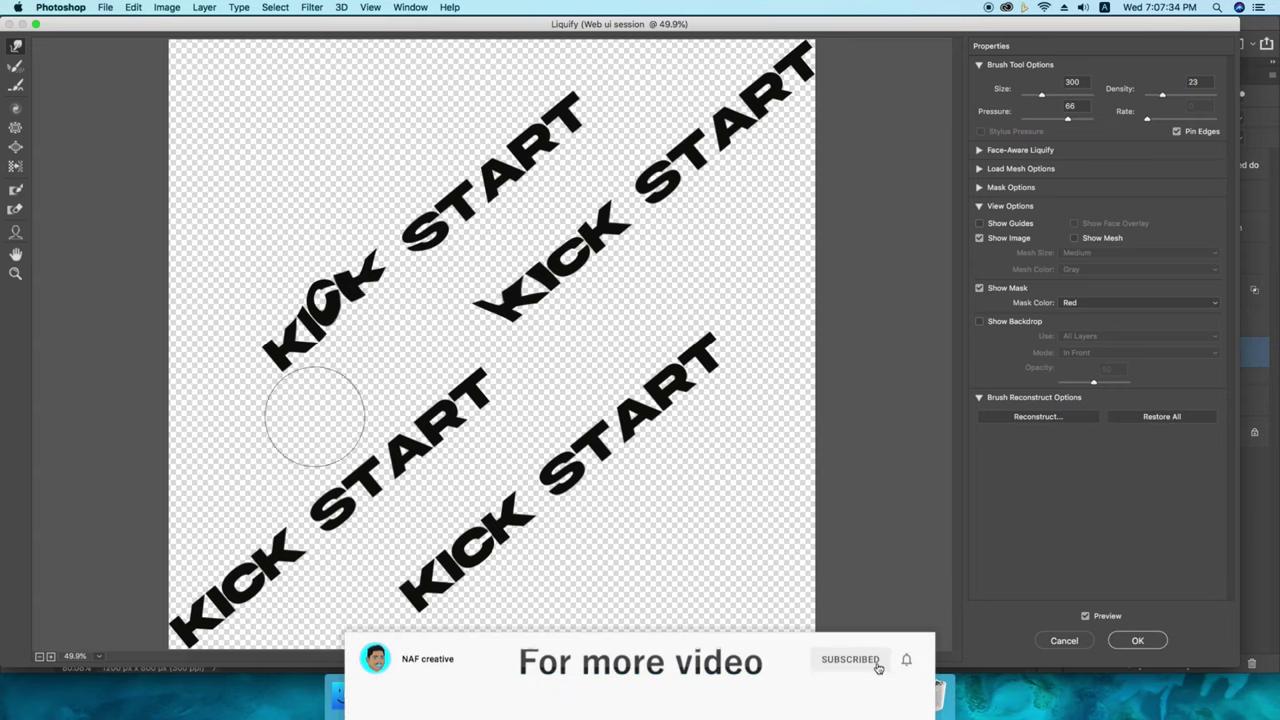
{"action": "mouse_move", "coordinate": [557, 534]}
{"action": "left_mouse_down"}
{"action": "mouse_move", "coordinate": [528, 571]}
{"action": "mouse_move", "coordinate": [471, 586]}
{"action": "left_mouse_up"}
{"action": "left_click_drag", "start_coordinate": [643, 343], "coordinate": [694, 397]}
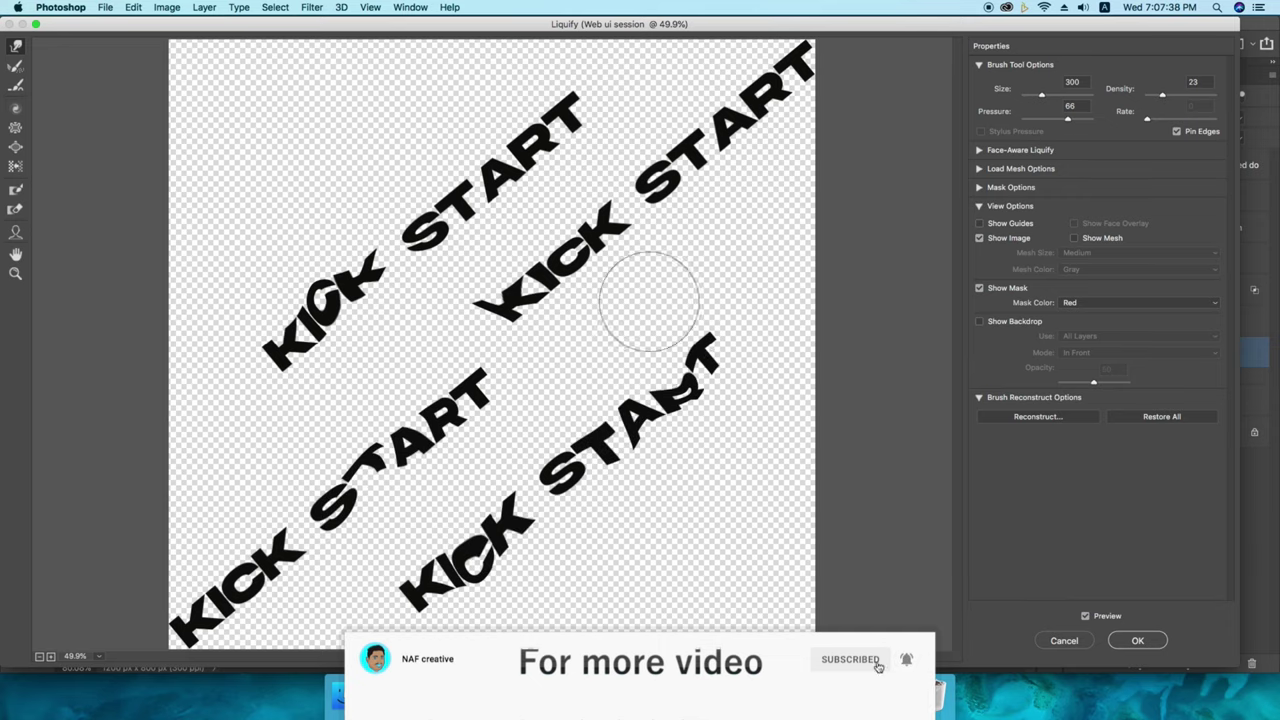
{"action": "left_click_drag", "start_coordinate": [581, 268], "coordinate": [551, 214]}
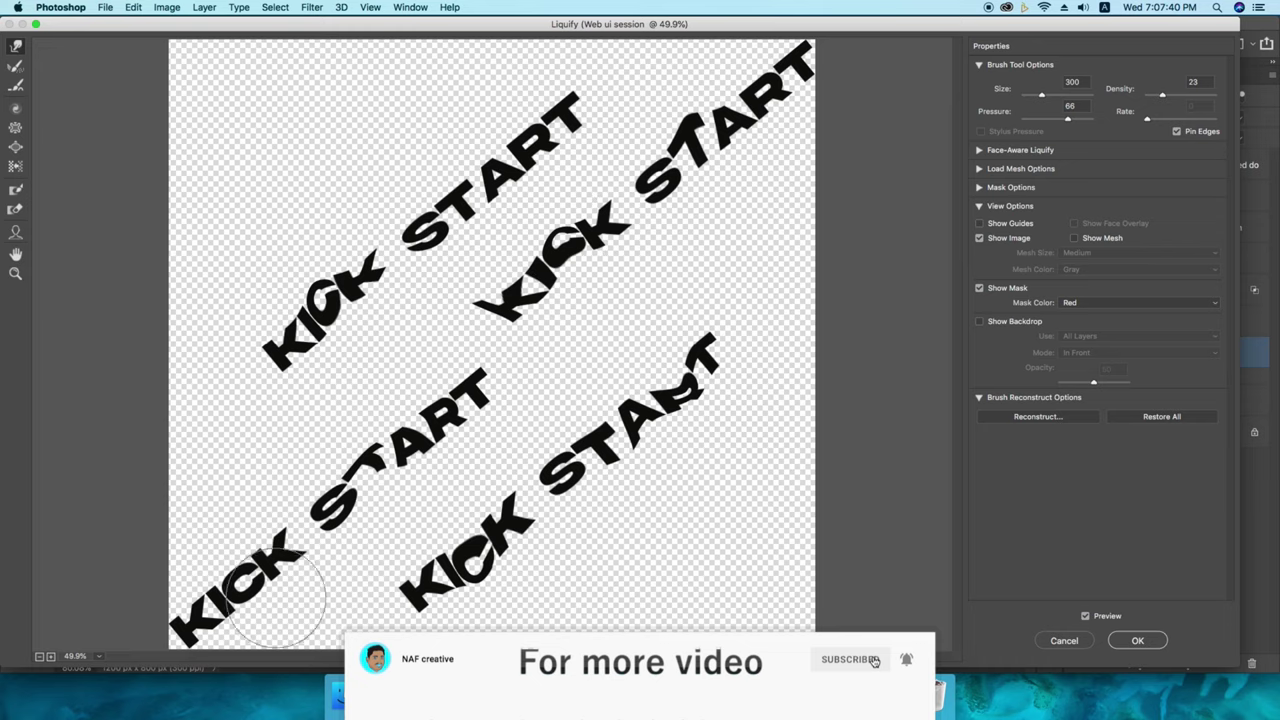
{"action": "mouse_move", "coordinate": [276, 598]}
{"action": "left_mouse_down"}
{"action": "mouse_move", "coordinate": [309, 606]}
{"action": "mouse_move", "coordinate": [281, 568]}
{"action": "left_mouse_up"}
{"action": "left_click_drag", "start_coordinate": [300, 286], "coordinate": [310, 305]}
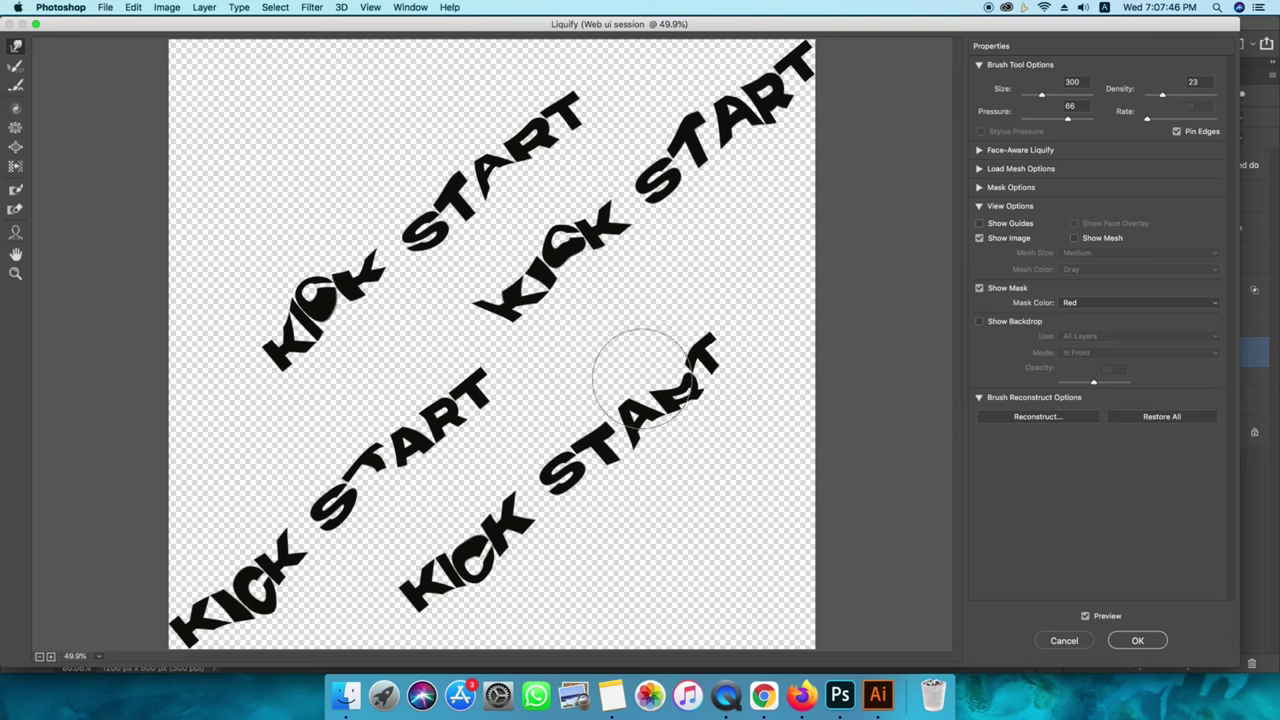
{"action": "left_click", "coordinate": [478, 540]}
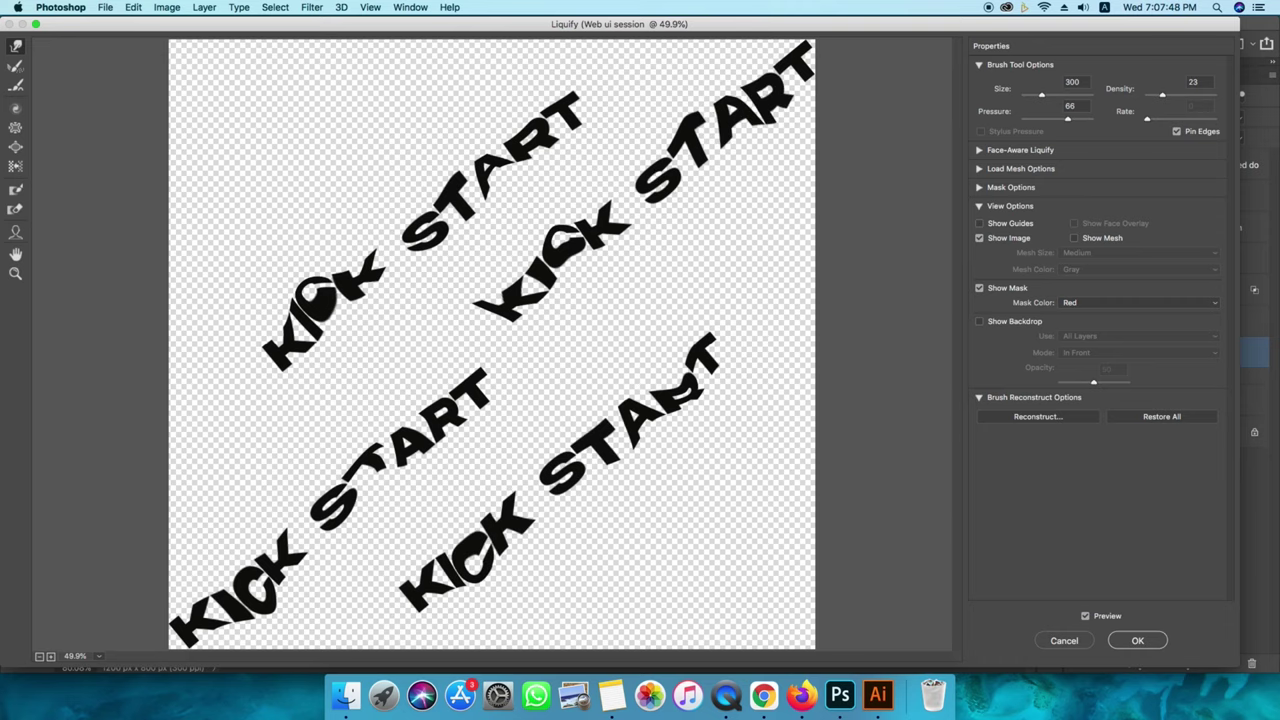
{"action": "left_click", "coordinate": [1164, 644]}
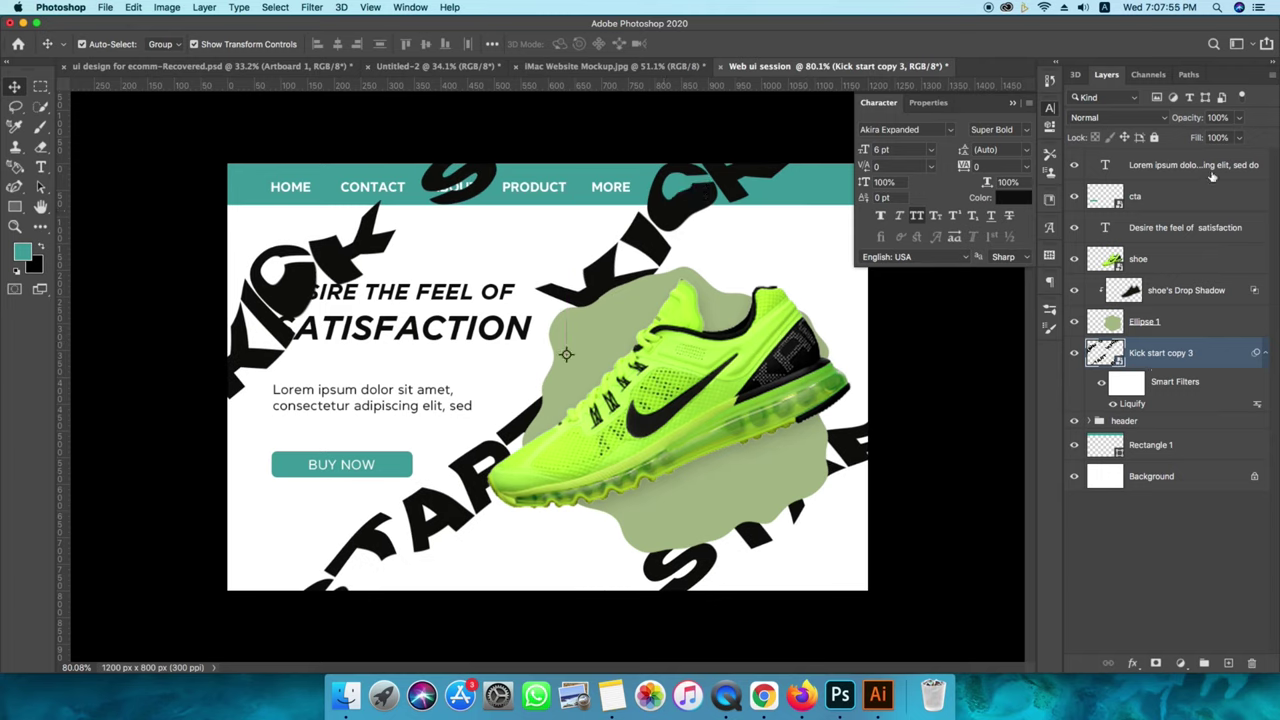
Lower the Kick start copy 3 layer's opacity to 13%.
{"action": "left_click", "coordinate": [1238, 117]}
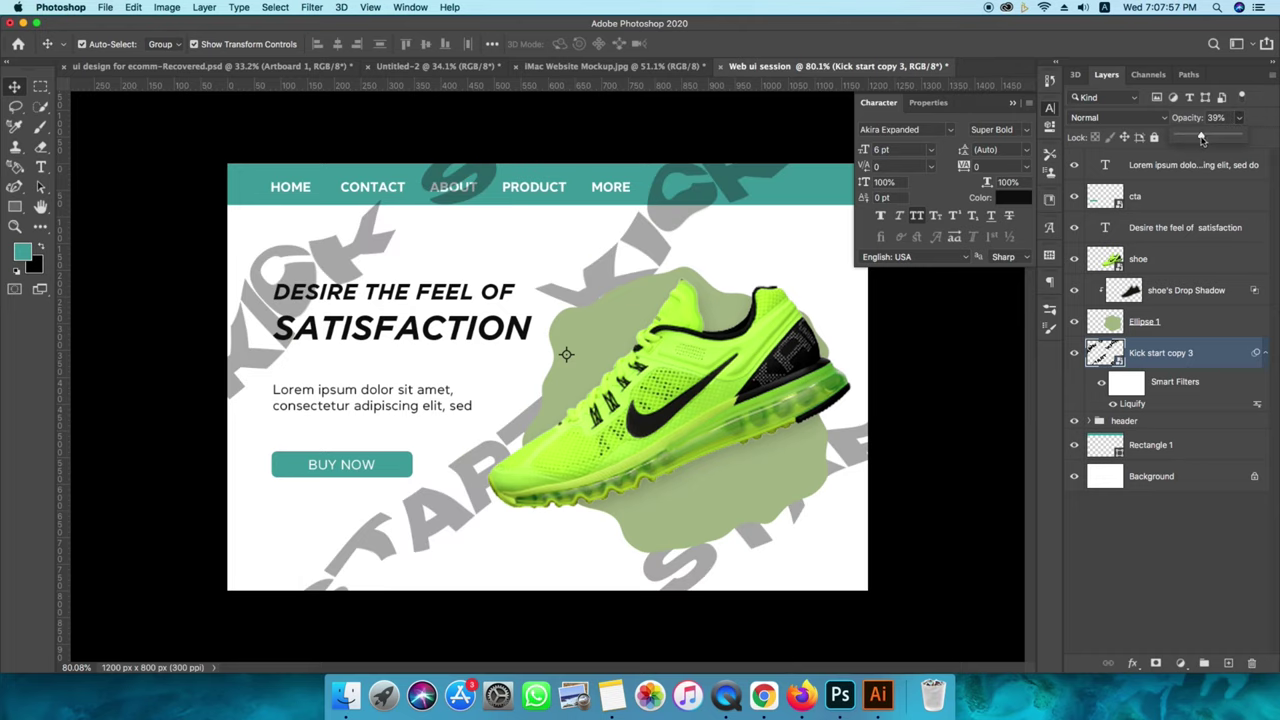
{"action": "left_click_drag", "start_coordinate": [1238, 137], "coordinate": [1183, 141]}
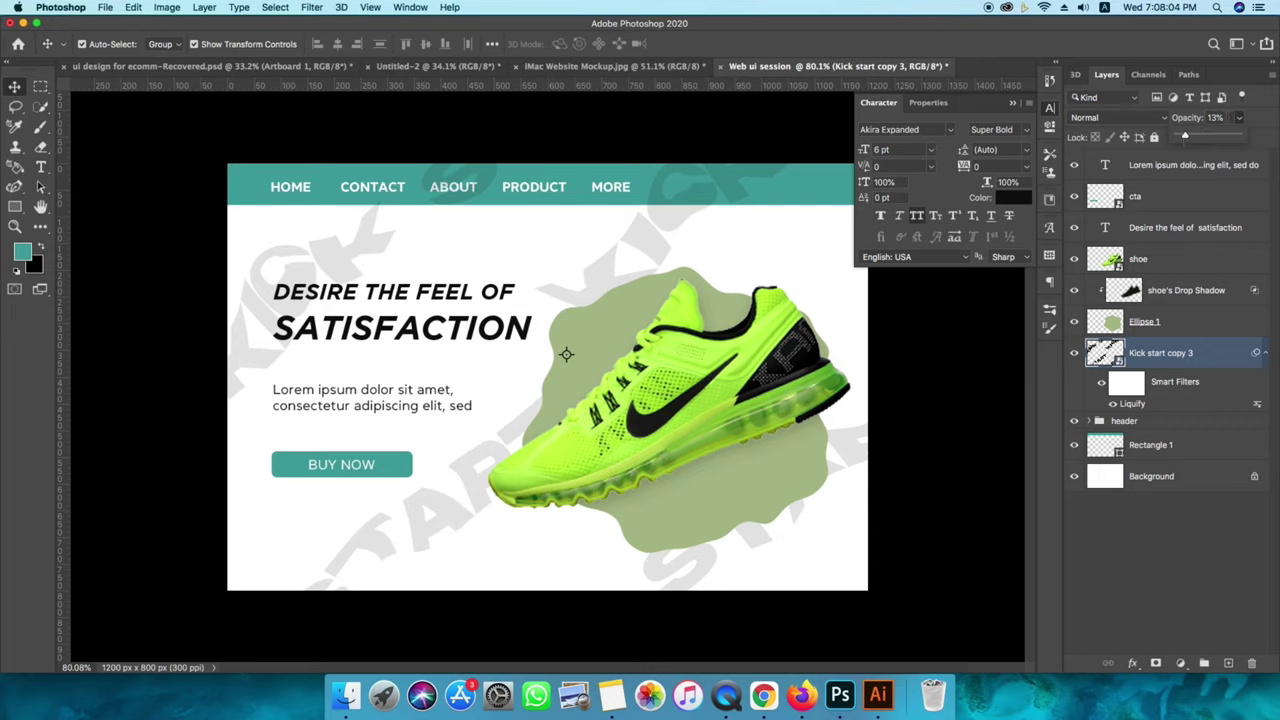
{"action": "key", "text": "Return"}
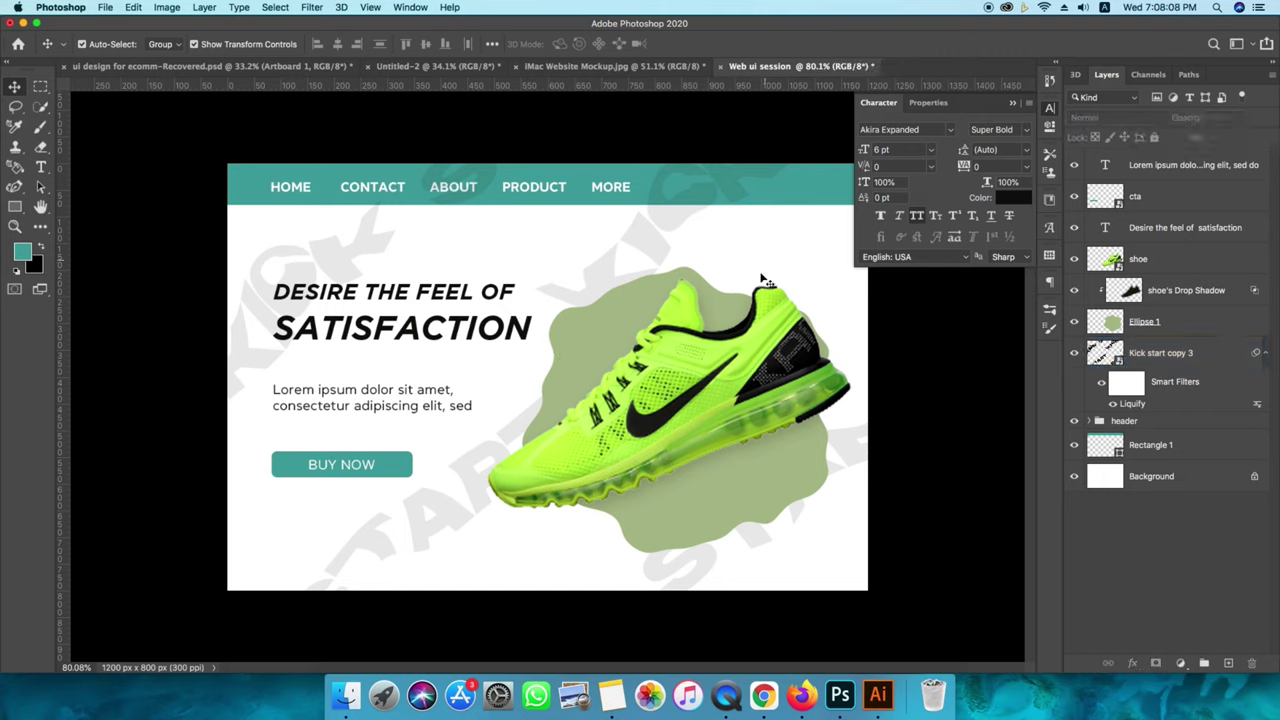
Duplicate the Ellipse 1 green blob, scale the copy to about 56%, and place it bottom-left.
{"action": "left_click", "coordinate": [750, 470]}
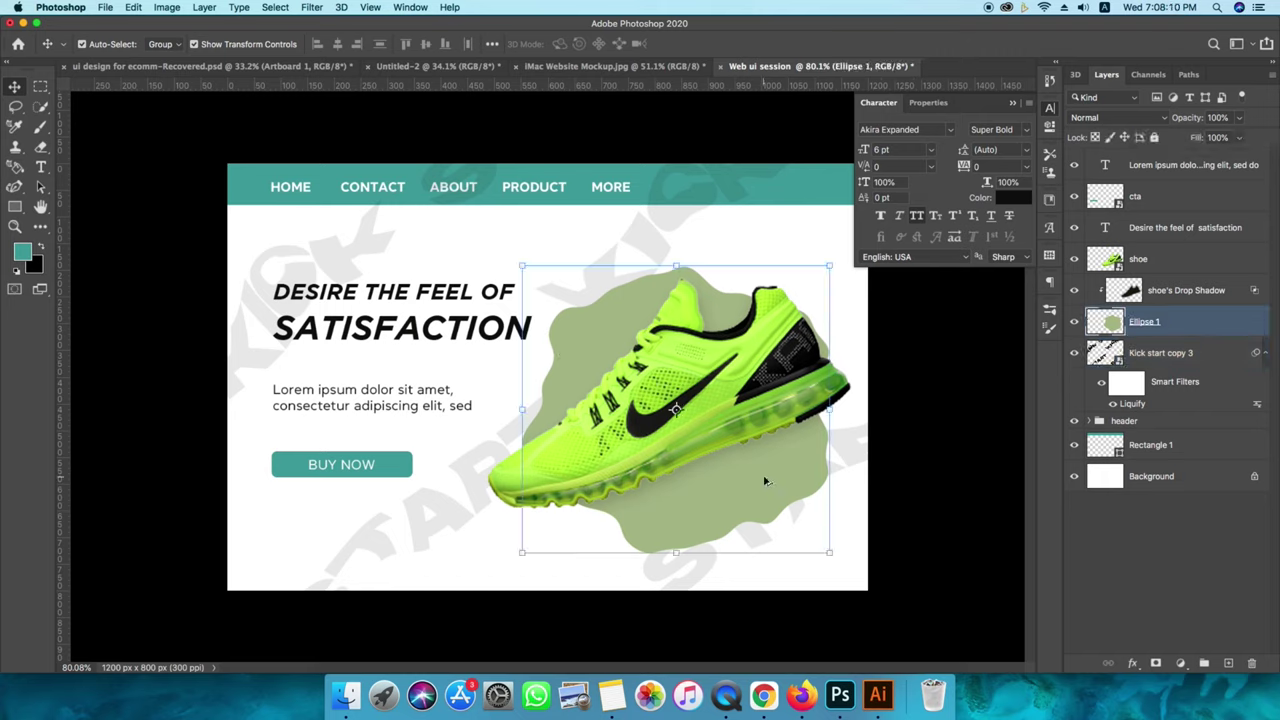
{"action": "left_click_drag", "start_coordinate": [764, 481], "coordinate": [410, 625], "text": "alt"}
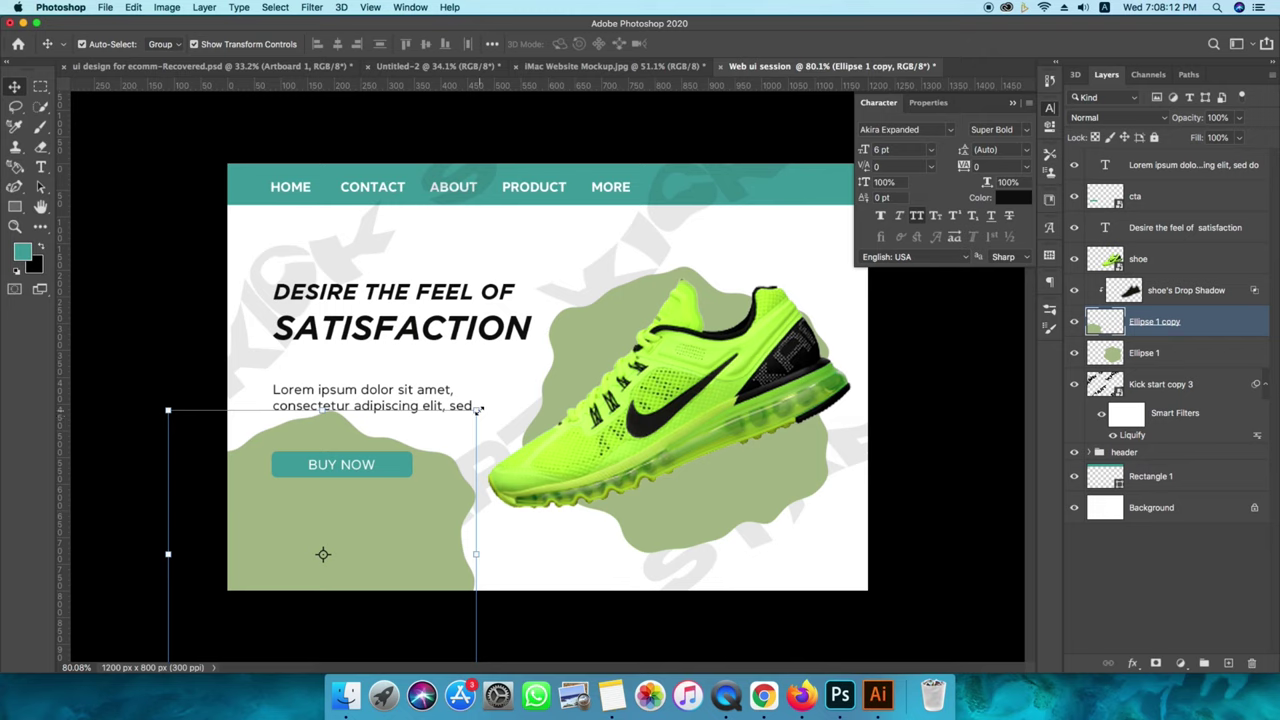
{"action": "left_click_drag", "start_coordinate": [478, 408], "coordinate": [343, 531]}
{"action": "mouse_move", "coordinate": [275, 595]}
{"action": "left_mouse_down"}
{"action": "mouse_move", "coordinate": [370, 520]}
{"action": "mouse_move", "coordinate": [302, 543]}
{"action": "mouse_move", "coordinate": [320, 511]}
{"action": "left_mouse_up"}
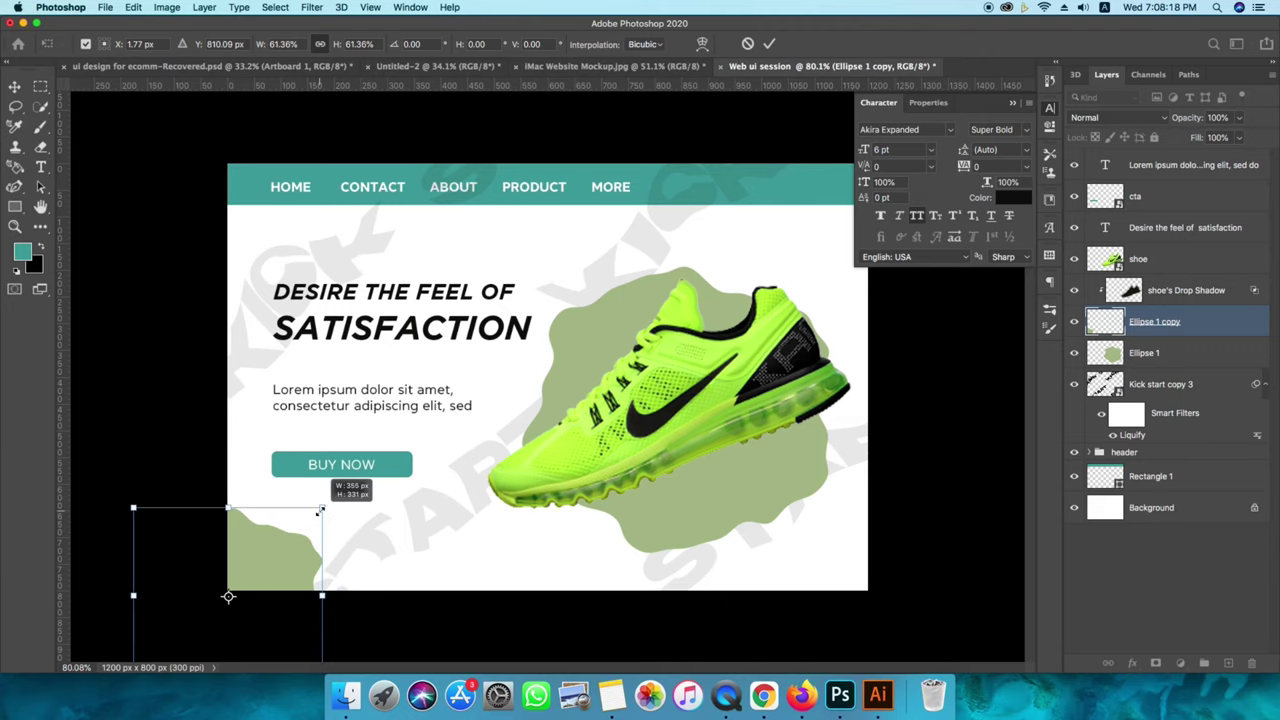
{"action": "left_click", "coordinate": [768, 45]}
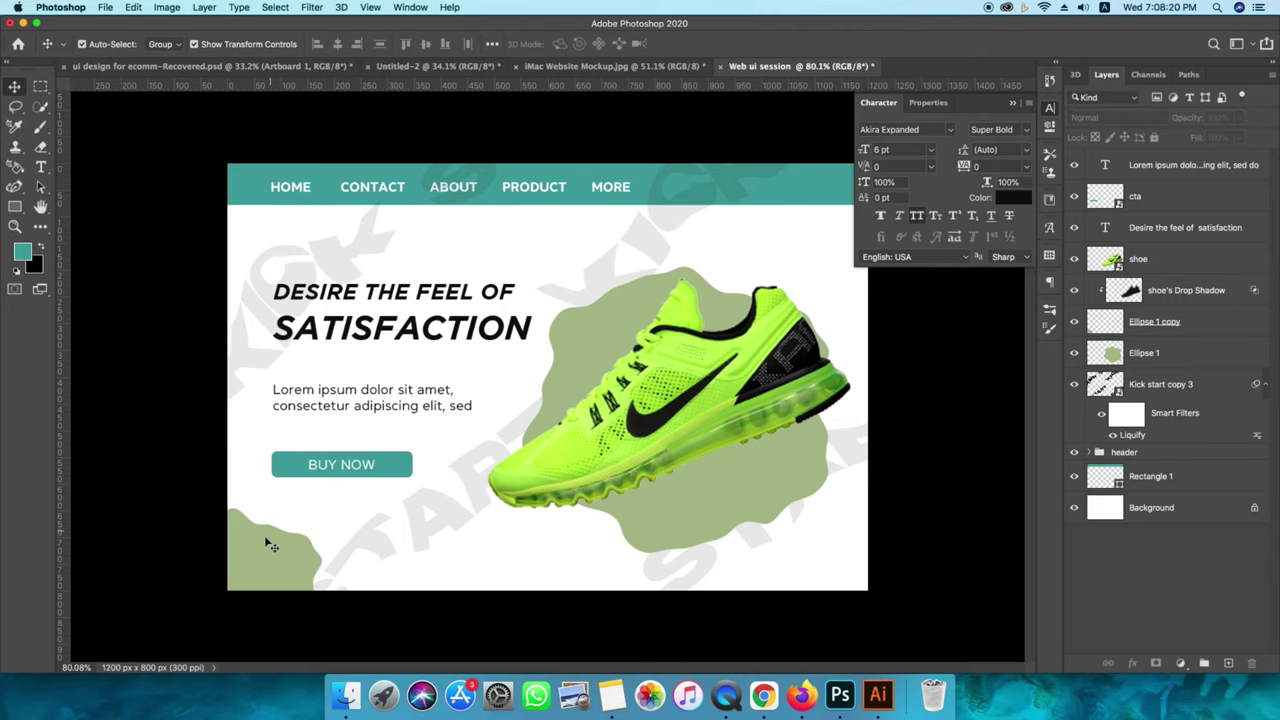
Move the HOME-to-MORE navigation links about 29 px right in the teal bar.
{"action": "left_click", "coordinate": [907, 420]}
{"action": "left_click_drag", "start_coordinate": [386, 192], "coordinate": [380, 190]}
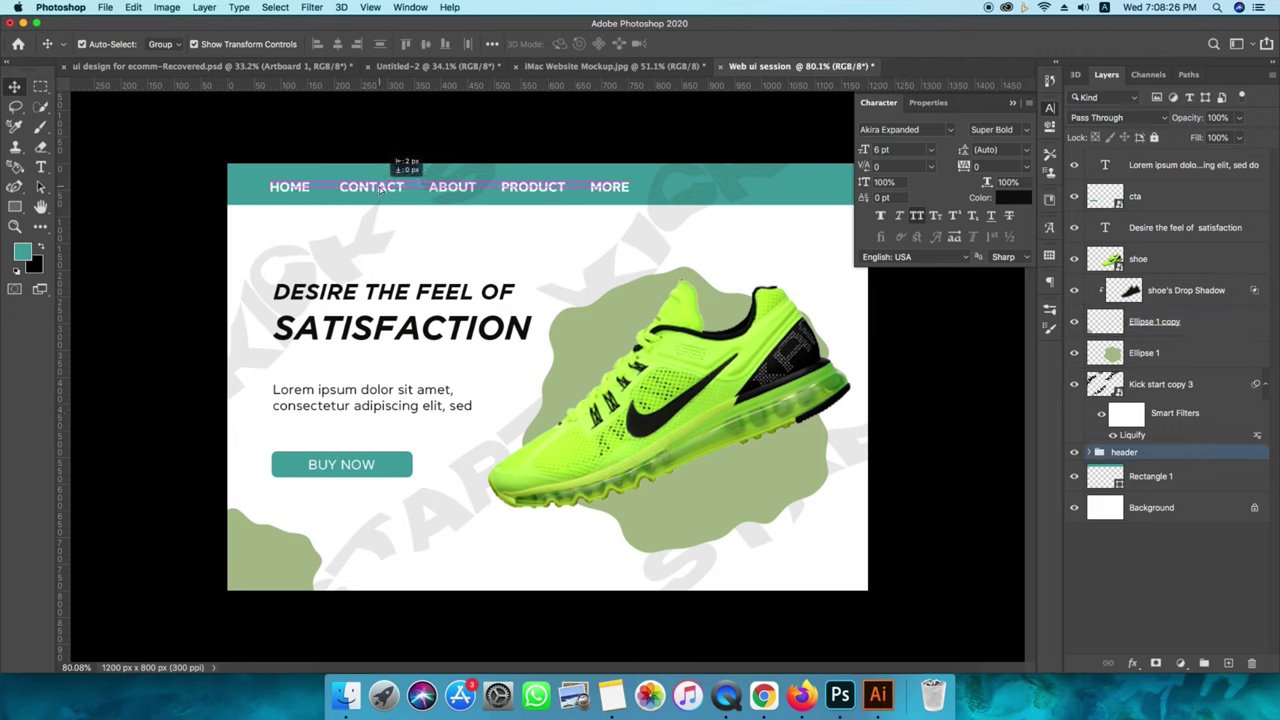
{"action": "left_click", "coordinate": [860, 152]}
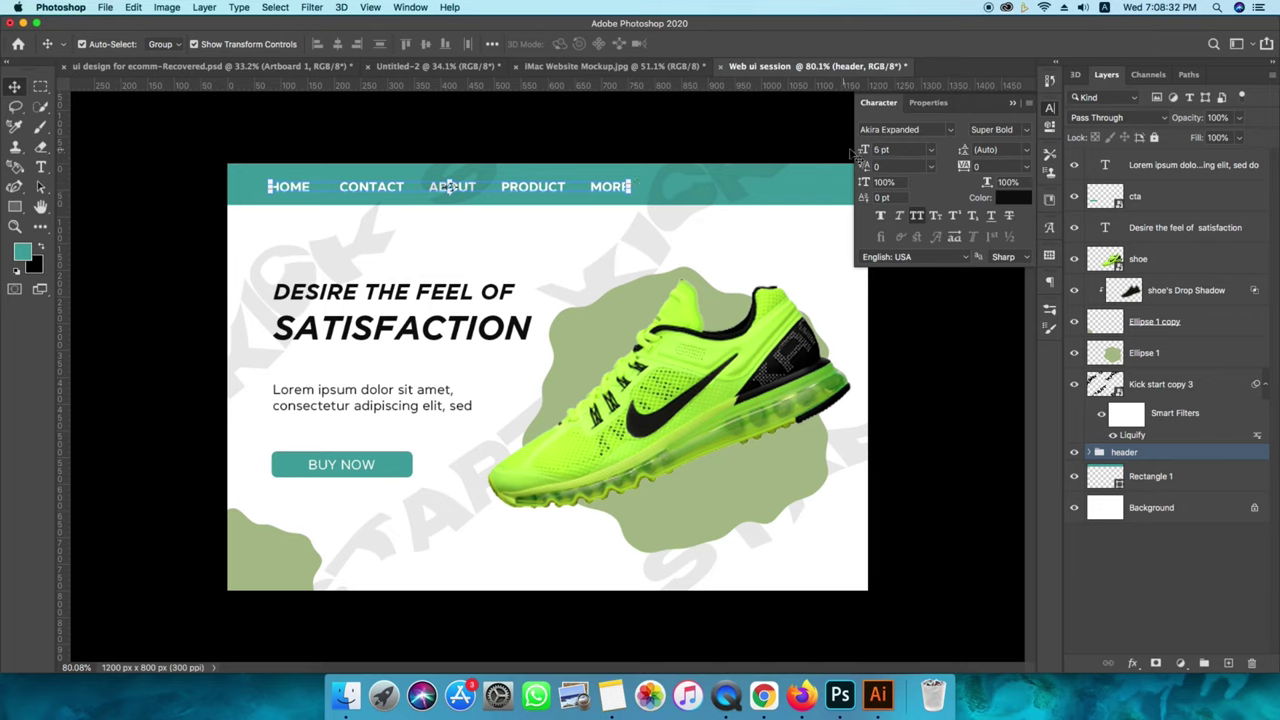
{"action": "left_click_drag", "start_coordinate": [604, 188], "coordinate": [633, 188]}
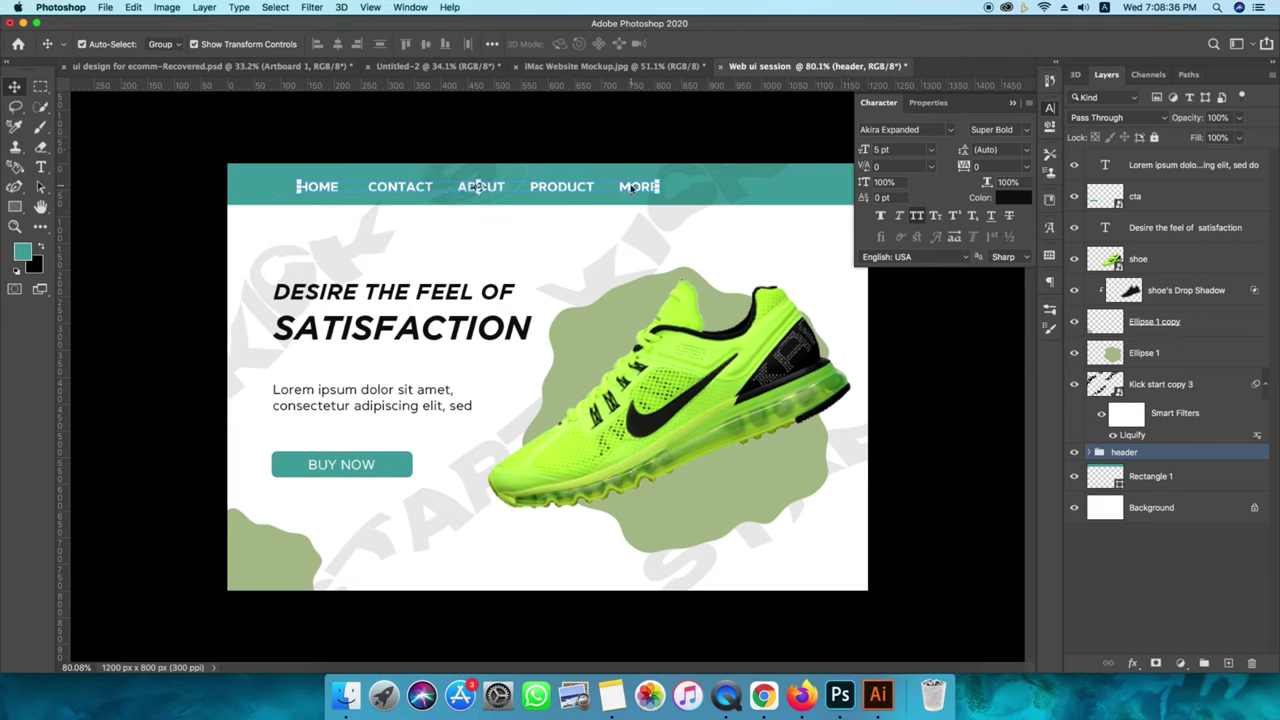
{"action": "left_click", "coordinate": [648, 135]}
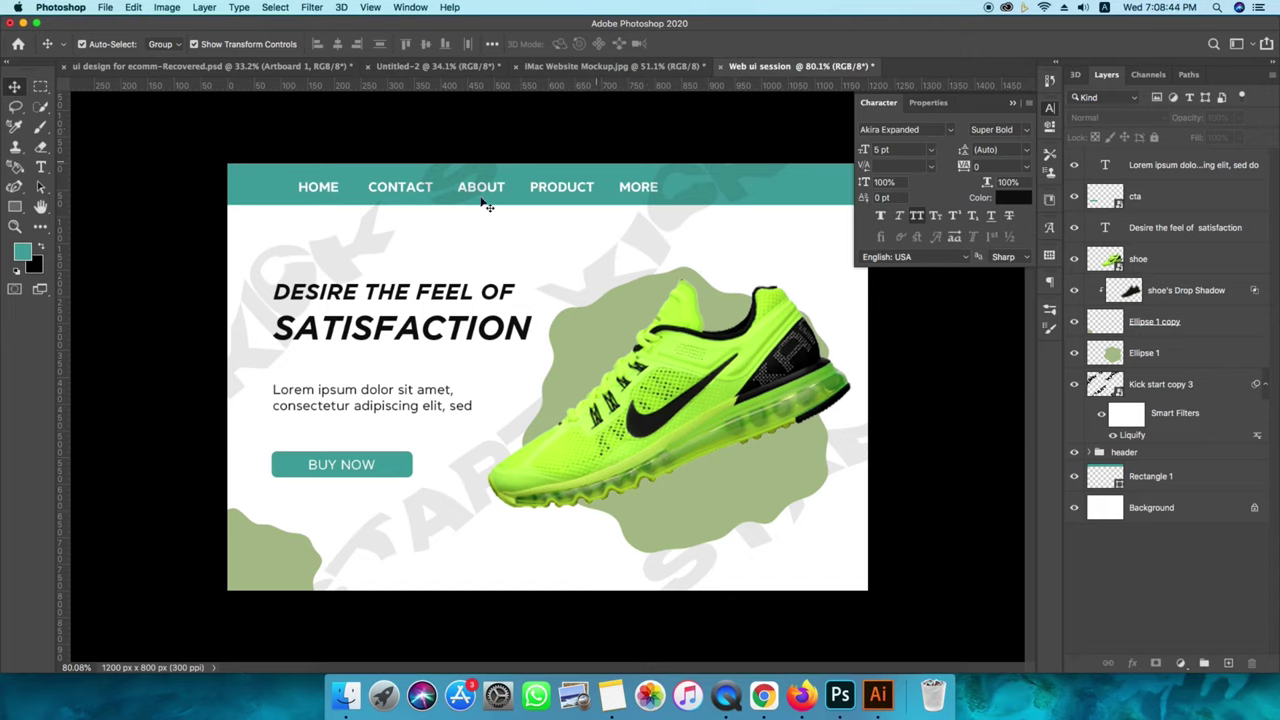
{"action": "left_click_drag", "start_coordinate": [15, 206], "coordinate": [62, 228]}
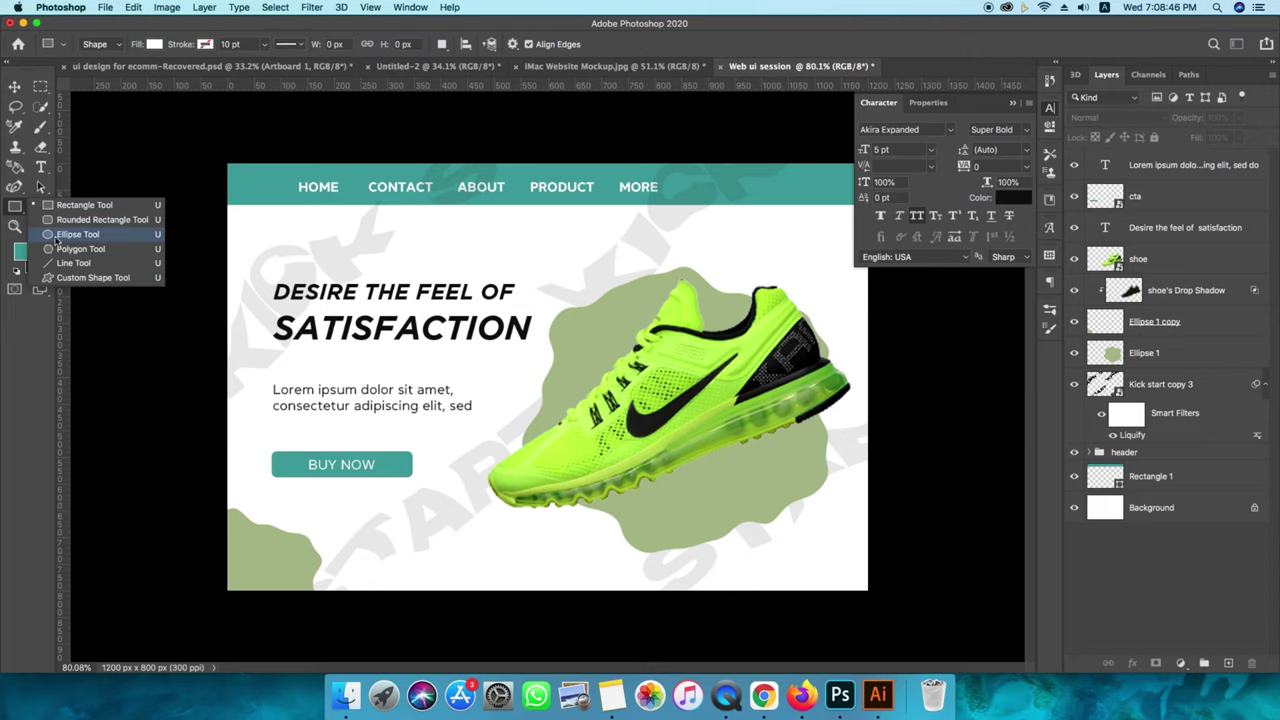
Draw a small 43 px circle above the headline and fill it red.
{"action": "left_click", "coordinate": [60, 236]}
{"action": "left_click_drag", "start_coordinate": [515, 259], "coordinate": [551, 280]}
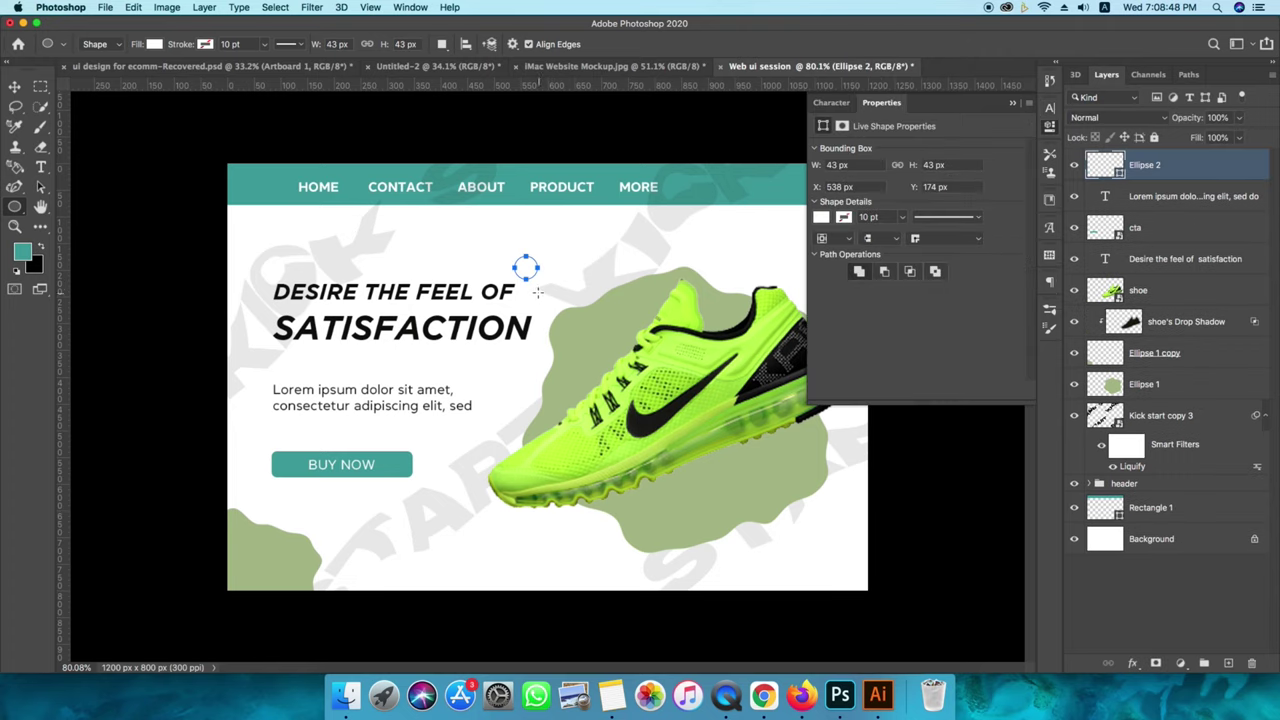
{"action": "left_click", "coordinate": [820, 218]}
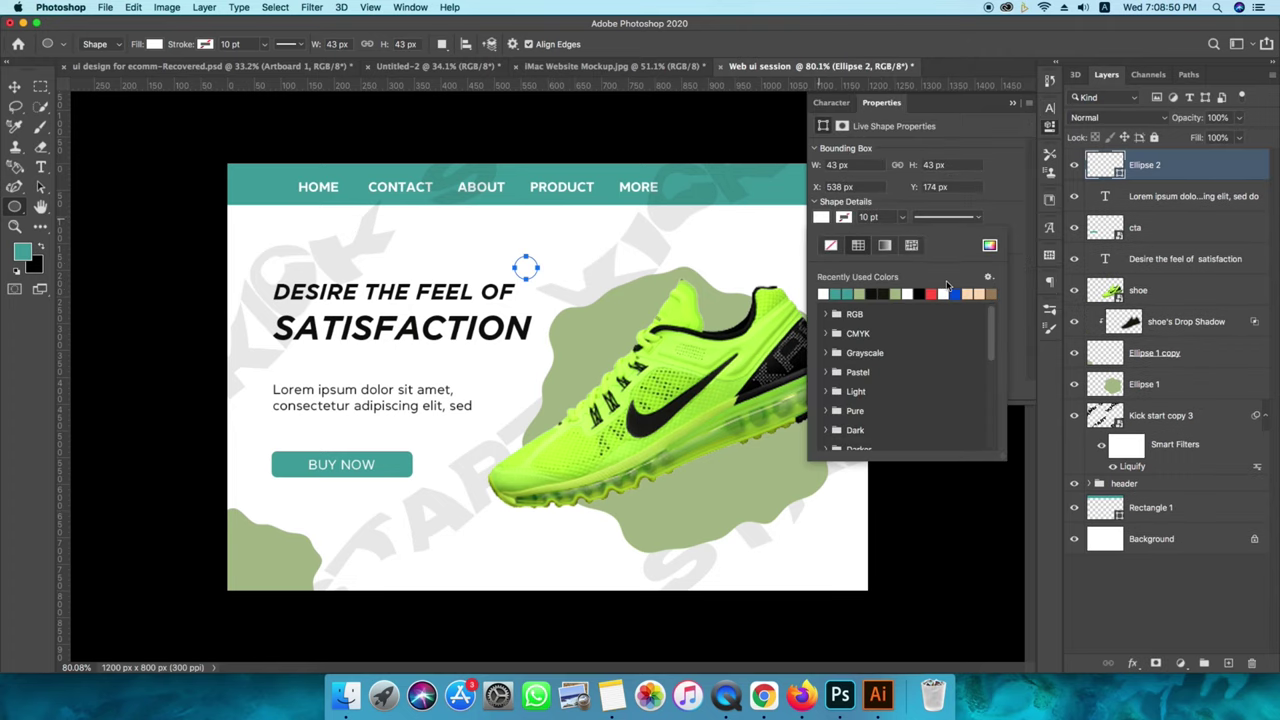
{"action": "left_click", "coordinate": [938, 291]}
{"action": "left_click", "coordinate": [1015, 112]}
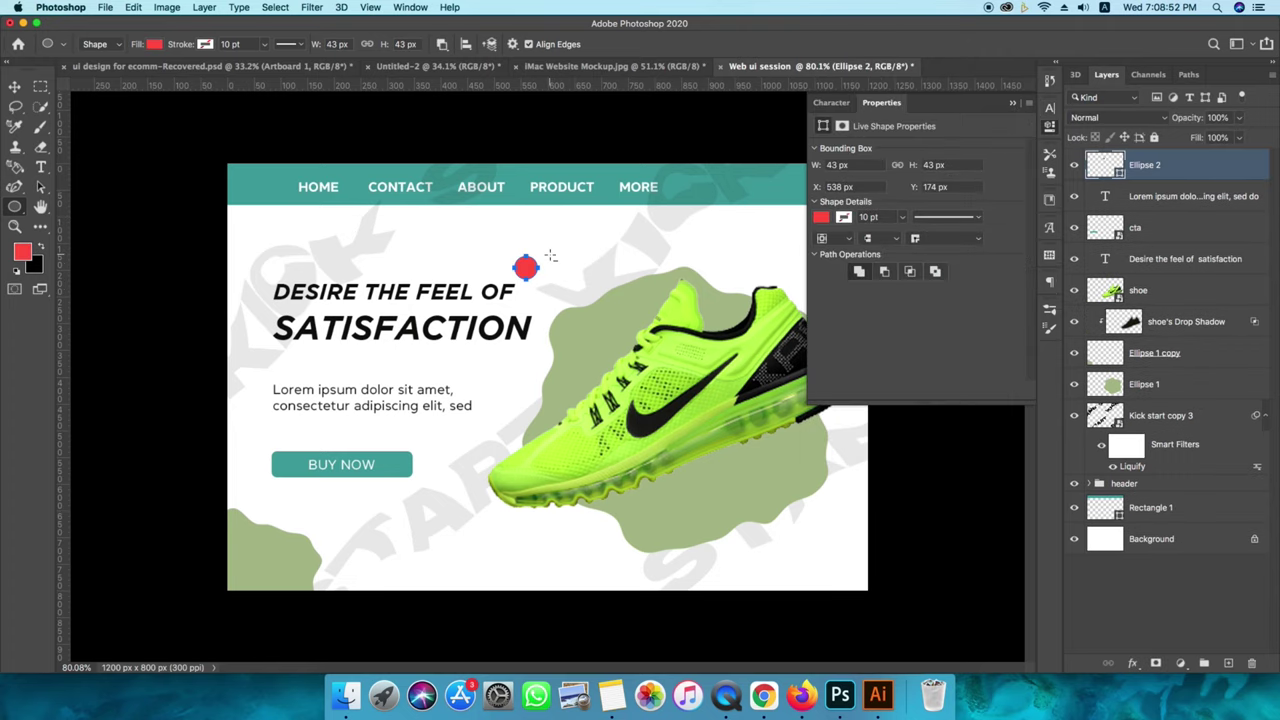
{"action": "scroll", "coordinate": [538, 258], "scroll_direction": "up", "scroll_amount": 2}
{"action": "left_click", "coordinate": [1012, 103]}
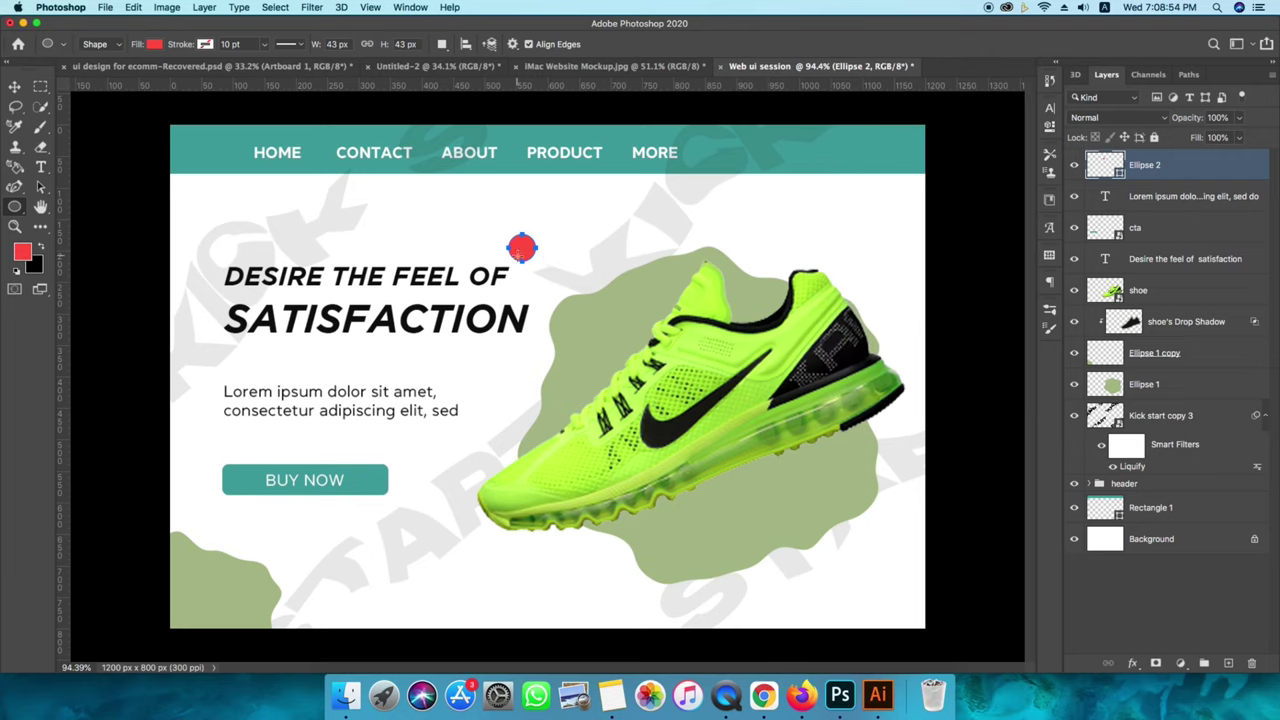
Duplicate the red circle offset down-right and start transforming the copy.
{"action": "key", "text": "v"}
{"action": "left_click_drag", "start_coordinate": [527, 254], "coordinate": [549, 272]}
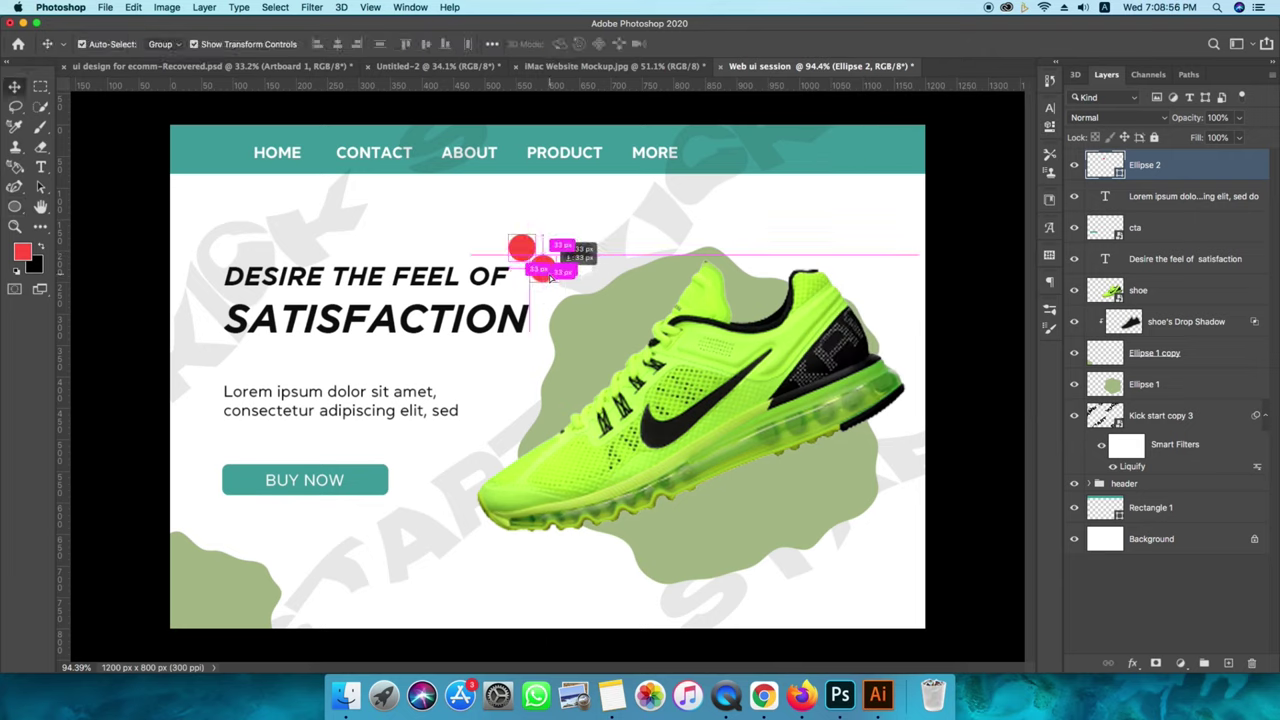
{"action": "key", "text": "super+t"}
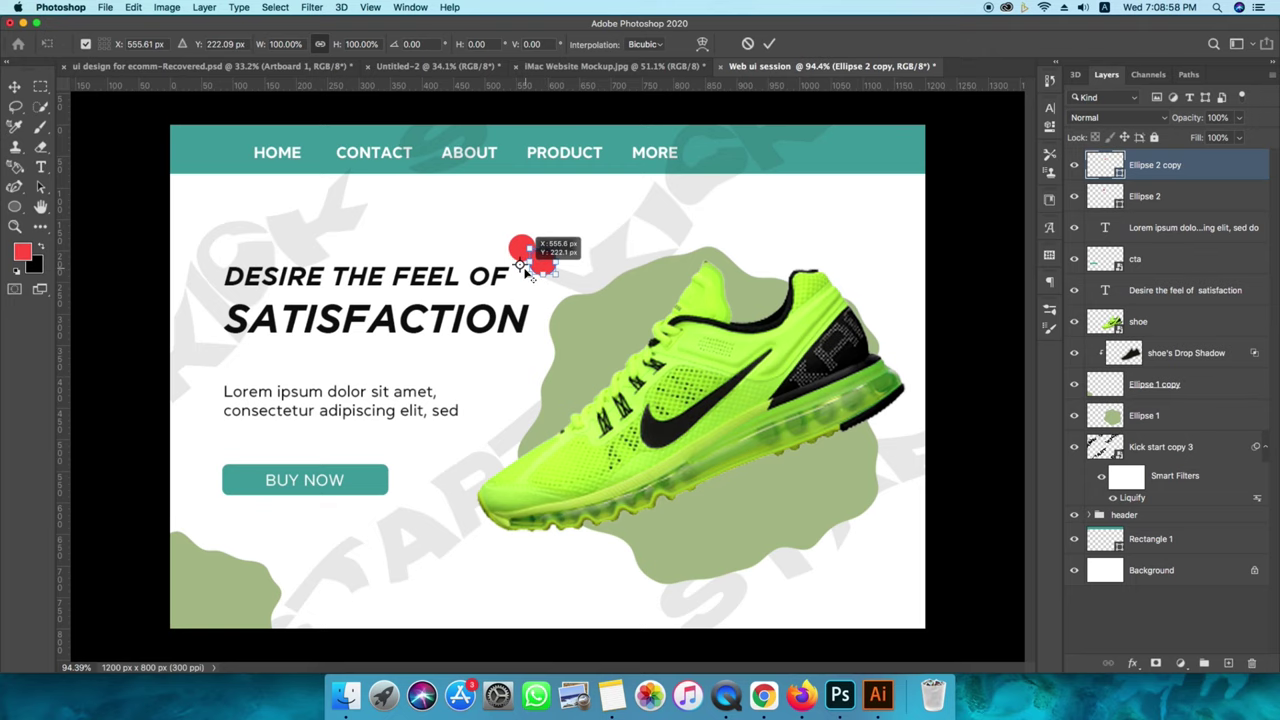
{"action": "scroll", "coordinate": [540, 260], "scroll_direction": "up", "scroll_amount": 3}
Merge the red circles into one layer, move it left of HOME, and shift the nav text right.
{"action": "right_click", "coordinate": [1170, 190]}
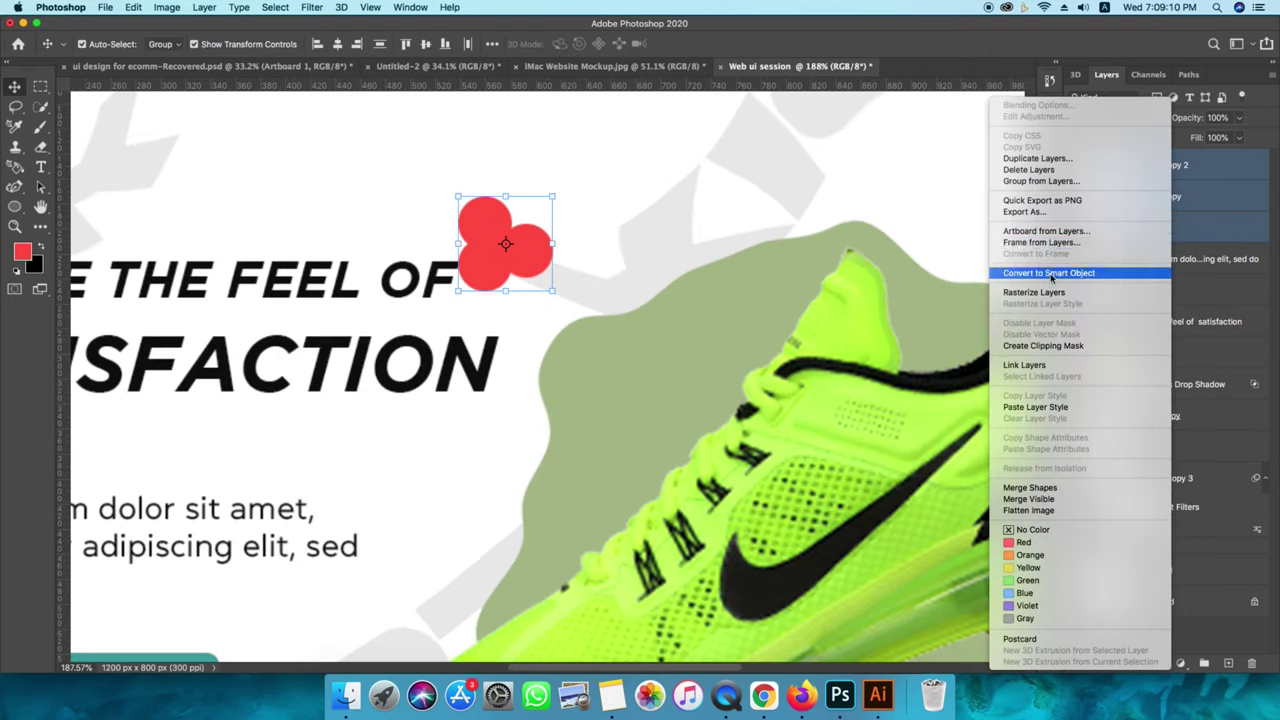
{"action": "left_click", "coordinate": [1071, 271]}
{"action": "key", "text": "super+0"}
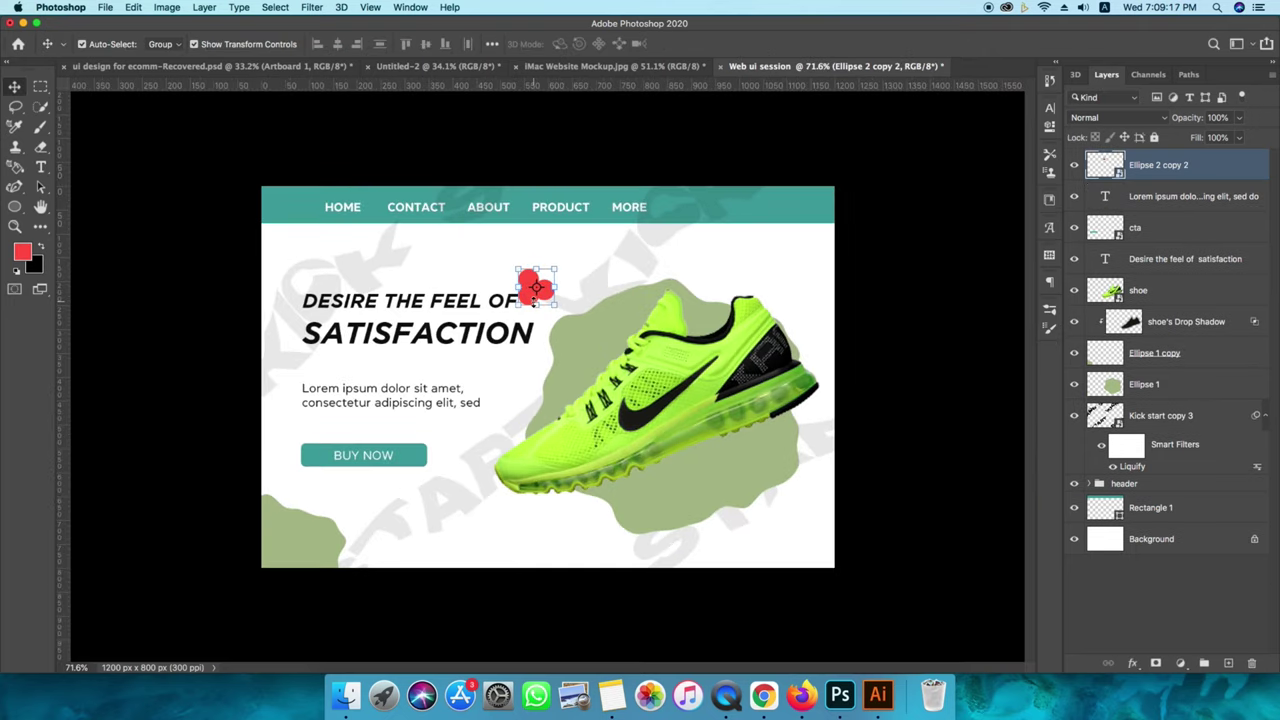
{"action": "left_click_drag", "start_coordinate": [545, 295], "coordinate": [300, 214]}
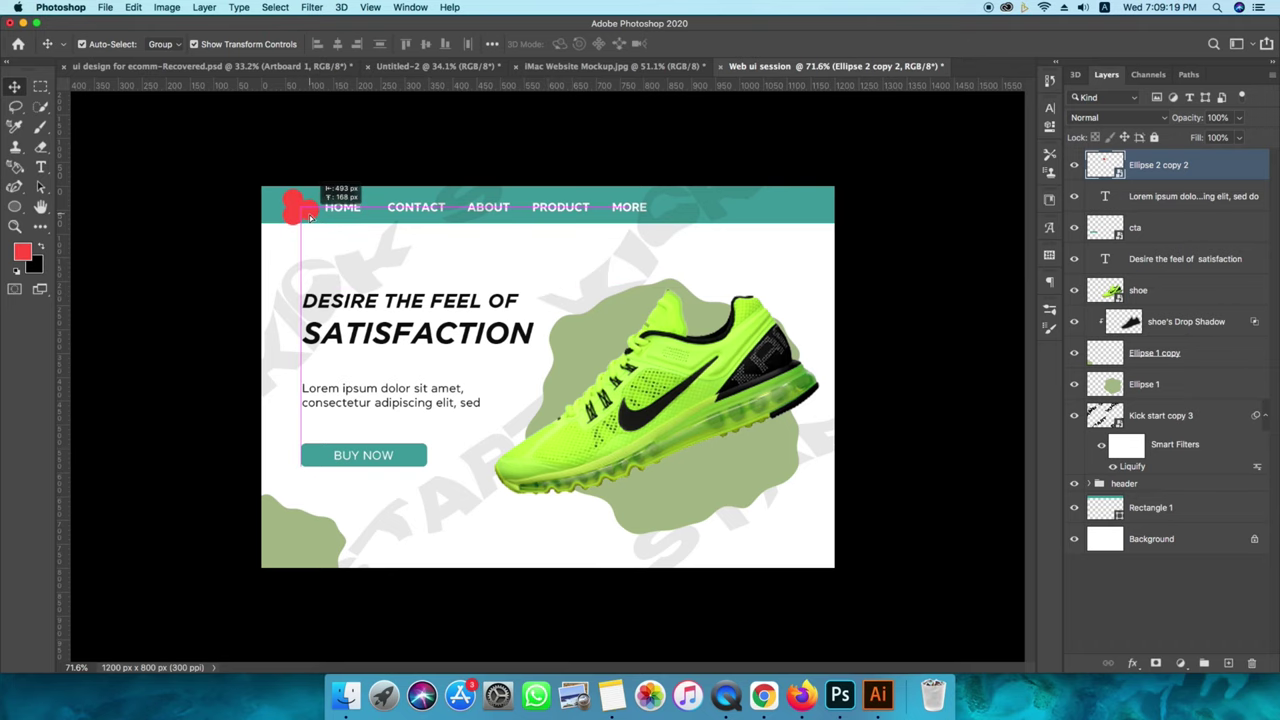
{"action": "scroll", "coordinate": [310, 218], "scroll_direction": "up", "scroll_amount": 3}
{"action": "scroll", "coordinate": [343, 257], "scroll_direction": "down", "scroll_amount": 3}
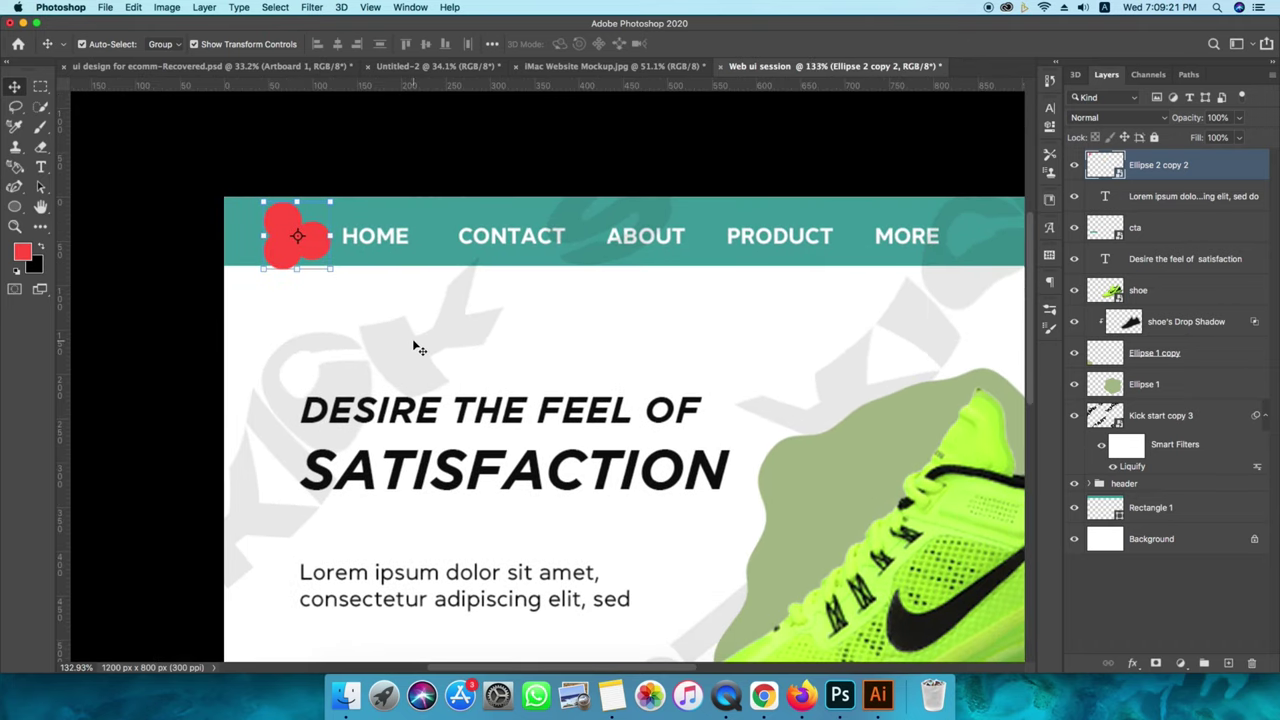
{"action": "scroll", "coordinate": [420, 349], "scroll_direction": "down", "scroll_amount": 2}
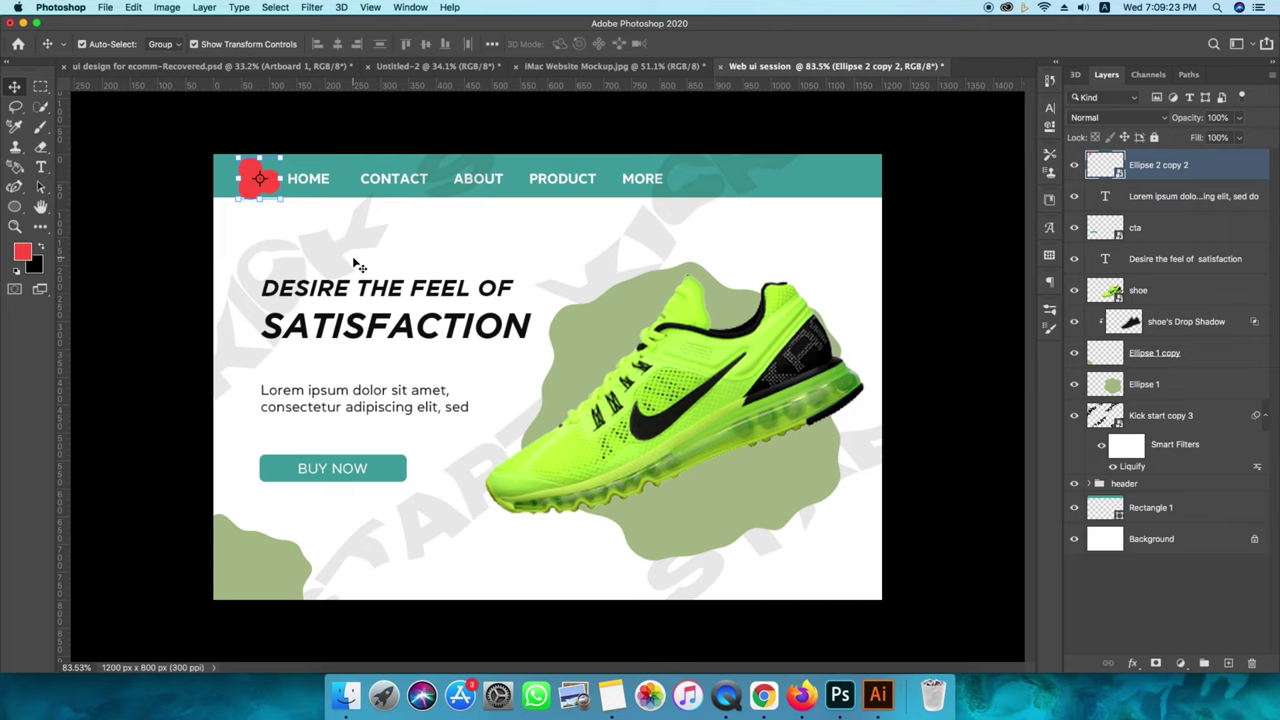
{"action": "scroll", "coordinate": [347, 252], "scroll_direction": "up", "scroll_amount": 1}
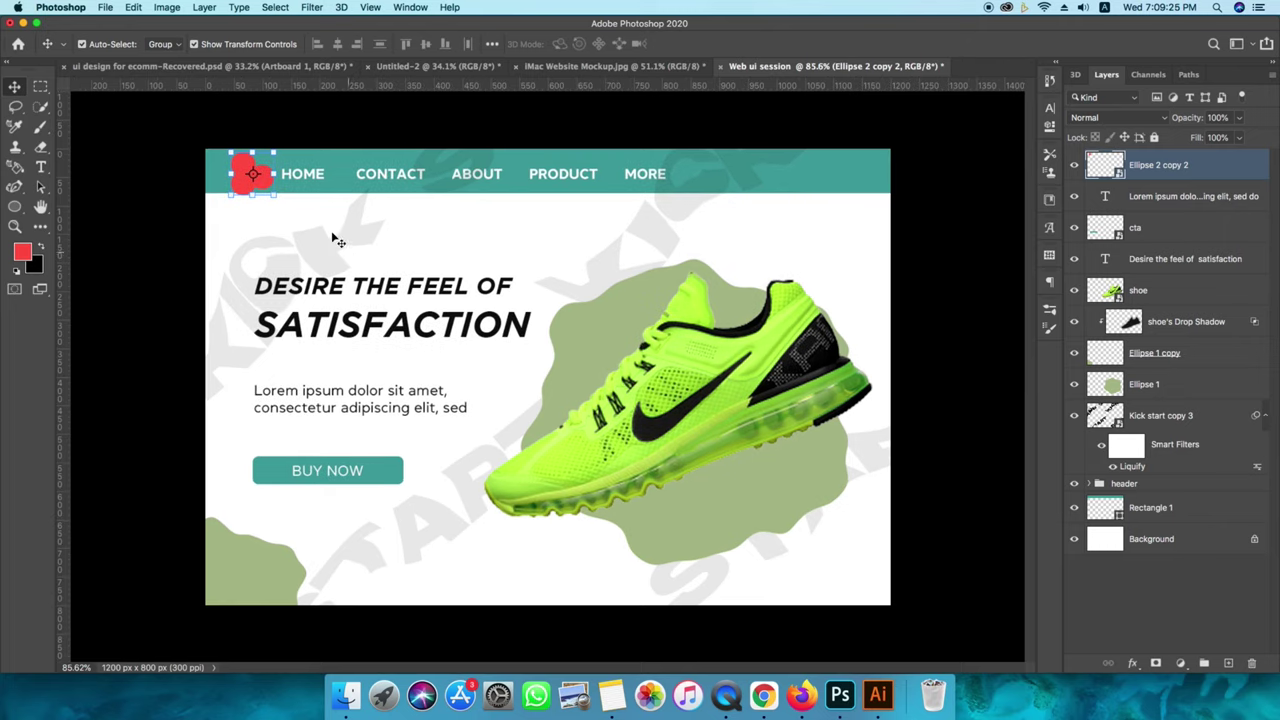
{"action": "left_click_drag", "start_coordinate": [393, 178], "coordinate": [412, 176]}
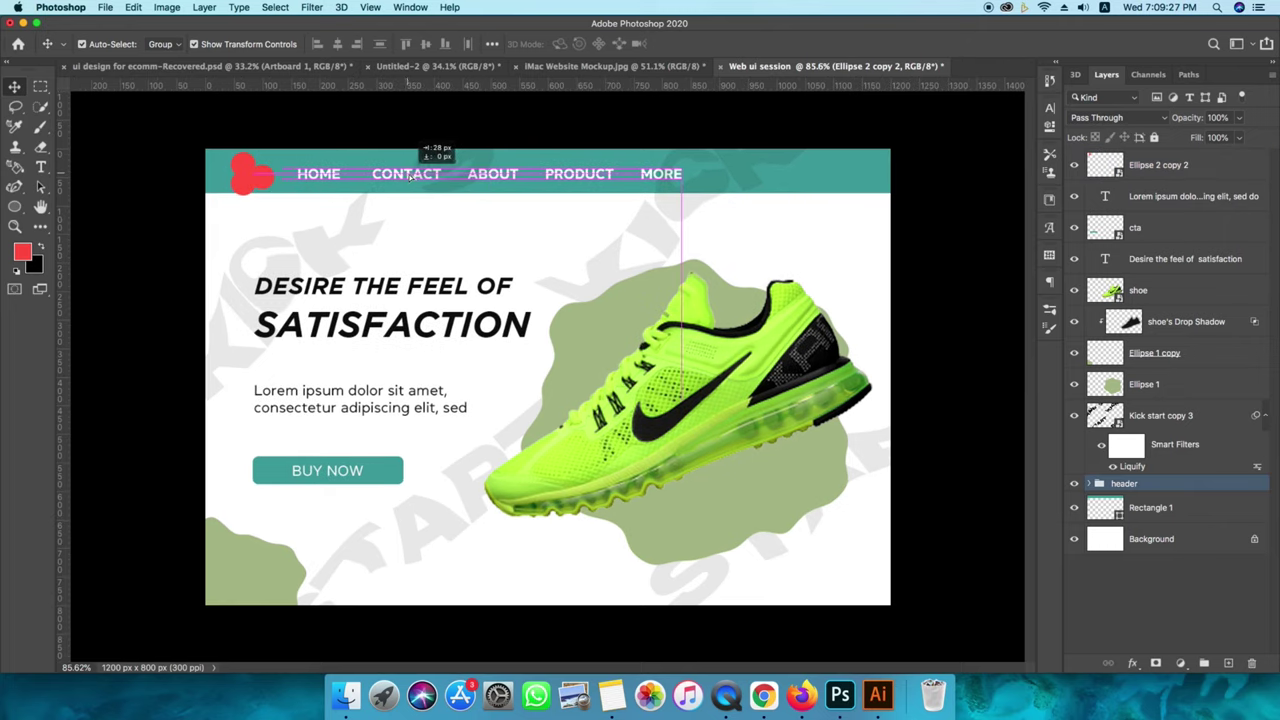
Rotate the red flower logo and scale it down beside HOME in the nav.
{"action": "key", "text": "super+plus"}
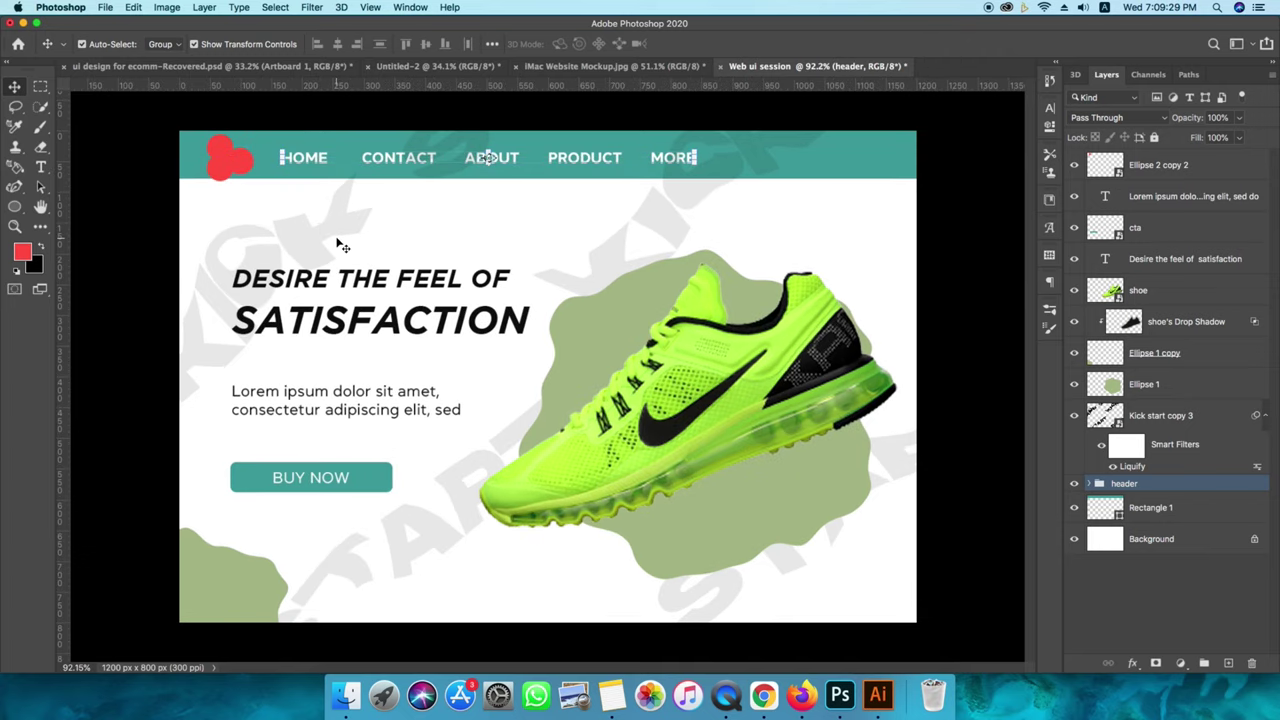
{"action": "left_click", "coordinate": [240, 175], "text": "ctrl"}
{"action": "key", "text": "super+t"}
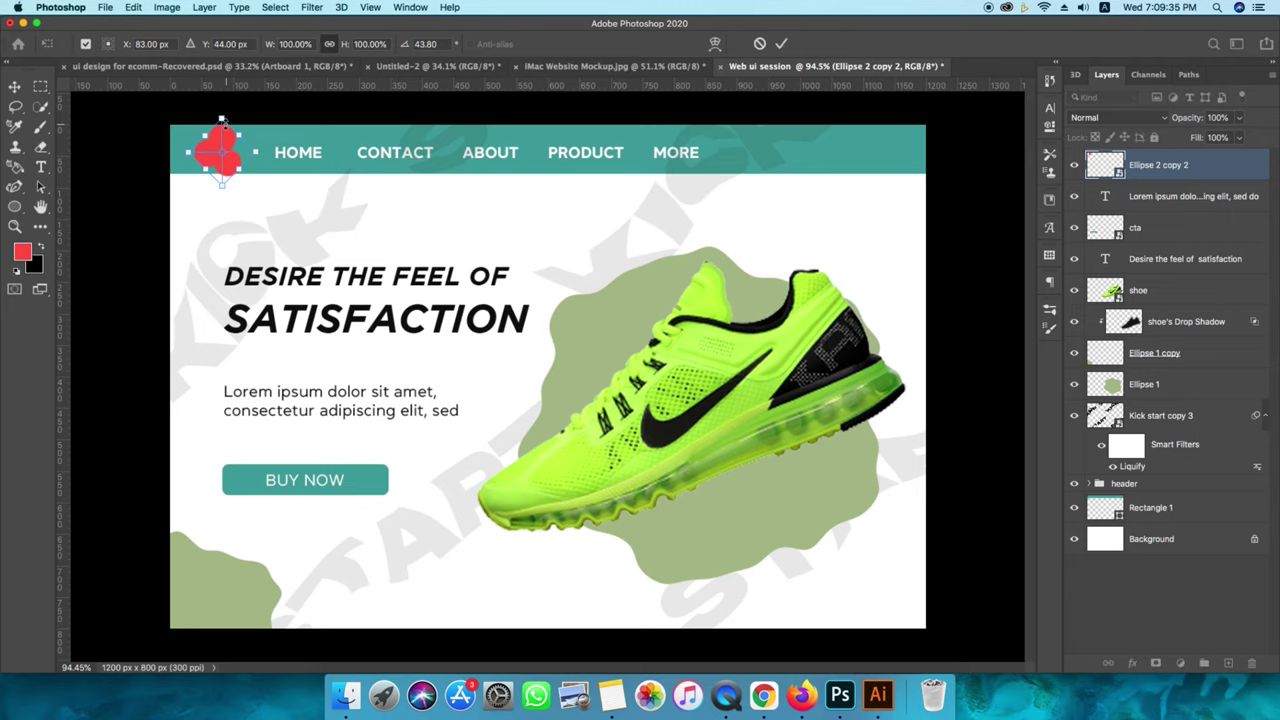
{"action": "left_click_drag", "start_coordinate": [222, 140], "coordinate": [220, 141]}
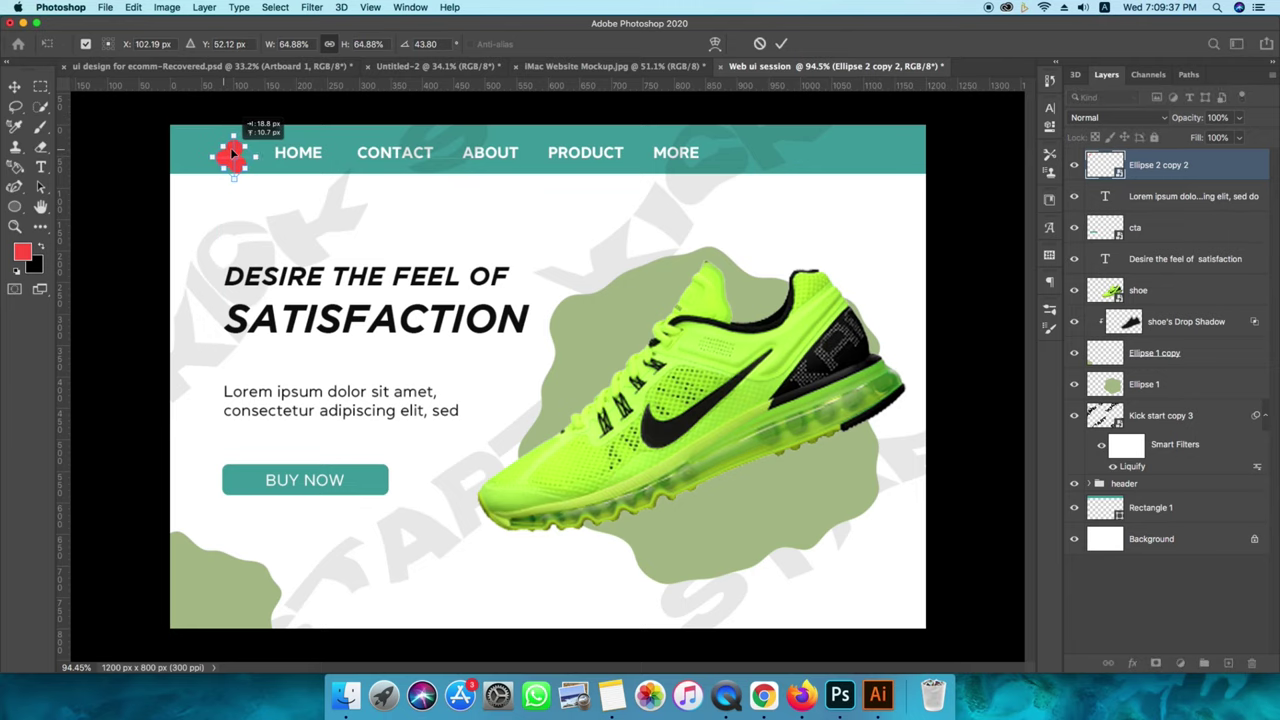
{"action": "left_click_drag", "start_coordinate": [219, 155], "coordinate": [228, 148]}
{"action": "scroll", "coordinate": [228, 148], "scroll_direction": "up", "scroll_amount": 1}
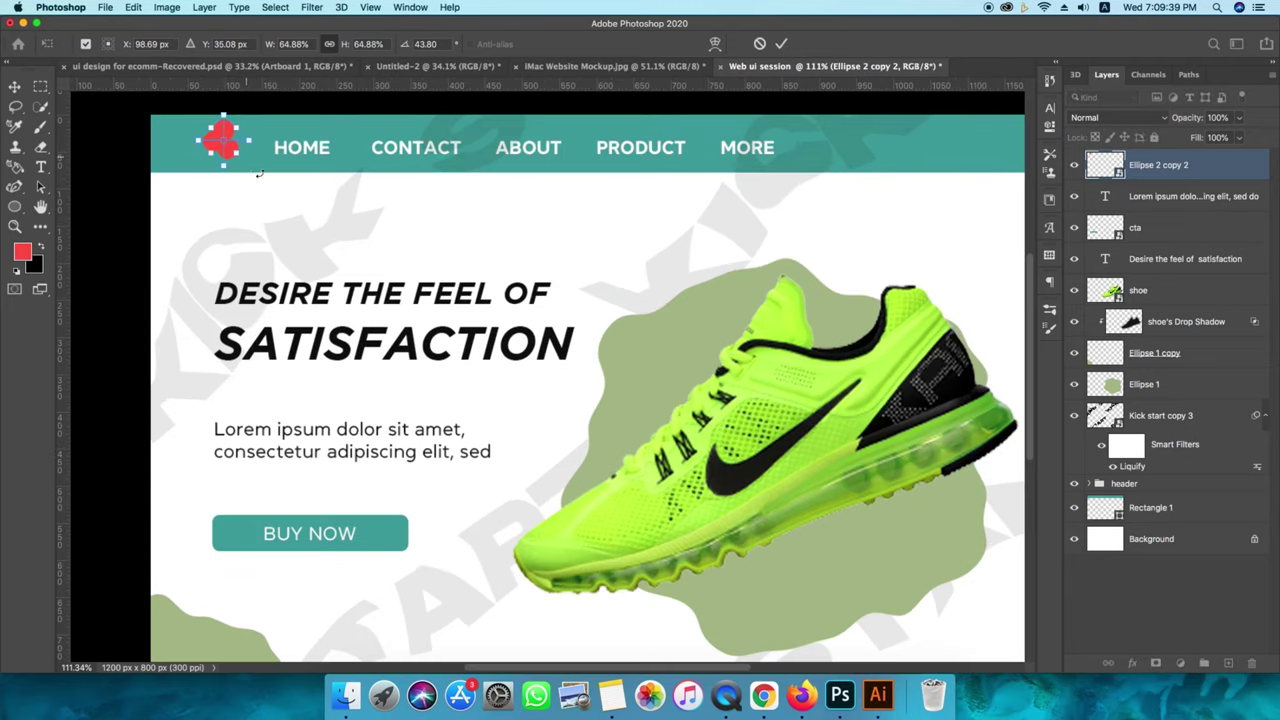
{"action": "scroll", "coordinate": [300, 190], "scroll_direction": "up", "scroll_amount": 1}
{"action": "scroll", "coordinate": [400, 200], "scroll_direction": "up", "scroll_amount": 1}
{"action": "scroll", "coordinate": [435, 190], "scroll_direction": "up", "scroll_amount": 1}
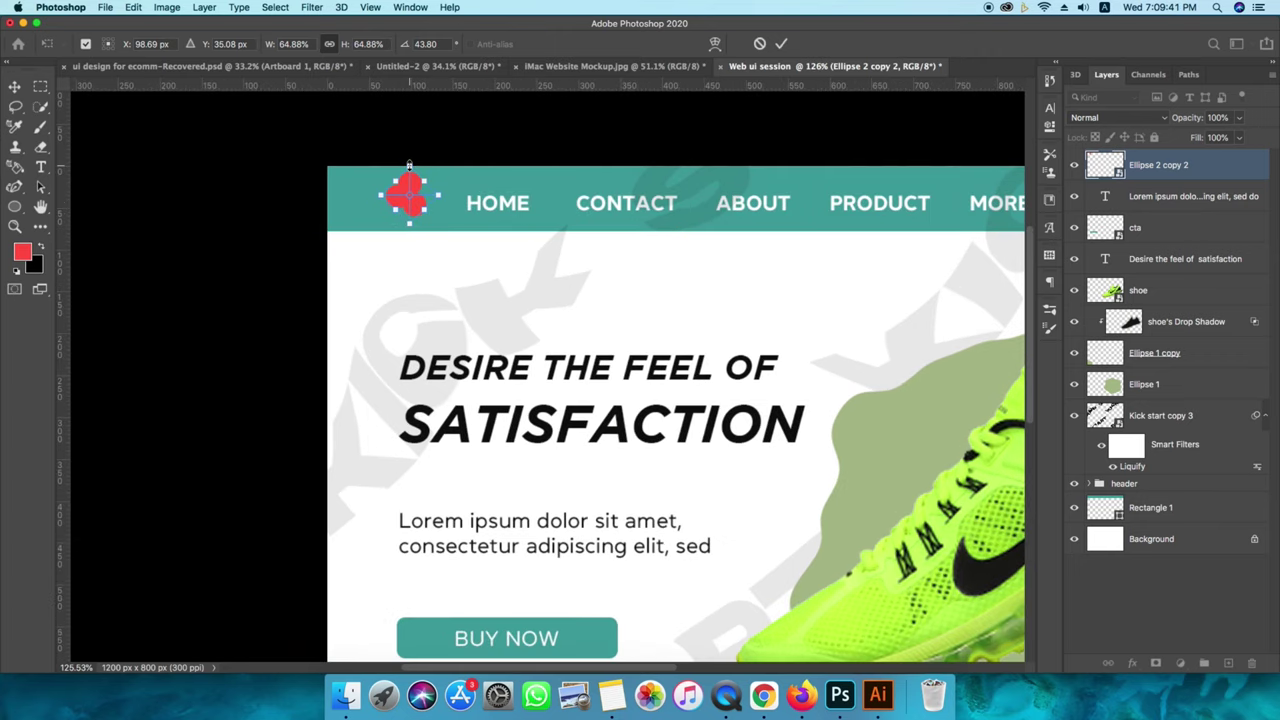
{"action": "left_click_drag", "start_coordinate": [412, 166], "coordinate": [412, 188]}
{"action": "scroll", "coordinate": [422, 205], "scroll_direction": "up", "scroll_amount": 2}
{"action": "left_click", "coordinate": [781, 43]}
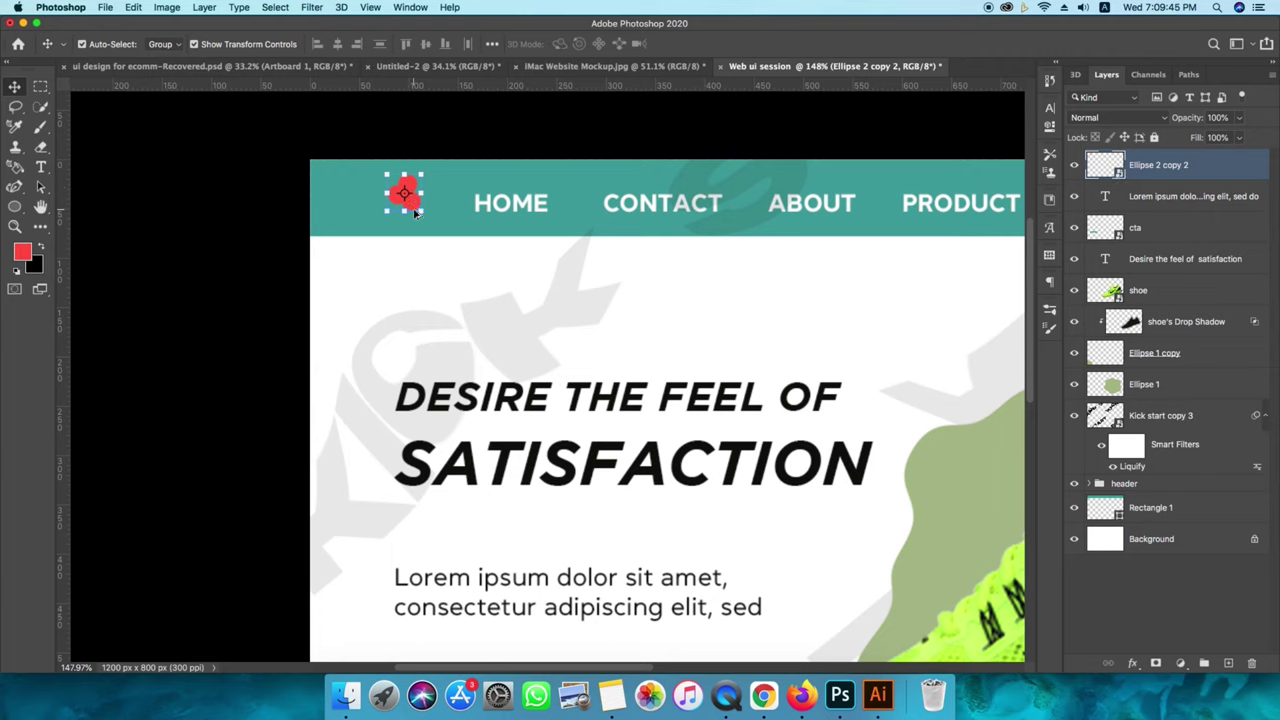
{"action": "scroll", "coordinate": [420, 215], "scroll_direction": "up", "scroll_amount": 2}
Type LOGO BRAND as a new text layer under the header, fixing the typo.
{"action": "left_click", "coordinate": [452, 240]}
{"action": "key", "text": "t"}
{"action": "left_click", "coordinate": [476, 308]}
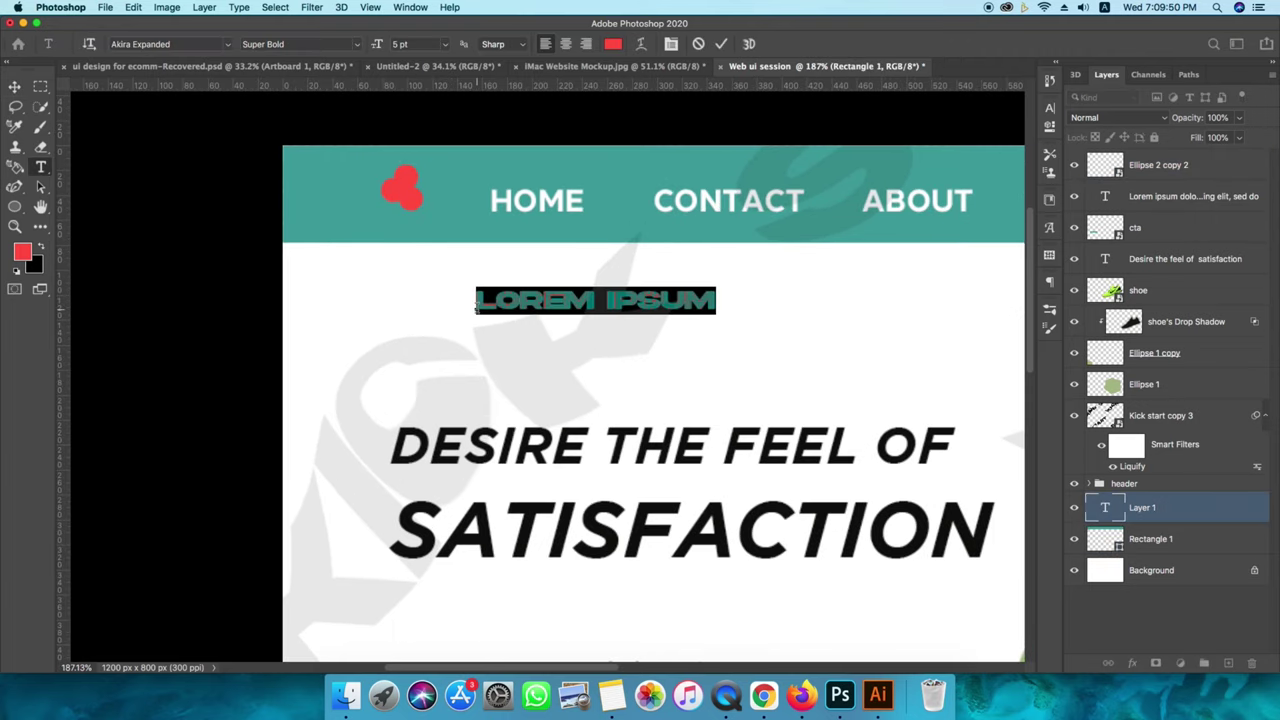
{"action": "key", "text": "BackSpace"}
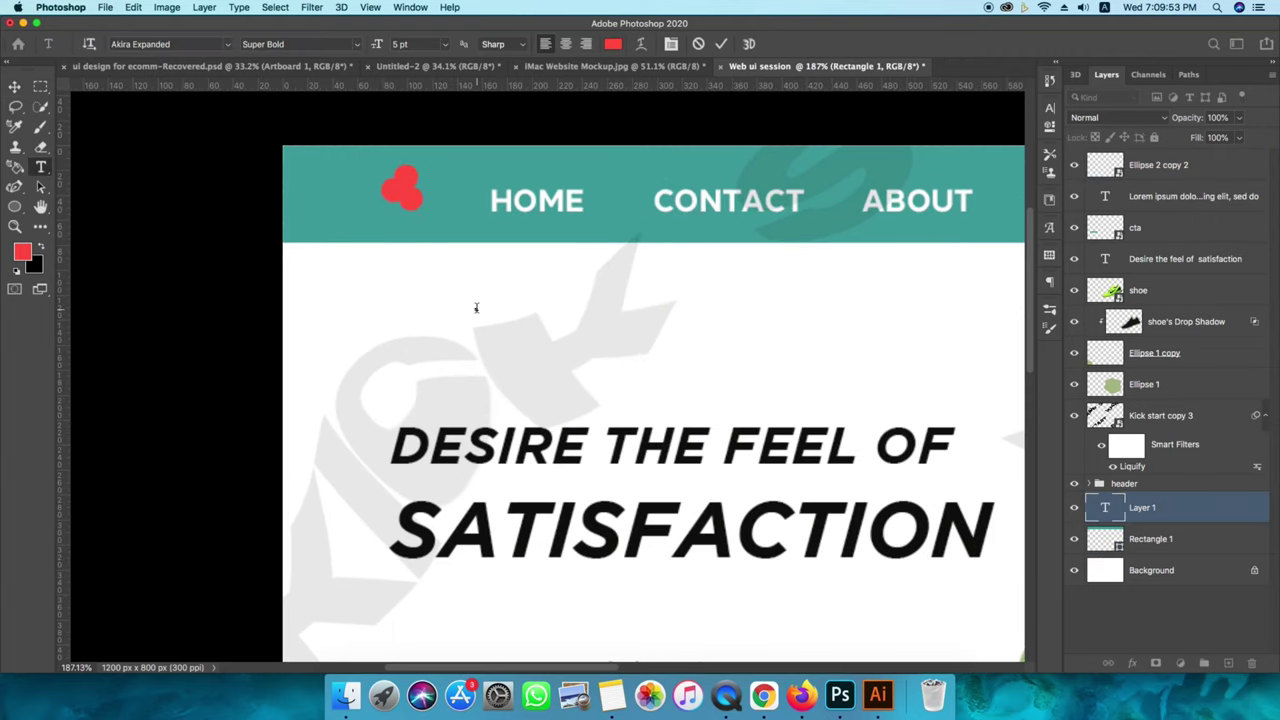
{"action": "type", "text": "LOGO"}
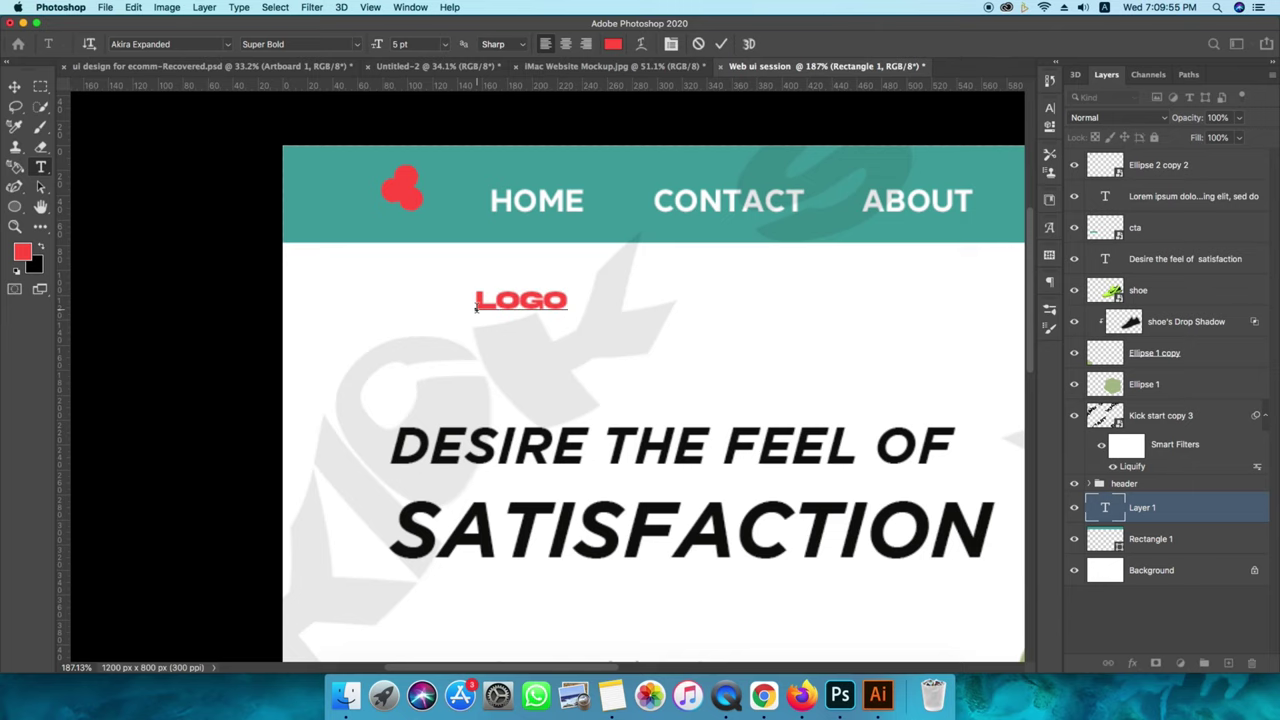
{"action": "type", "text": " BRASNG"}
{"action": "key", "text": "BackSpace"}
{"action": "key", "text": "BackSpace"}
{"action": "key", "text": "BackSpace"}
{"action": "type", "text": "ND"}
Set the text to Daikon Regular and put BRAND on its own second line.
{"action": "left_click_drag", "start_coordinate": [702, 300], "coordinate": [363, 160]}
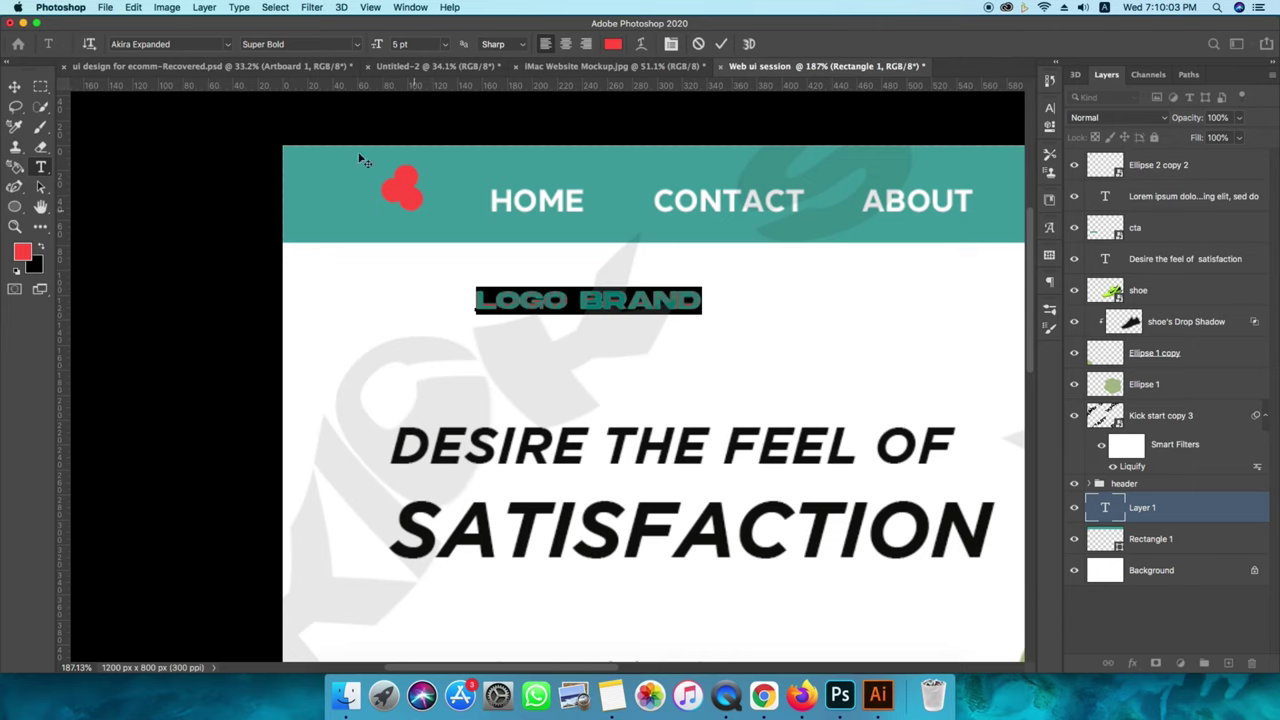
{"action": "left_click", "coordinate": [228, 44]}
{"action": "left_click", "coordinate": [165, 109]}
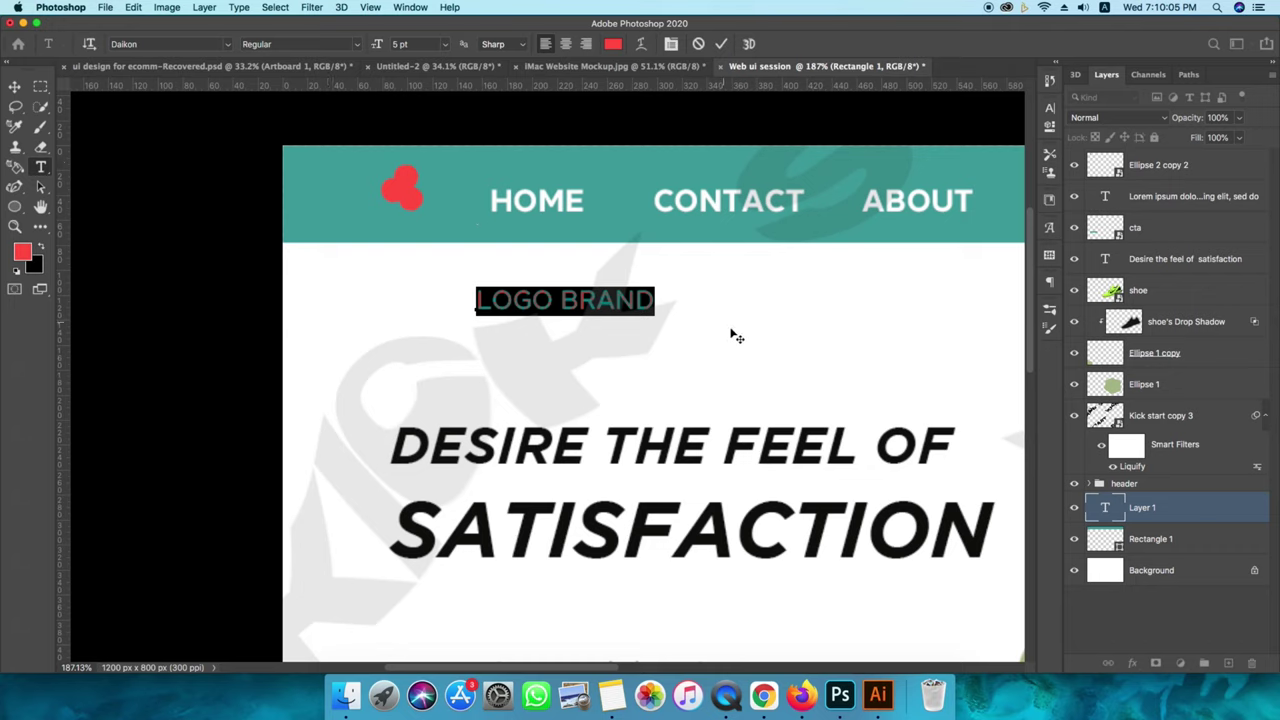
{"action": "left_click", "coordinate": [560, 298]}
{"action": "key", "text": "Return"}
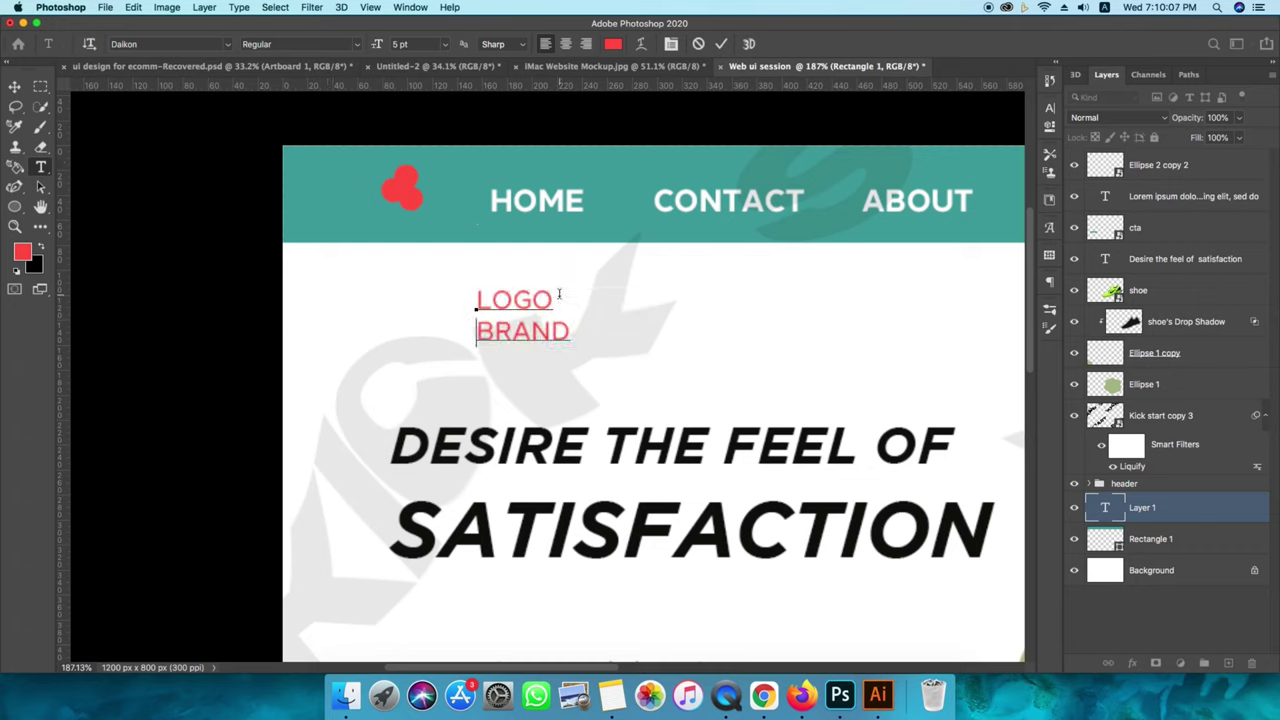
Widen LOGO's tracking to 200 in the Character panel and commit the text.
{"action": "left_click_drag", "start_coordinate": [477, 298], "coordinate": [591, 306]}
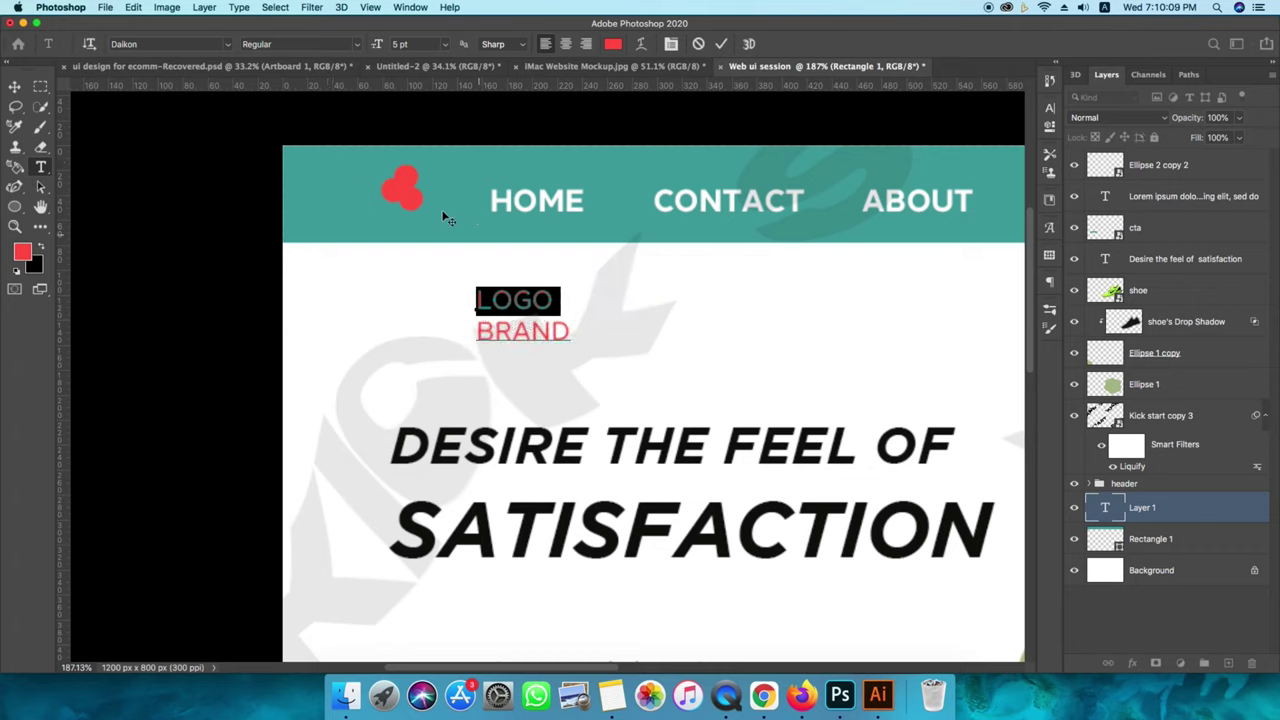
{"action": "left_click", "coordinate": [1049, 107]}
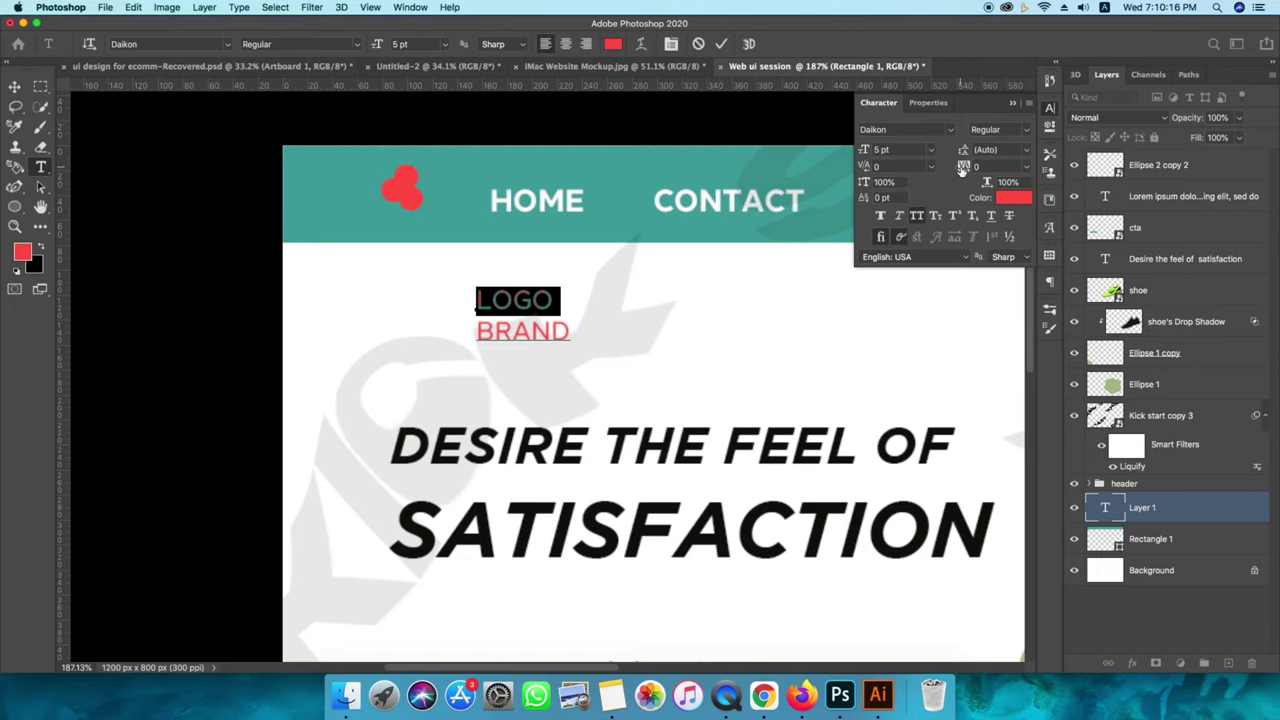
{"action": "left_click_drag", "start_coordinate": [960, 168], "coordinate": [968, 172]}
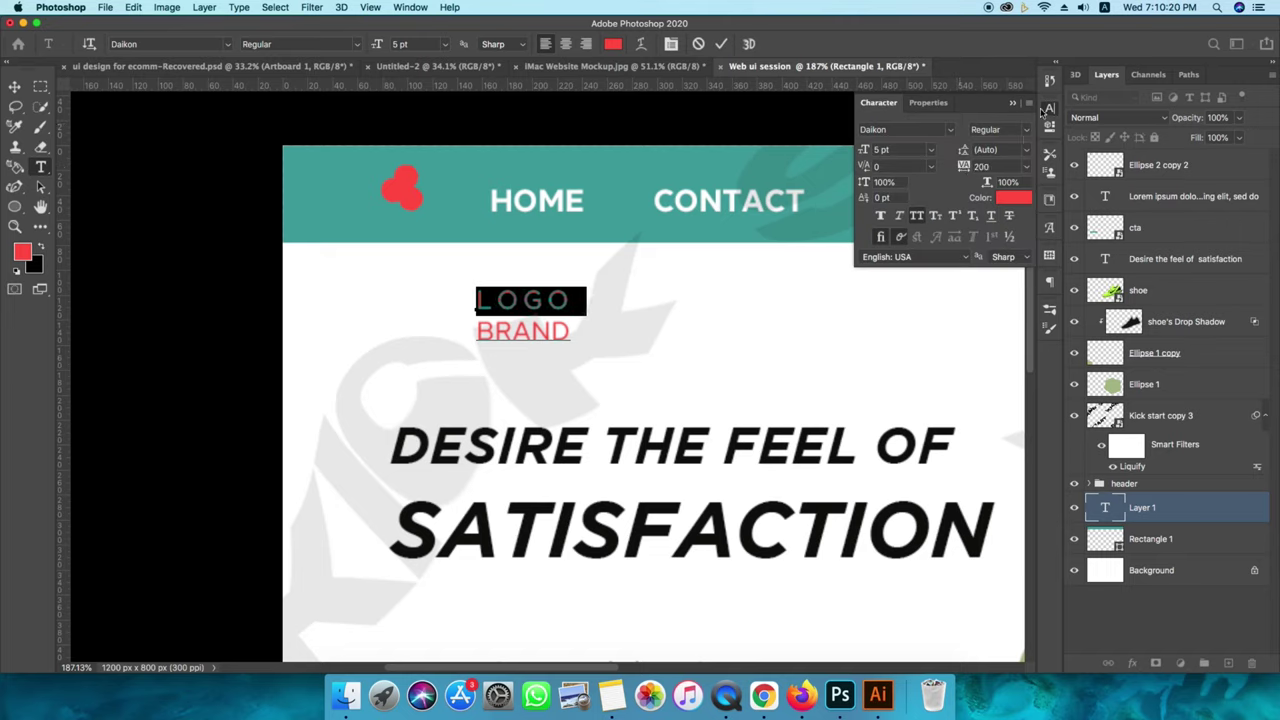
{"action": "left_click", "coordinate": [1049, 107]}
{"action": "left_click", "coordinate": [15, 88]}
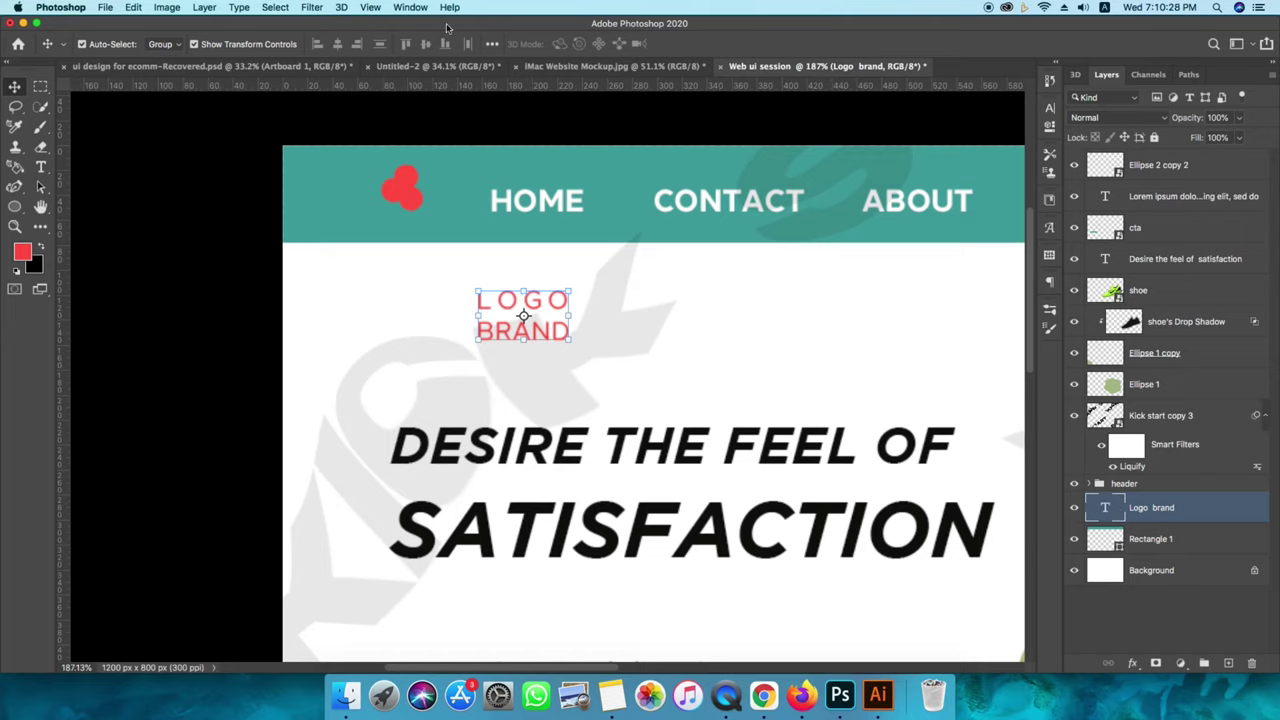
Change the LOGO BRAND text colour to white.
{"action": "key", "text": "t"}
{"action": "left_click", "coordinate": [612, 44]}
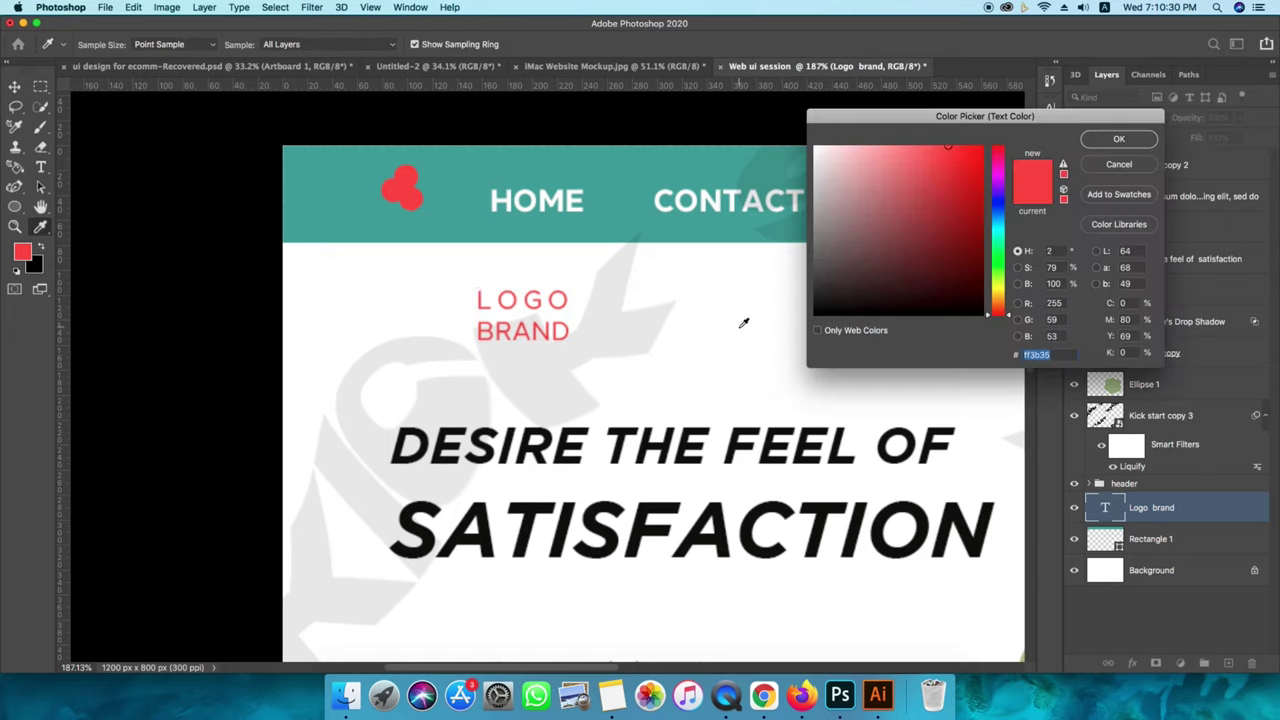
{"action": "left_click", "coordinate": [723, 317]}
{"action": "left_click", "coordinate": [1117, 139]}
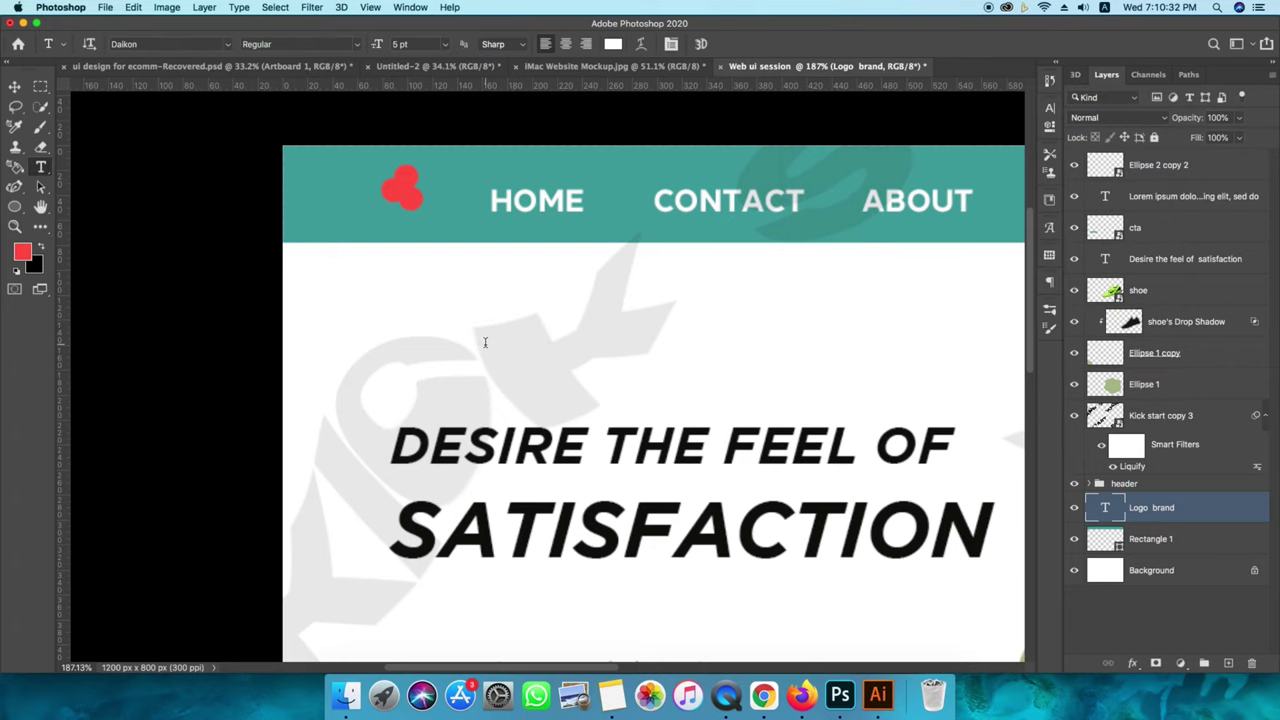
Move LOGO BRAND into the teal header beside the red logo mark, selecting both layers.
{"action": "key", "text": "v"}
{"action": "mouse_move", "coordinate": [534, 320]}
{"action": "left_mouse_down"}
{"action": "mouse_move", "coordinate": [468, 214]}
{"action": "mouse_move", "coordinate": [385, 222]}
{"action": "mouse_move", "coordinate": [458, 185]}
{"action": "left_mouse_up"}
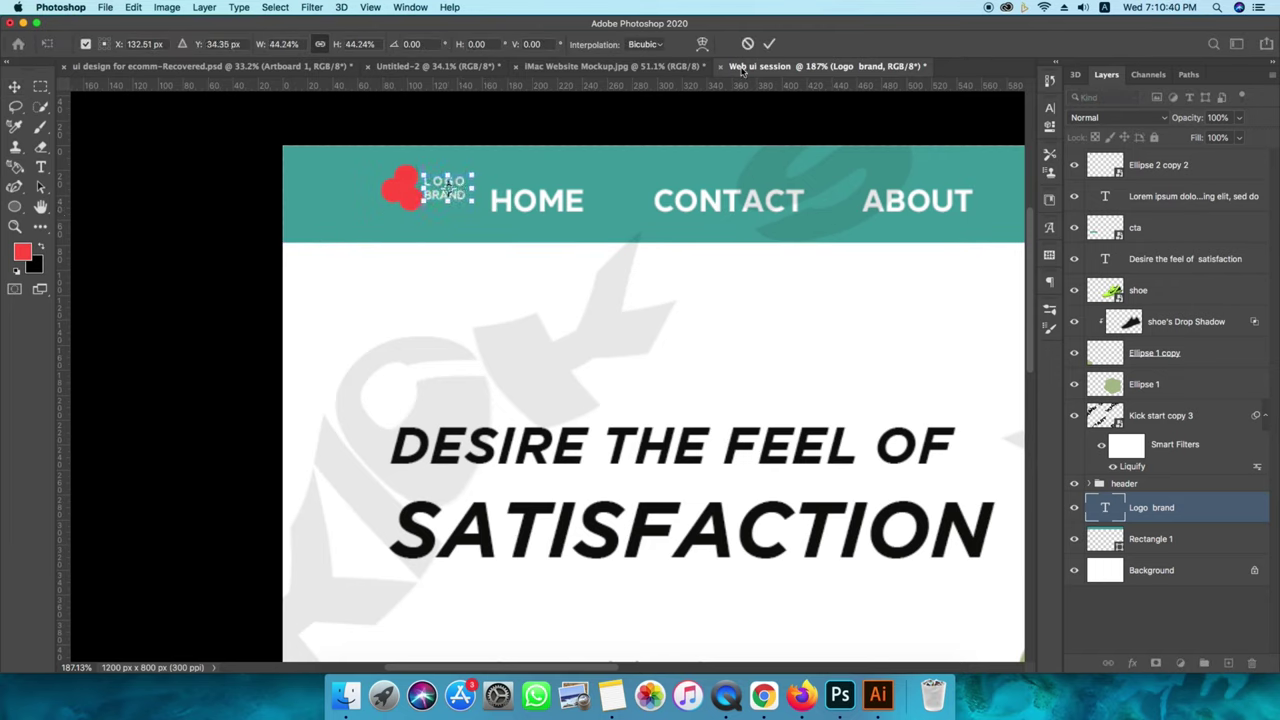
{"action": "left_click", "coordinate": [769, 43]}
{"action": "left_click", "coordinate": [404, 192], "text": "shift"}
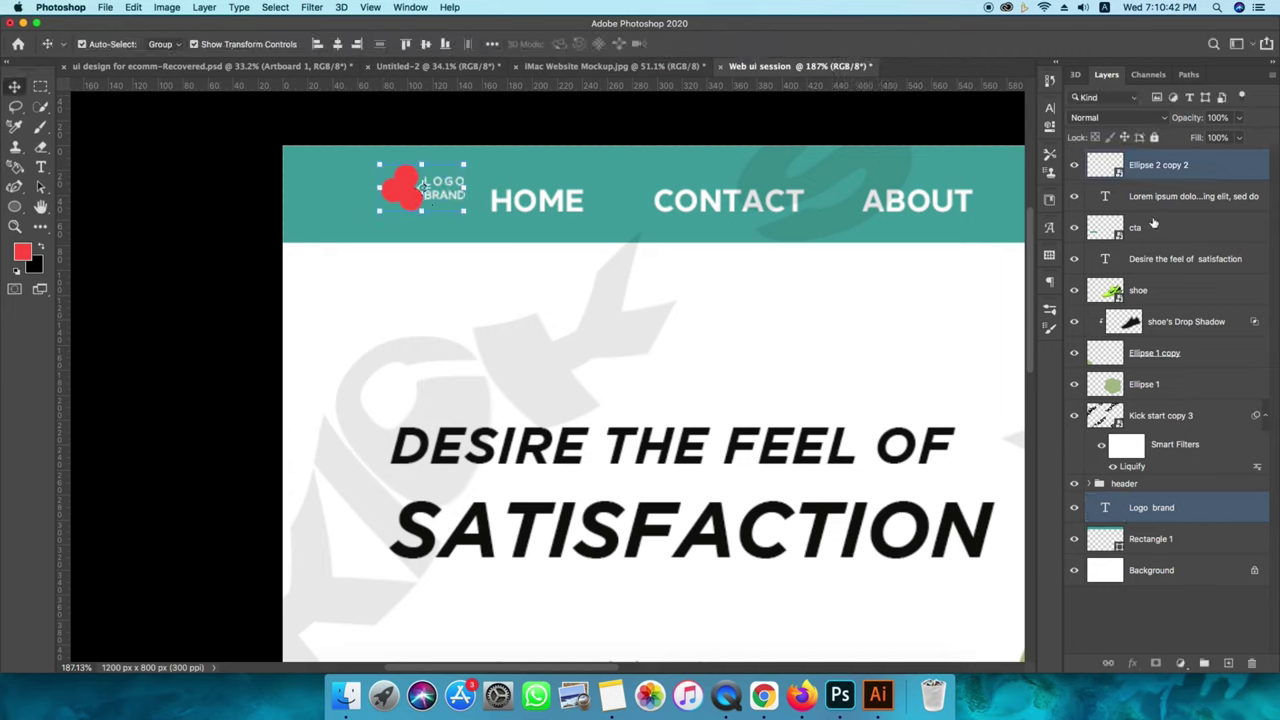
Convert the logo mark and LOGO BRAND text into one smart object named brans.
{"action": "right_click", "coordinate": [1158, 170]}
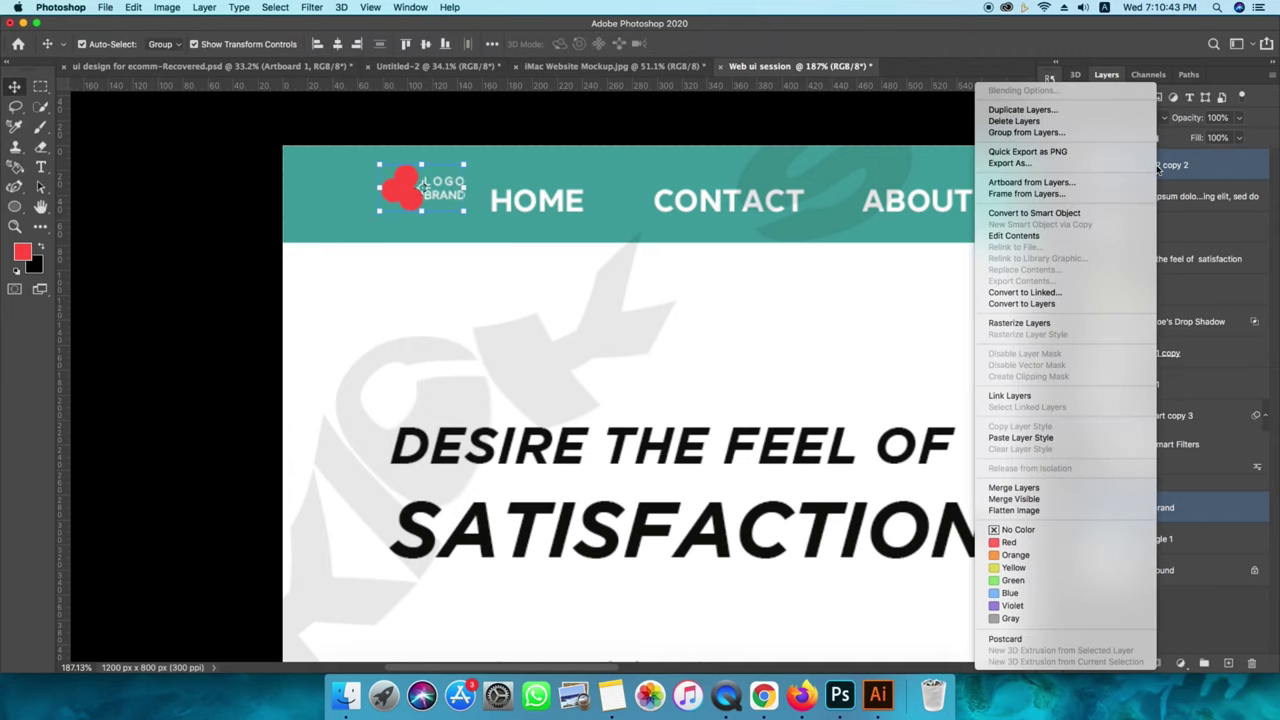
{"action": "left_click", "coordinate": [1033, 213]}
{"action": "double_click", "coordinate": [1155, 166]}
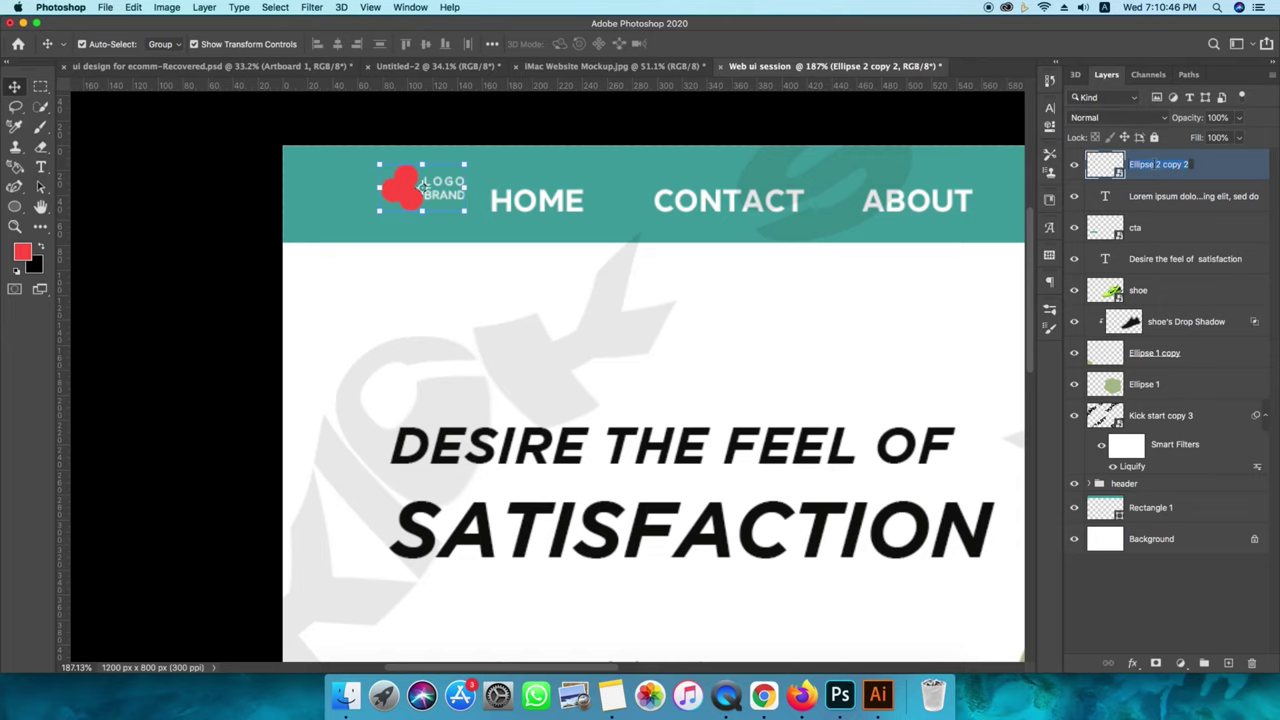
{"action": "type", "text": "brans"}
{"action": "key", "text": "Return"}
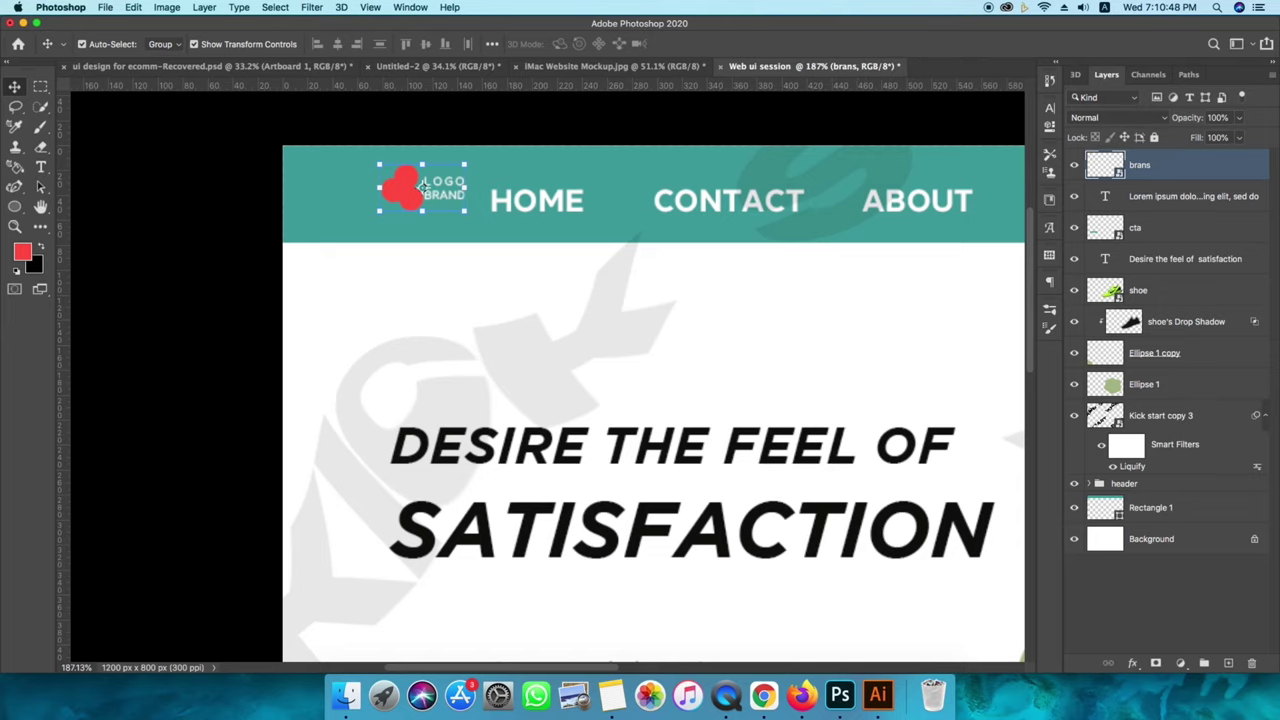
{"action": "scroll", "coordinate": [576, 390], "scroll_direction": "down", "scroll_amount": 5}
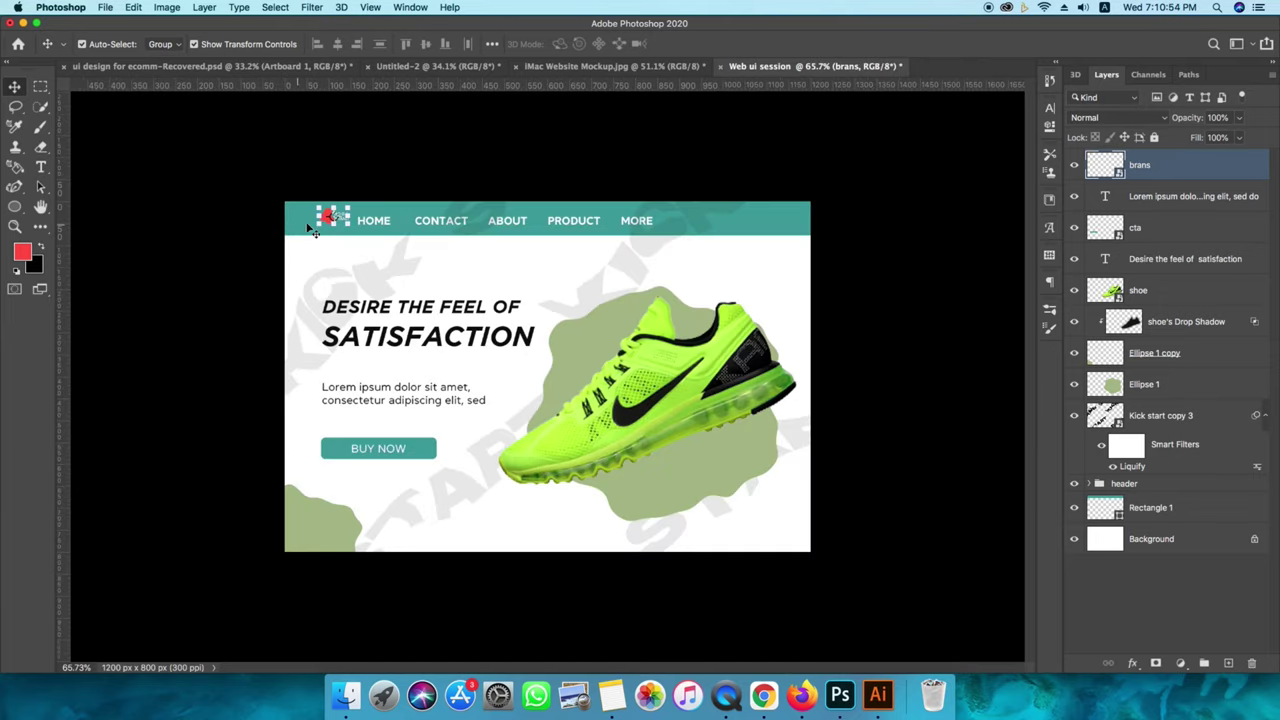
{"action": "scroll", "coordinate": [313, 232], "scroll_direction": "up", "scroll_amount": 2}
Nudge the brans logo slightly down in the header, toggling its visibility to check.
{"action": "key", "text": "ctrl+t"}
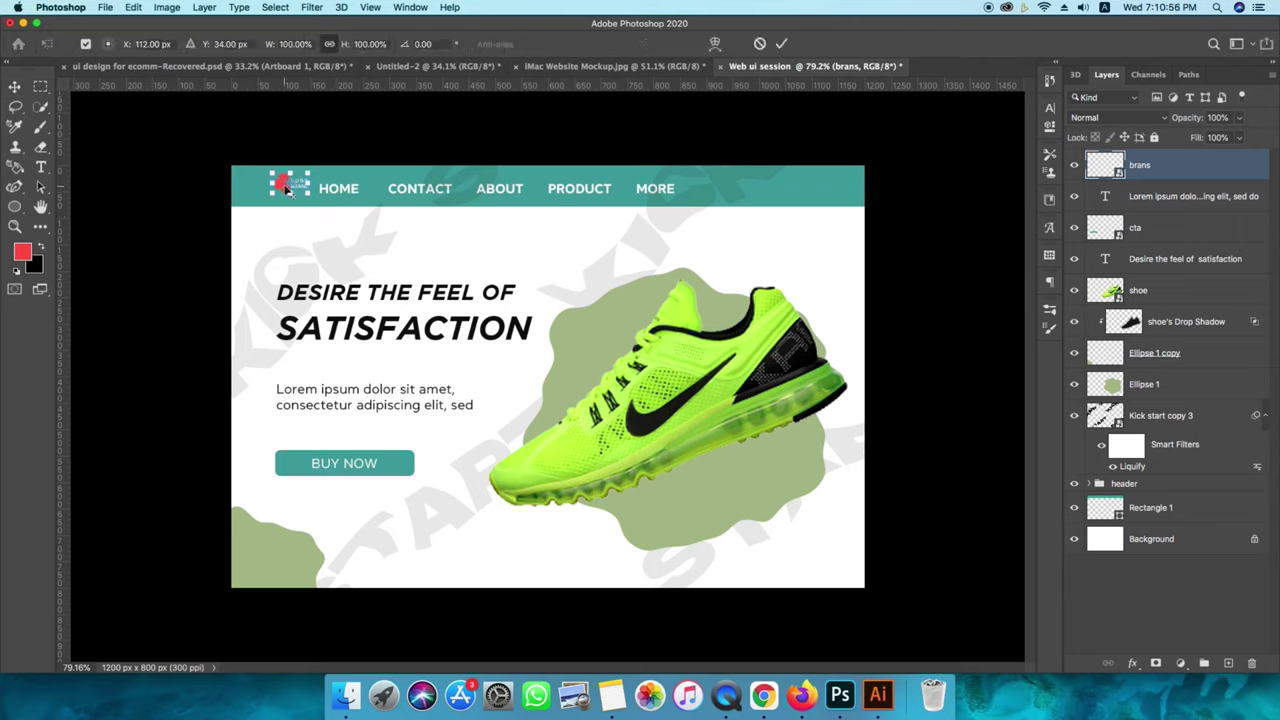
{"action": "left_click", "coordinate": [1074, 165]}
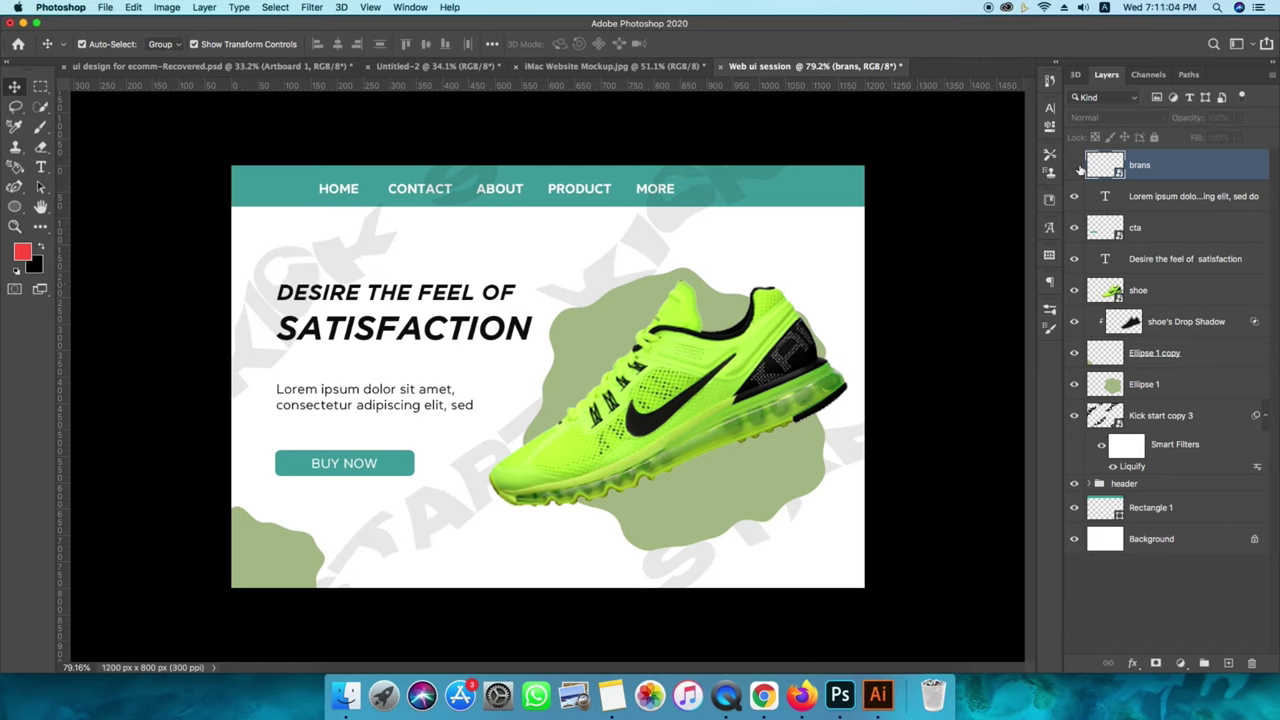
{"action": "left_click", "coordinate": [1075, 166]}
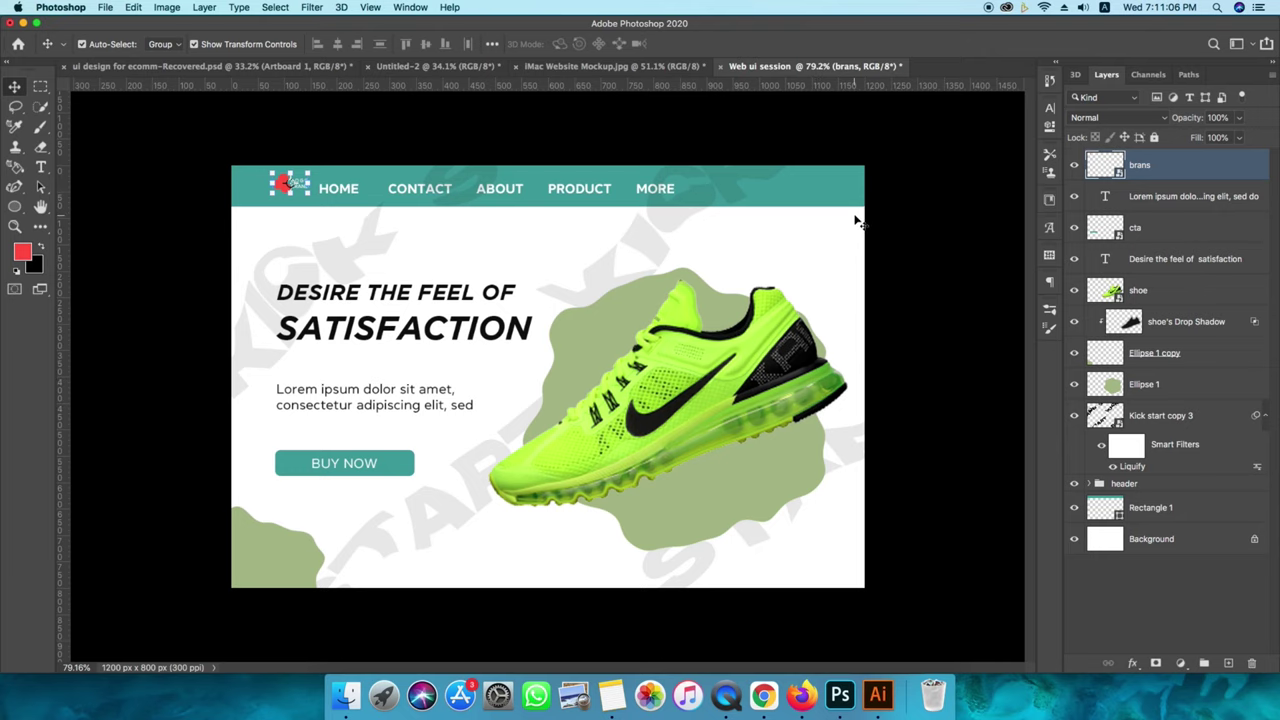
{"action": "scroll", "coordinate": [846, 336], "scroll_direction": "up", "scroll_amount": 1}
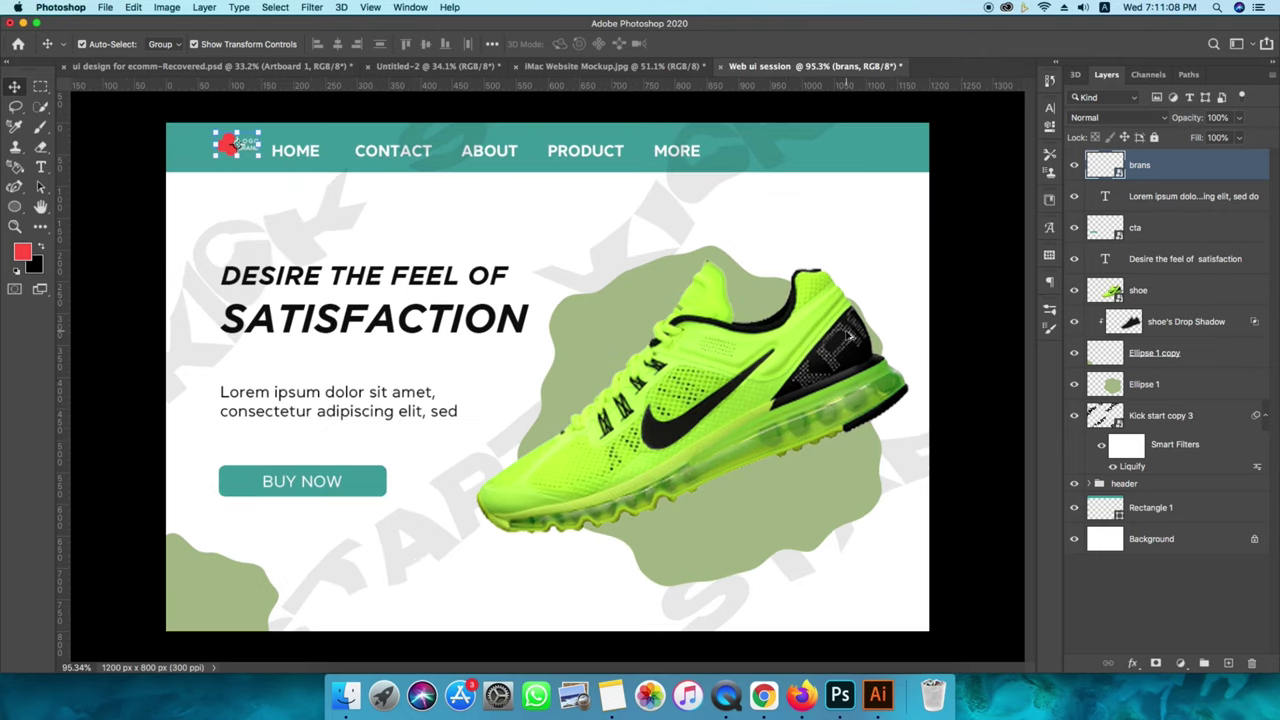
{"action": "scroll", "coordinate": [846, 336], "scroll_direction": "up", "scroll_amount": 1}
{"action": "scroll", "coordinate": [846, 336], "scroll_direction": "up", "scroll_amount": 1}
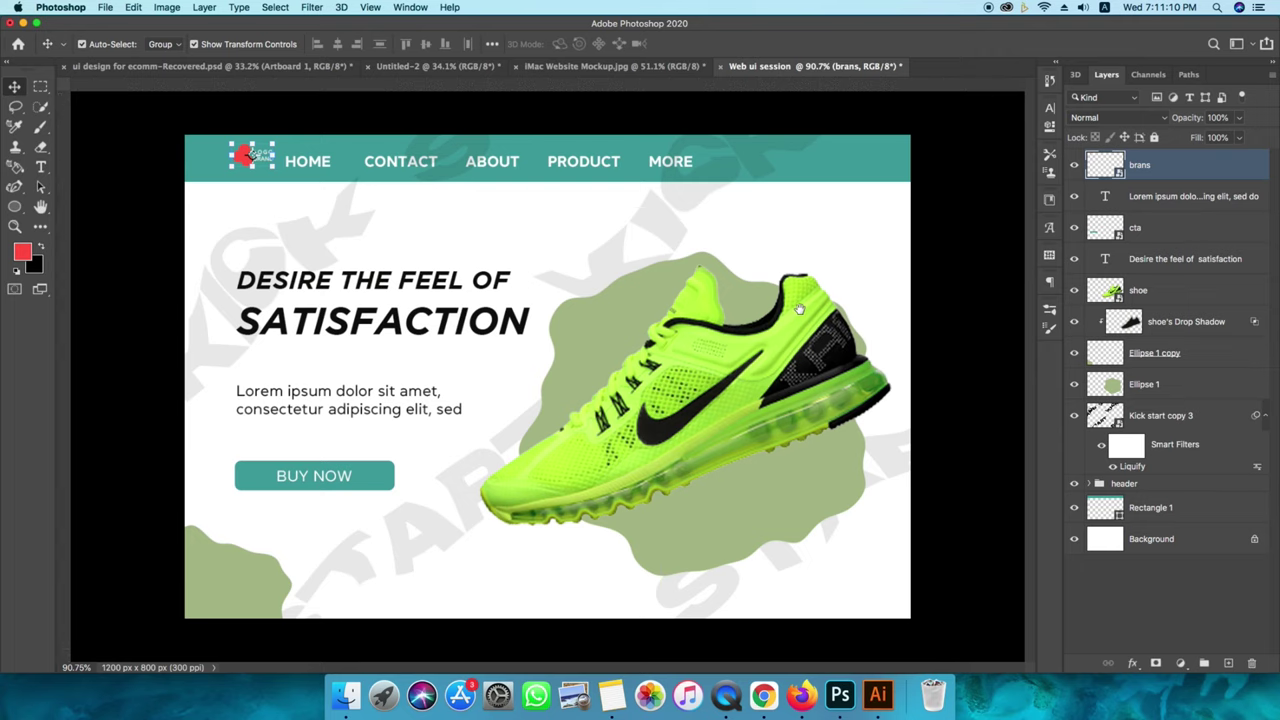
{"action": "scroll", "coordinate": [803, 312], "scroll_direction": "up", "scroll_amount": 1}
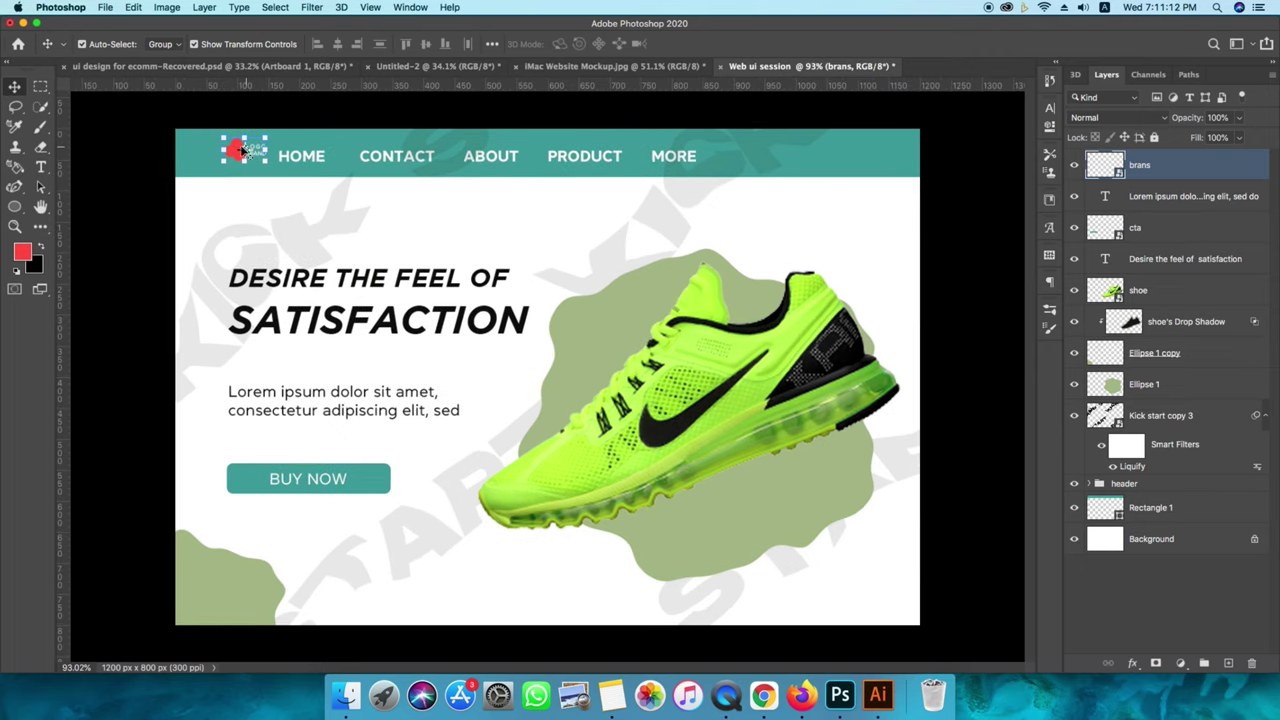
{"action": "left_click_drag", "start_coordinate": [241, 150], "coordinate": [235, 158]}
Switch to the ecommerce UI design, deselect the artboard, and scroll up through the page.
{"action": "left_click", "coordinate": [286, 66]}
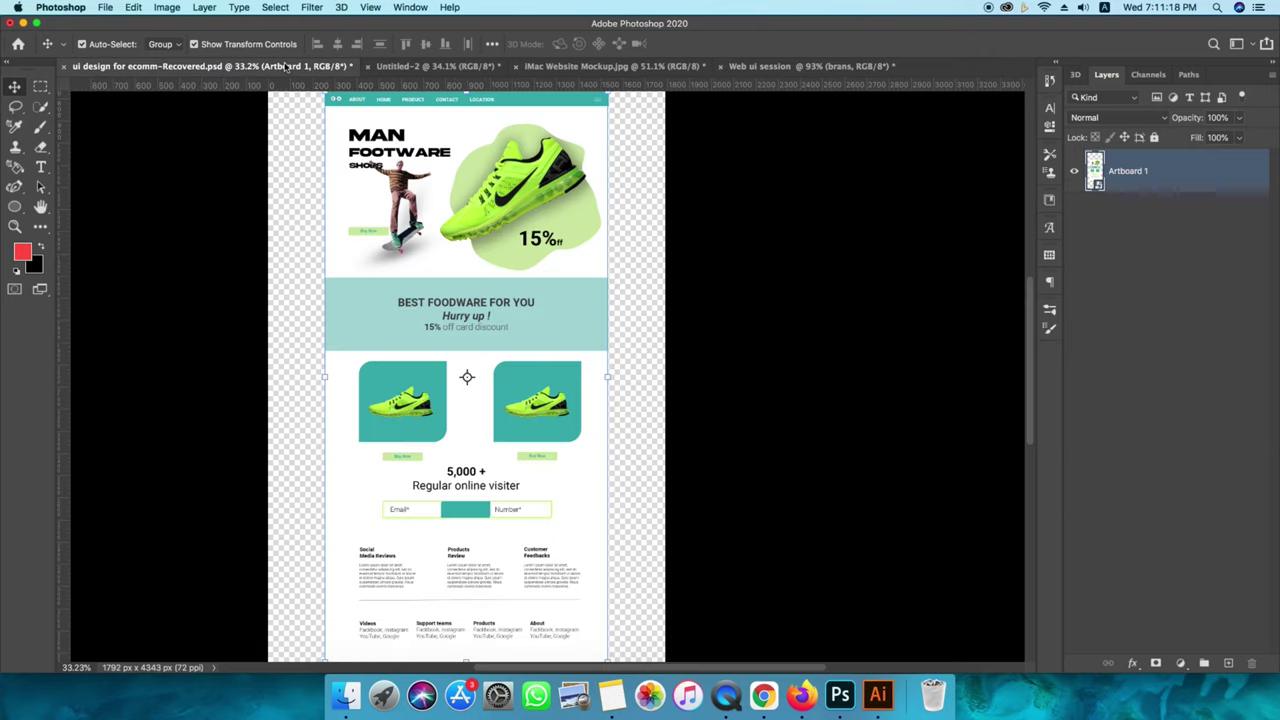
{"action": "left_click", "coordinate": [749, 414]}
{"action": "scroll", "coordinate": [503, 446], "scroll_direction": "down", "scroll_amount": 2}
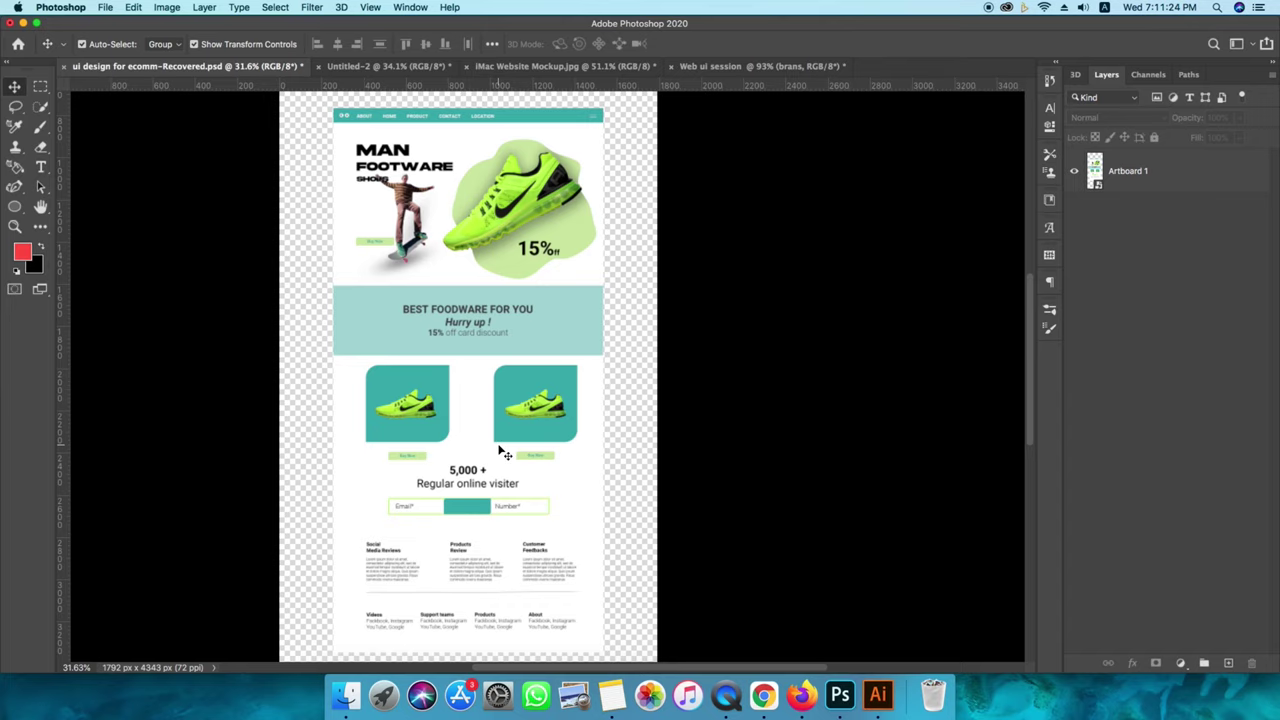
{"action": "scroll", "coordinate": [505, 454], "scroll_direction": "up", "scroll_amount": 1}
{"action": "scroll", "coordinate": [505, 454], "scroll_direction": "up", "scroll_amount": 1}
{"action": "scroll", "coordinate": [505, 454], "scroll_direction": "up", "scroll_amount": 1}
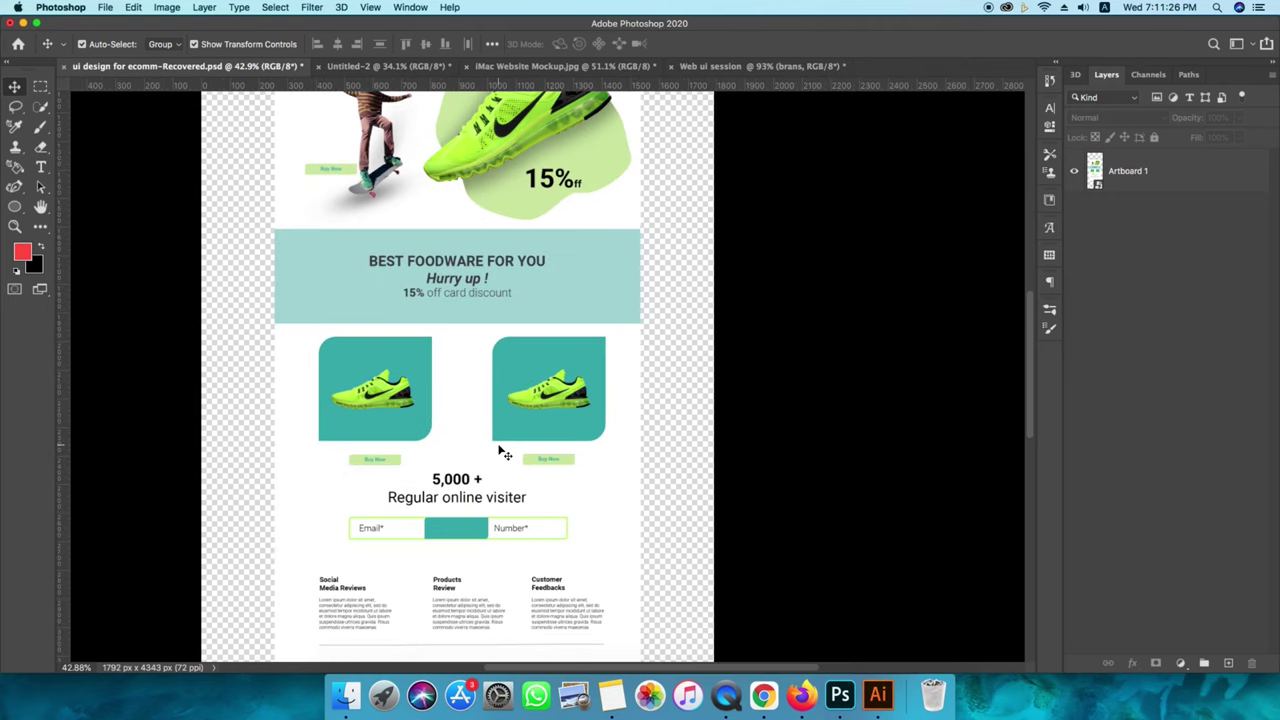
{"action": "scroll", "coordinate": [505, 454], "scroll_direction": "up", "scroll_amount": 2}
{"action": "scroll", "coordinate": [505, 454], "scroll_direction": "down", "scroll_amount": 1}
{"action": "scroll", "coordinate": [591, 557], "scroll_direction": "up", "scroll_amount": 3}
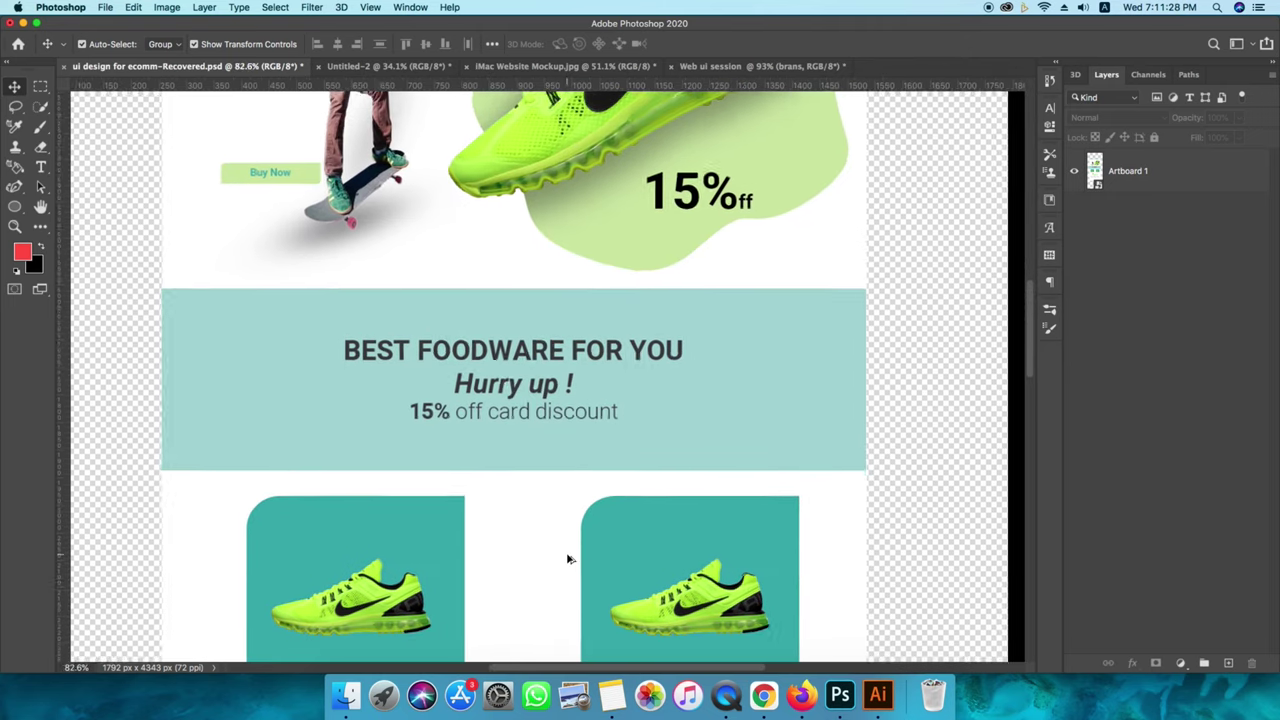
{"action": "scroll", "coordinate": [568, 559], "scroll_direction": "up", "scroll_amount": 1}
{"action": "scroll", "coordinate": [568, 559], "scroll_direction": "up", "scroll_amount": 3}
{"action": "scroll", "coordinate": [568, 559], "scroll_direction": "up", "scroll_amount": 2}
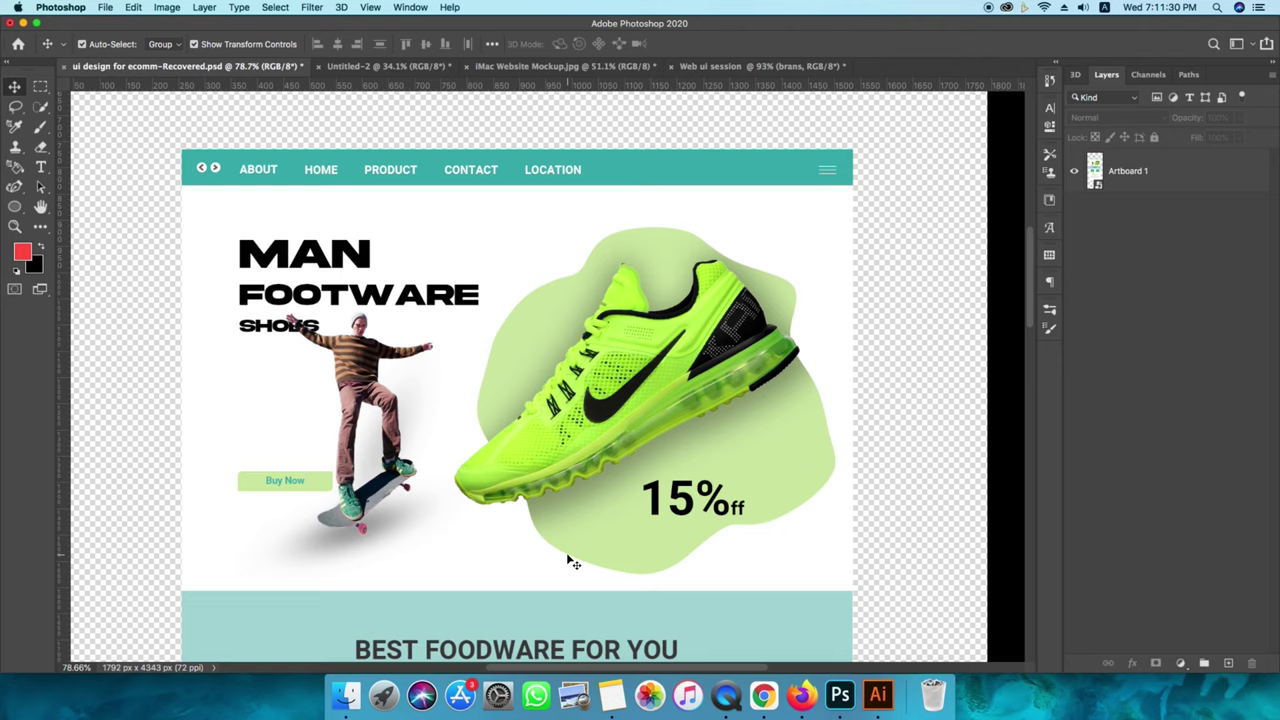
Scroll back down the page design, then bring up the Untitled-2 presentation board.
{"action": "scroll", "coordinate": [568, 560], "scroll_direction": "down", "scroll_amount": 1}
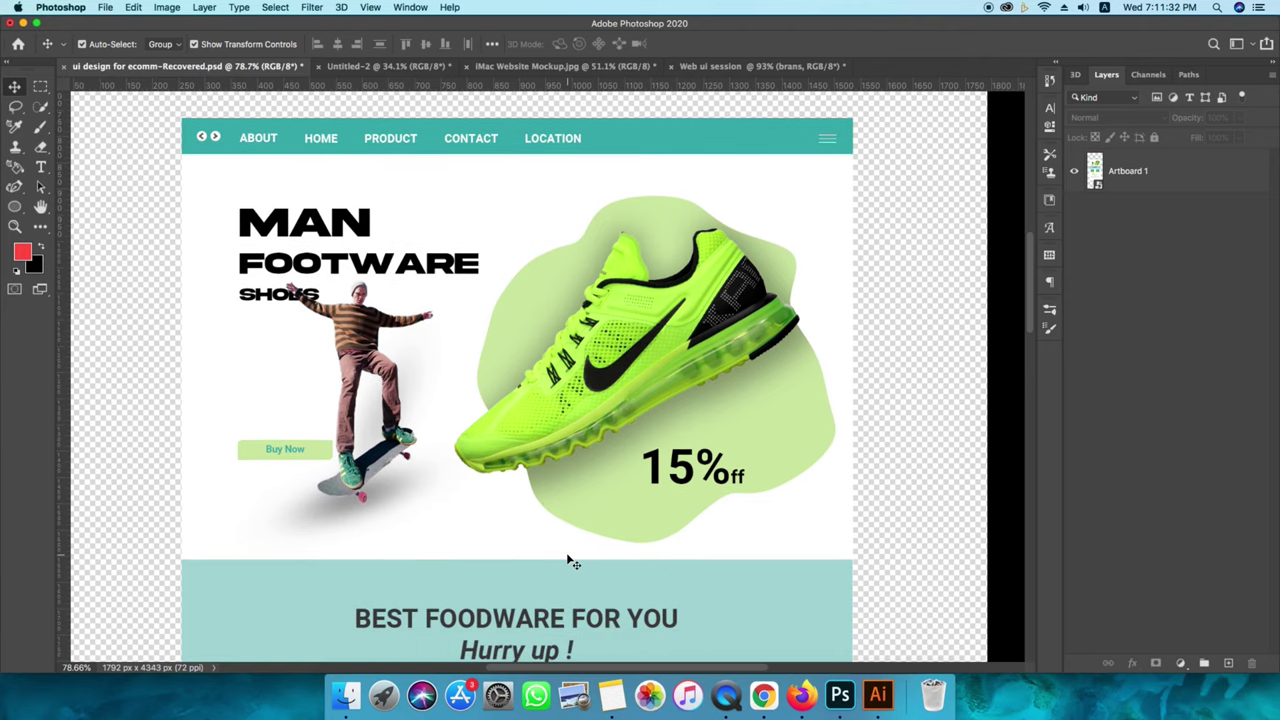
{"action": "scroll", "coordinate": [570, 560], "scroll_direction": "down", "scroll_amount": 2}
{"action": "scroll", "coordinate": [572, 562], "scroll_direction": "down", "scroll_amount": 2}
{"action": "scroll", "coordinate": [572, 562], "scroll_direction": "down", "scroll_amount": 3}
{"action": "scroll", "coordinate": [572, 562], "scroll_direction": "down", "scroll_amount": 2}
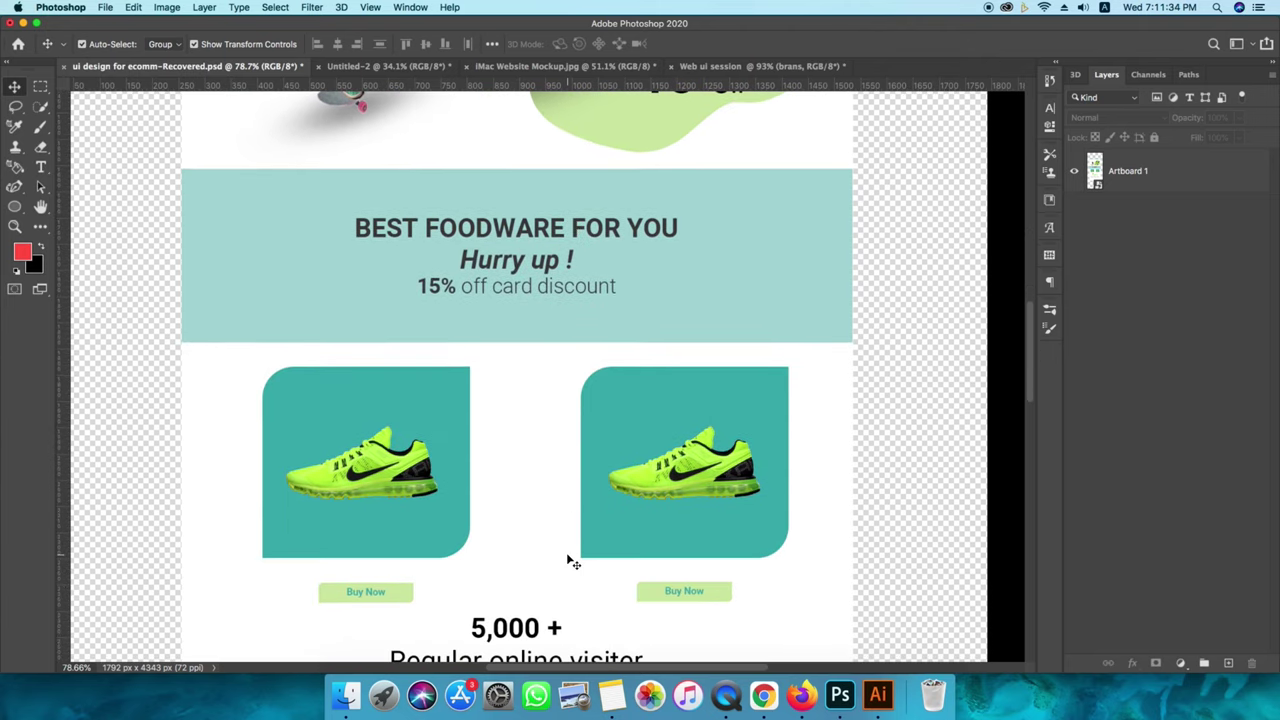
{"action": "scroll", "coordinate": [572, 562], "scroll_direction": "down", "scroll_amount": 2}
{"action": "scroll", "coordinate": [572, 562], "scroll_direction": "down", "scroll_amount": 2}
{"action": "scroll", "coordinate": [572, 562], "scroll_direction": "down", "scroll_amount": 3}
{"action": "scroll", "coordinate": [572, 562], "scroll_direction": "down", "scroll_amount": 2}
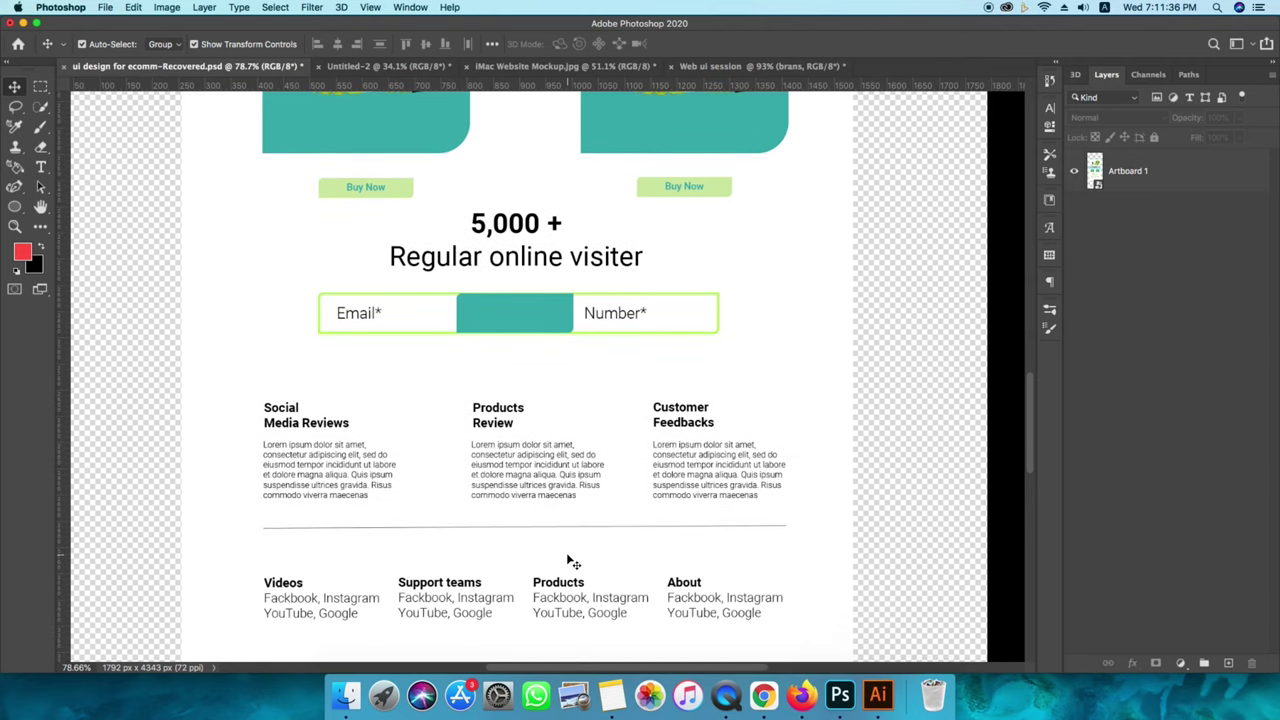
{"action": "scroll", "coordinate": [572, 562], "scroll_direction": "down", "scroll_amount": 1}
{"action": "scroll", "coordinate": [572, 562], "scroll_direction": "down", "scroll_amount": 2}
{"action": "scroll", "coordinate": [489, 214], "scroll_direction": "up", "scroll_amount": 4}
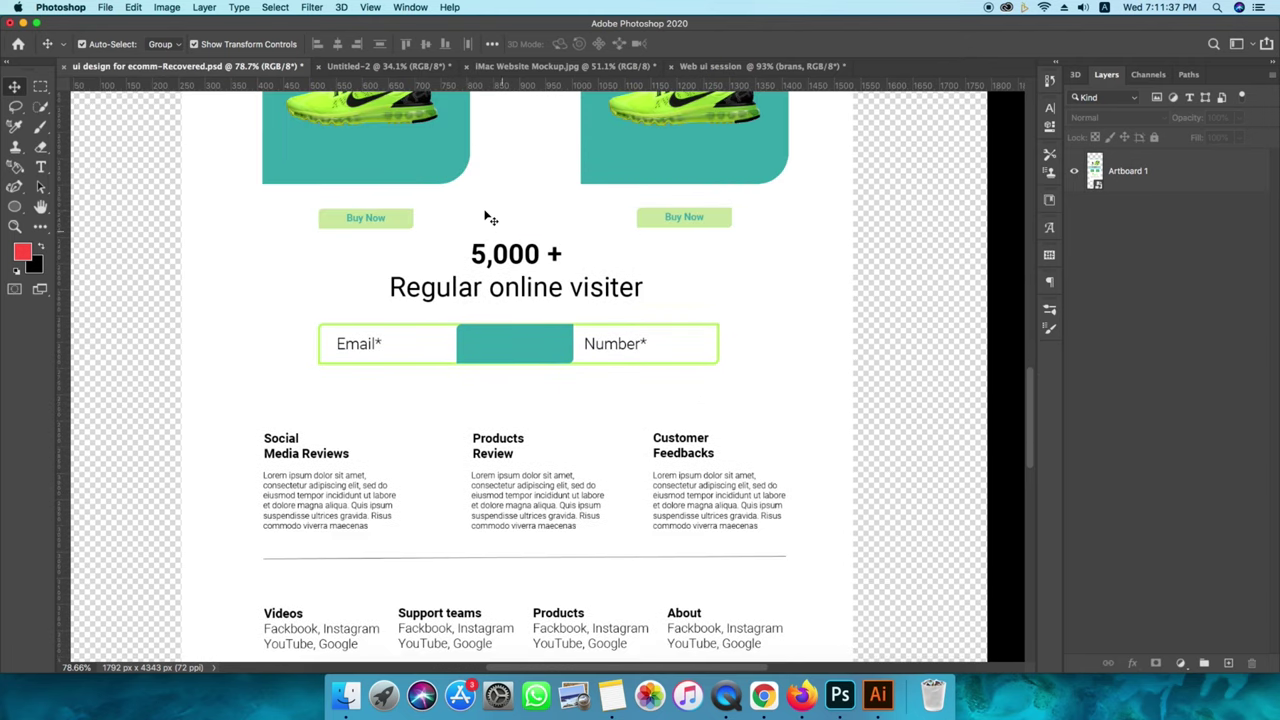
{"action": "left_click", "coordinate": [389, 70]}
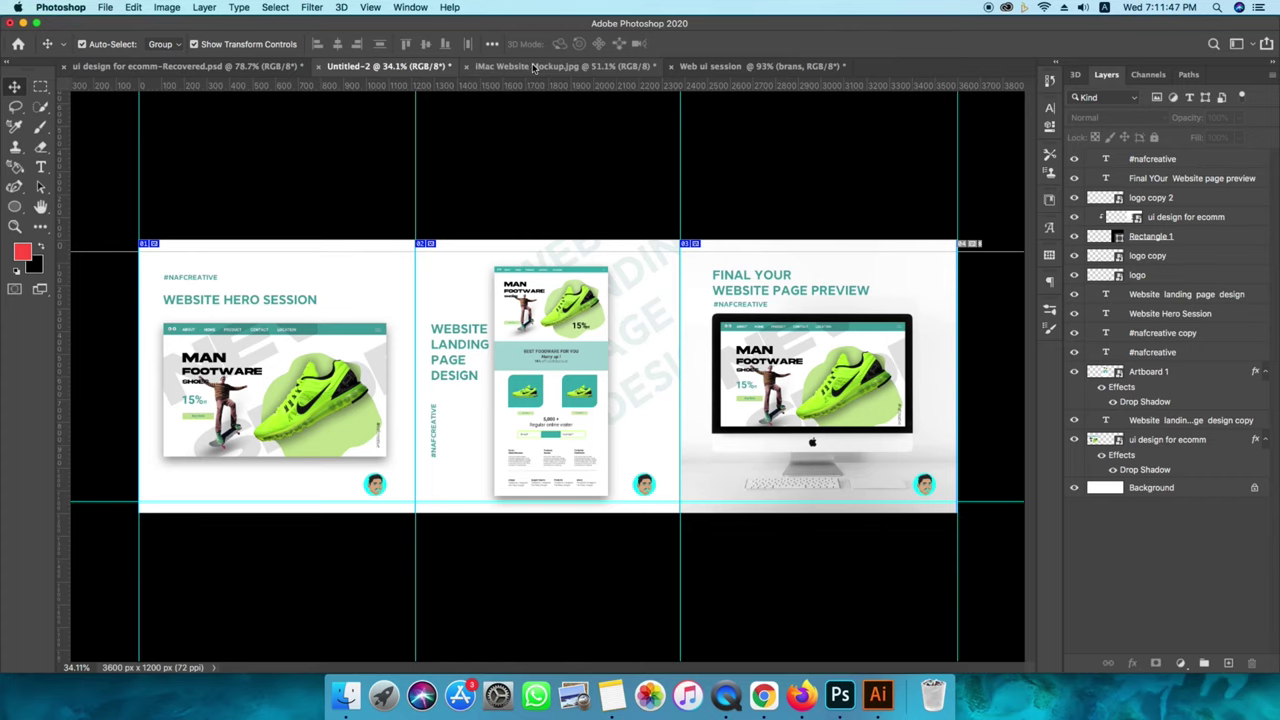
Preview the iMac Website Mockup, then return to Web ui session and deselect brans.
{"action": "left_click", "coordinate": [533, 66]}
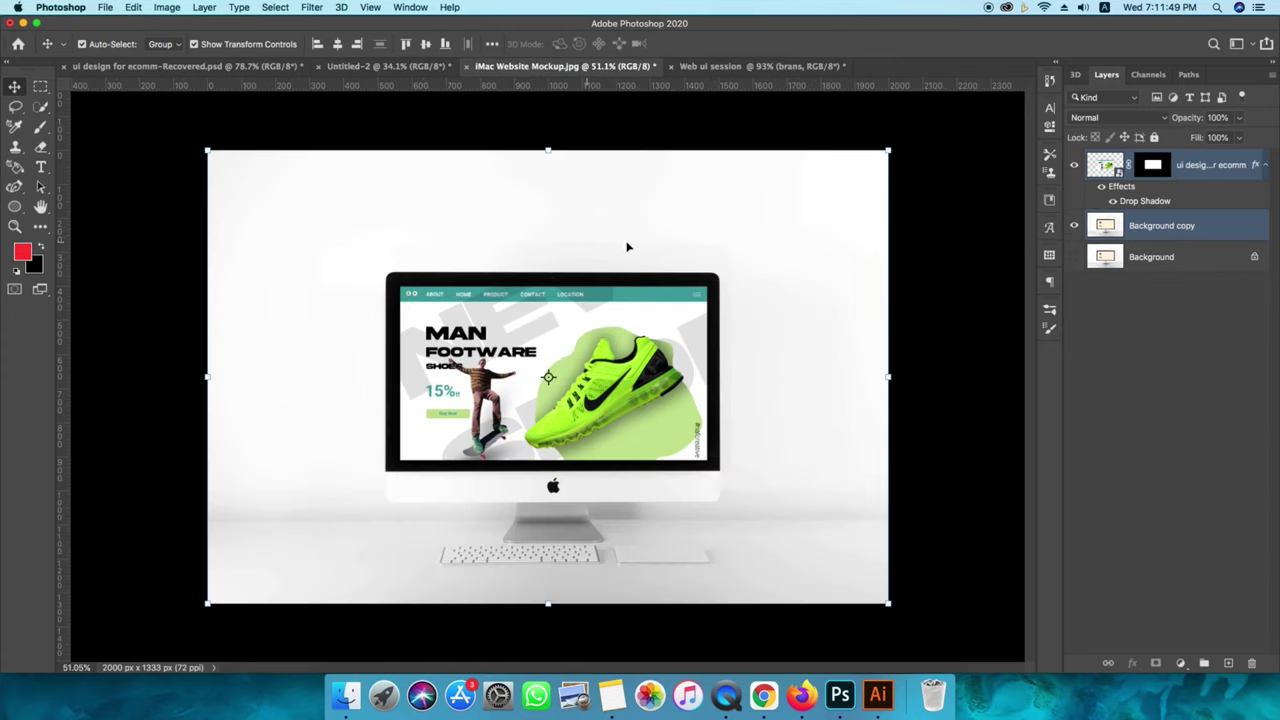
{"action": "left_click", "coordinate": [707, 66]}
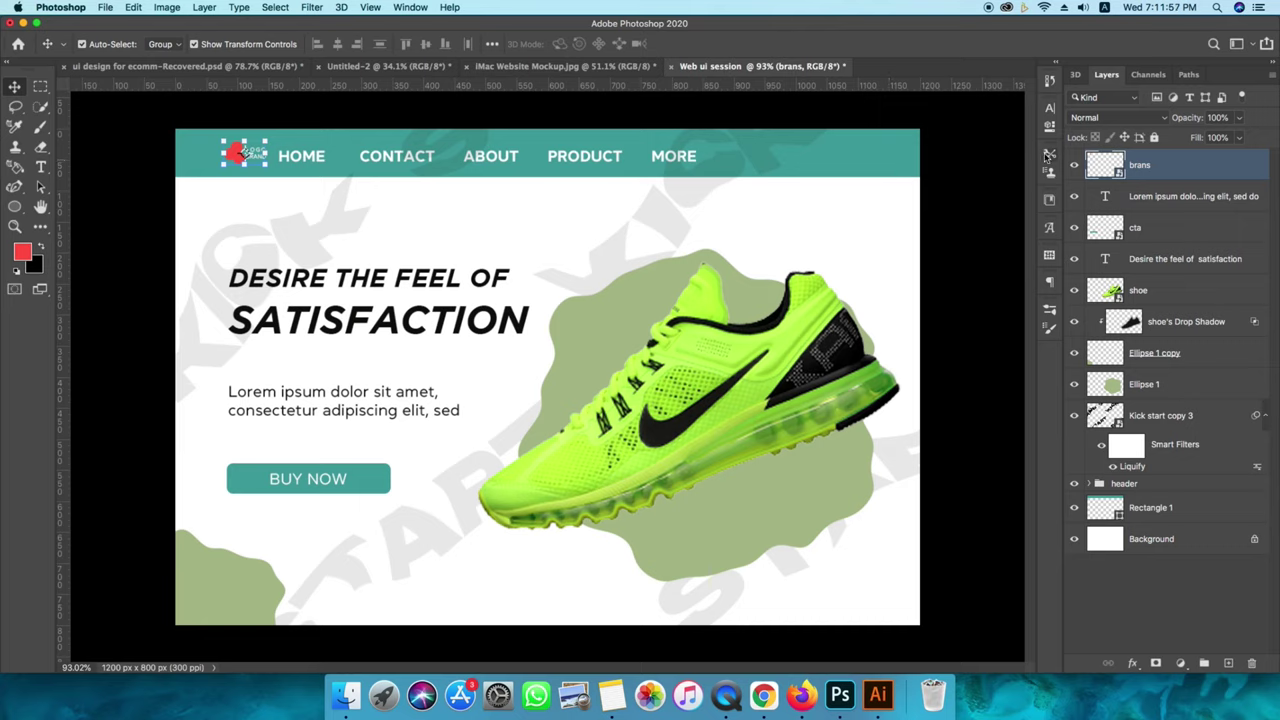
{"action": "left_click", "coordinate": [1000, 176]}
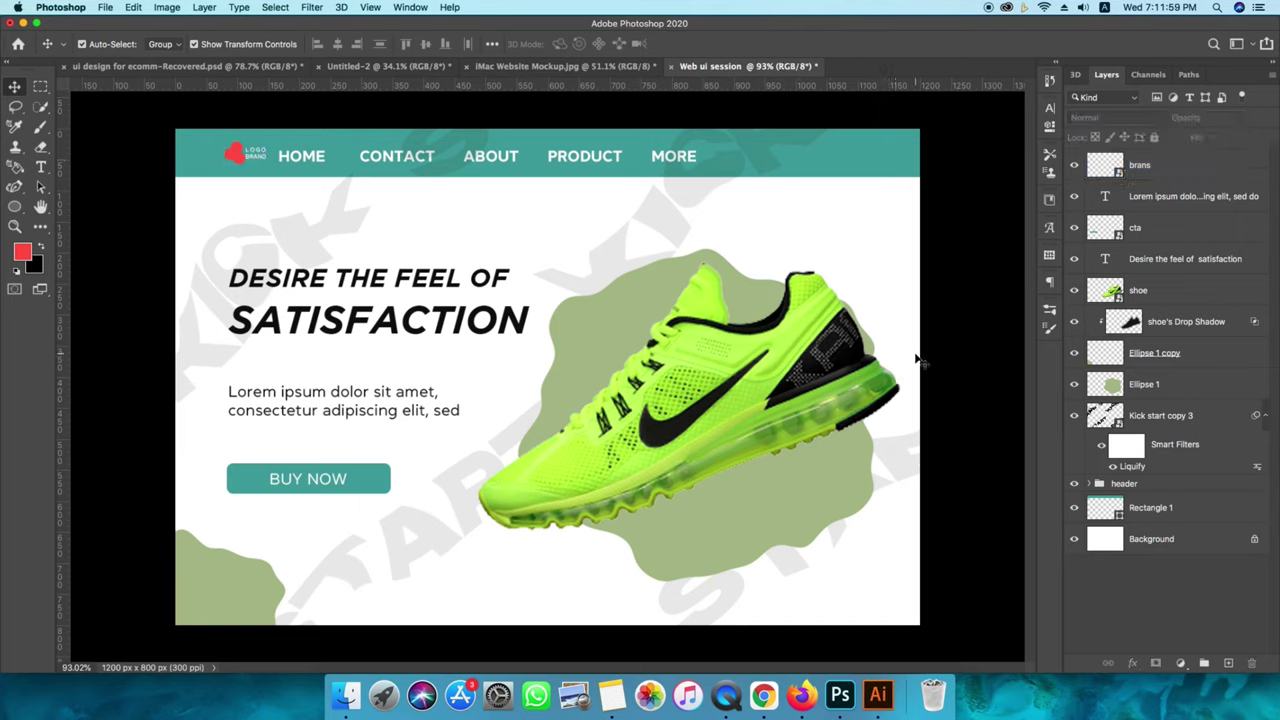